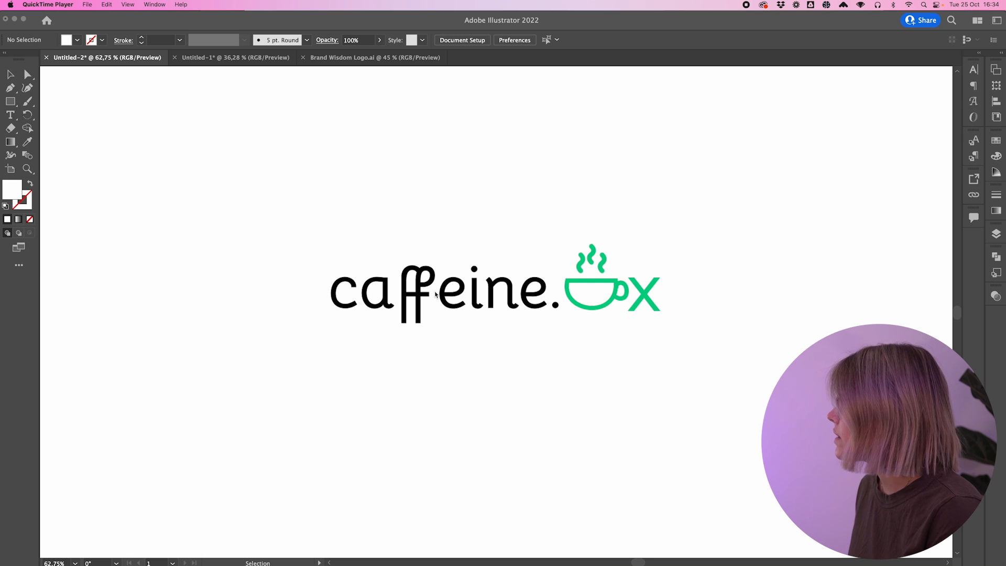
Step: Rotate the placed caffeine logo image by 180 degrees to show it upside down
click(386, 297)
click(386, 297)
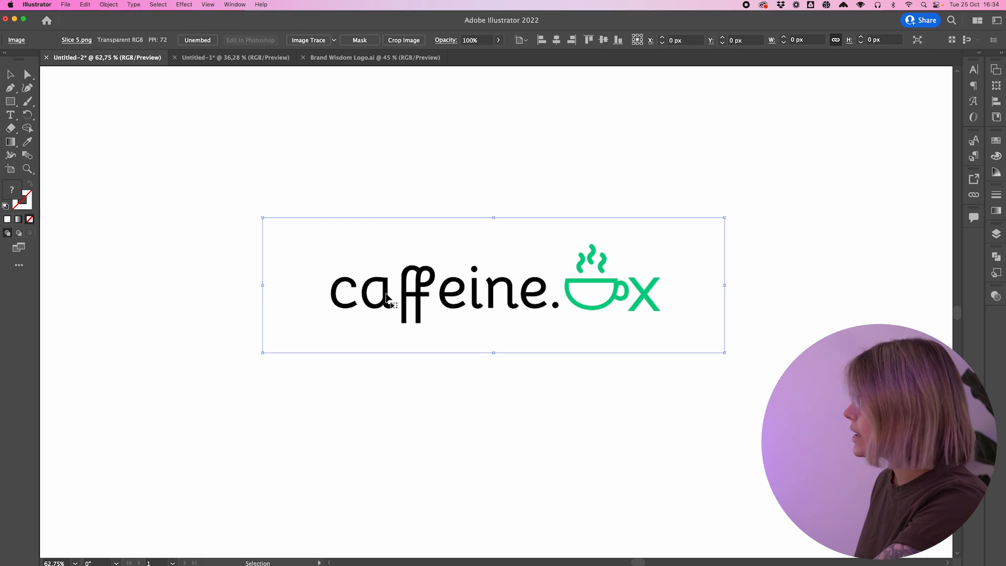
drag(730, 215, 564, 519)
drag(566, 285, 488, 391)
click(543, 357)
click(543, 357)
click(632, 545)
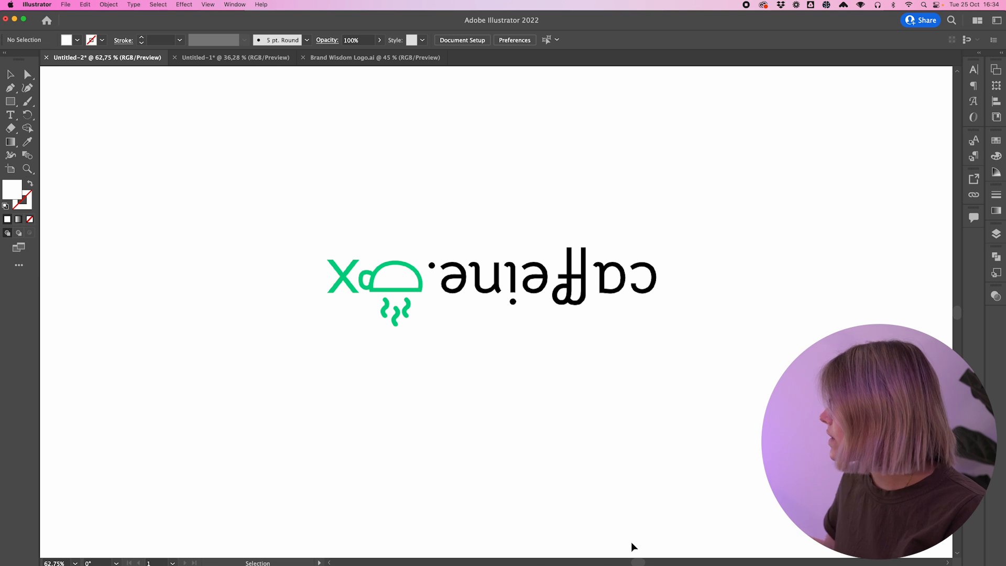
Step: Rotate the upside-down logo image by 180 degrees to stand upright again
scroll(658, 377, up, 3)
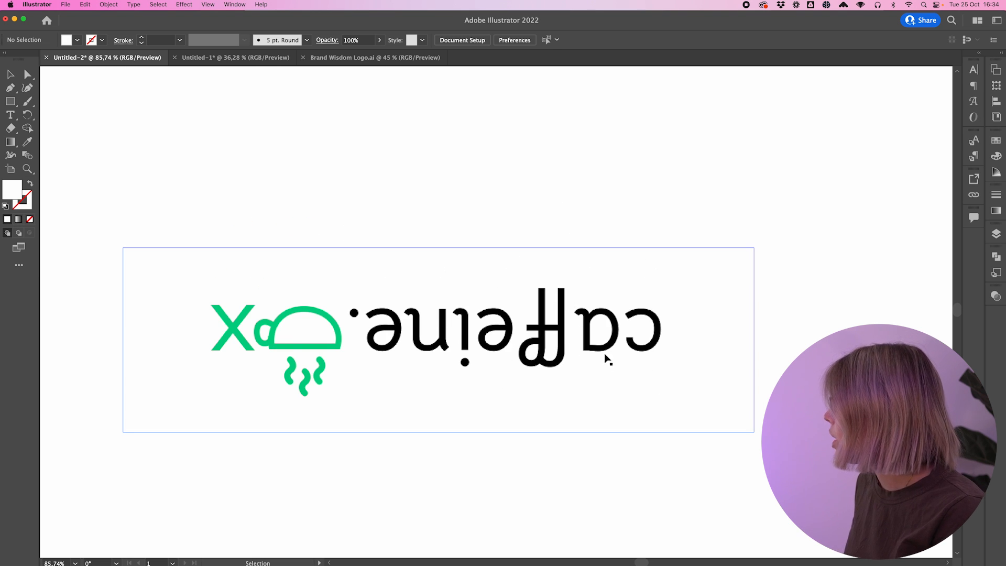
scroll(485, 171, down, 3)
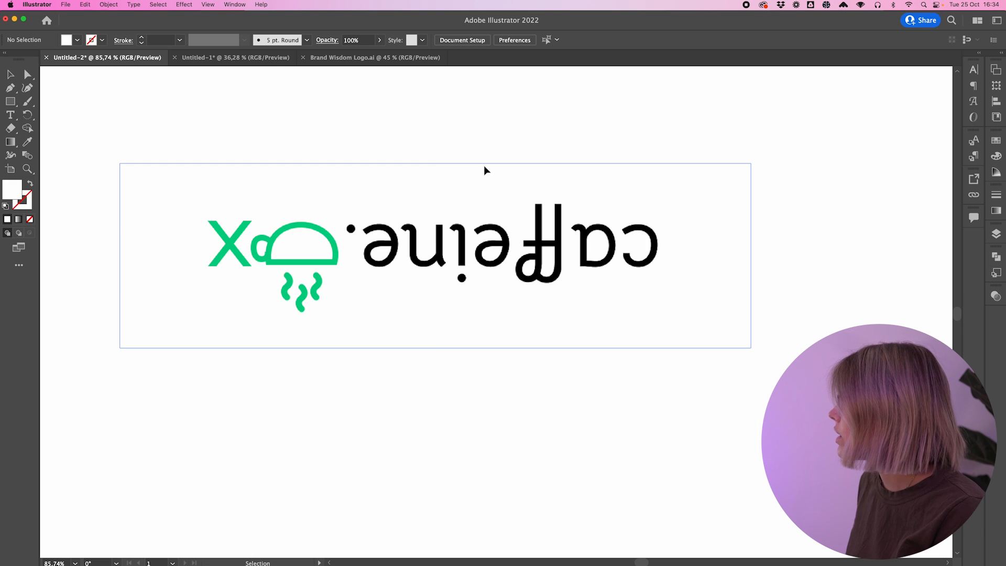
click(485, 169)
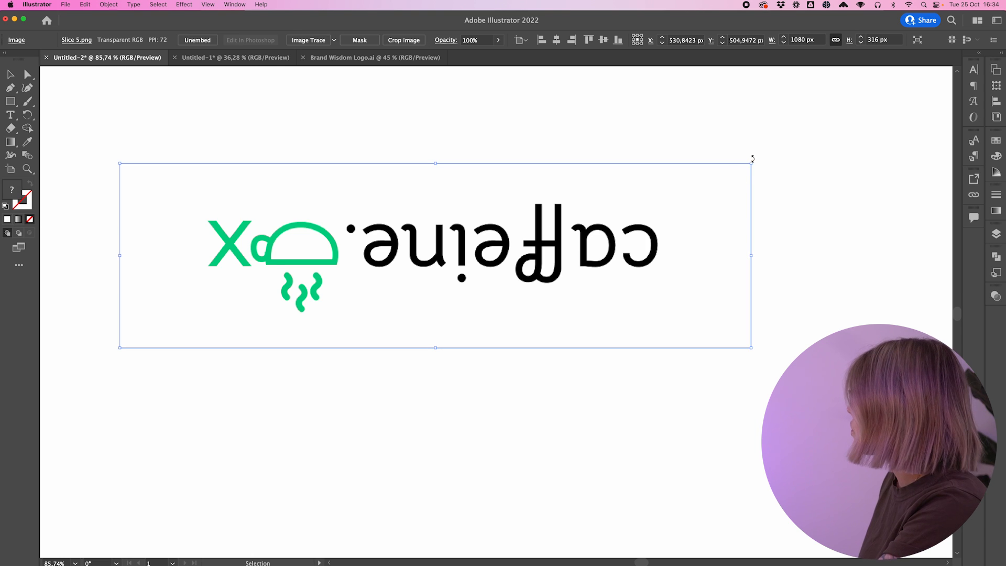
drag(737, 198, 421, 261)
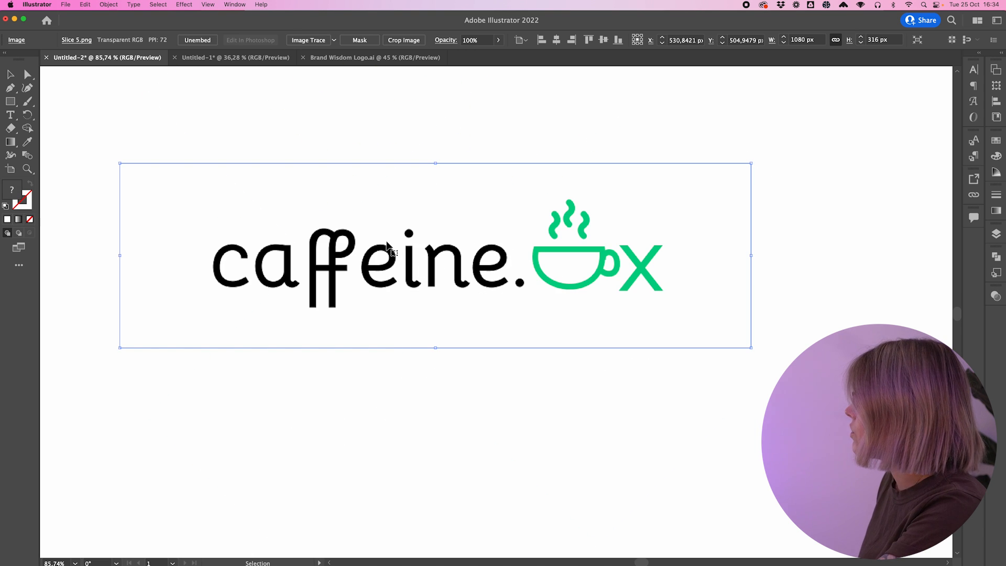
Step: Reflect the logo image so that it reads mirrored from right to left
click(109, 6)
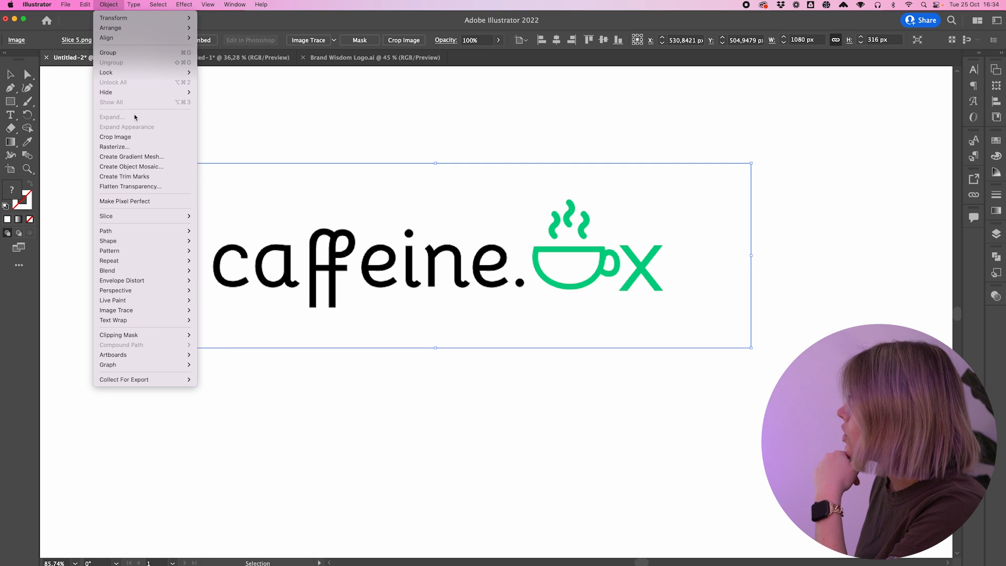
mouse_move(142, 18)
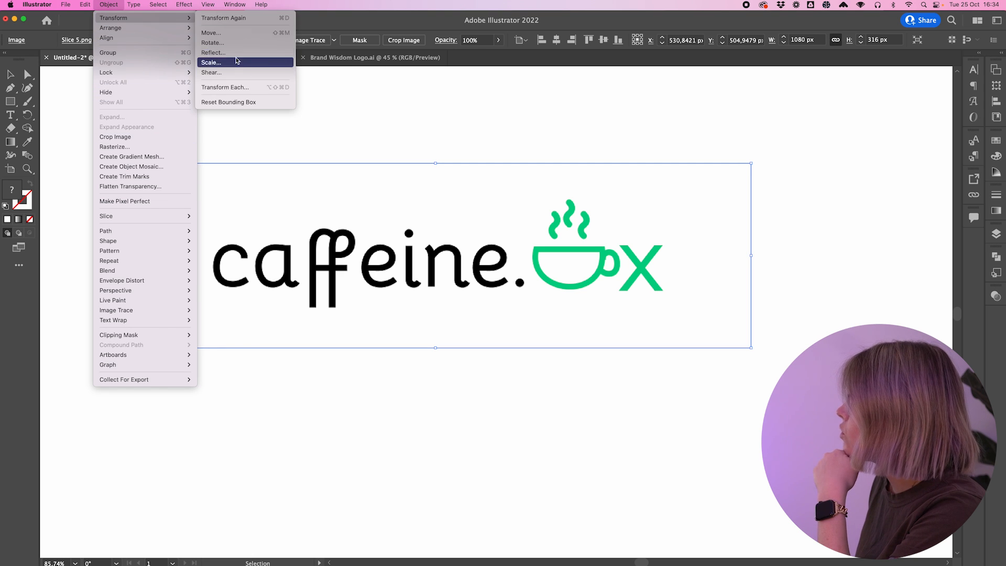
click(231, 53)
click(562, 366)
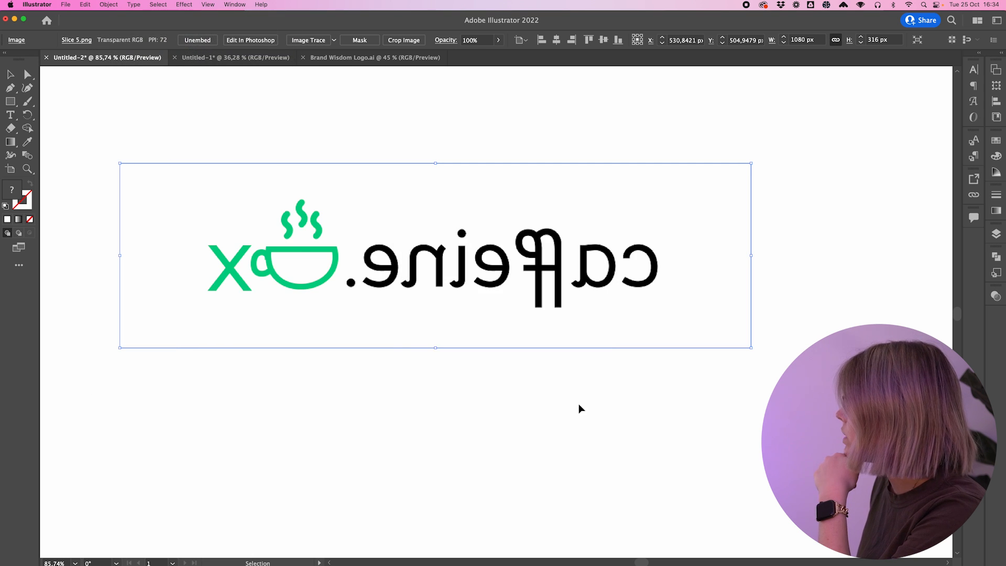
click(591, 460)
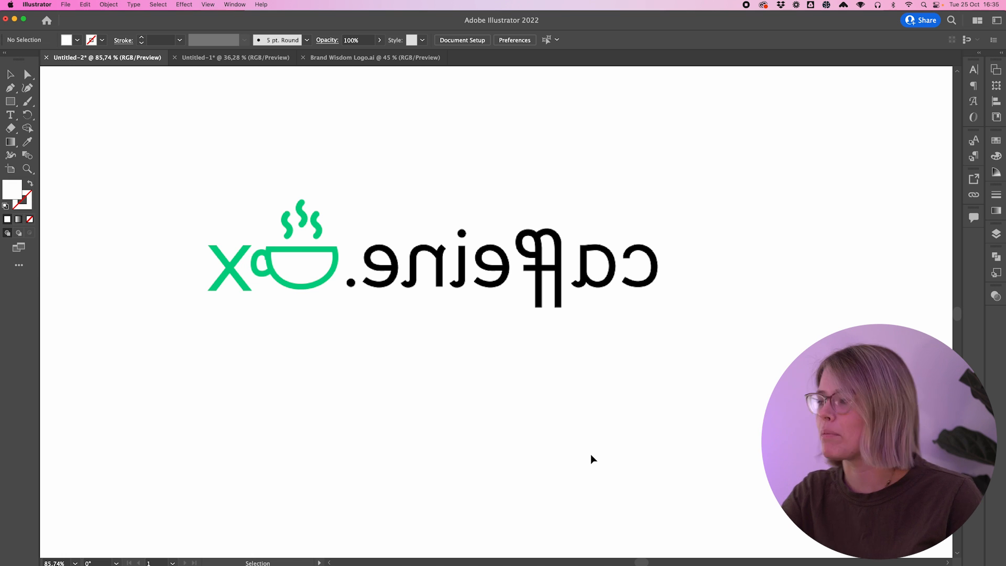
Step: Undo the reflection of the logo image
key(super+z)
click(449, 155)
scroll(448, 156, left, 3)
scroll(448, 155, up, 2)
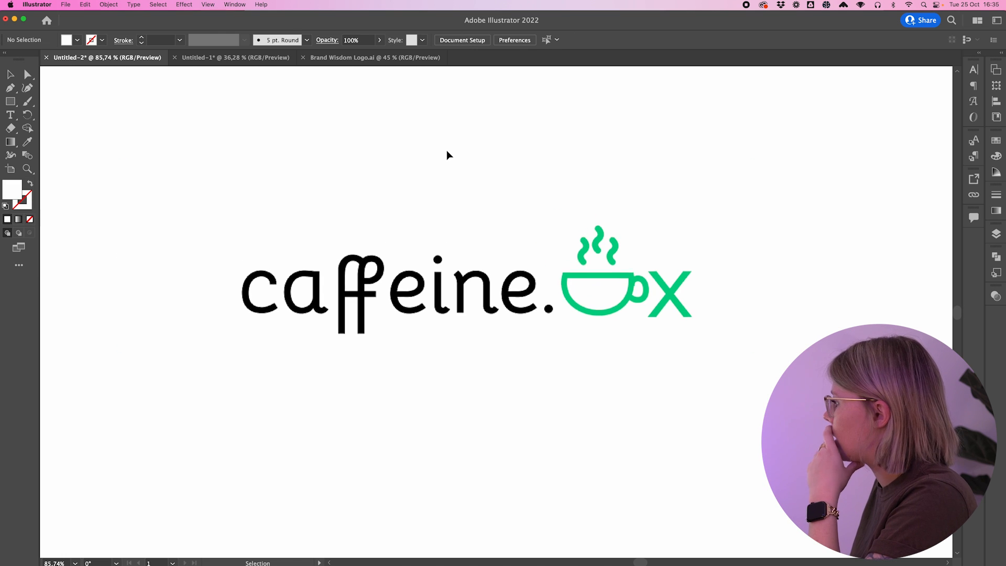
Step: Delete the placed logo image
click(454, 333)
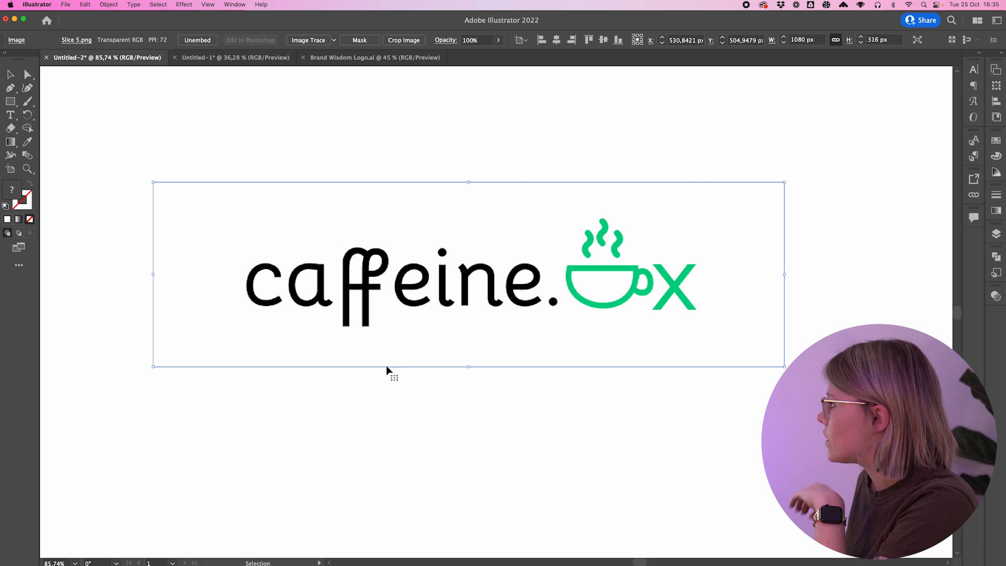
click(407, 174)
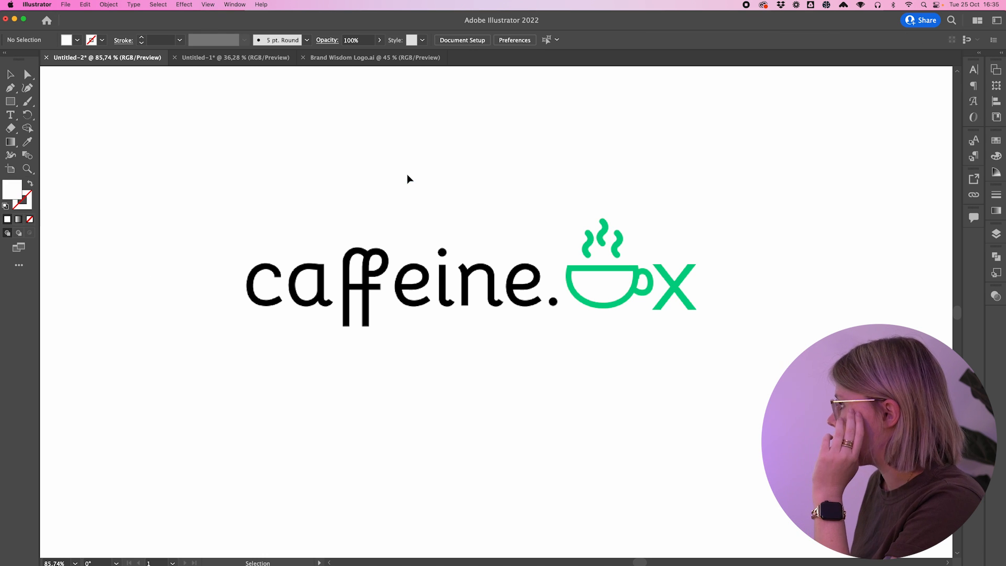
click(579, 356)
key(Delete)
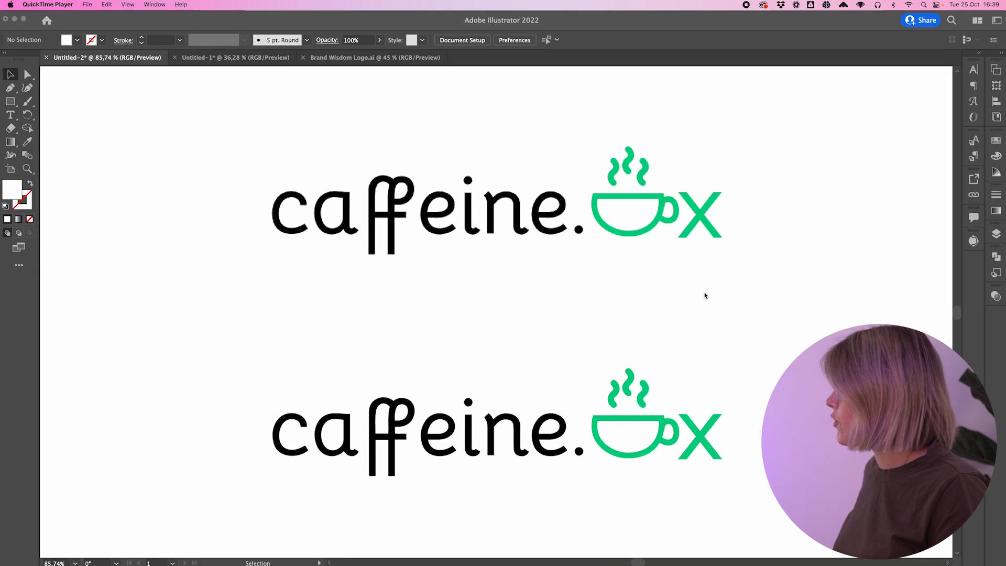
Step: Ungroup the lower vector copy of the logo into its separate paths
scroll(676, 313, down, 3)
scroll(677, 314, right, 2)
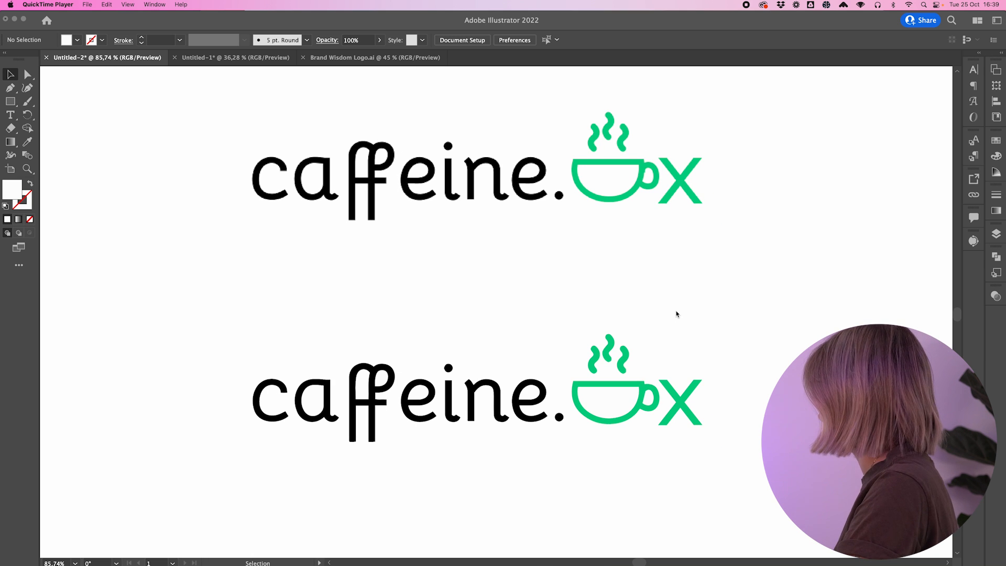
scroll(677, 314, down, 5)
scroll(677, 314, right, 2)
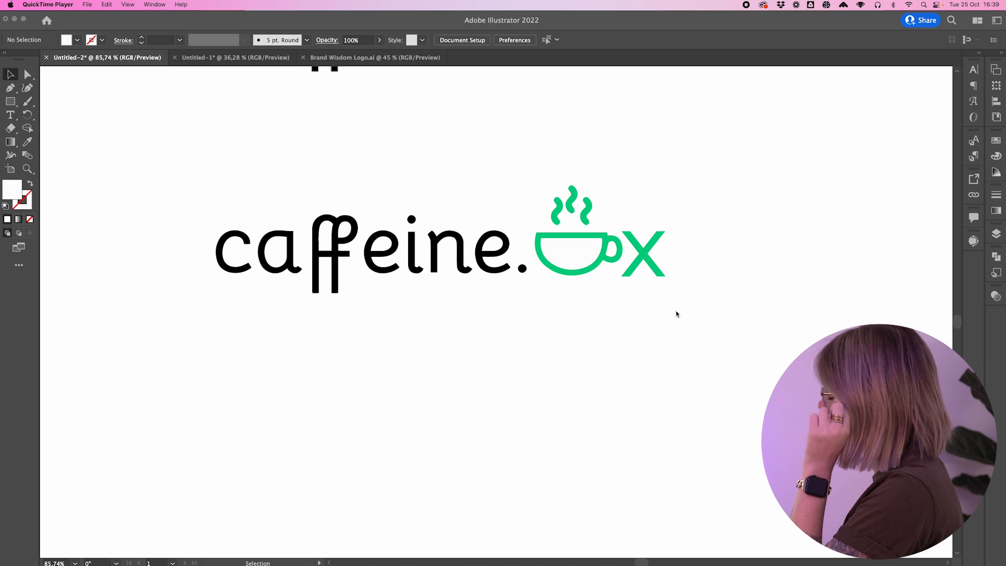
click(485, 329)
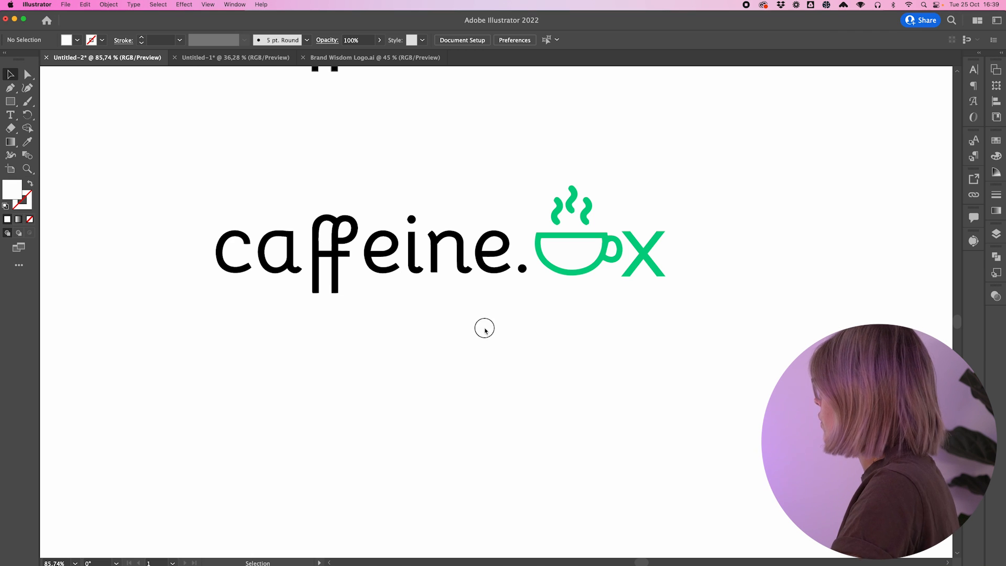
click(517, 273)
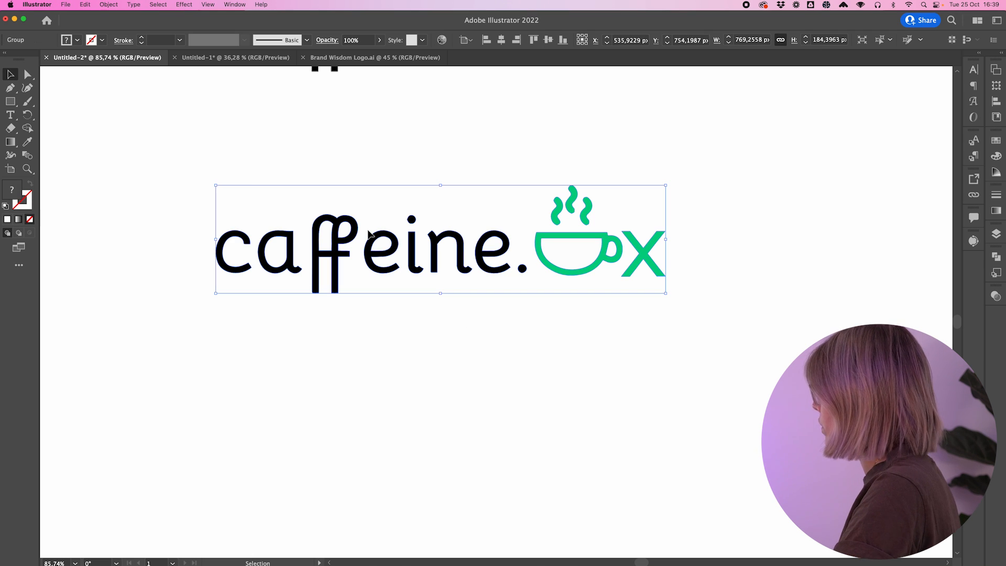
key(super+shift+g)
Step: Duplicate only the black "caffeine." lettering, without the cup and x, into the empty space below the logo
click(239, 209)
drag(238, 206, 522, 326)
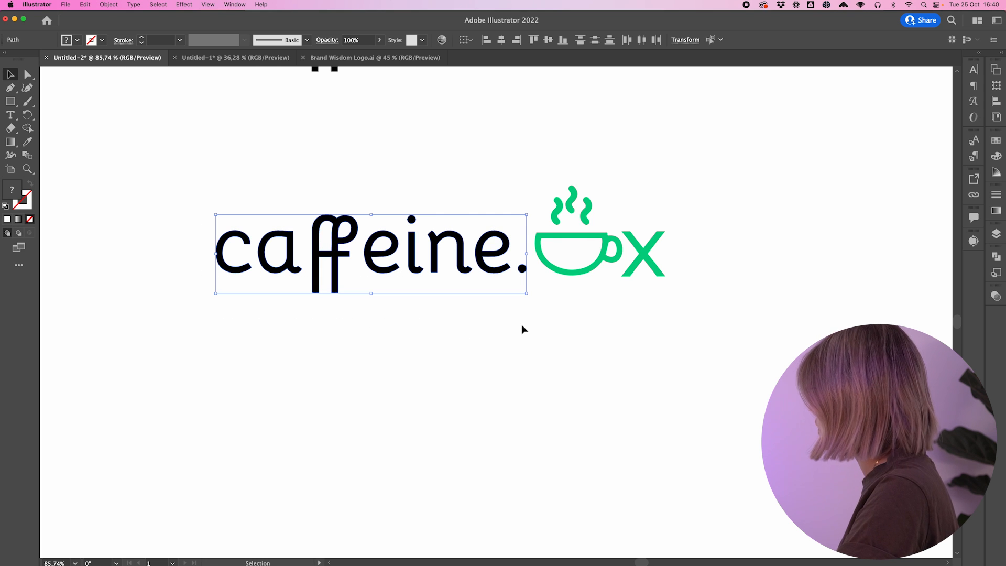
drag(460, 238, 466, 420)
scroll(466, 420, down, 5)
scroll(466, 420, up, 3)
scroll(466, 420, left, 2)
click(466, 420)
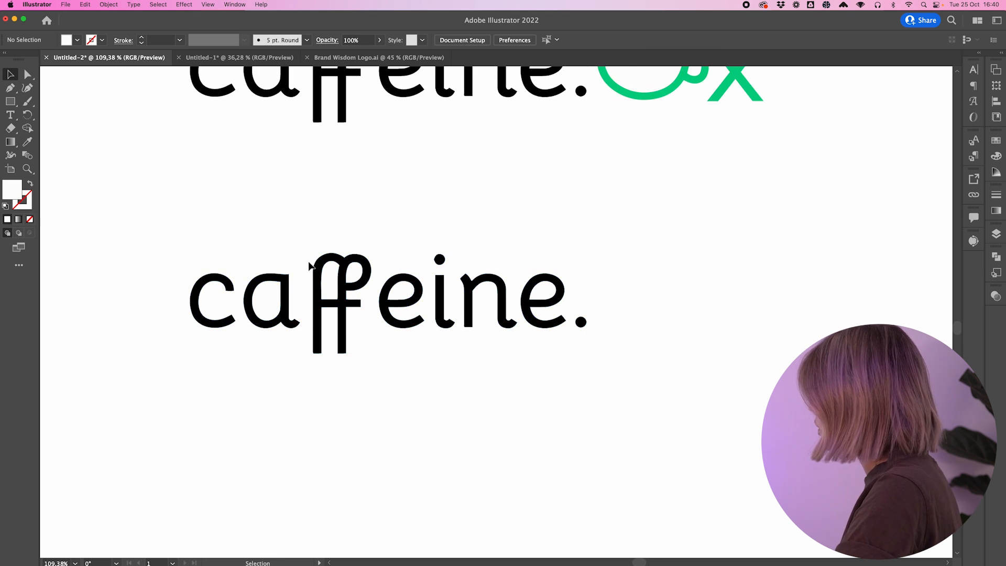
Step: Group the paths that form the letter "a" in the duplicated "caffeine." lettering
scroll(310, 266, up, 3)
scroll(309, 267, left, 2)
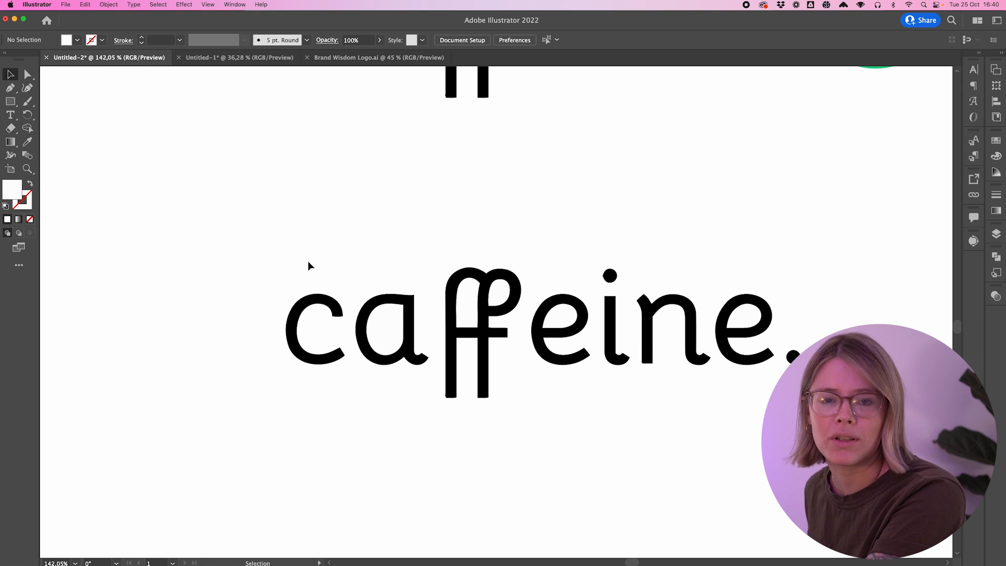
scroll(383, 254, right, 5)
scroll(382, 254, down, 2)
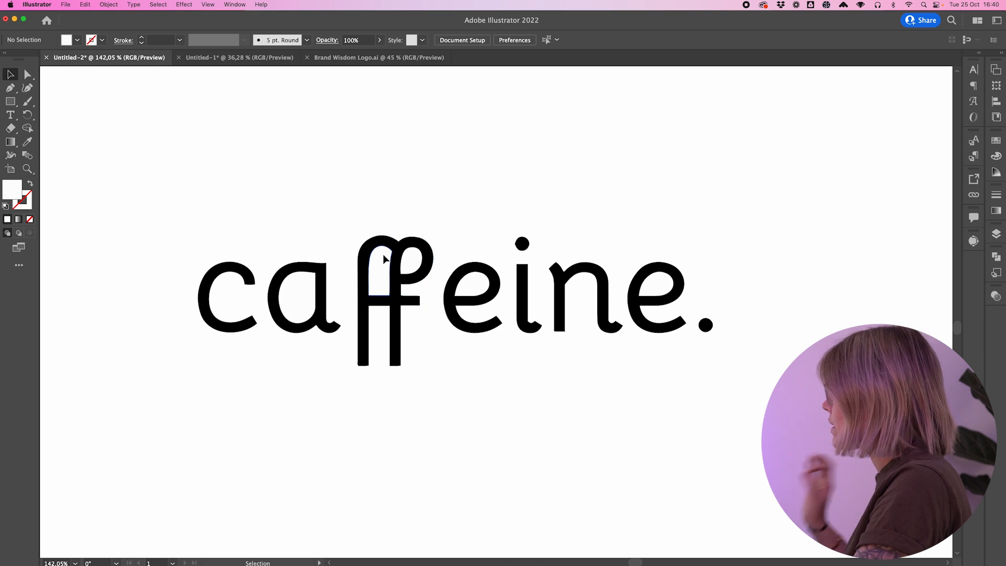
scroll(383, 257, left, 2)
scroll(384, 257, up, 1)
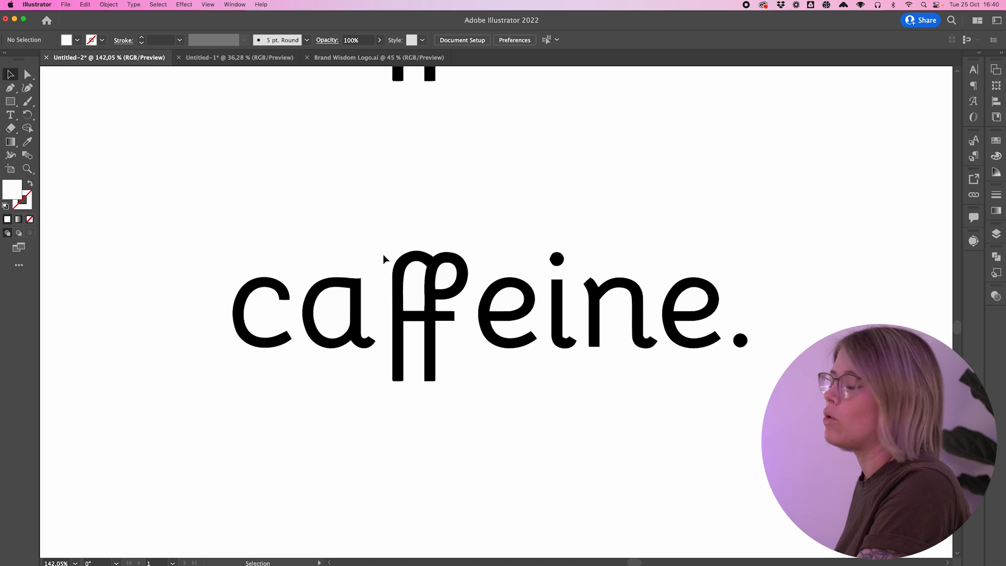
click(360, 309)
click(357, 253)
drag(353, 338, 347, 341)
click(319, 253)
drag(319, 252, 369, 407)
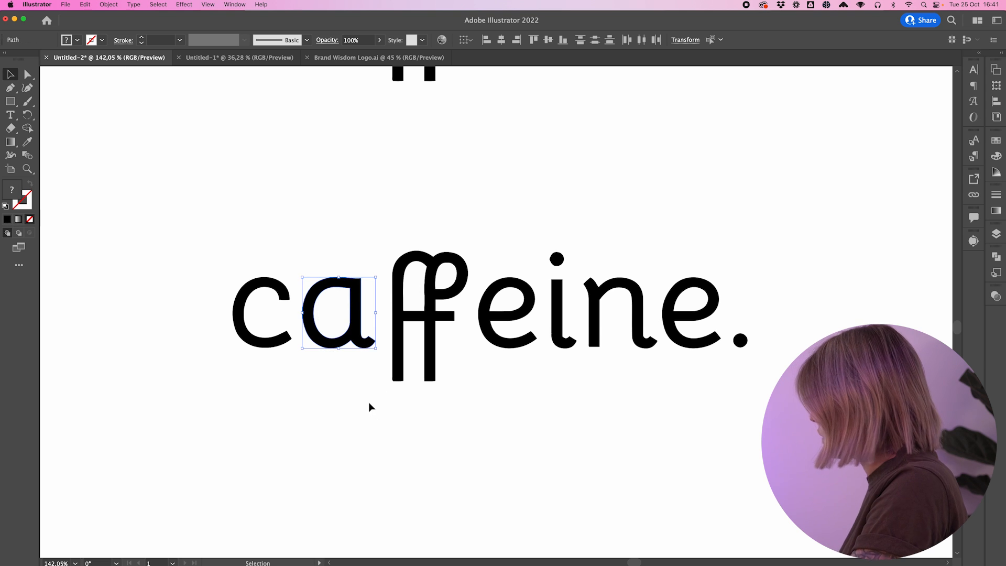
click(446, 272)
drag(477, 231, 388, 422)
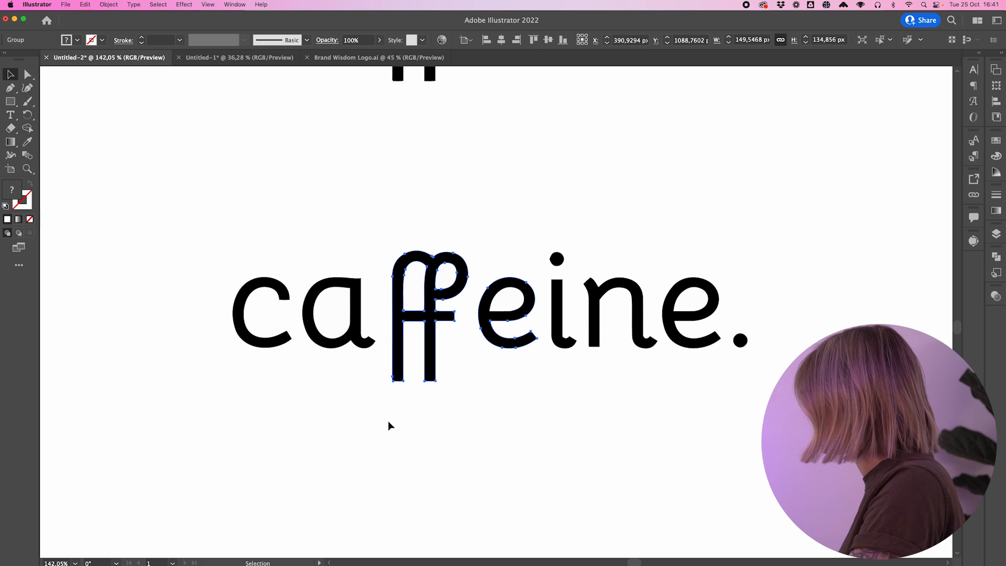
click(527, 248)
click(519, 318)
key(super+shift+g)
click(536, 219)
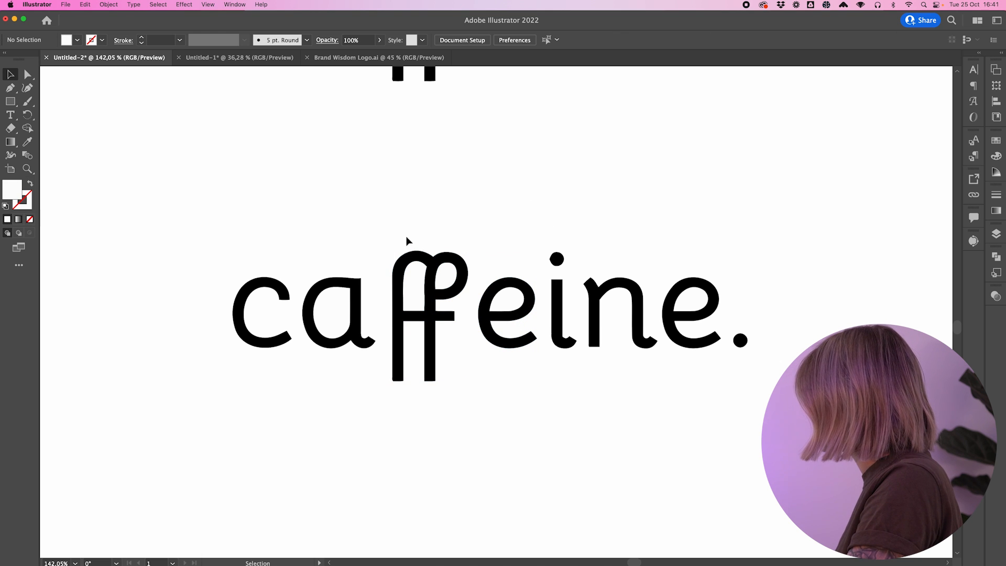
Step: Group the paths of the "ff", "e", "i", "n" and final "e" separately, one group per letter shape
drag(444, 411, 451, 413)
drag(498, 225, 530, 380)
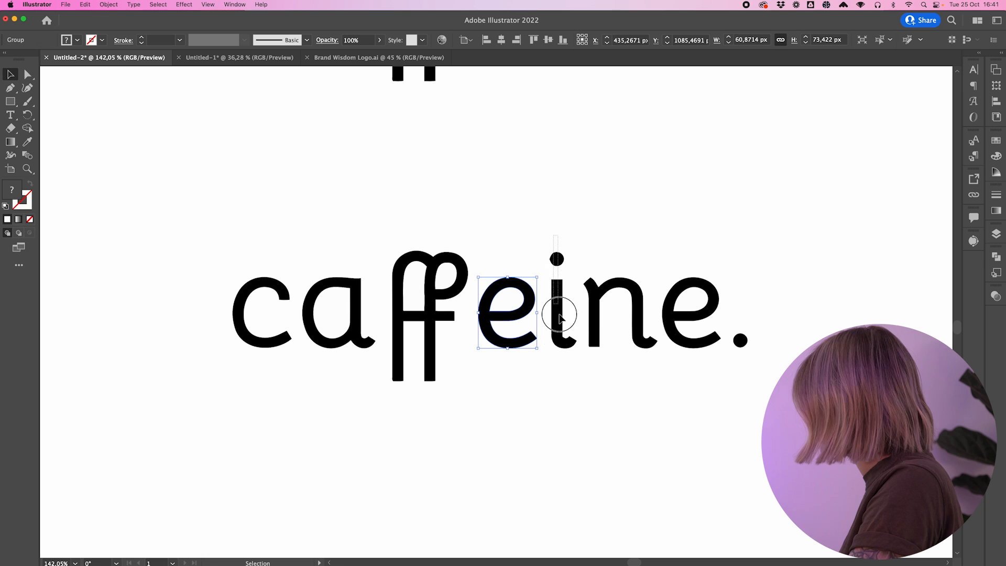
click(561, 343)
key(super+g)
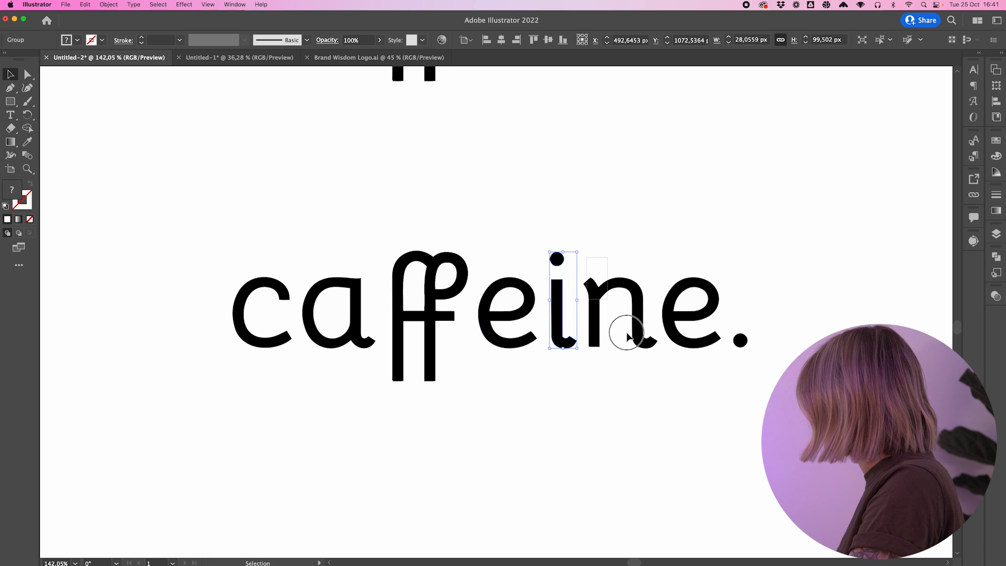
drag(627, 335, 724, 397)
click(681, 376)
key(super+g)
click(565, 222)
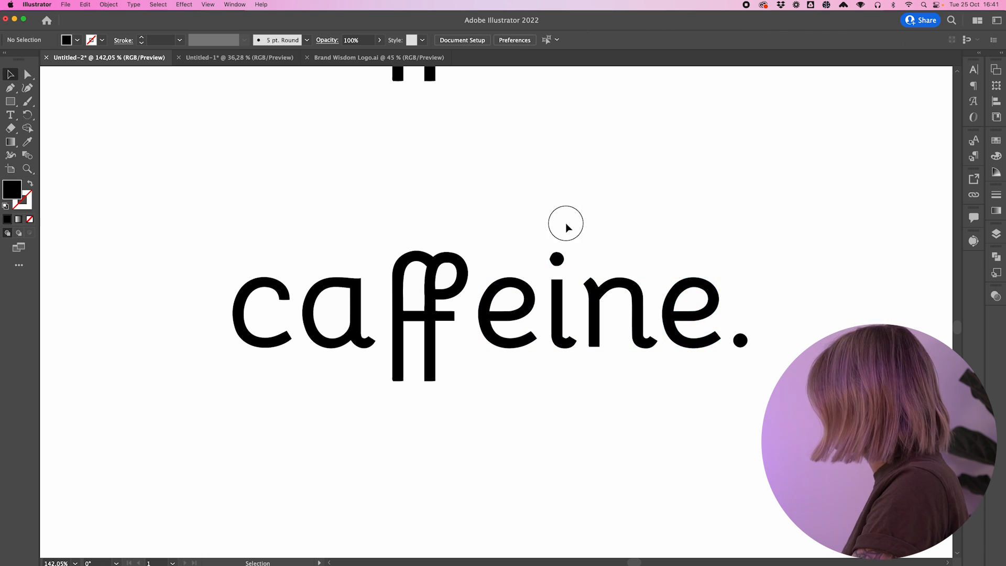
Step: Draw a black circle about 14.9 px wide with the Ellipse tool, centred over the misshapen dot of the "i"
scroll(573, 222, up, 5)
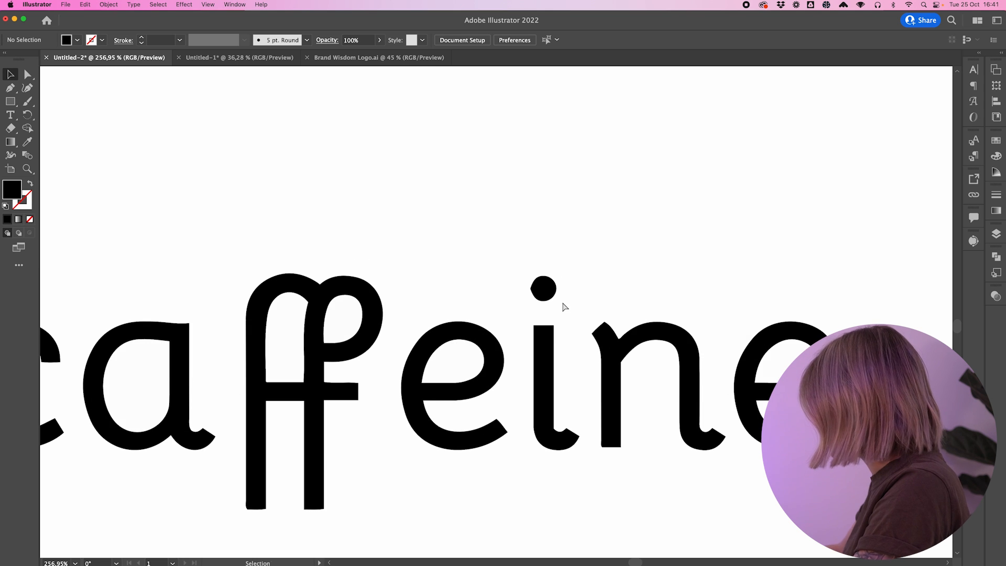
scroll(563, 302, up, 6)
drag(562, 302, 319, 304)
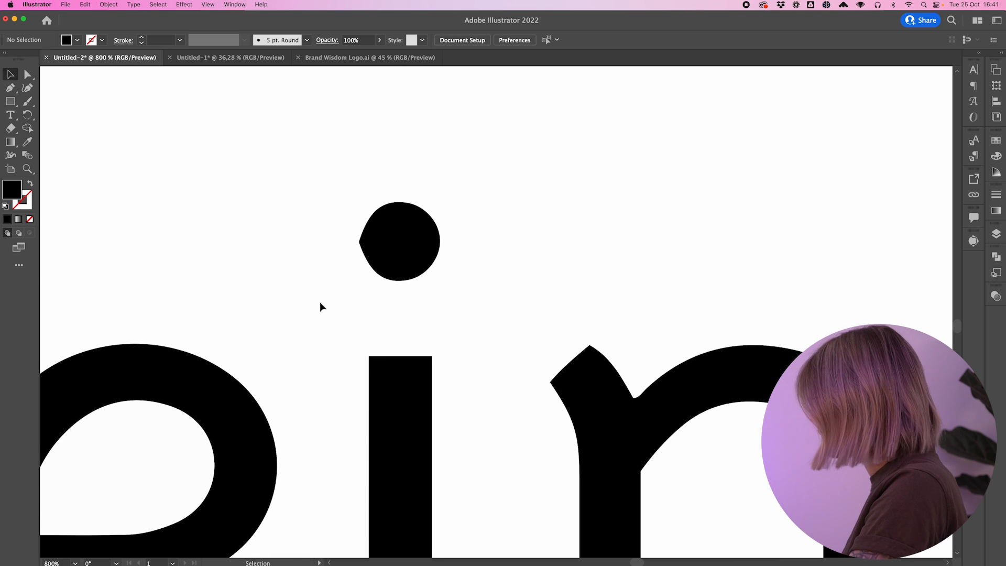
drag(10, 101, 43, 115)
drag(401, 240, 442, 284)
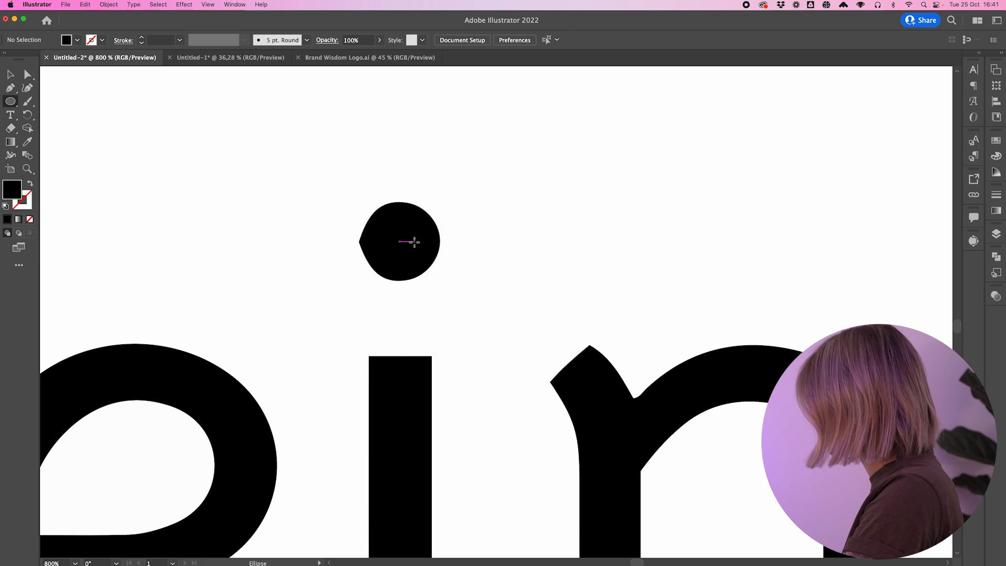
click(413, 241)
click(475, 313)
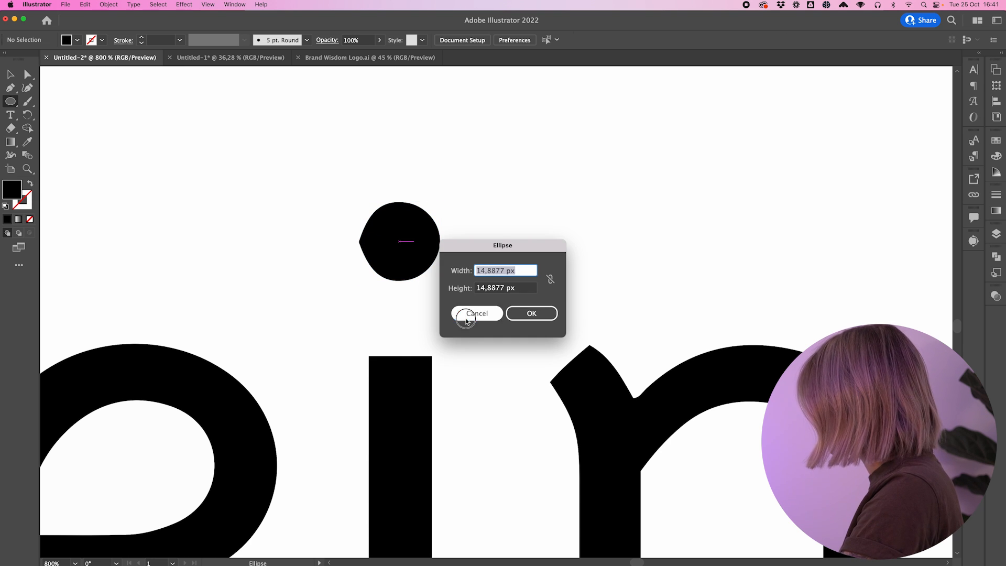
Step: Remove the misshapen original dot from inside the "i" group, leaving the round circle as its dot
key(v)
click(415, 242)
double_click(415, 241)
click(415, 242)
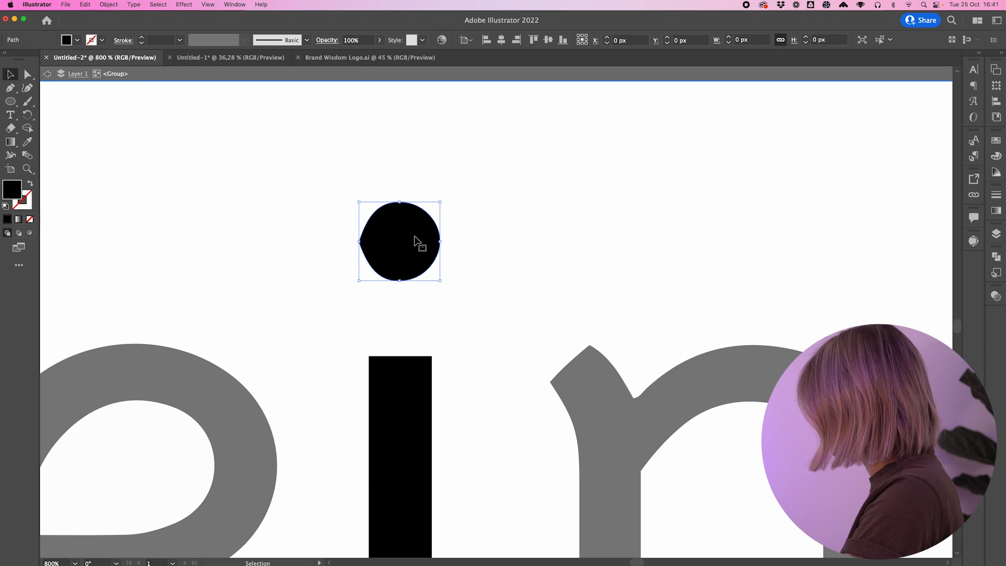
double_click(481, 237)
scroll(480, 236, down, 8)
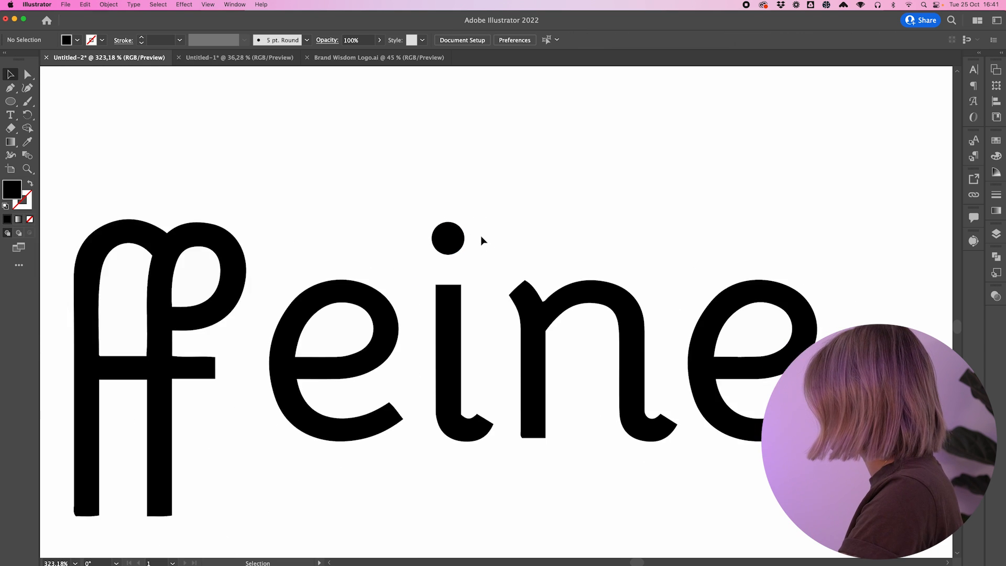
Step: Replace the full stop after "caffeine" with a copy of the round dot from the "i", about 14.9 px wide
scroll(718, 327, up, 5)
scroll(713, 330, up, 2)
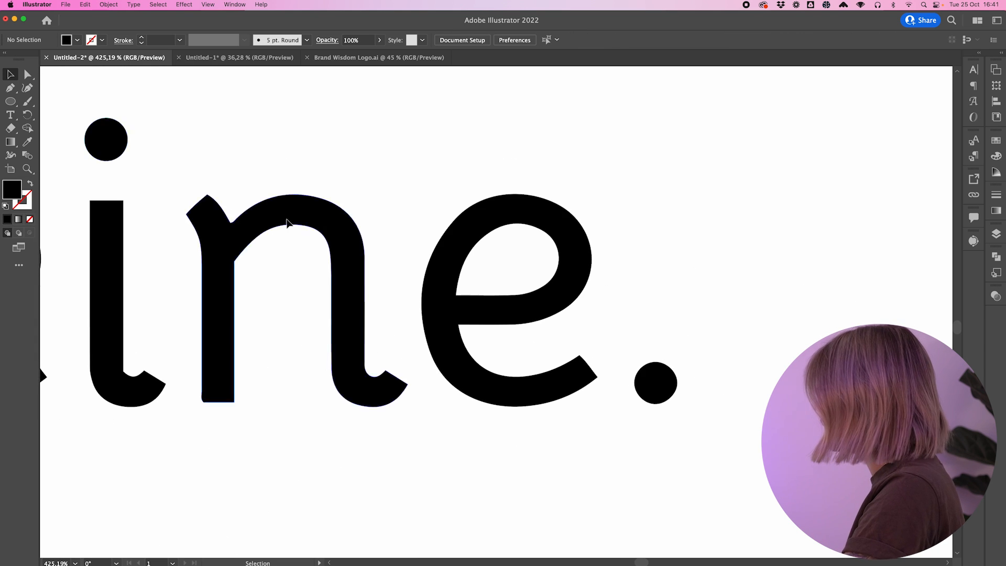
double_click(115, 140)
click(115, 141)
double_click(244, 140)
scroll(706, 381, right, 3)
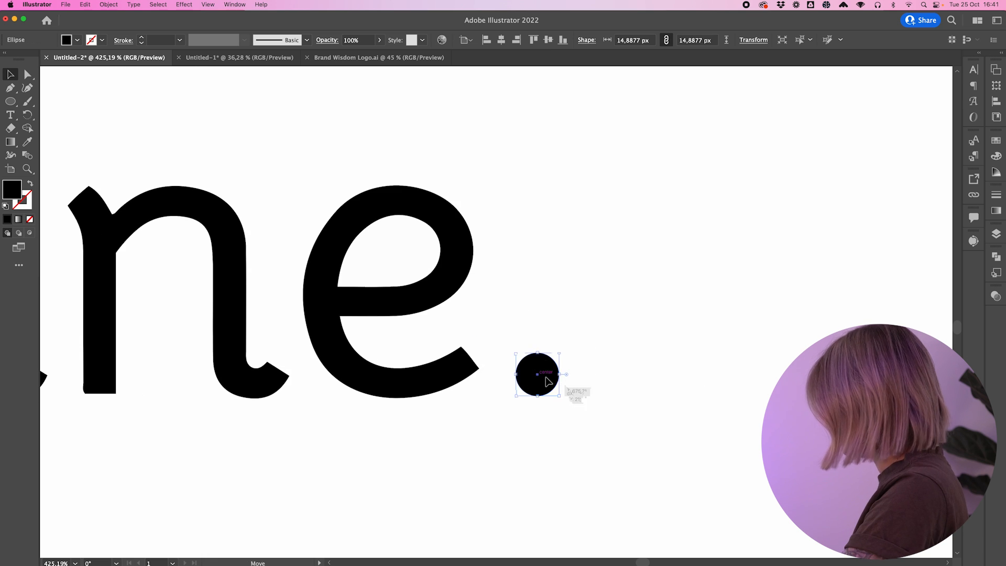
double_click(535, 371)
scroll(607, 356, down, 3)
double_click(607, 356)
scroll(607, 355, down, 3)
scroll(404, 288, up, 3)
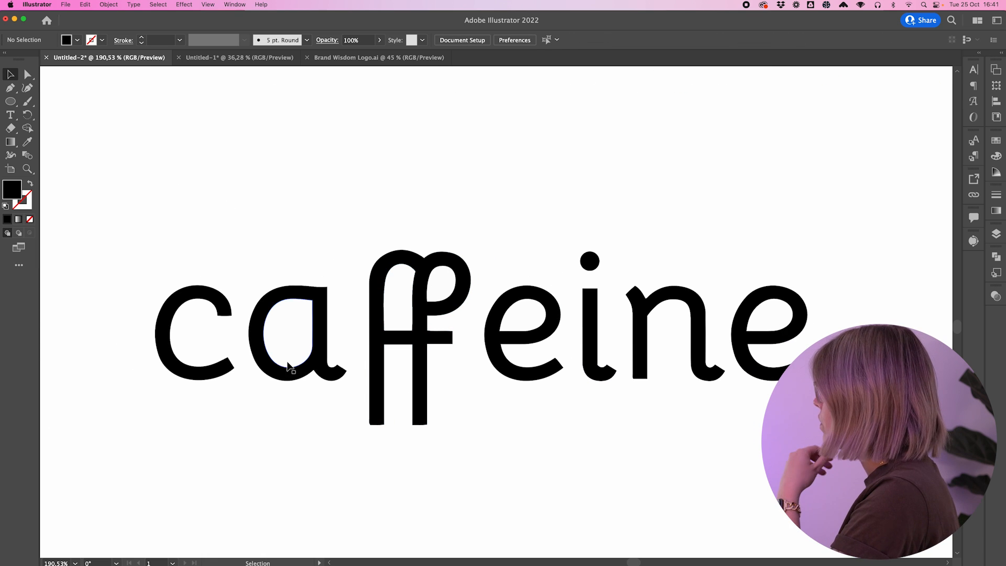
Step: Compare the letter shapes and spacing of the duplicated "caffeine." lettering with the logo versions above it
click(299, 294)
click(337, 254)
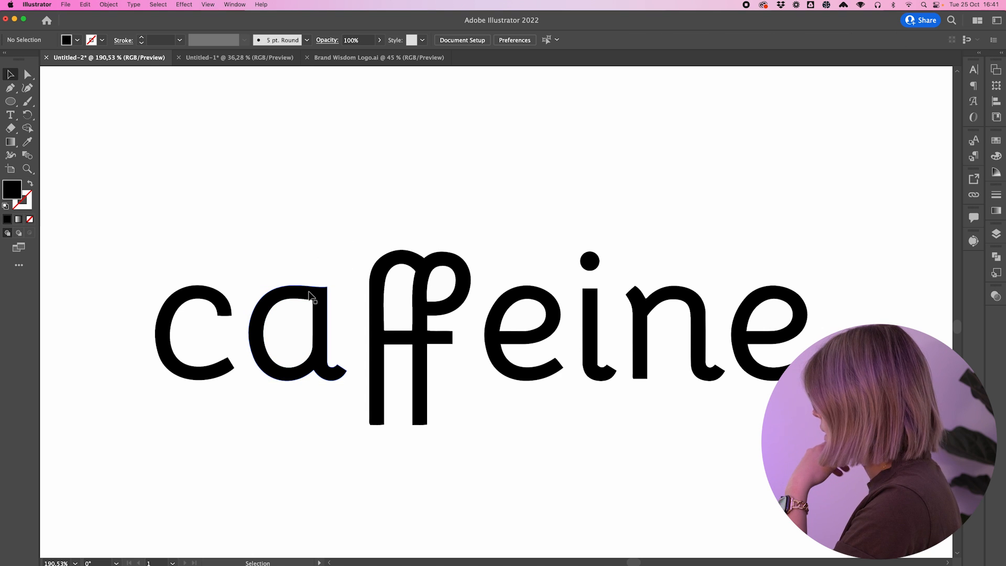
scroll(309, 297, down, 2)
scroll(309, 297, up, 3)
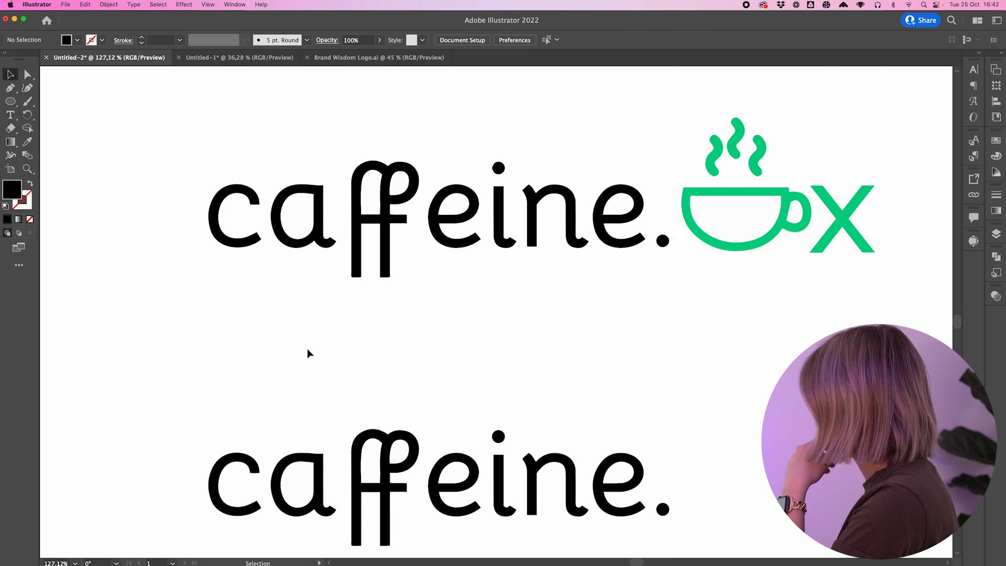
scroll(373, 341, up, 3)
scroll(373, 341, down, 5)
scroll(372, 341, up, 3)
scroll(372, 341, down, 3)
scroll(365, 342, up, 5)
scroll(365, 346, up, 2)
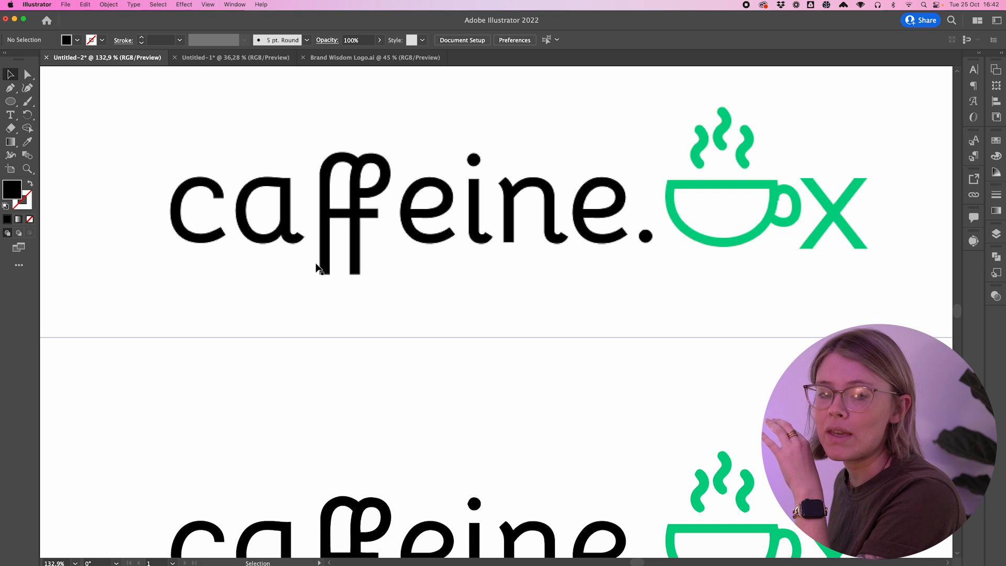
scroll(317, 268, down, 3)
scroll(317, 268, down, 4)
scroll(317, 268, down, 4)
scroll(317, 268, up, 6)
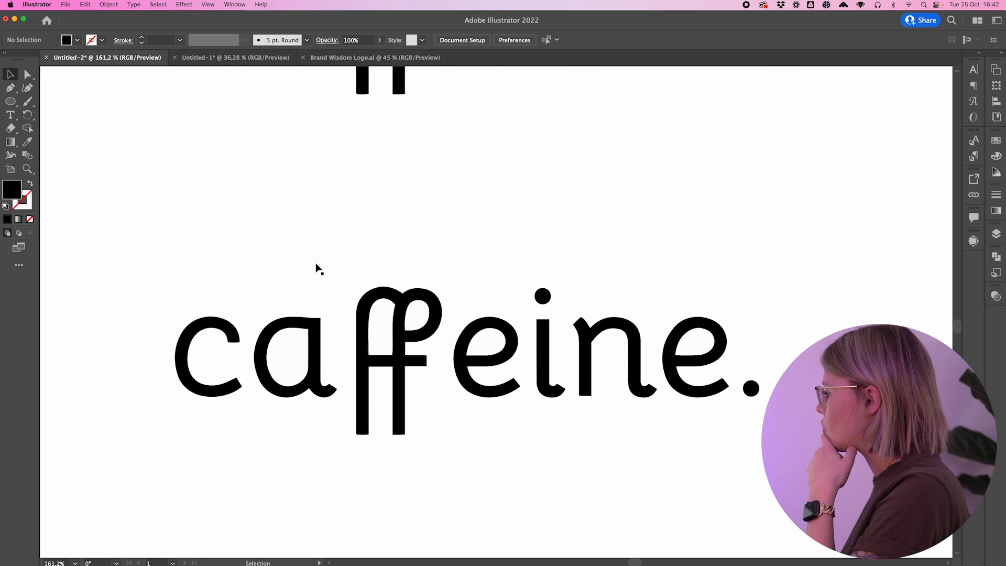
Step: Move the "ff" and the first "e" closer to the "a" to tighten the letter spacing
click(389, 306)
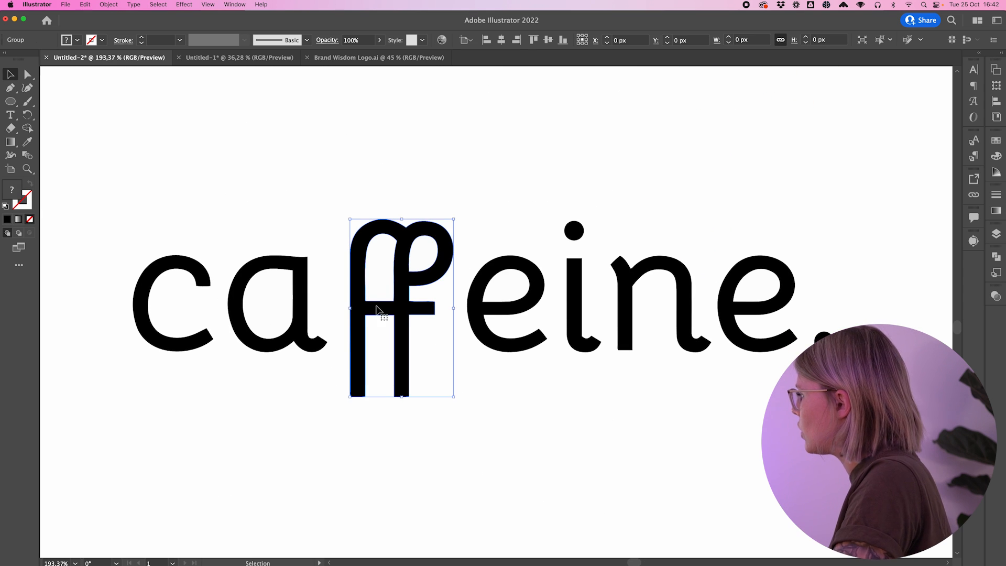
drag(391, 312, 379, 313)
drag(483, 315, 460, 314)
click(776, 353)
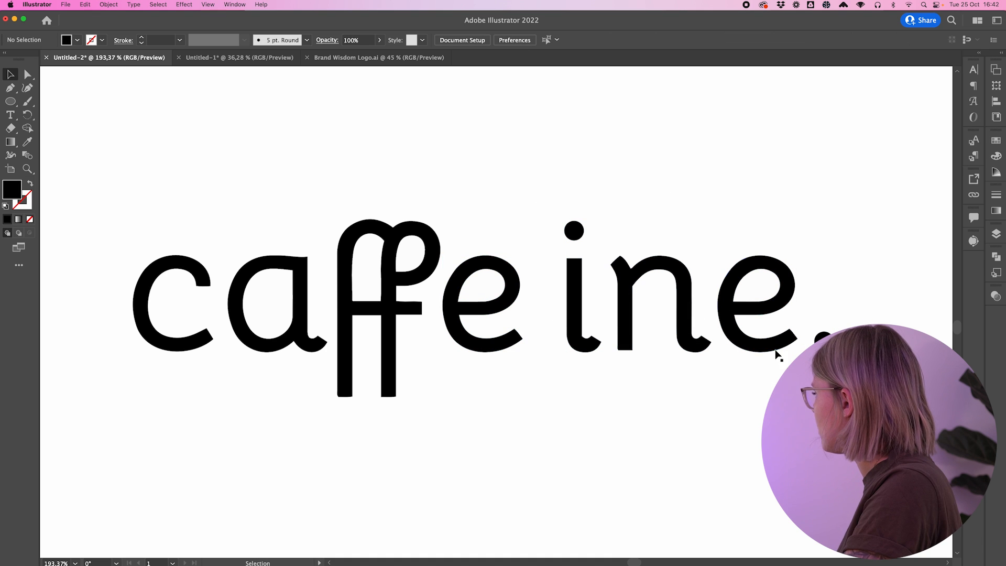
Step: Shift the "ine." letters together towards the first "e" to close the gap between "caffe" and "ine."
drag(812, 375, 835, 376)
key(Left)
key(Left)
key(Left)
key(Left)
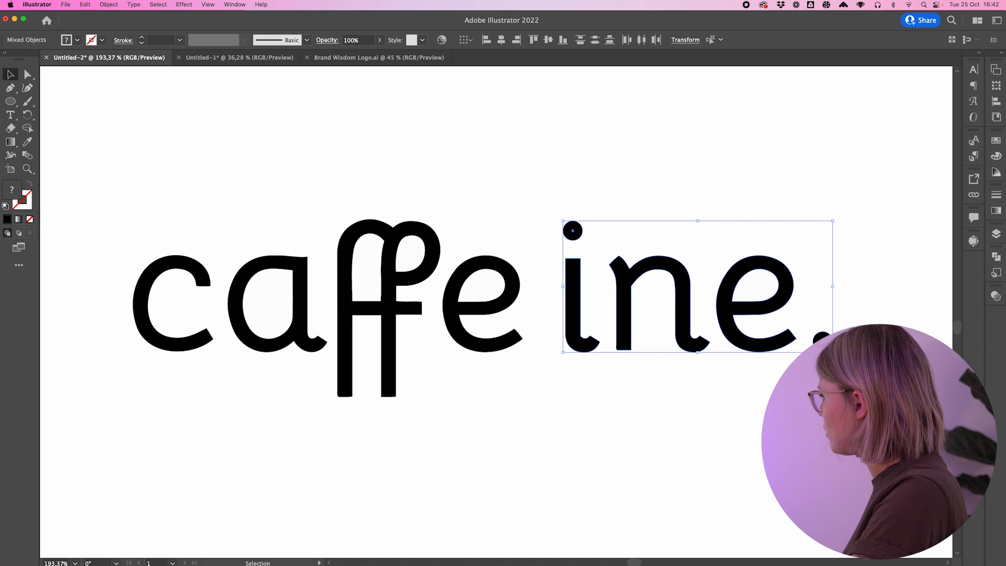
key(shift+Left)
key(shift+Left)
key(Right)
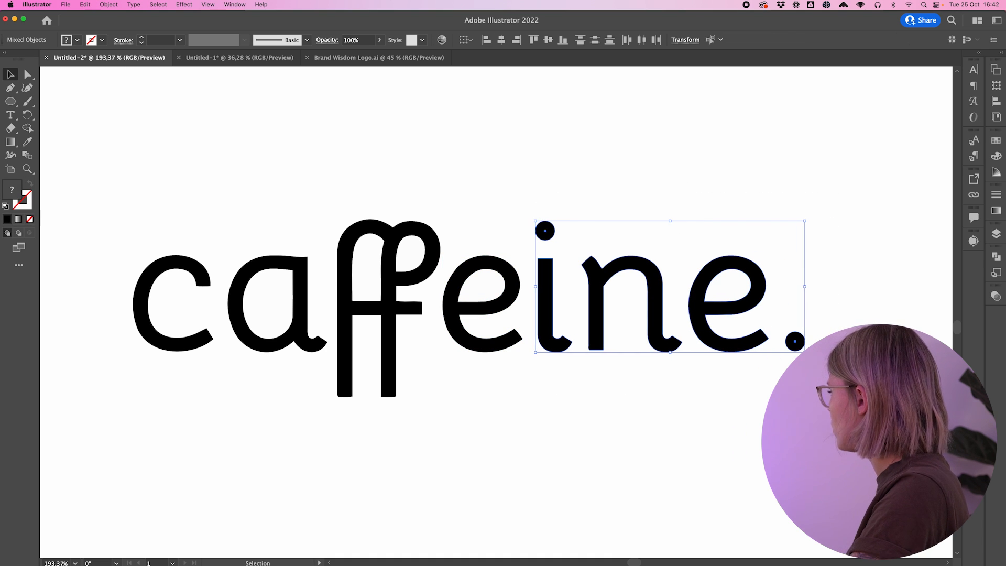
click(723, 240)
Step: Raise the "ff" group slightly relative to the other letters so it extends less below the baseline
scroll(467, 206, down, 2)
scroll(467, 206, left, 2)
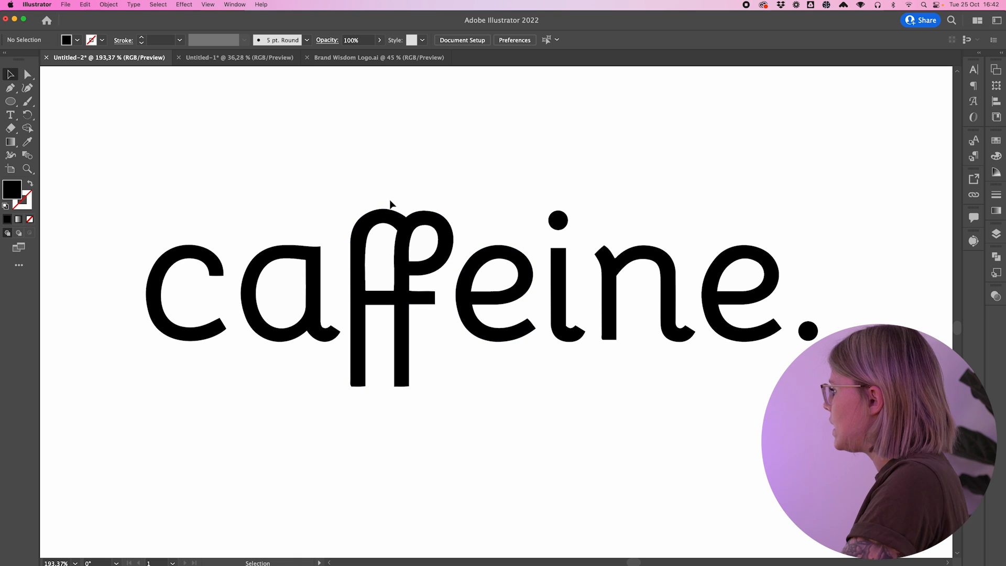
drag(423, 329, 423, 330)
key(shift+Up)
key(shift+Up)
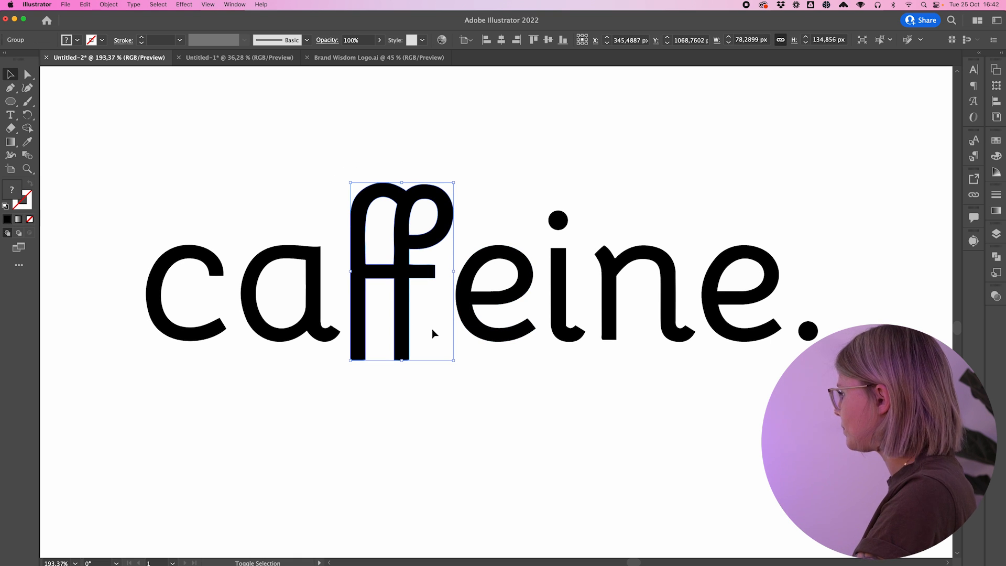
drag(441, 194, 441, 209)
click(494, 166)
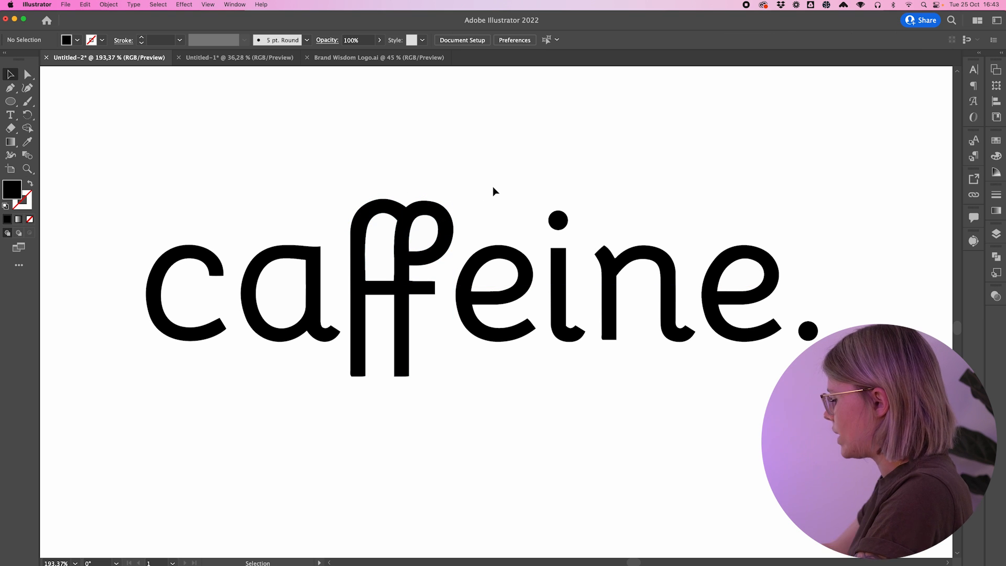
Step: Show the rulers and place horizontal guides at the top of the "ff", the x-height, the baseline and the bottom of the "ff"
key(super+r)
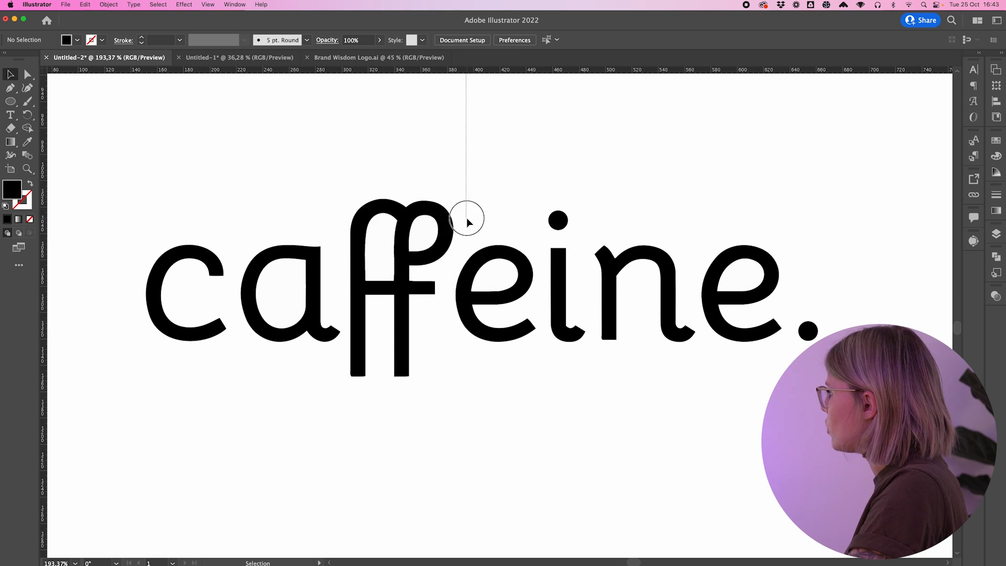
drag(486, 76, 481, 200)
drag(463, 72, 460, 246)
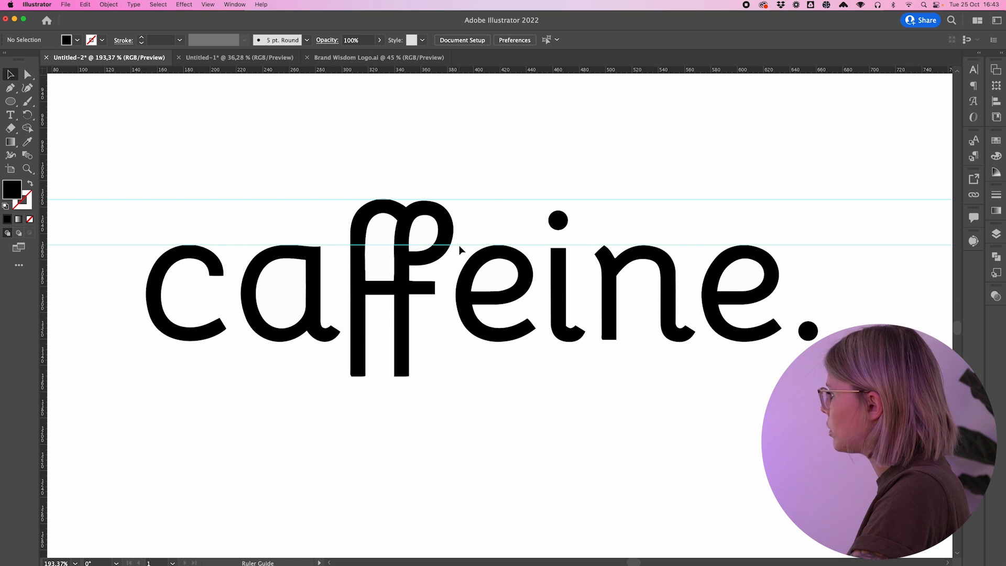
drag(462, 72, 629, 341)
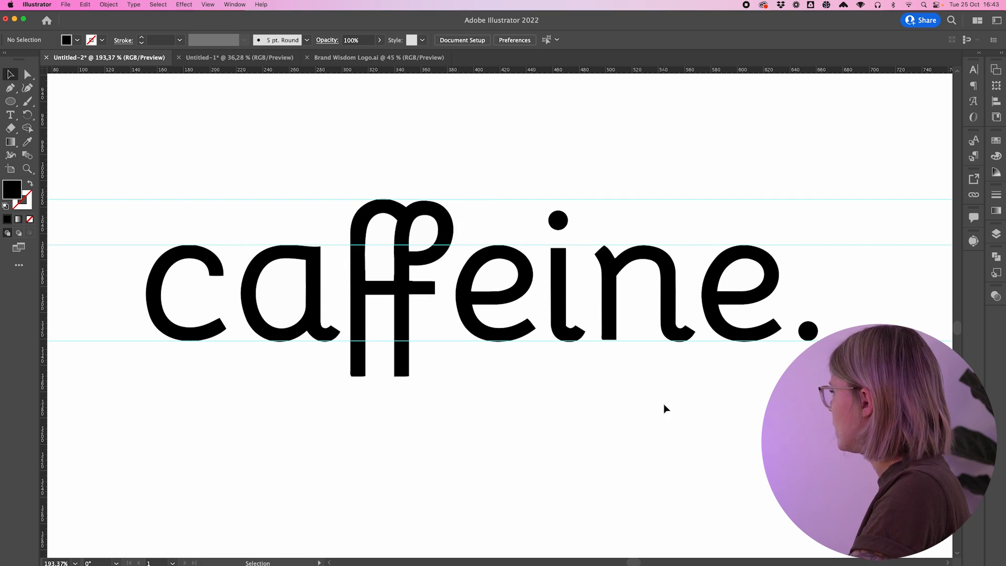
drag(485, 69, 470, 378)
Step: Enlarge the "c" slightly from its centre so its curves overshoot the x-height and baseline guides
click(155, 309)
scroll(165, 316, up, 5)
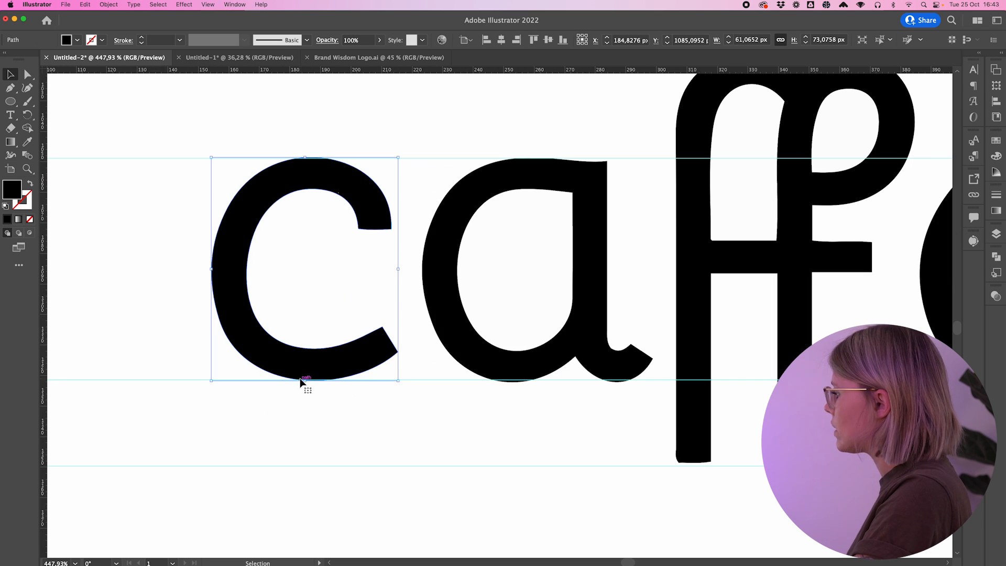
drag(306, 381, 307, 388)
click(389, 394)
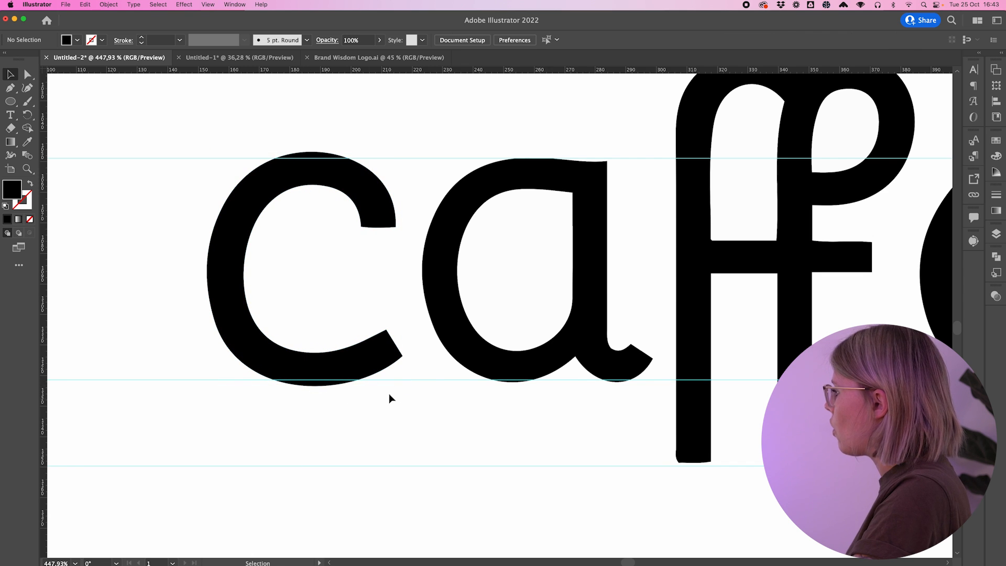
Step: Enlarge the "a" slightly so its bowl extends just past the baseline guide
scroll(433, 231, right, 3)
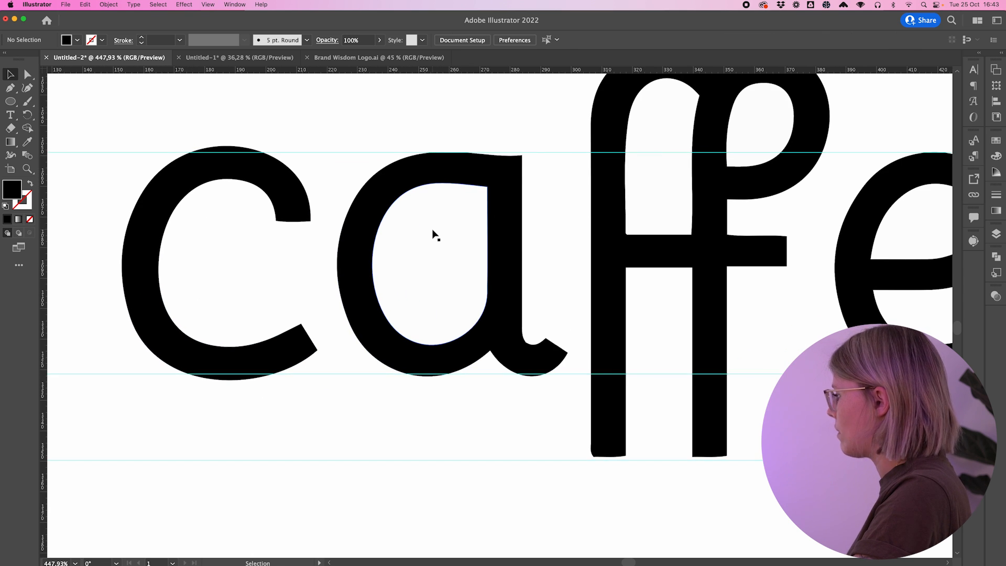
click(502, 255)
drag(452, 376, 454, 382)
click(453, 422)
scroll(453, 422, down, 1)
scroll(453, 422, right, 10)
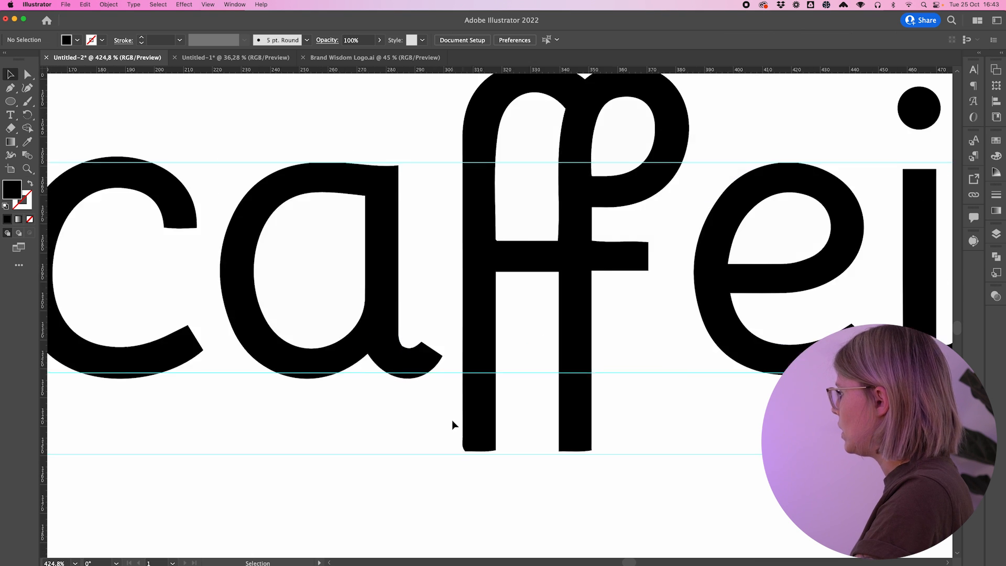
Step: Enlarge the first "e" slightly past the x-height and baseline guides, and adjust the "i" so its stem meets the x-height guide
click(444, 357)
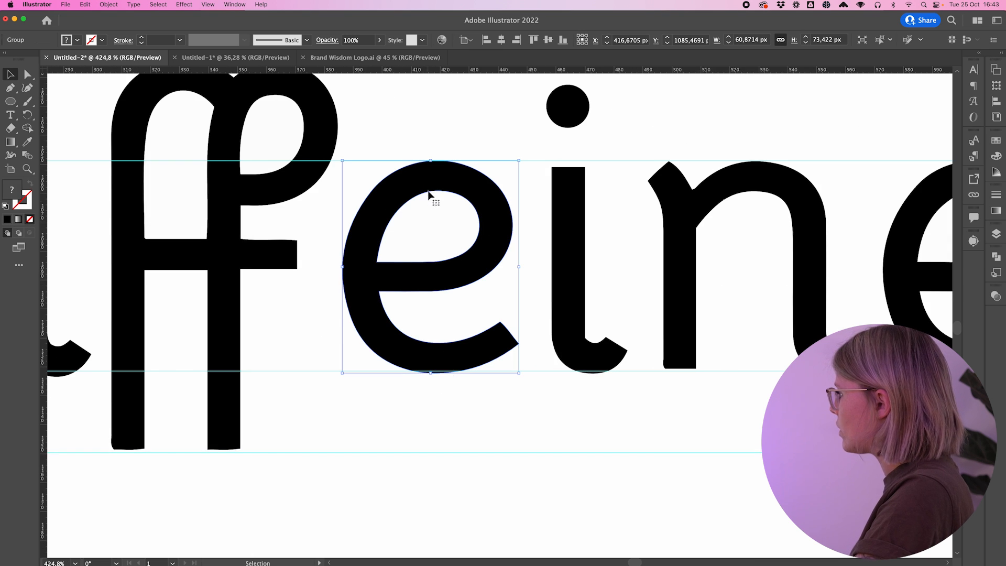
drag(430, 159, 431, 157)
click(484, 130)
click(580, 228)
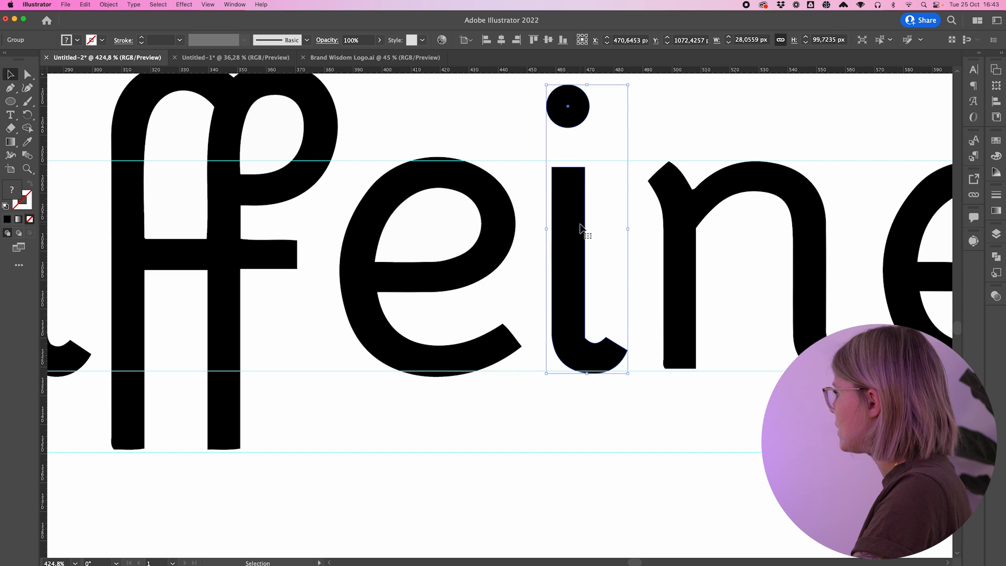
scroll(581, 126, up, 2)
drag(616, 124, 618, 120)
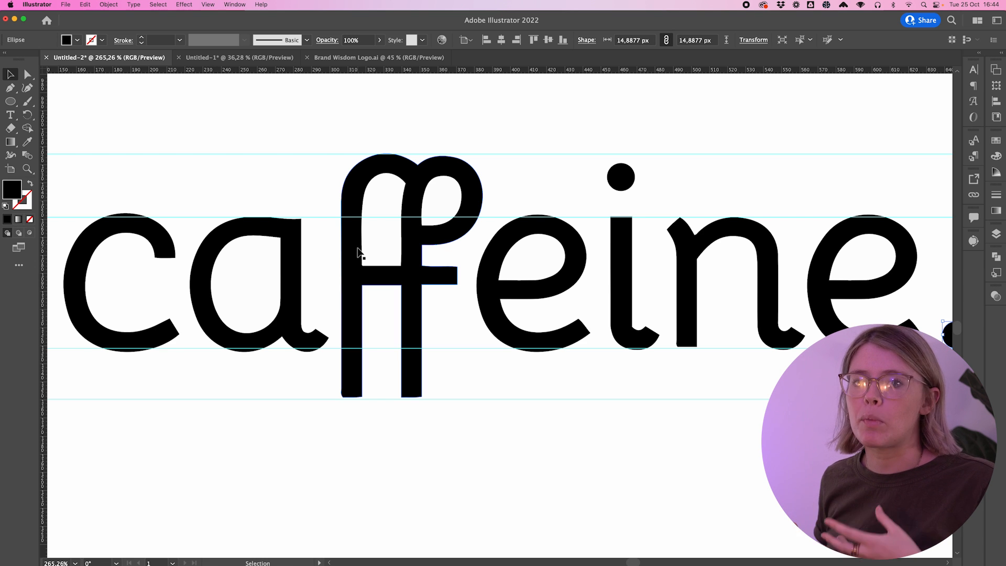
Step: Overlay the "c" on the first "e" to compare their outlines, and undo the trial moves
drag(224, 236, 703, 239)
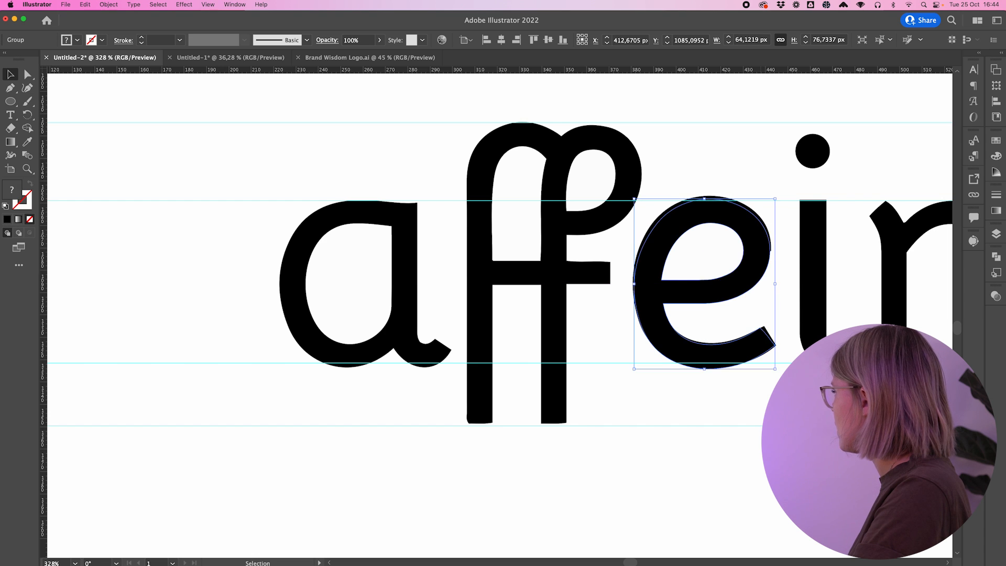
key(super+z)
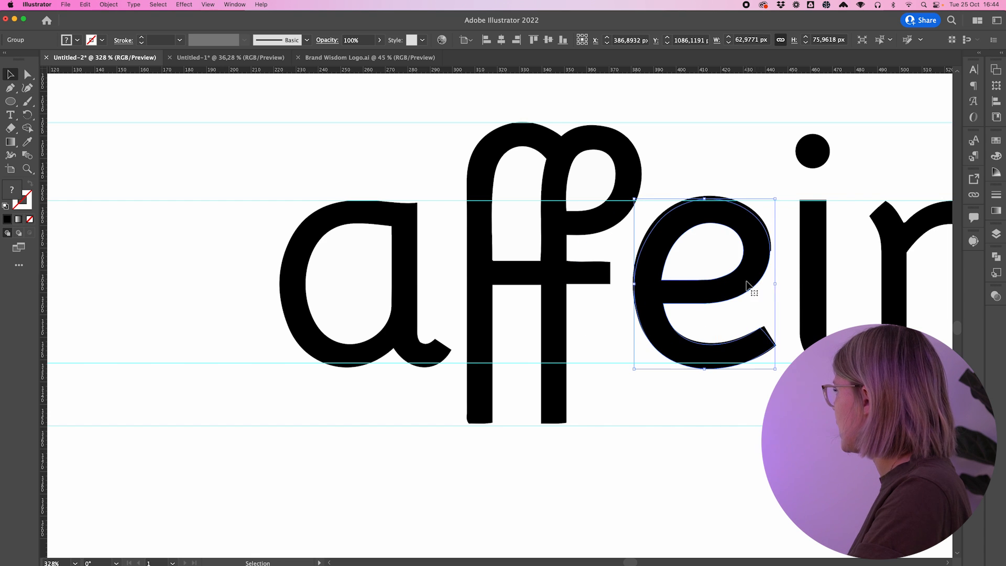
key(super+z)
drag(688, 350, 620, 350)
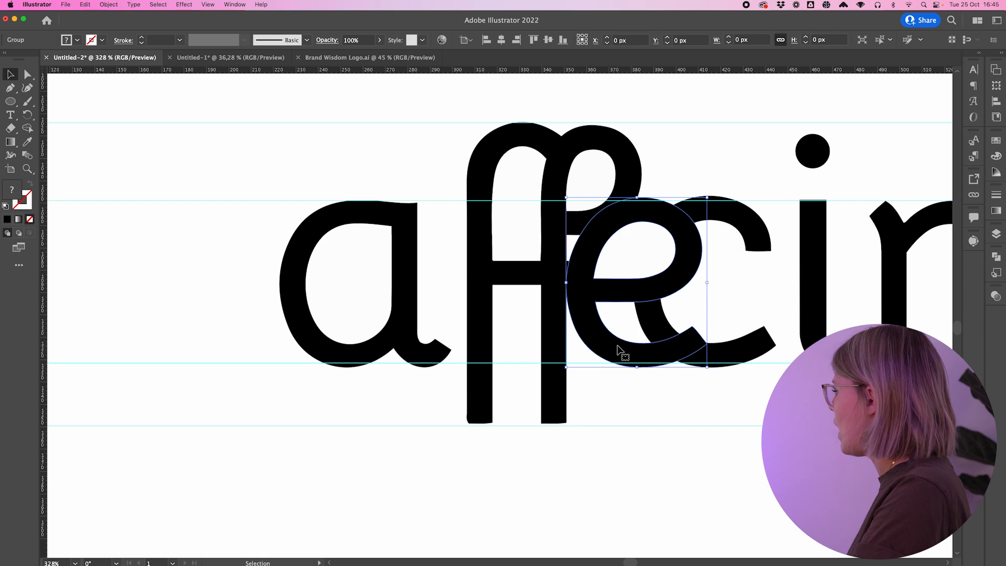
key(super+z)
key(super+z)
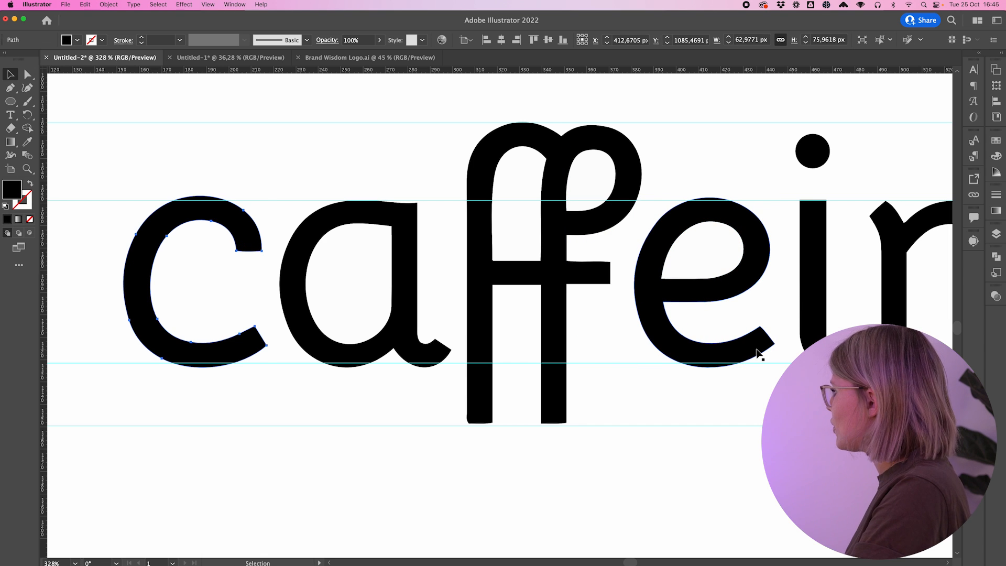
click(333, 478)
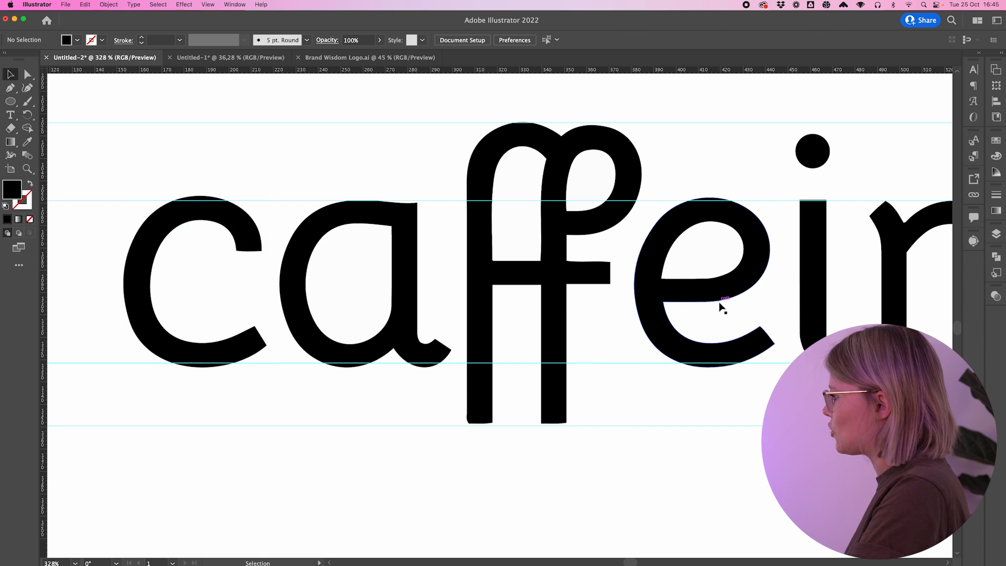
Step: Draw a black circle about 75.2 px wide with the Ellipse tool and place it over the "c"
scroll(324, 210, left, 5)
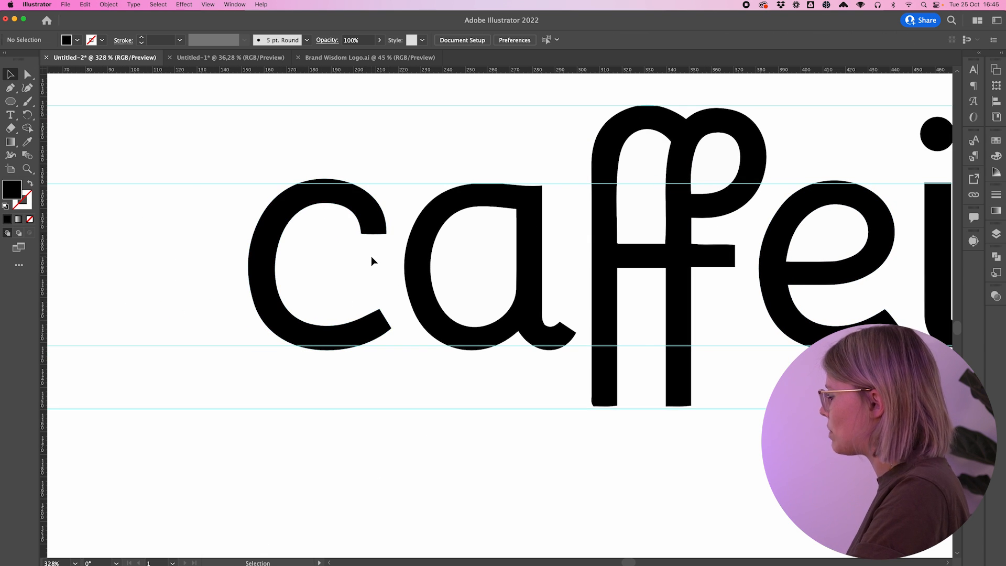
click(7, 101)
drag(325, 266, 462, 432)
key(v)
drag(475, 392, 357, 290)
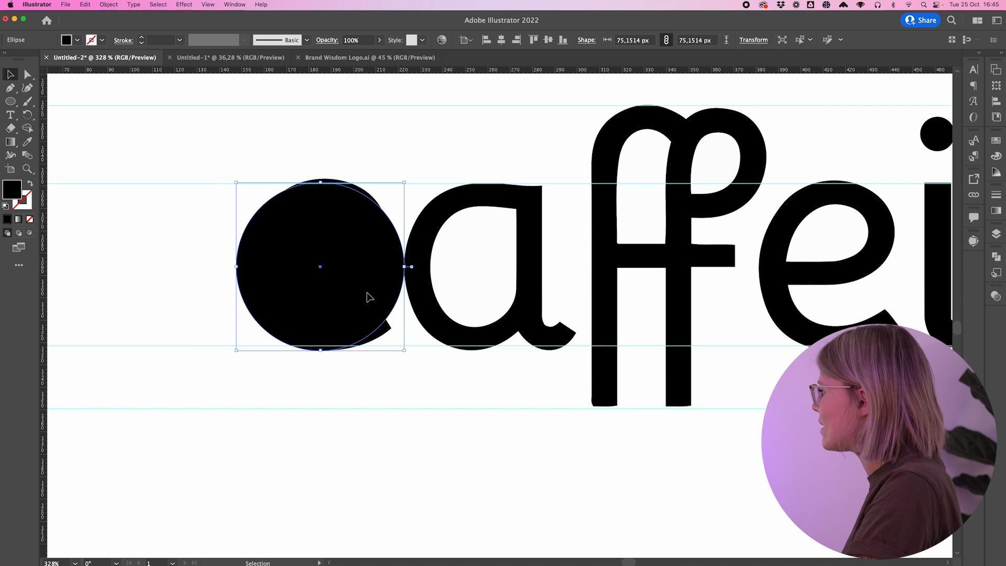
Step: Narrow the circle into an ellipse about 66.8 px wide matching the "c", and place it in front of the word
drag(237, 266, 249, 267)
drag(394, 267, 360, 262)
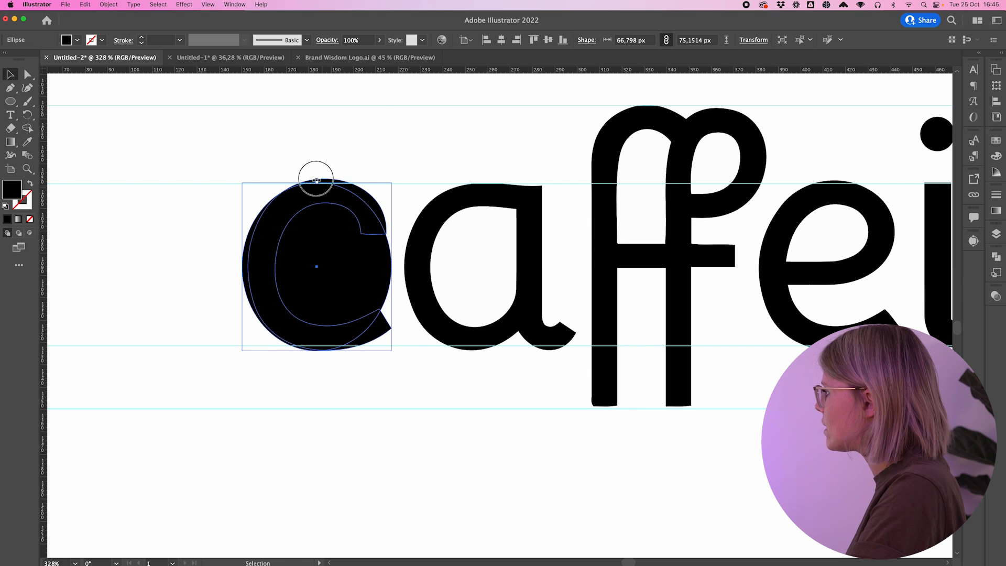
mouse_move(316, 180)
mouse_down()
mouse_move(314, 167)
mouse_move(316, 179)
mouse_up()
drag(370, 234, 218, 231)
click(264, 397)
scroll(264, 398, left, 3)
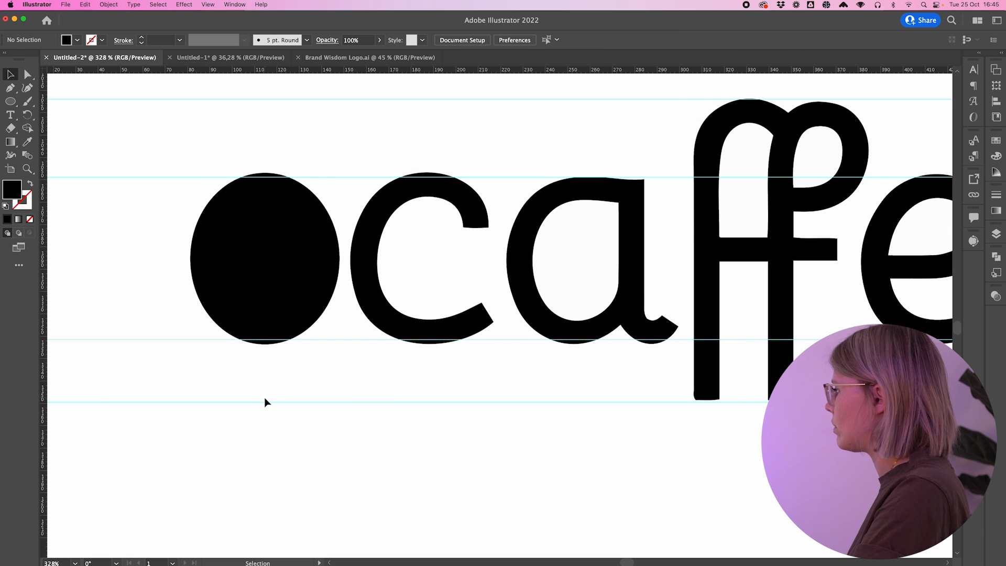
Step: Try to hollow out the ellipse by cutting a scaled-down copy from it with the Shape Builder tool
click(236, 220)
key(super+c)
key(super+f)
drag(265, 173, 266, 200)
drag(322, 173, 241, 251)
click(27, 128)
alt+click(238, 243)
click(238, 243)
key(super+z)
key(super+z)
key(super+z)
Step: Offset the ellipse's path by -10 px and join both outlines into a compound path that forms a ring
click(108, 5)
mouse_move(147, 231)
click(225, 262)
text(-5)
key(Tab)
click(474, 263)
key(Down)
key(Down)
key(Down)
key(Down)
key(Down)
key(Return)
key(super+8)
click(275, 213)
Step: Place two horizontal guides at the upper and lower terminals of the original "c" to mark its opening
scroll(274, 213, up, 4)
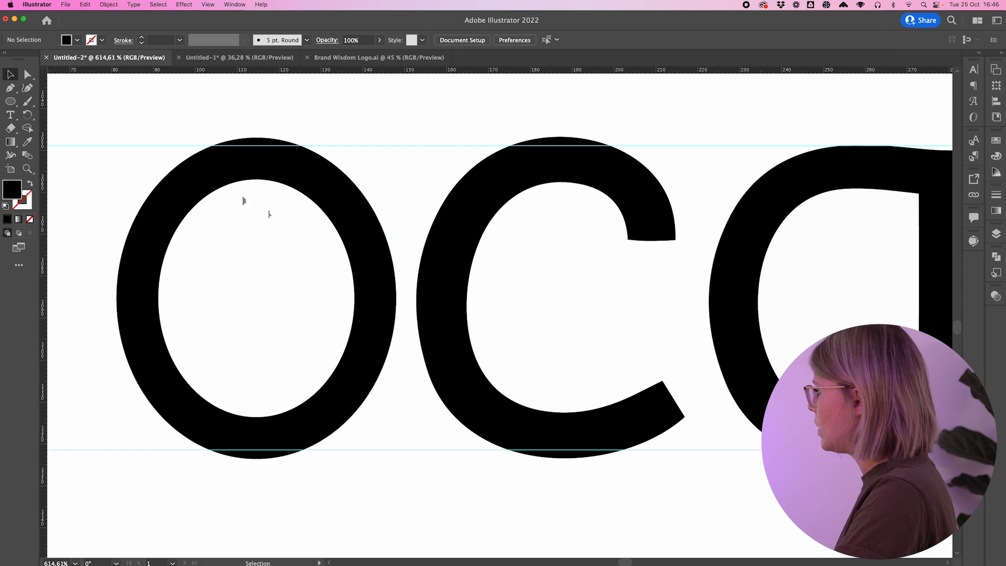
drag(399, 73, 409, 238)
drag(409, 238, 420, 364)
Step: Cut an opening into the ring's right side between the two new guides with a rectangle, forming a new "c"
click(374, 326)
key(m)
click(264, 236)
key(Escape)
drag(264, 236, 411, 362)
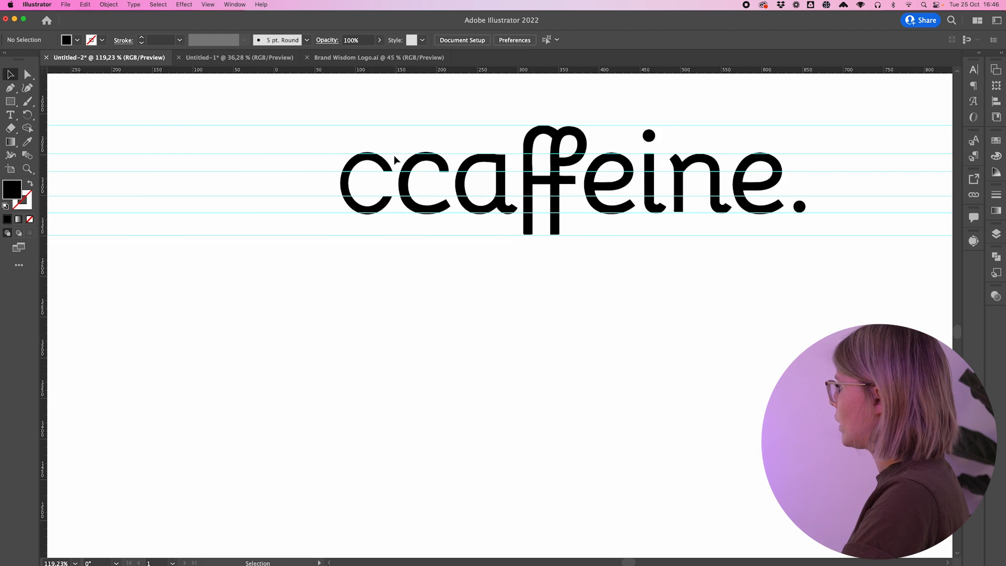
Step: Select the original "c" in the lettering and hide the guides
scroll(396, 160, up, 3)
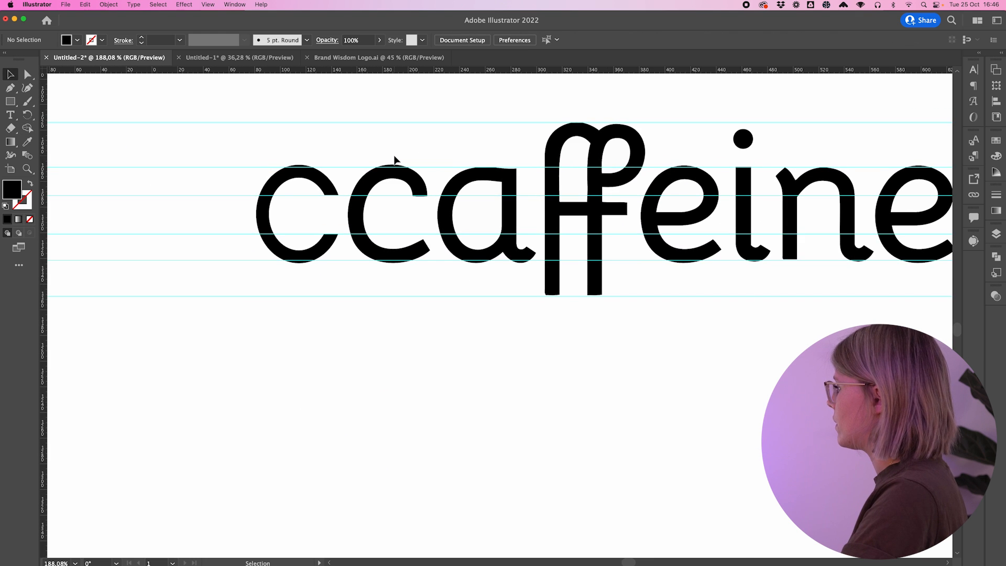
scroll(394, 157, down, 3)
scroll(393, 162, up, 1)
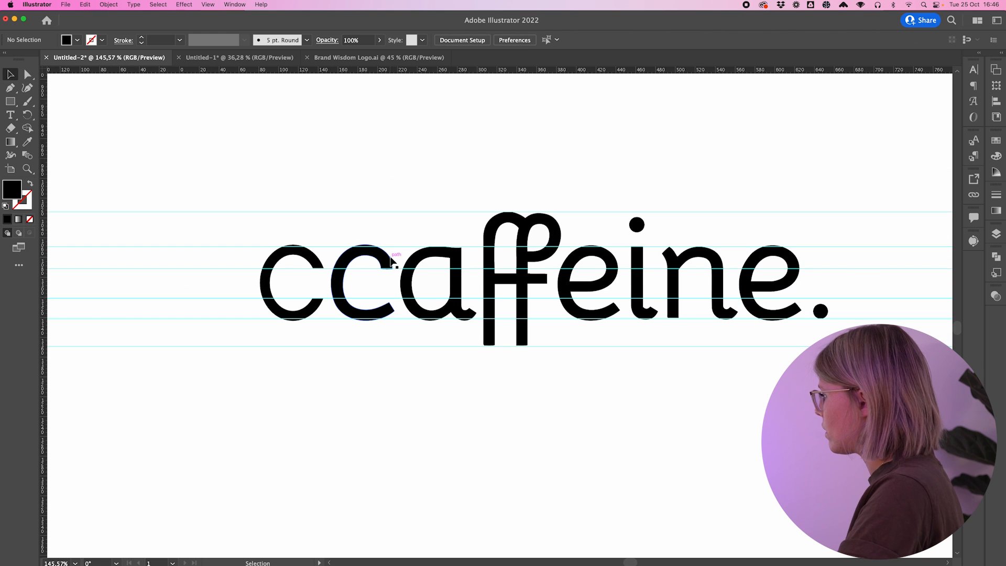
click(391, 259)
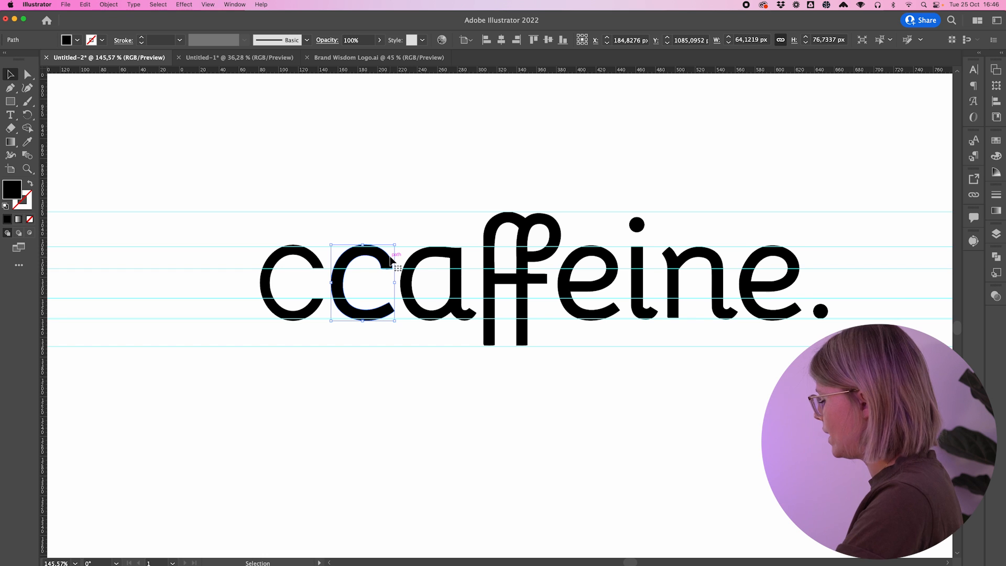
key(a)
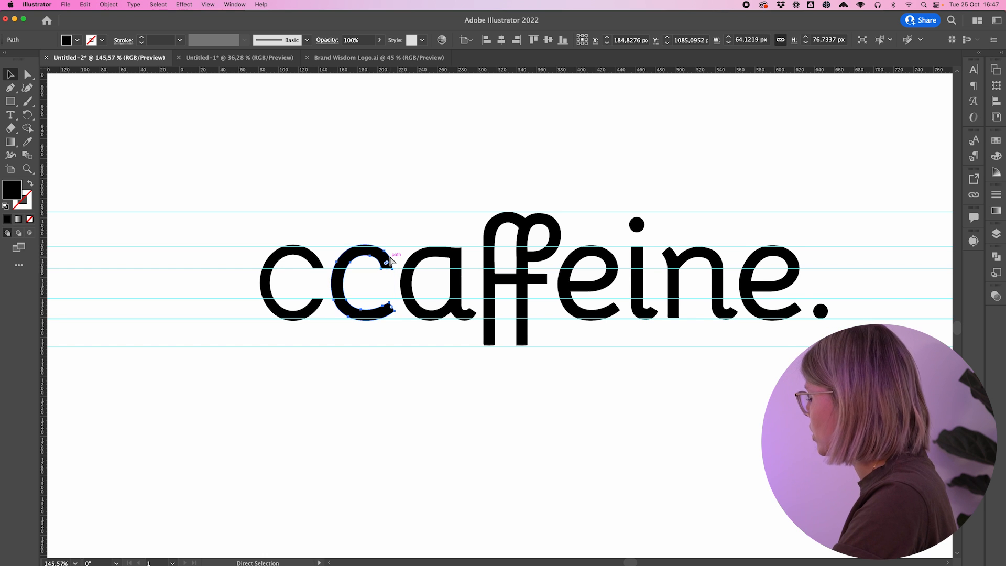
key(super+semicolon)
key(v)
scroll(391, 260, up, 1)
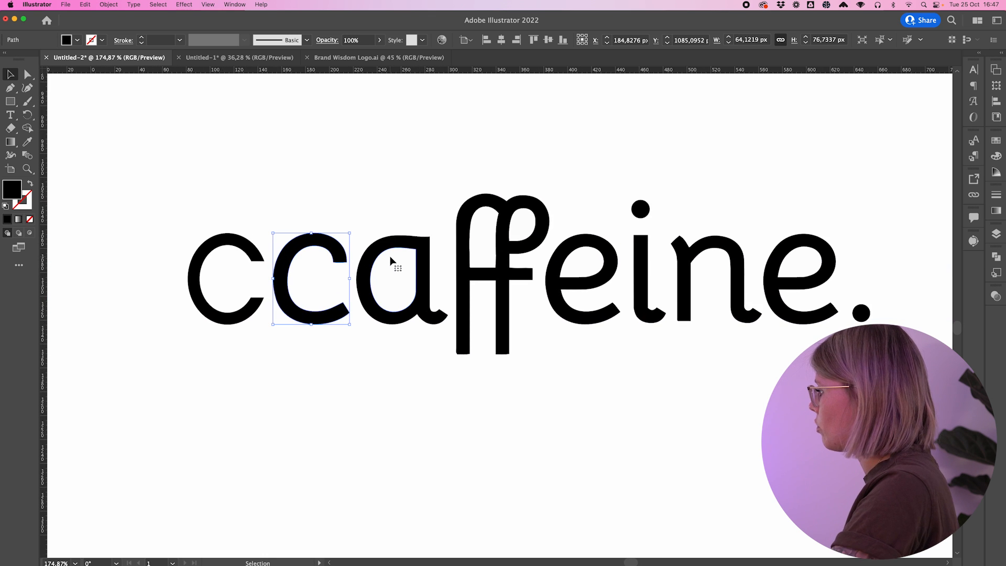
scroll(390, 260, up, 1)
Step: Delete the original "c" and move the newly built "c" into its place beside the "a"
key(a)
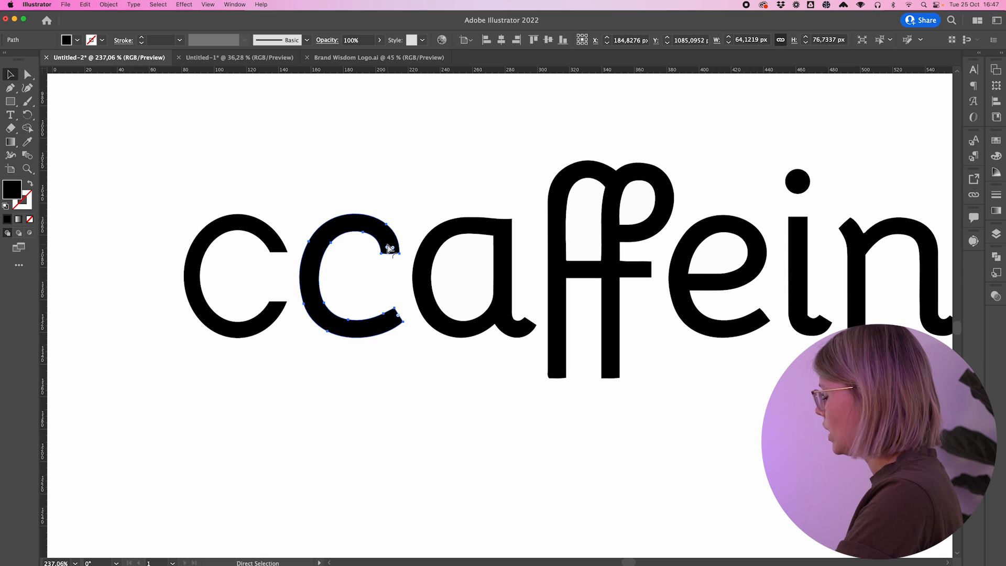
key(Delete)
drag(273, 240, 387, 239)
scroll(487, 415, down, 3)
scroll(488, 415, right, 3)
scroll(488, 419, up, 4)
scroll(488, 420, left, 1)
scroll(488, 419, down, 4)
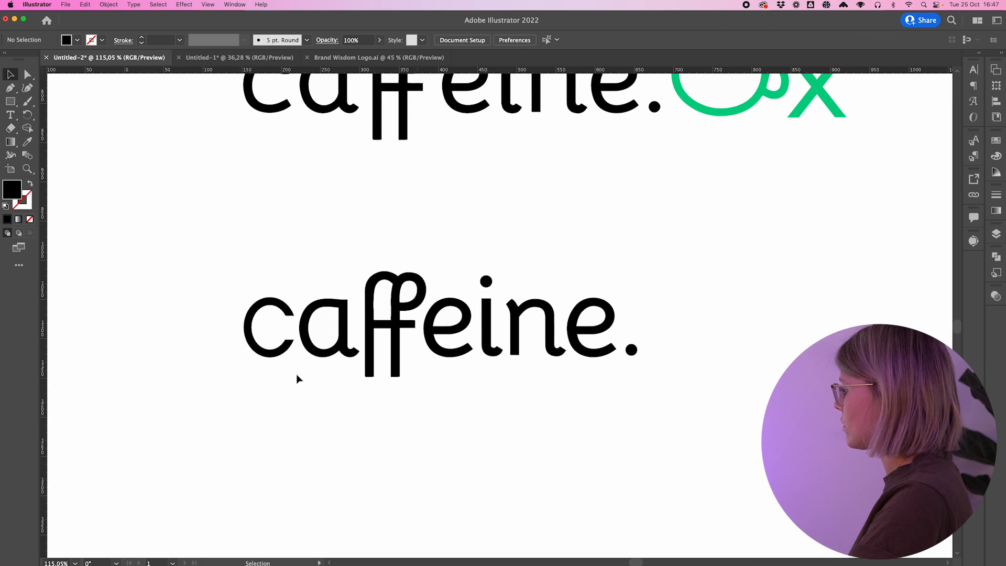
scroll(260, 304, up, 3)
scroll(307, 231, up, 2)
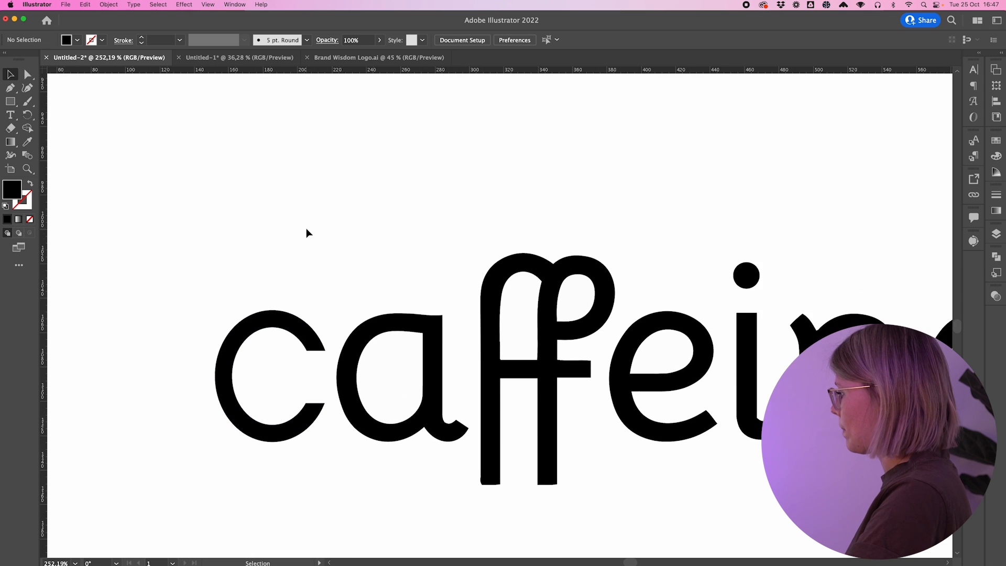
Step: Move the newly built "c" clear of the word and restore the original "c" beside the "a"
scroll(308, 230, left, 2)
drag(308, 300, 91, 345)
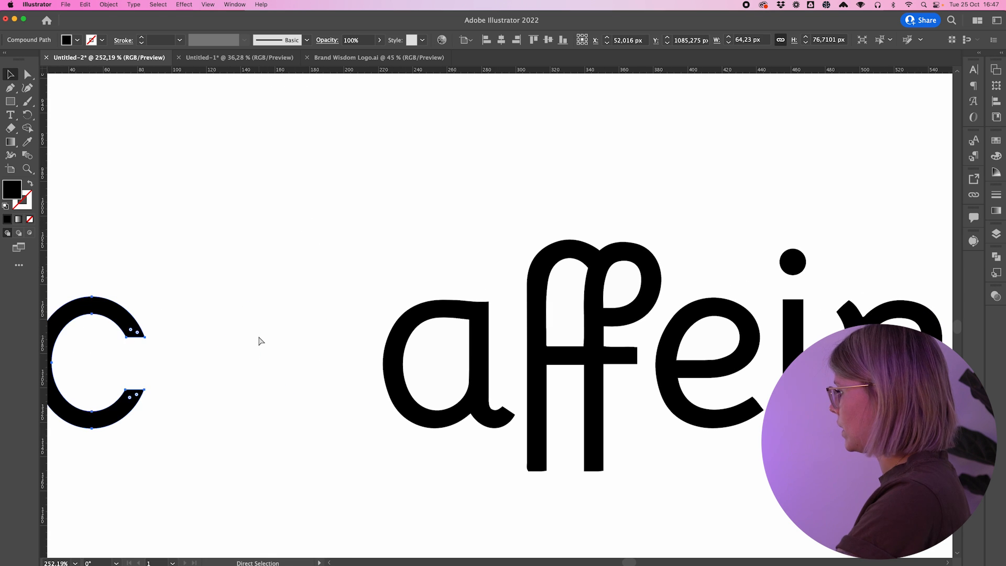
key(super+z)
click(308, 452)
scroll(289, 344, up, 1)
click(282, 340)
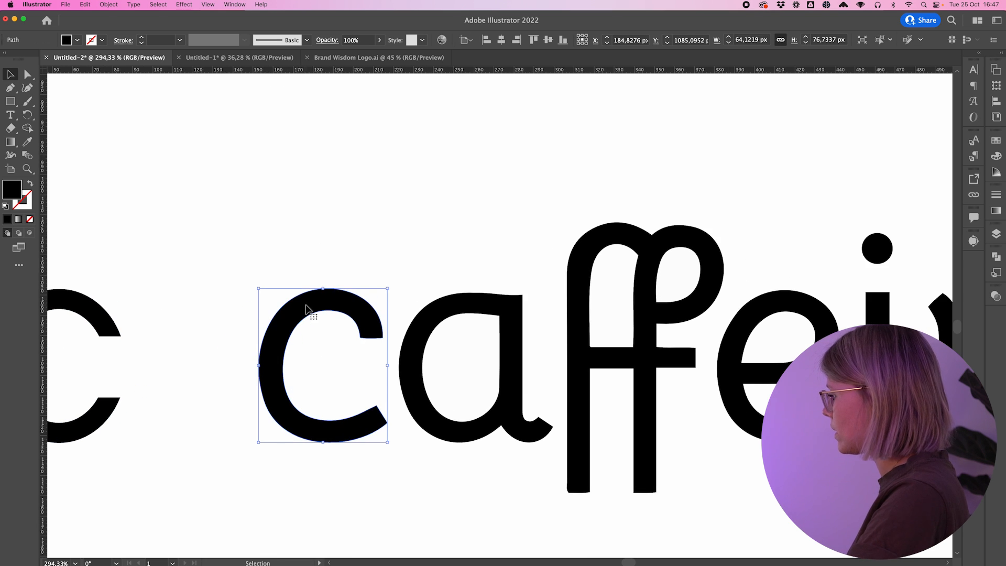
Step: Copy the original "c" below the lettering and duplicate that copy to its right
scroll(306, 307, down, 5)
scroll(306, 306, left, 1)
drag(318, 247, 344, 451)
scroll(344, 452, down, 2)
scroll(345, 451, left, 1)
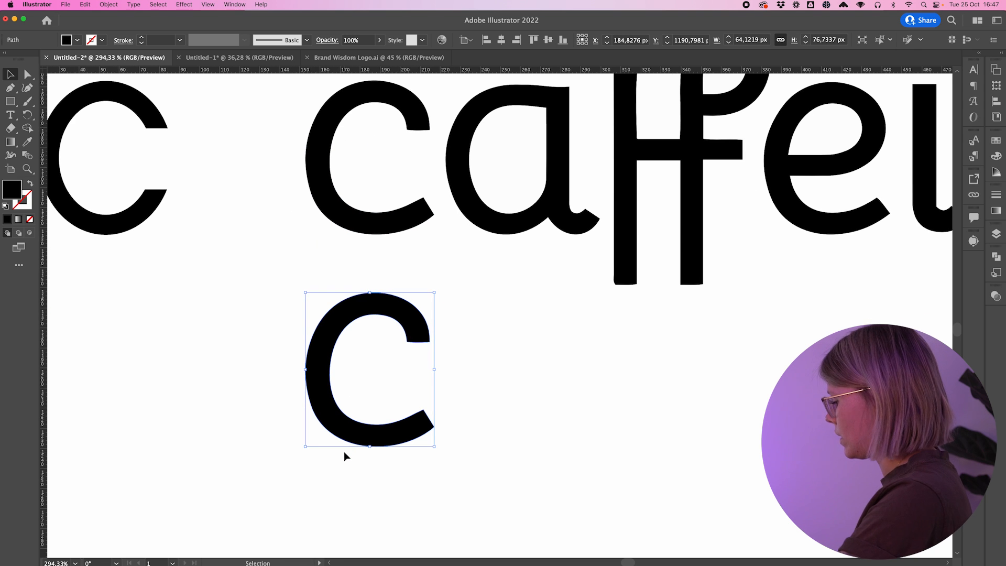
click(344, 451)
drag(409, 333, 606, 325)
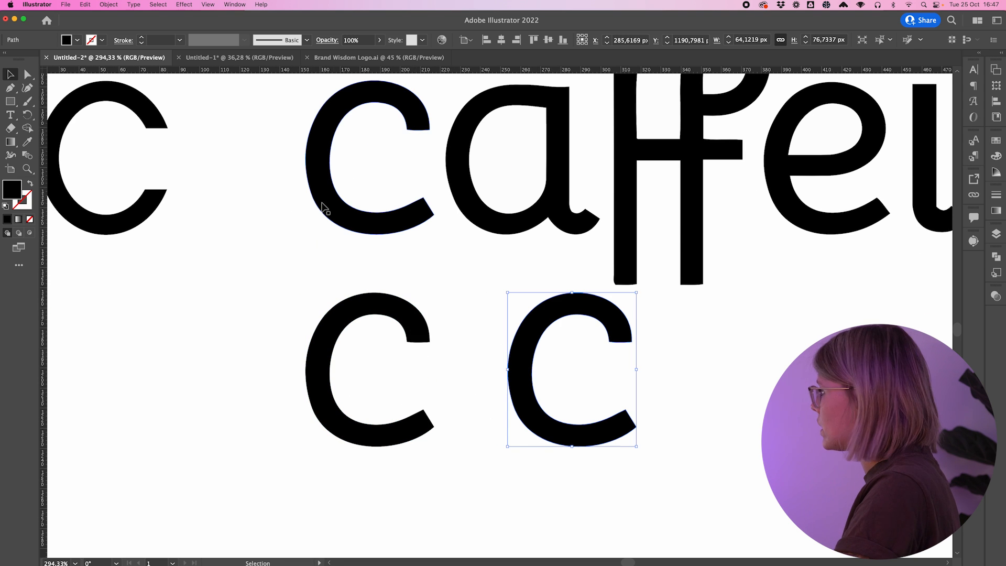
Step: Reflect the right-hand copy of the "c" across the horizontal axis
click(109, 4)
mouse_move(126, 18)
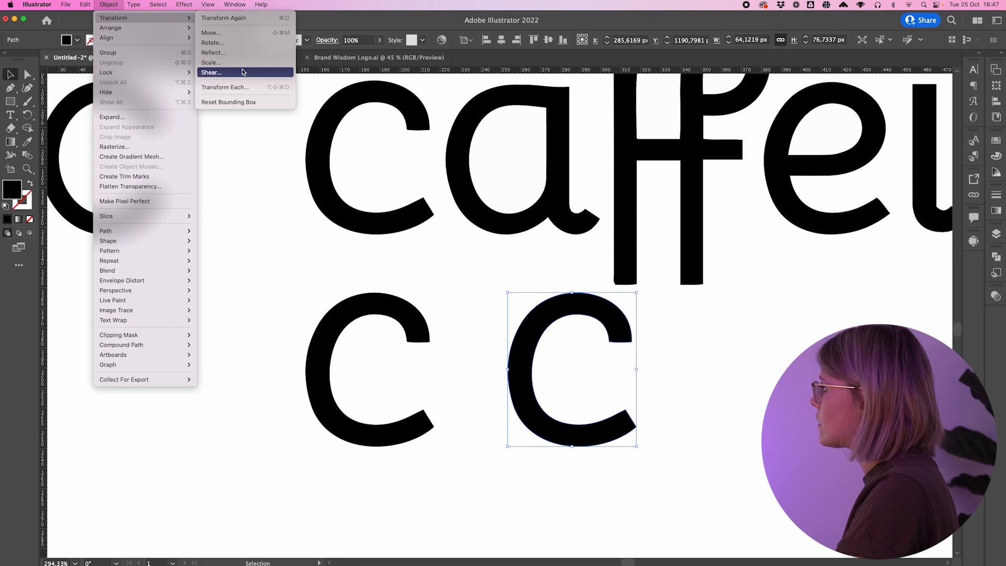
click(228, 53)
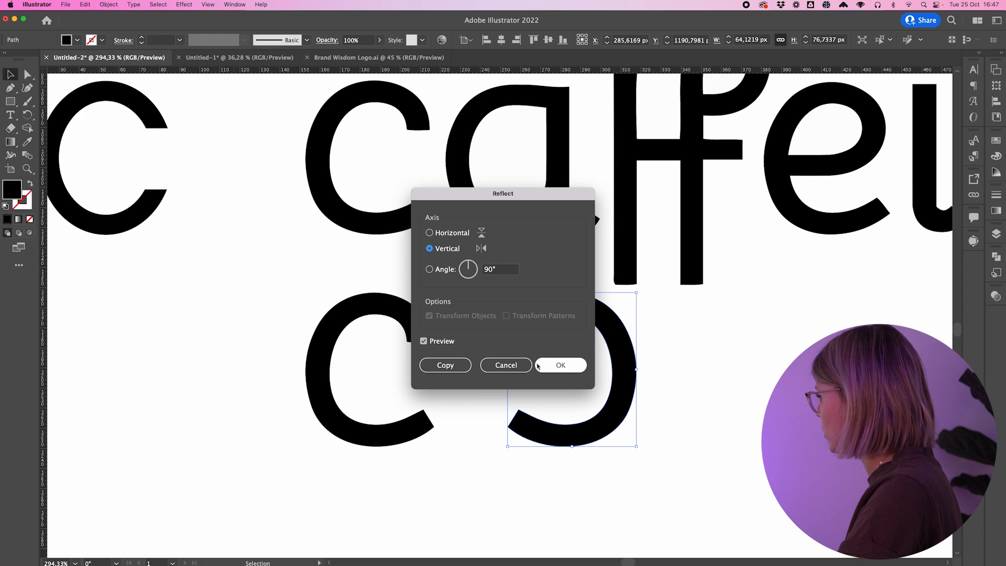
click(555, 363)
key(super+z)
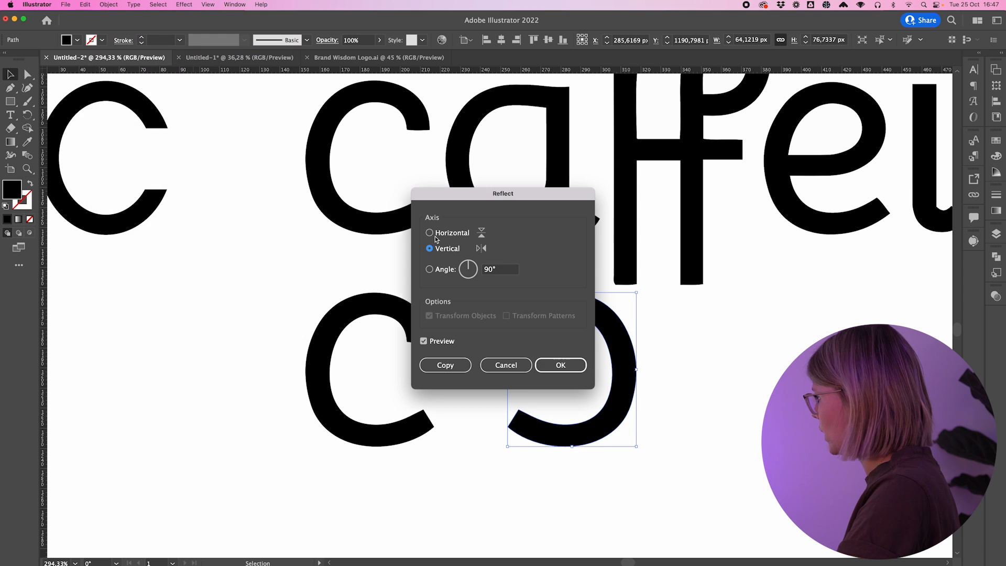
click(449, 235)
click(557, 375)
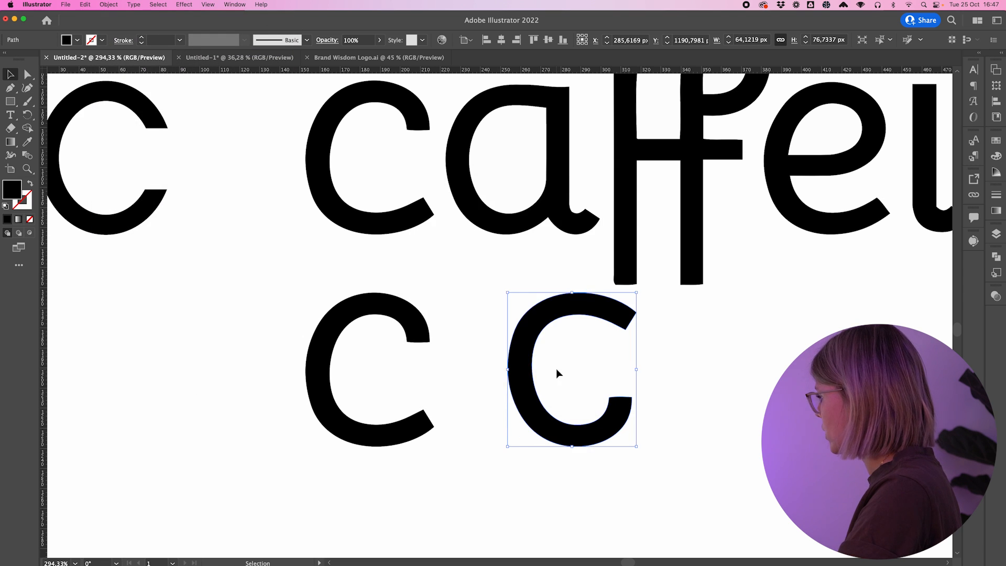
click(700, 410)
Step: Using a rectangle and the Shape Builder tool, cut off the first copy's lower half and the reflected copy's upper half
click(10, 102)
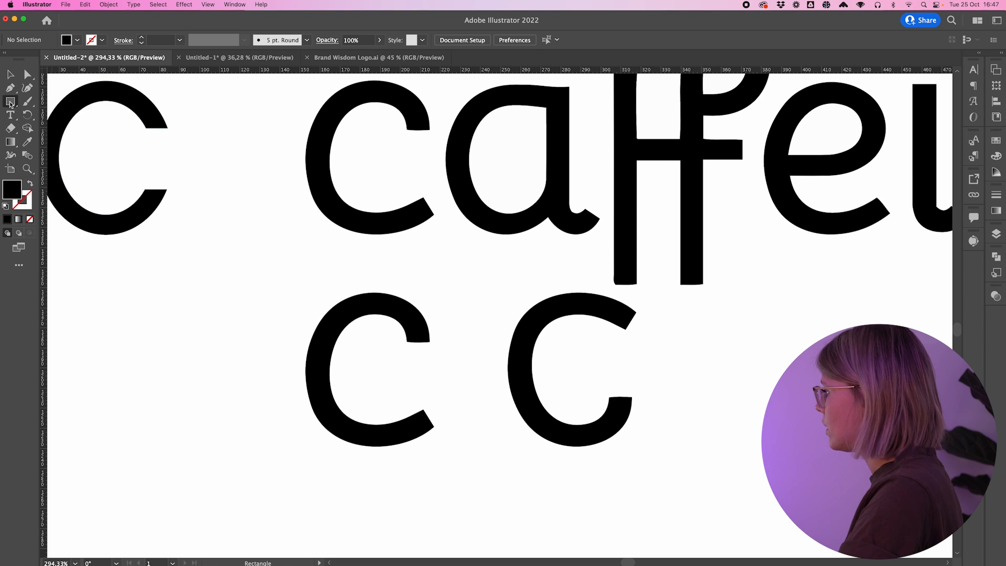
drag(248, 263, 661, 369)
key(v)
shift+click(576, 442)
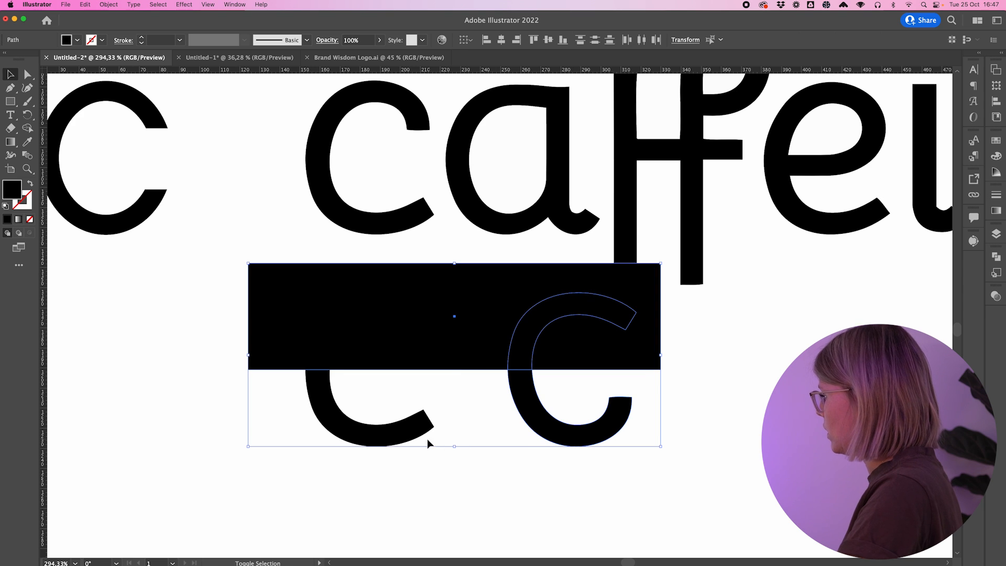
click(28, 129)
alt+click(327, 406)
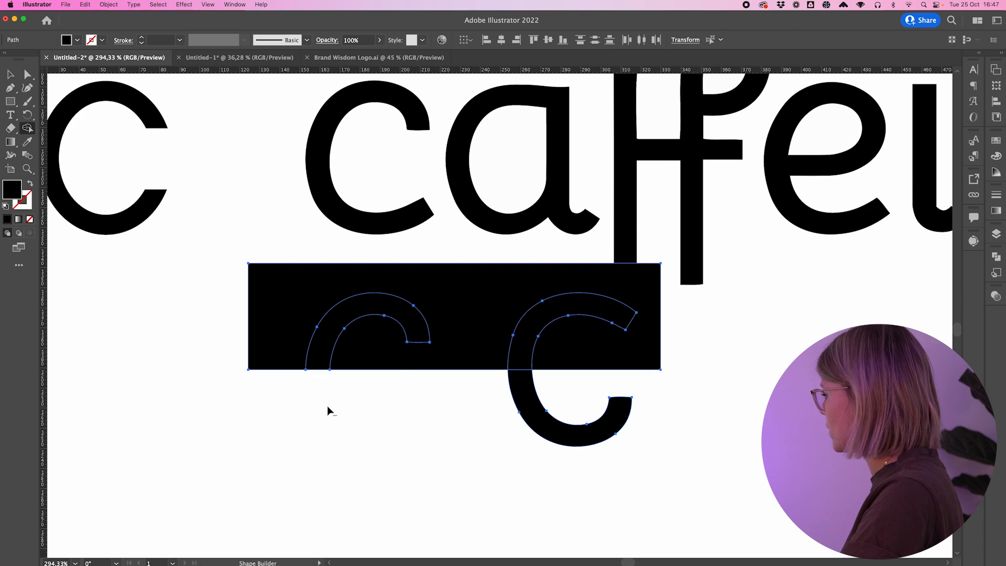
mouse_move(712, 342)
mouse_down()
mouse_move(558, 341)
mouse_move(501, 333)
mouse_up()
Step: Move the reflected lower half beneath the first copy's upper half to form a symmetrical "c"
key(v)
drag(532, 396, 330, 402)
click(306, 353)
scroll(304, 350, up, 3)
Step: Try to join the two halves of the symmetrical "c" at the anchor points where they meet
key(a)
drag(291, 338, 373, 435)
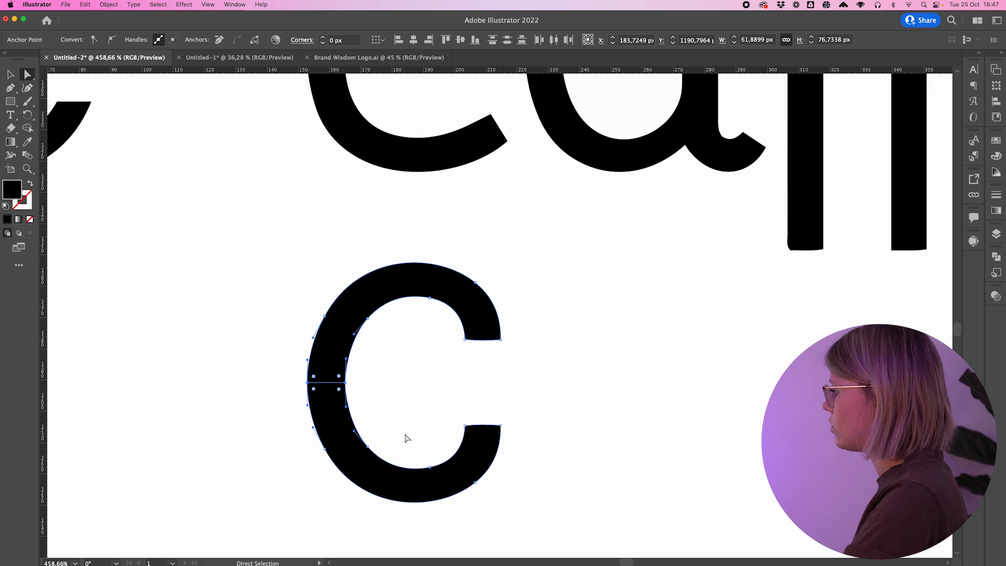
key(v)
key(super+j)
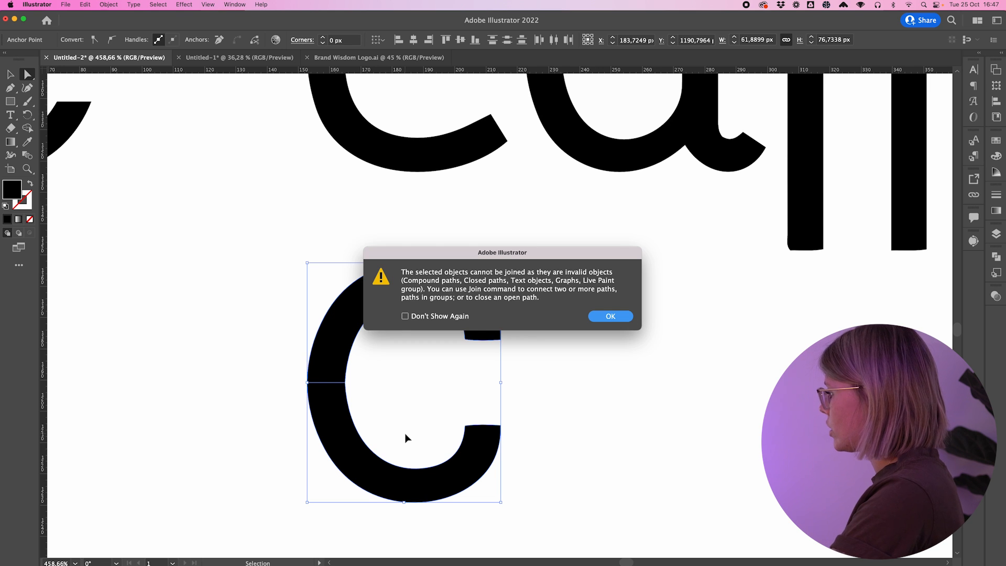
click(610, 315)
key(a)
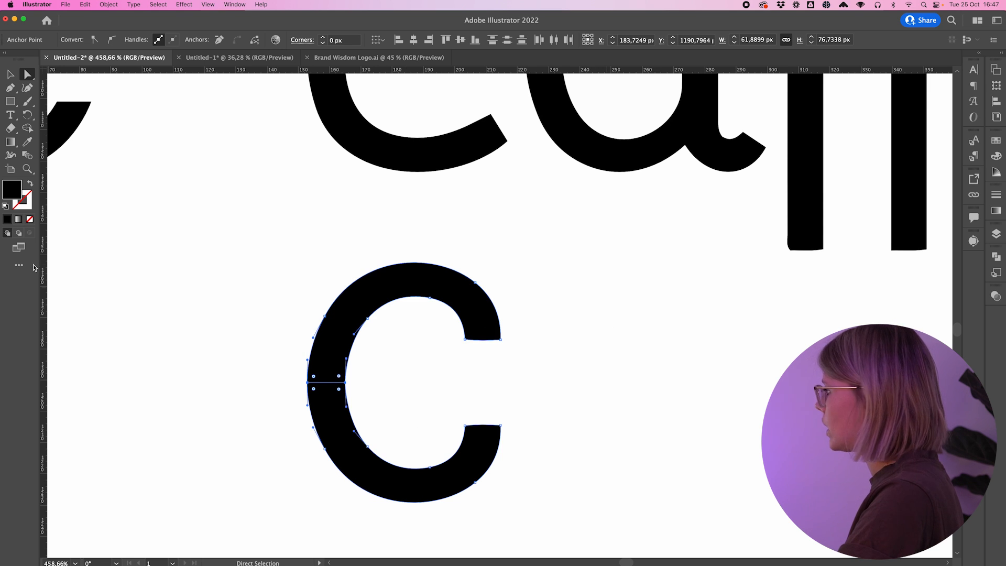
Step: Merge both halves of the symmetrical "c" into one shape with the Shape Builder tool
click(27, 129)
mouse_move(323, 326)
mouse_down()
mouse_move(341, 338)
mouse_move(356, 449)
mouse_up()
key(v)
Step: Convert the outer and inner anchor points at the middle of the symmetrical "c"'s left side to smooth points
scroll(346, 362, up, 3)
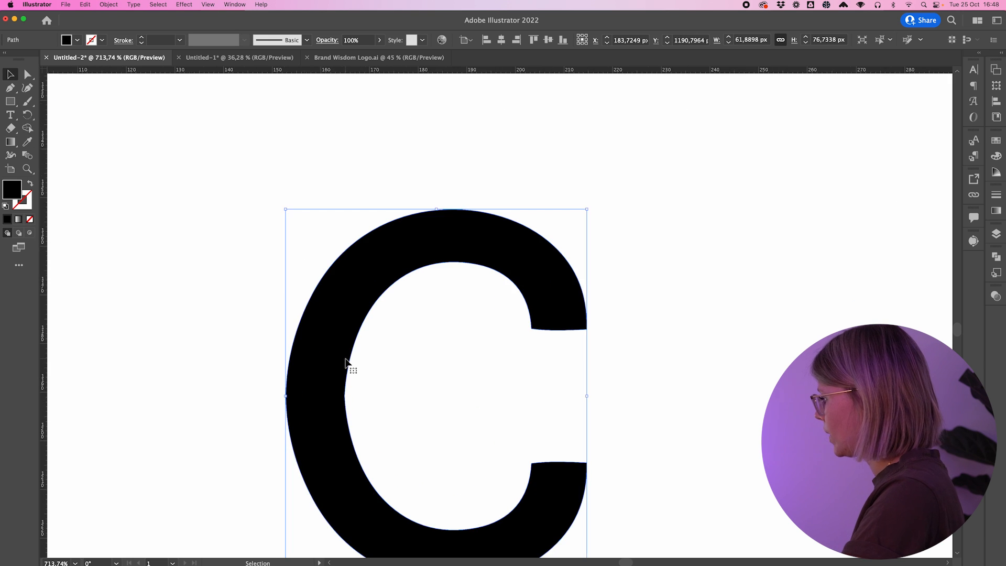
scroll(346, 362, up, 3)
key(a)
click(274, 337)
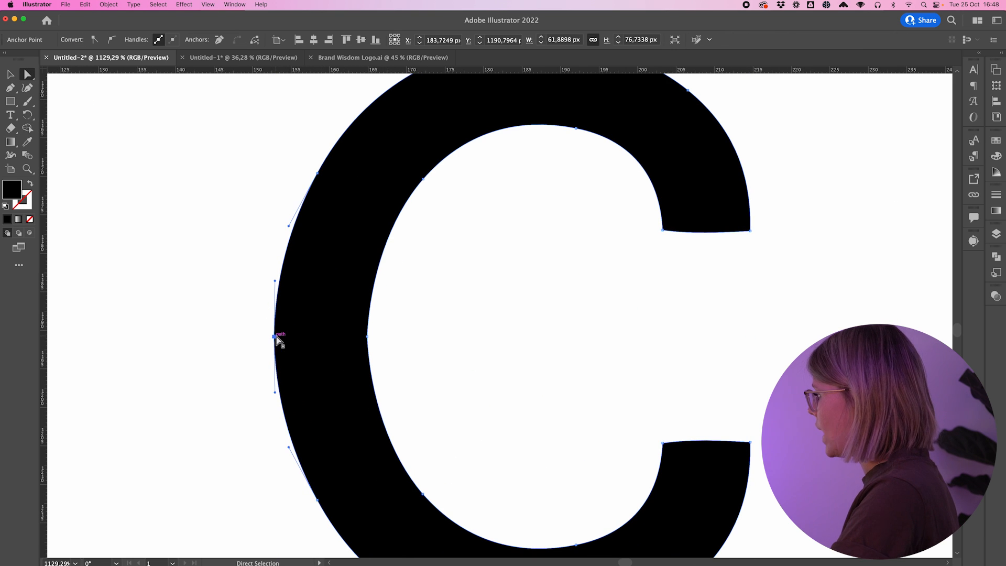
shift+click(367, 337)
click(111, 40)
click(238, 288)
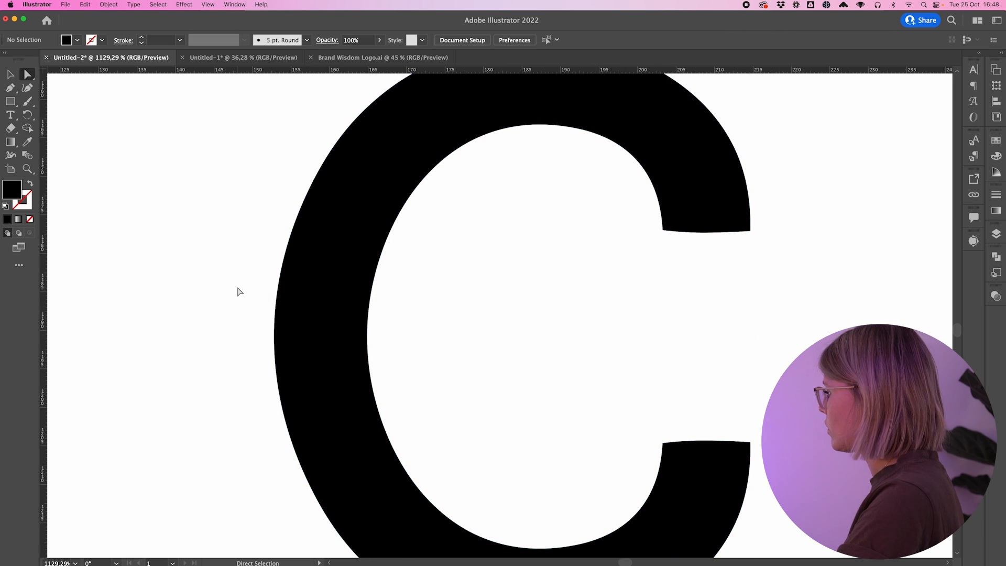
Step: Nudge the smoothed anchor points on the left side of the symmetrical "c" 1 px to the right
scroll(238, 291, down, 4)
drag(243, 295, 321, 348)
key(Right)
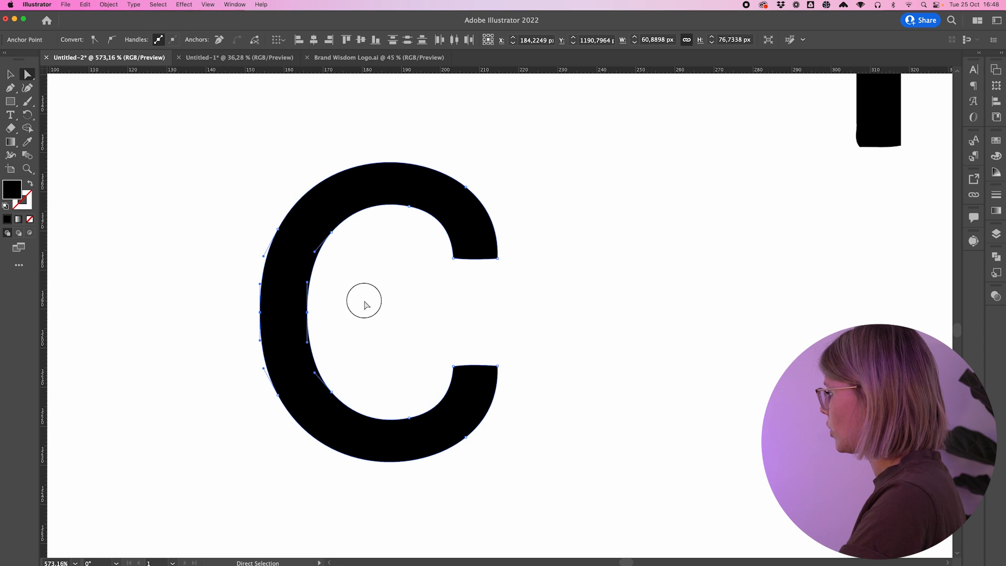
click(366, 305)
Step: Move the symmetrical "c" onto the original "c" in the lettering and delete the original
scroll(366, 305, down, 6)
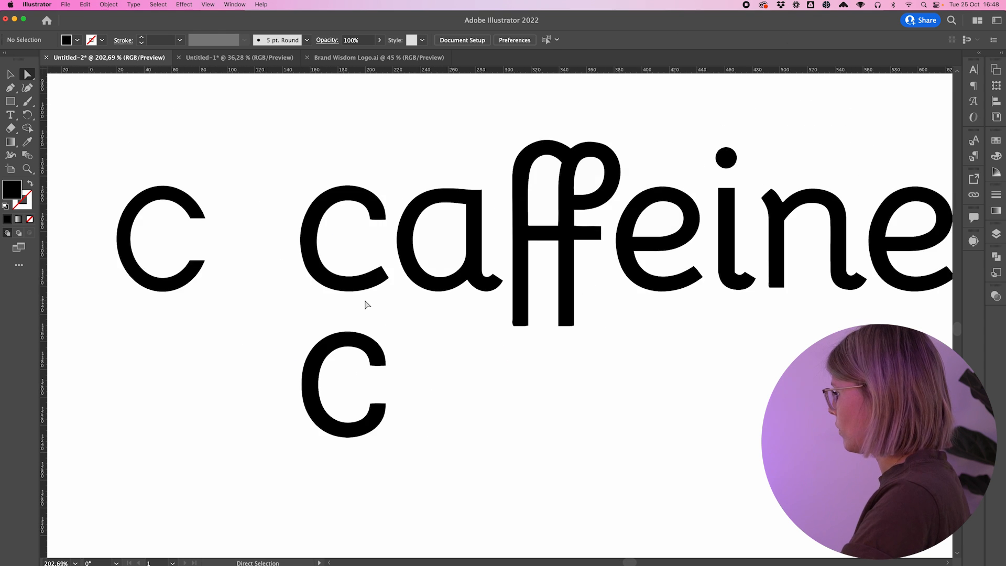
scroll(367, 304, right, 1)
key(v)
drag(361, 368, 360, 220)
click(362, 225)
click(362, 214)
key(Delete)
Step: Delete the leftover "c" built from the ellipse, beside the word
scroll(404, 345, down, 4)
drag(318, 359, 325, 369)
key(Delete)
Step: Compare the refined "caffeine." lettering with the earlier logo versions above it
scroll(504, 255, up, 2)
scroll(503, 255, down, 4)
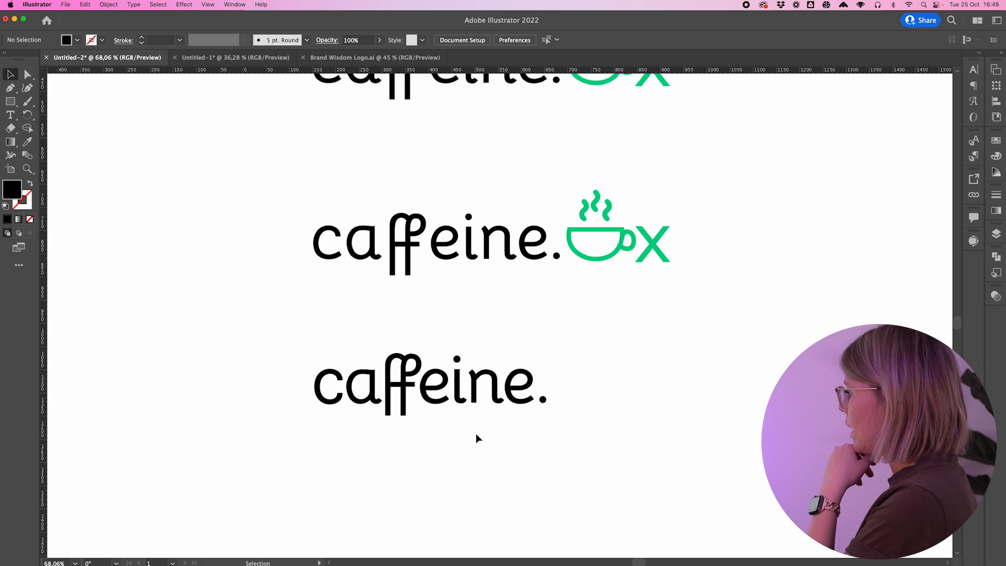
scroll(477, 436, up, 2)
scroll(478, 436, down, 2)
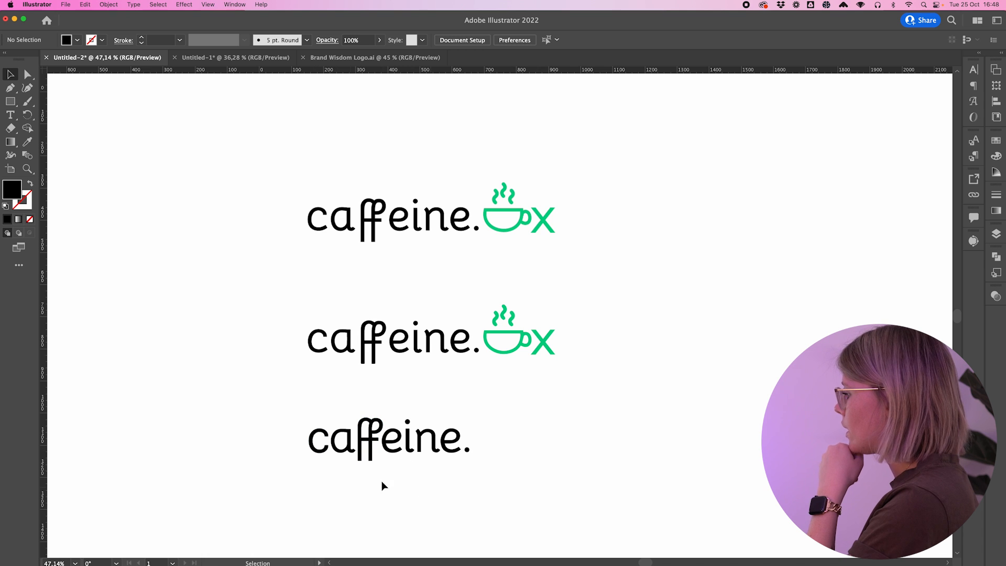
scroll(387, 485, up, 3)
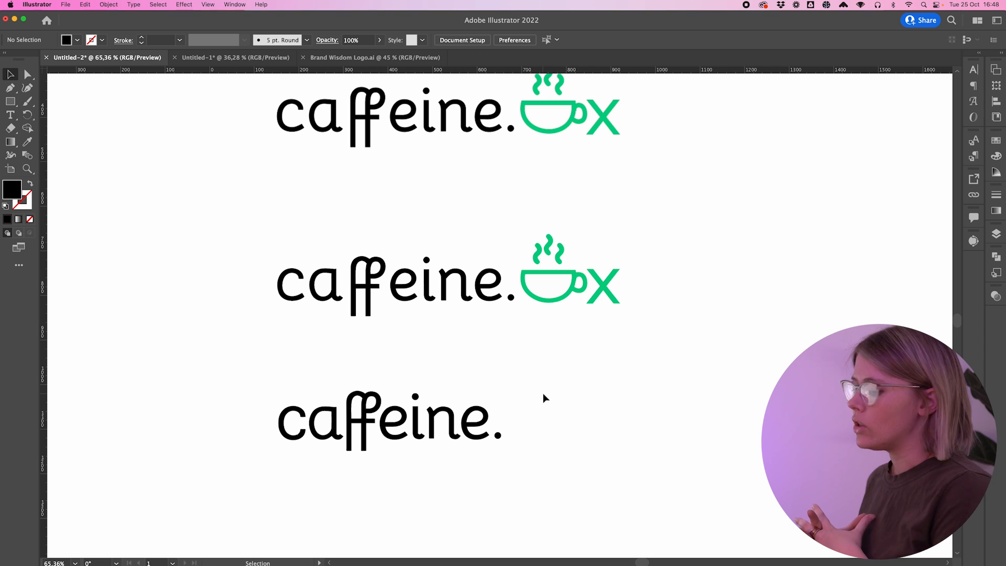
scroll(543, 394, up, 5)
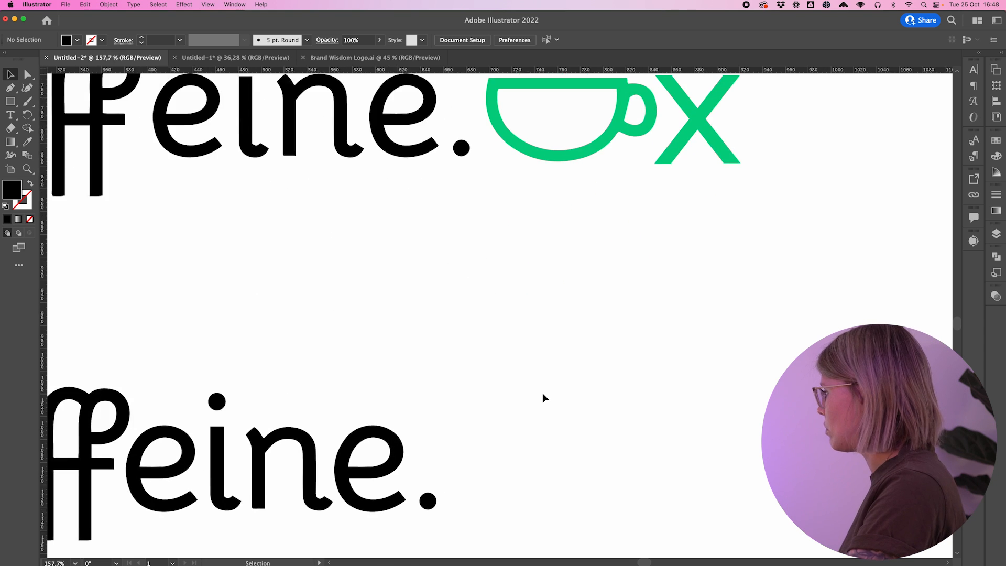
scroll(537, 394, up, 3)
scroll(538, 394, right, 2)
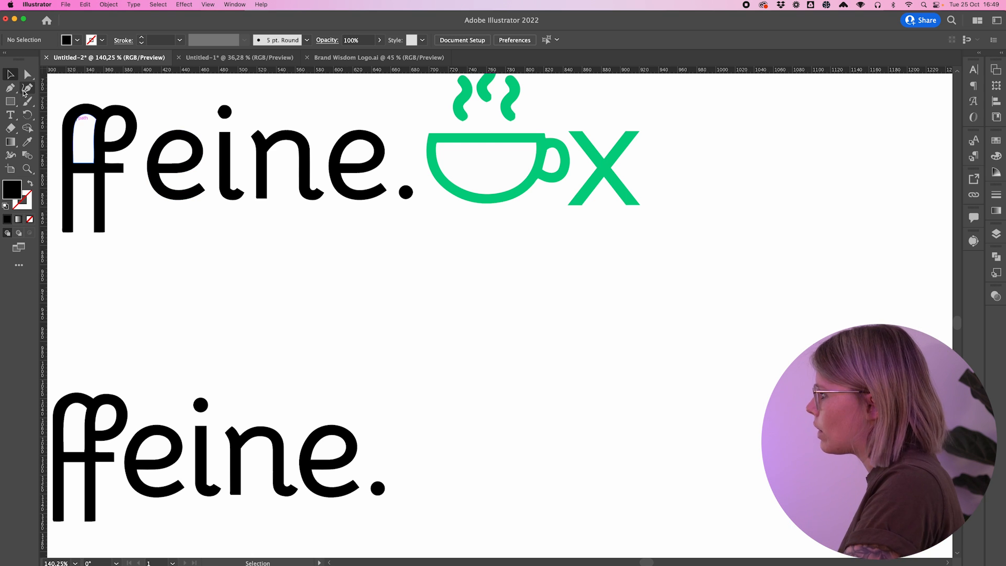
Step: Draw a rectangle about 70 by 94 px over the "n", move it past the period and shorten it to about 73 px high
click(10, 101)
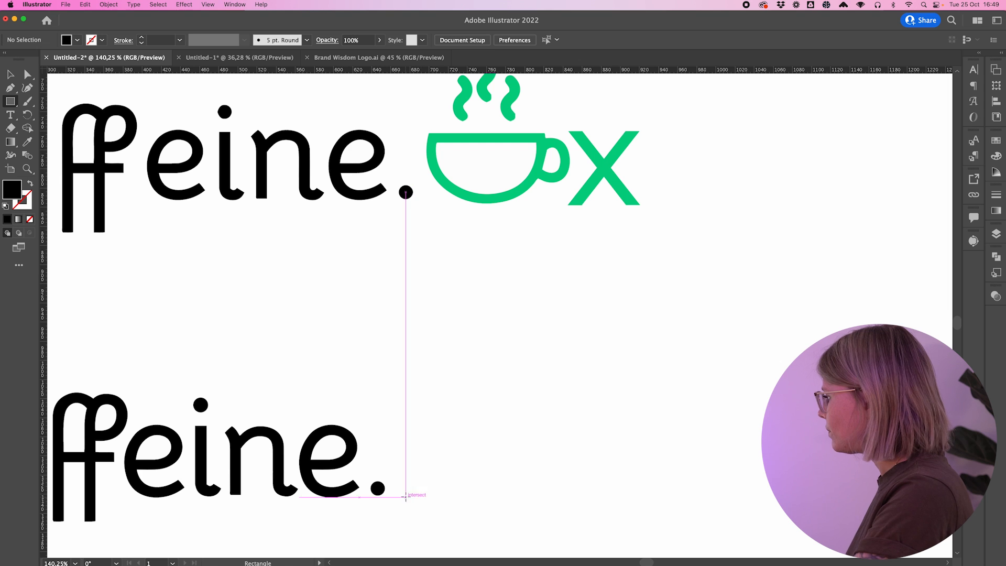
mouse_move(231, 493)
mouse_down()
mouse_move(262, 479)
mouse_move(276, 416)
mouse_move(291, 400)
mouse_move(298, 405)
mouse_up()
key(v)
drag(283, 449, 454, 450)
scroll(509, 448, up, 3)
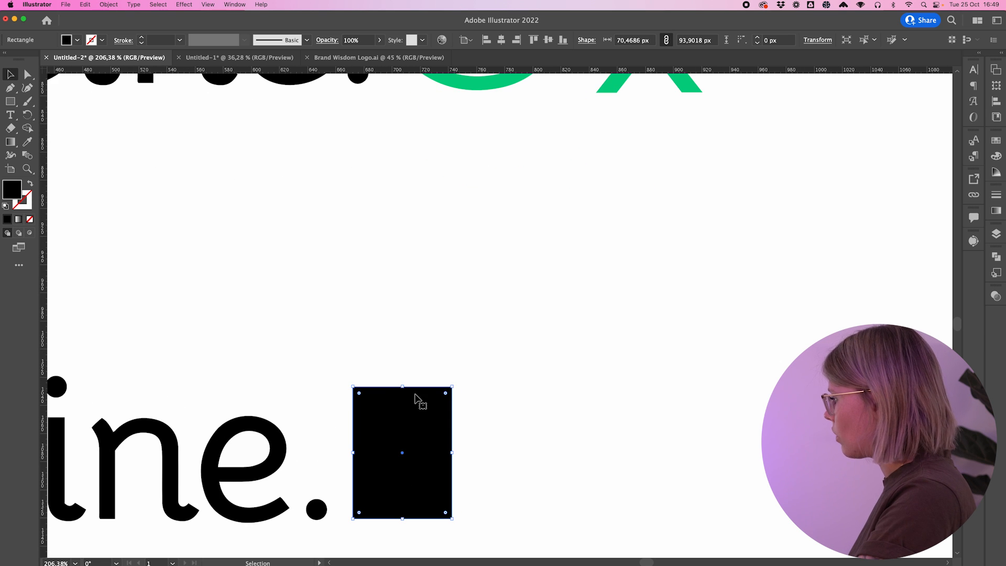
drag(402, 388, 402, 412)
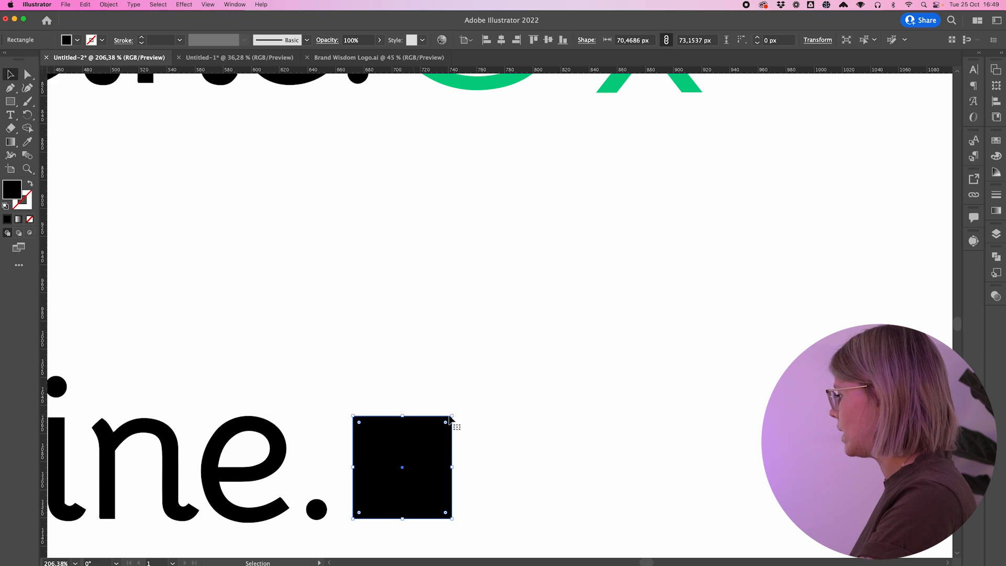
Step: Round the rectangle's two lower corners fully to form a solid U-shaped cup after the period
scroll(510, 423, down, 5)
scroll(510, 423, left, 2)
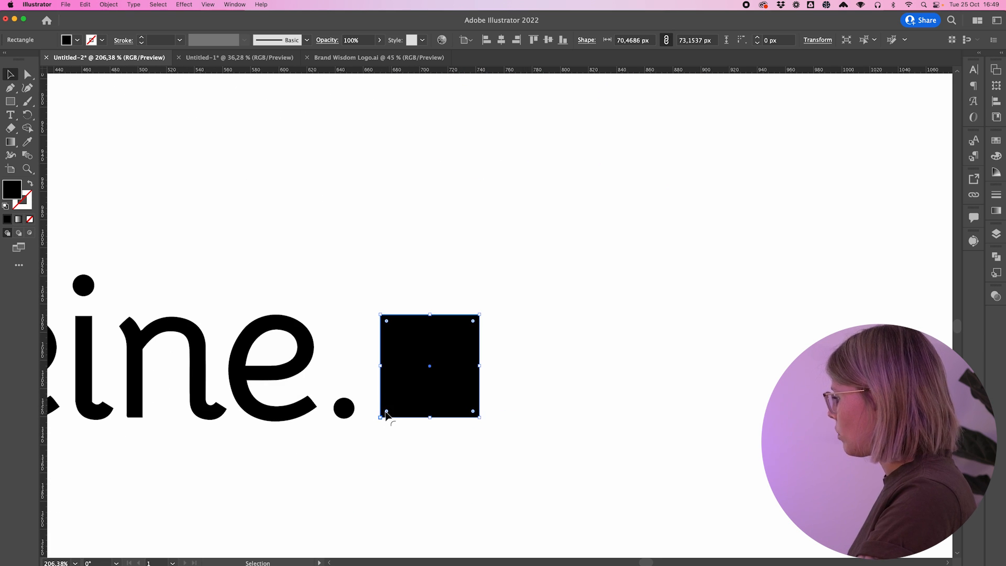
drag(473, 411, 403, 259)
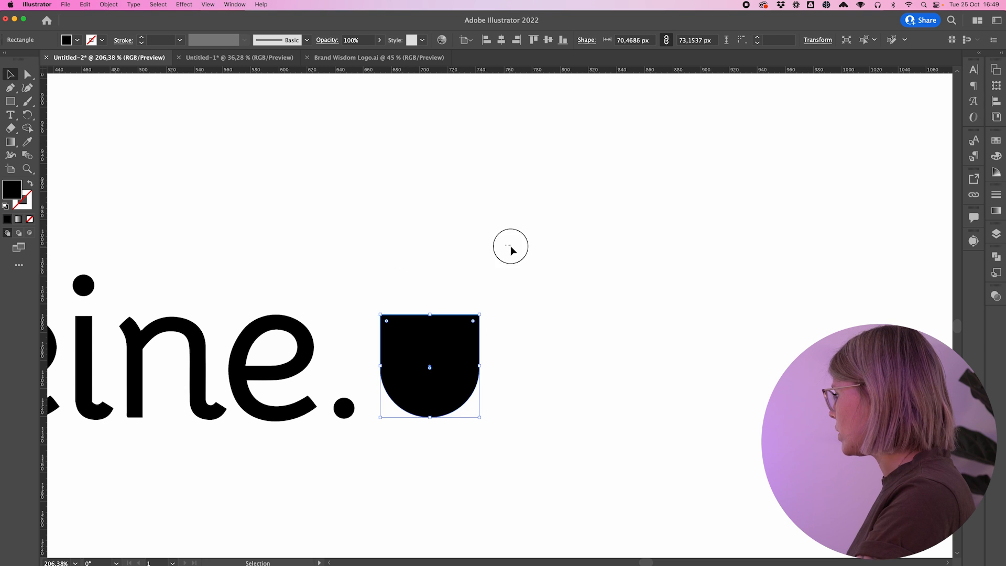
click(495, 322)
Step: Compare the solid cup shape with the green cup and "x" in the logo version above
scroll(495, 322, down, 4)
scroll(495, 322, up, 3)
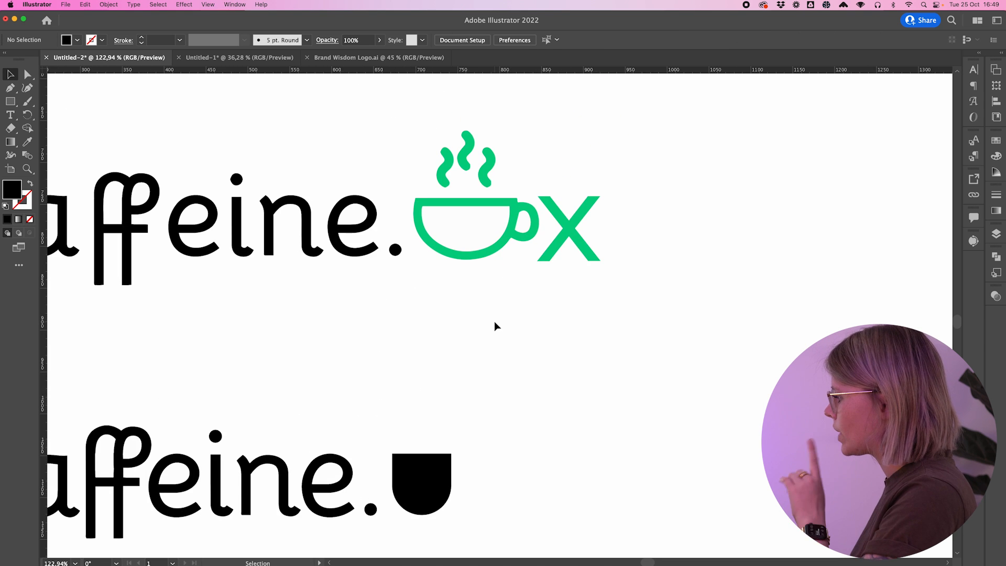
scroll(495, 322, up, 2)
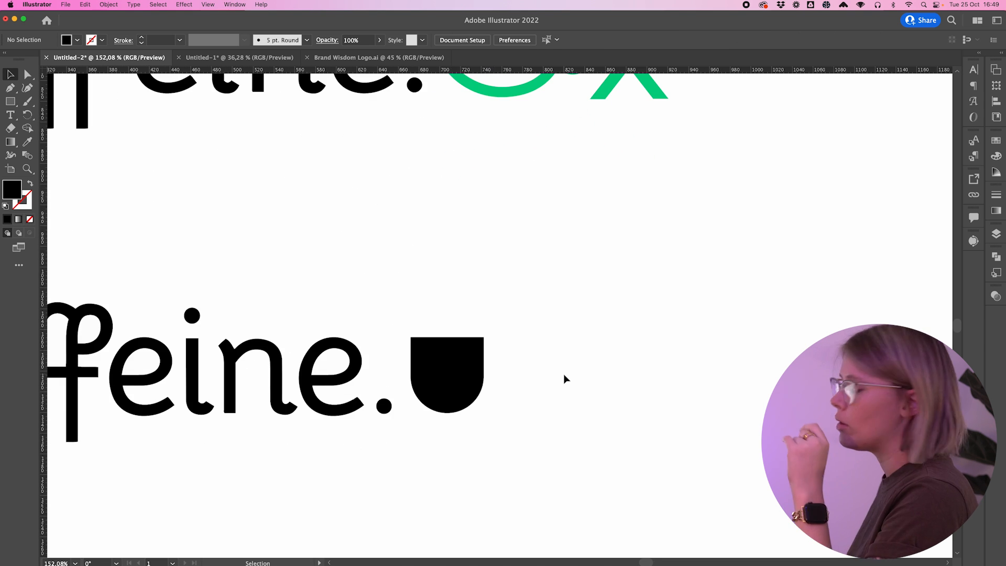
scroll(556, 314, right, 3)
scroll(555, 314, up, 2)
scroll(540, 268, up, 2)
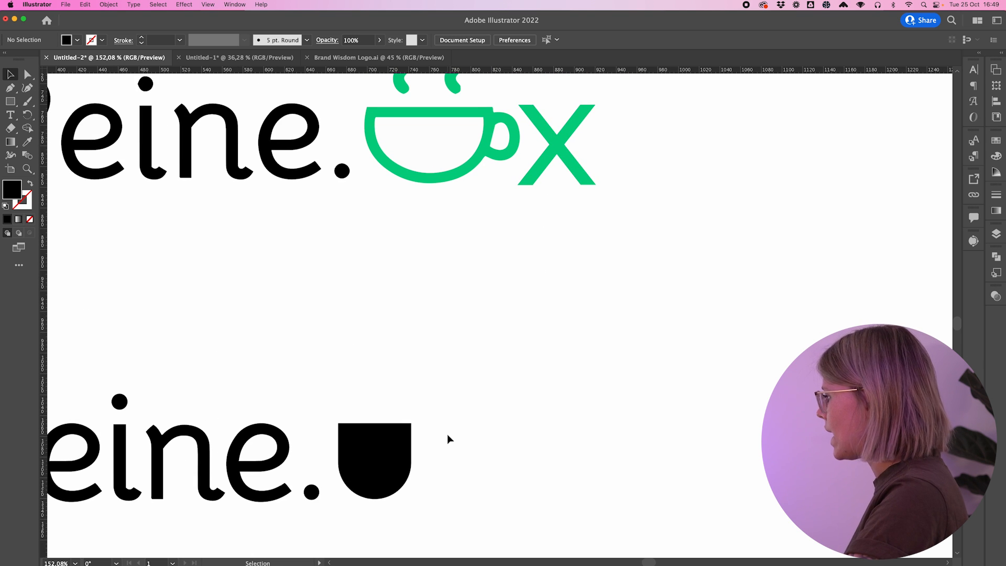
click(559, 140)
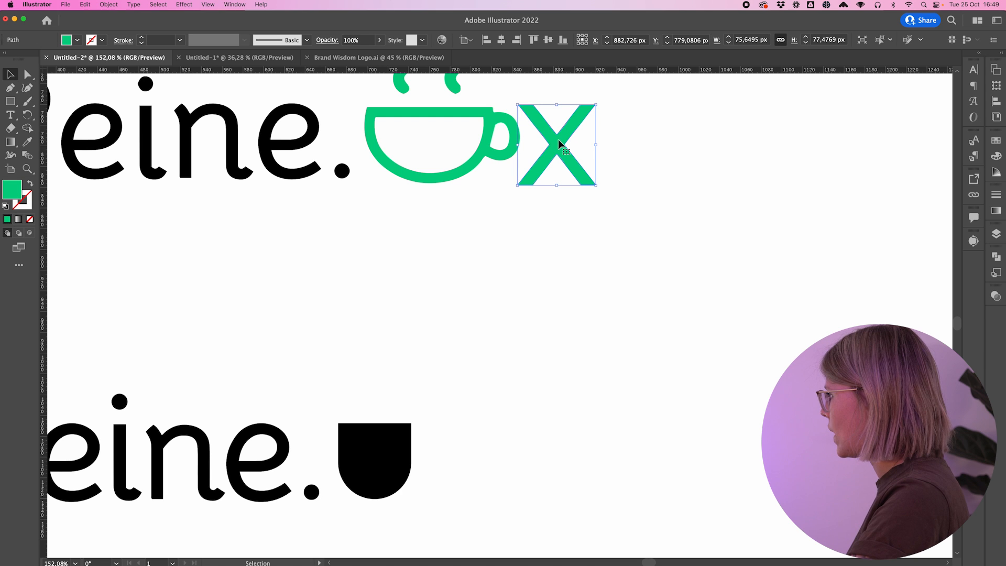
click(513, 370)
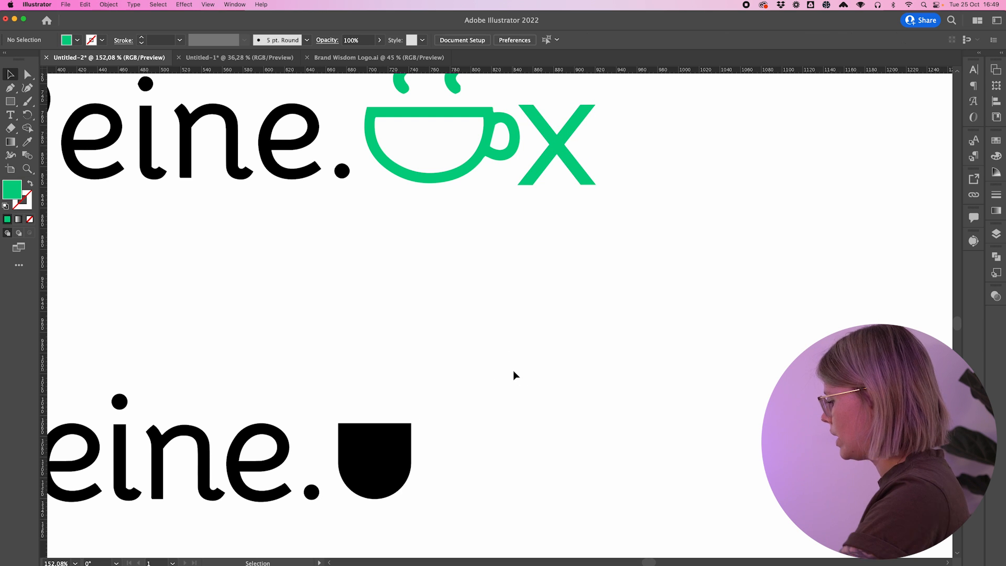
Step: Add an "x" text beside the cup shape, enlarge it and search the fonts for "fut"
key(t)
click(496, 400)
text(x)
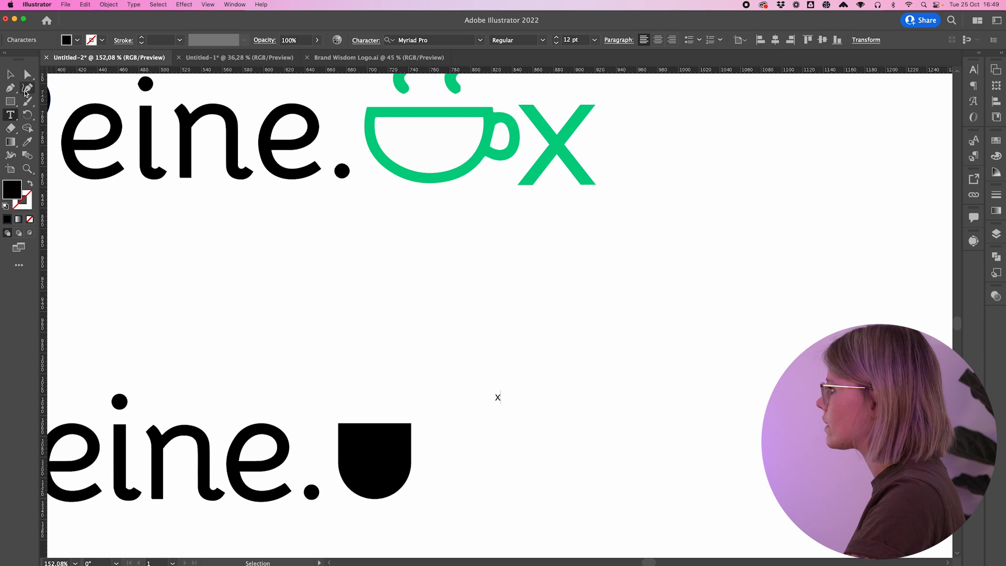
key(Escape)
drag(501, 401, 622, 496)
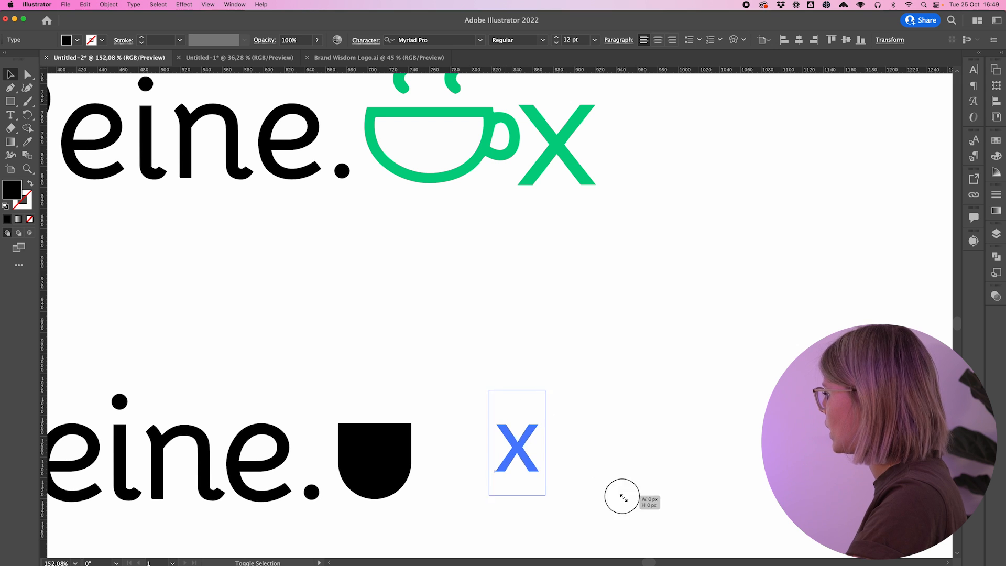
click(420, 40)
text(fut)
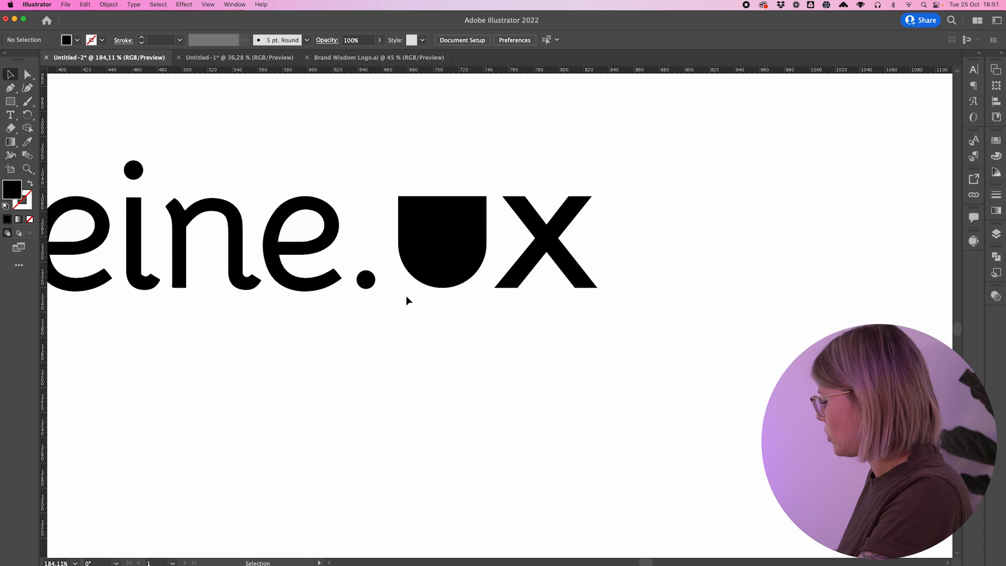
Step: Use the guides to extend the cup's rounded bottom slightly below the baseline, to about 76 px high, and hide the guides again
key(super+semicolon)
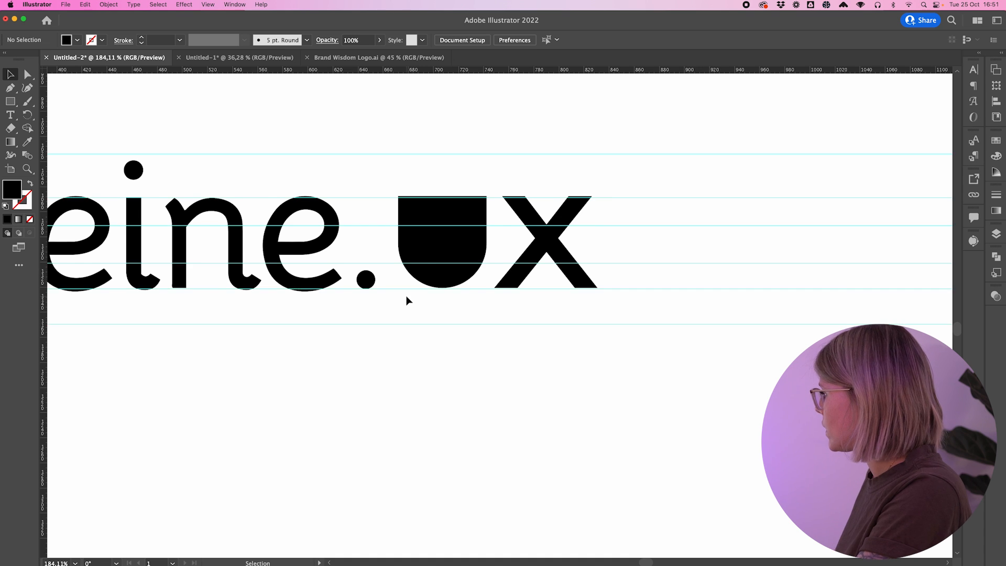
scroll(454, 240, up, 3)
click(454, 241)
drag(438, 315, 440, 322)
click(541, 363)
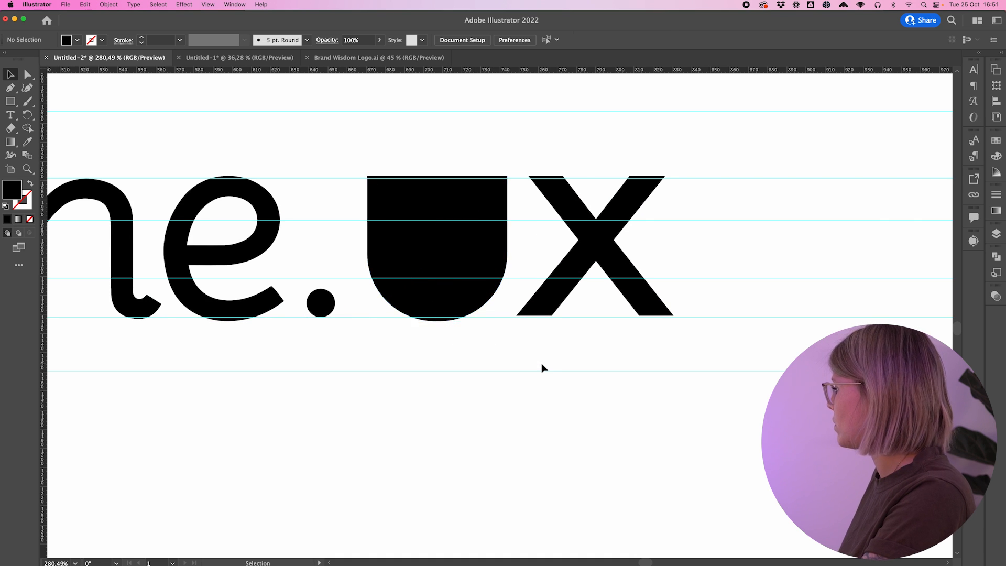
scroll(541, 364, down, 6)
key(super+semicolon)
scroll(541, 363, down, 4)
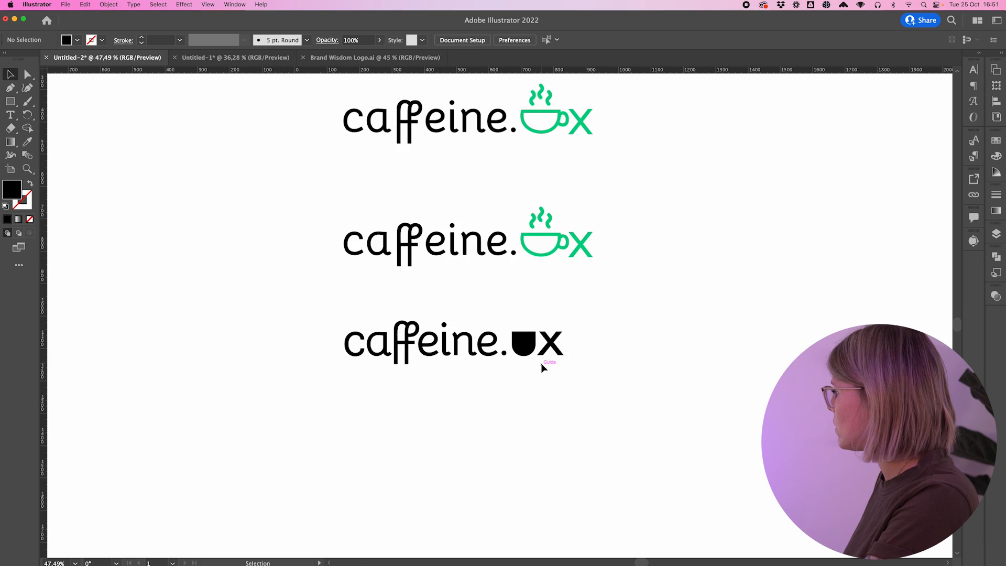
Step: Select the solid cup shape in the duplicated logo below
scroll(532, 332, up, 5)
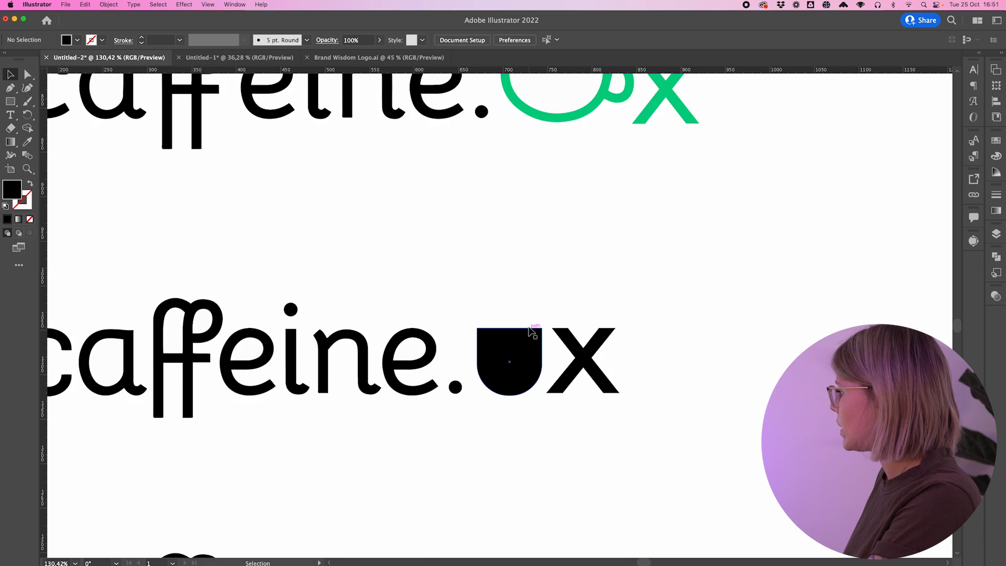
scroll(530, 327, down, 3)
scroll(530, 336, up, 1)
click(465, 367)
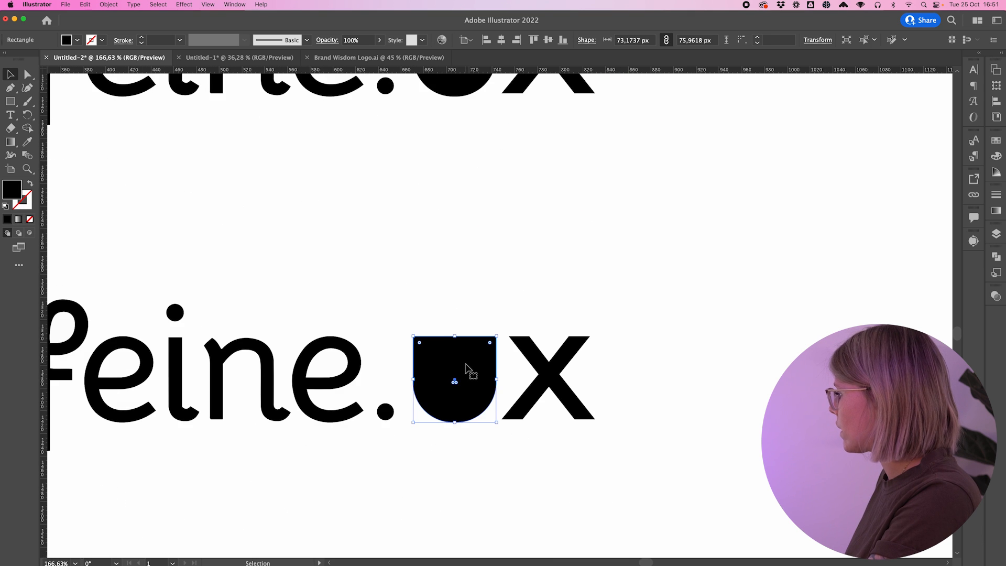
scroll(466, 369, up, 4)
scroll(465, 368, right, 1)
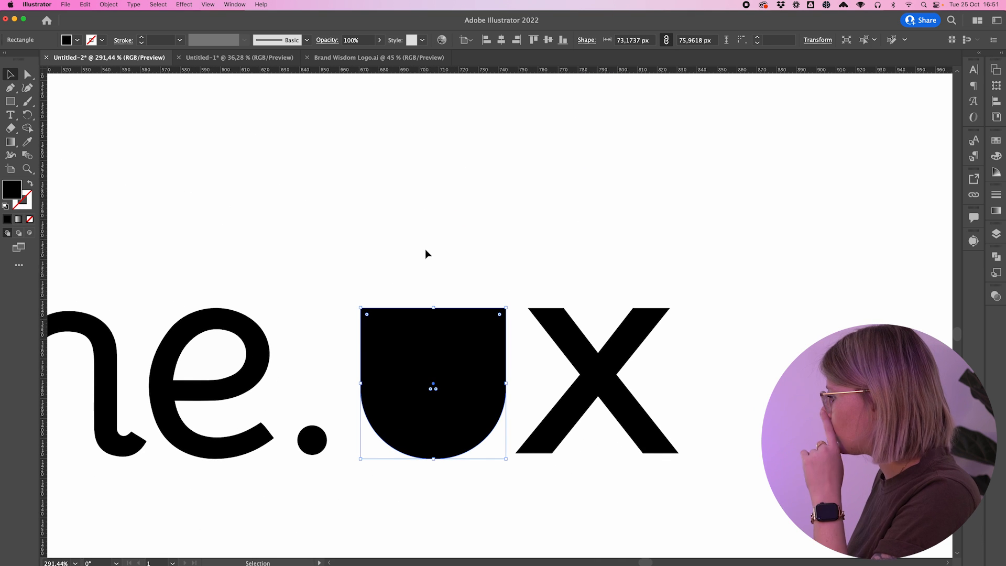
key(a)
key(v)
drag(506, 308, 482, 320)
key(super+z)
key(super+z)
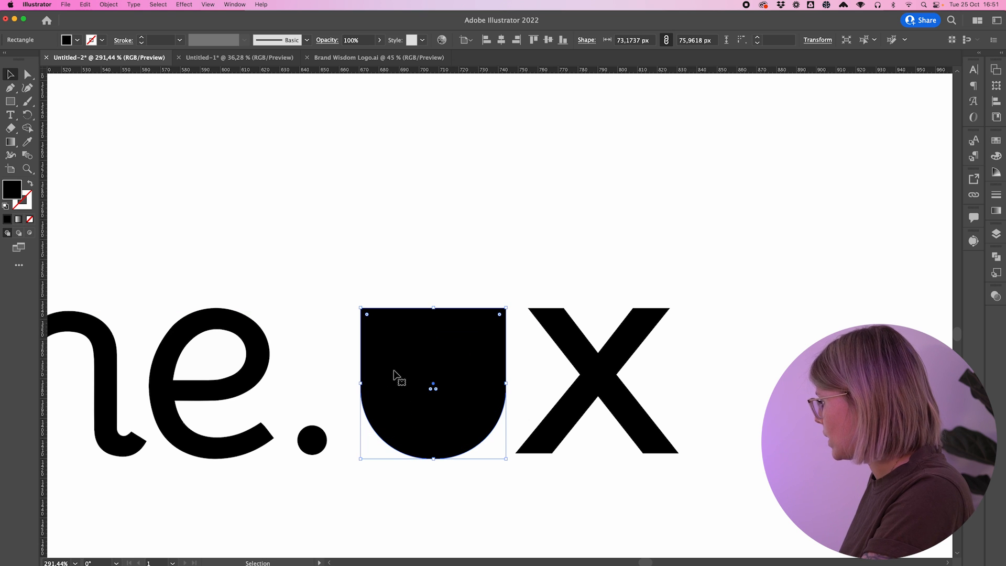
Step: Offset the cup's path inward by -11 px with miter joins to create its inner outline
click(393, 388)
click(108, 4)
mouse_move(105, 232)
click(223, 265)
text(-14)
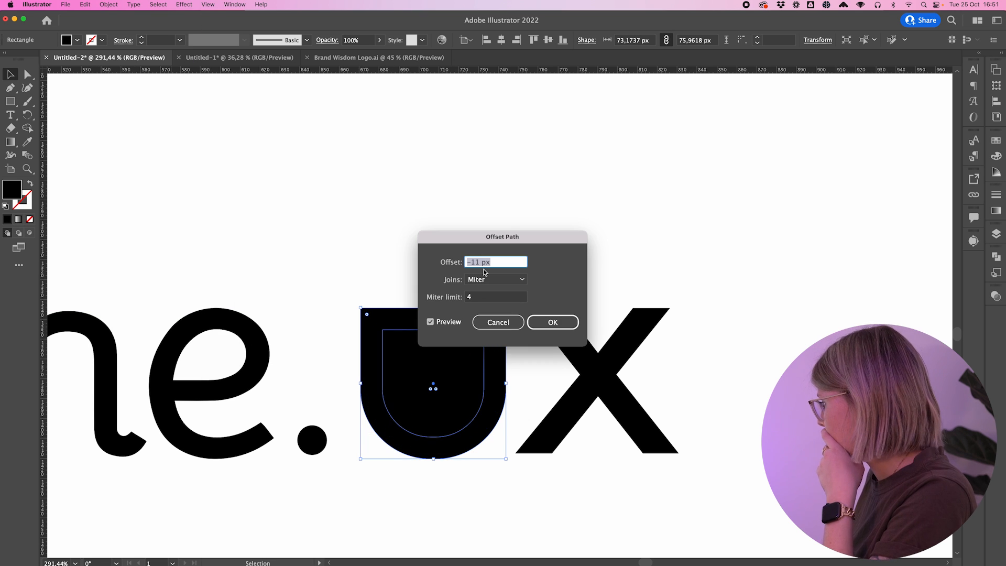
key(Return)
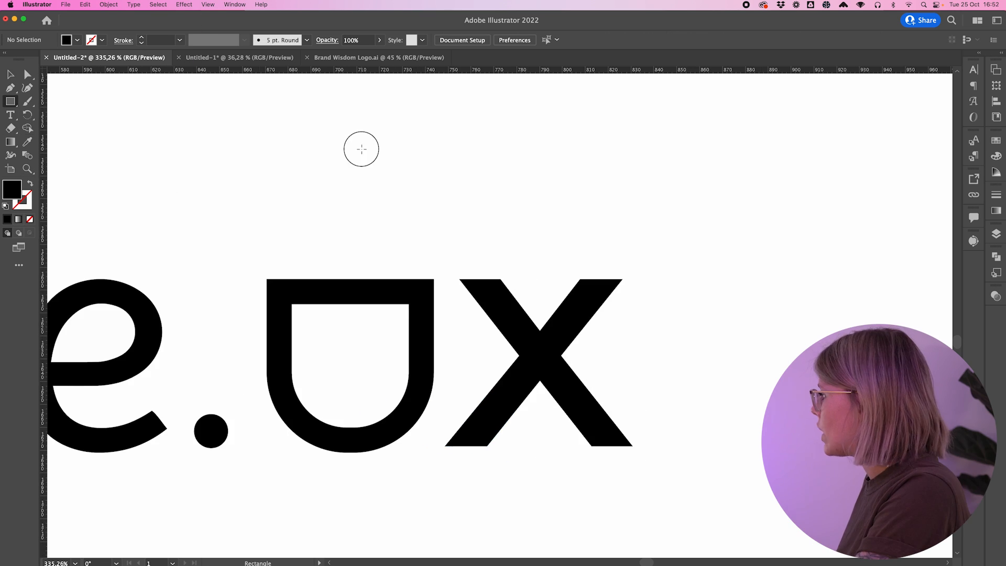
Step: Draw a square about 29 px wide overlapping the cup's right side and swap its fill and stroke to make an outline
mouse_move(361, 149)
mouse_down()
mouse_move(417, 216)
mouse_move(431, 204)
mouse_move(445, 344)
mouse_move(443, 336)
mouse_up()
key(v)
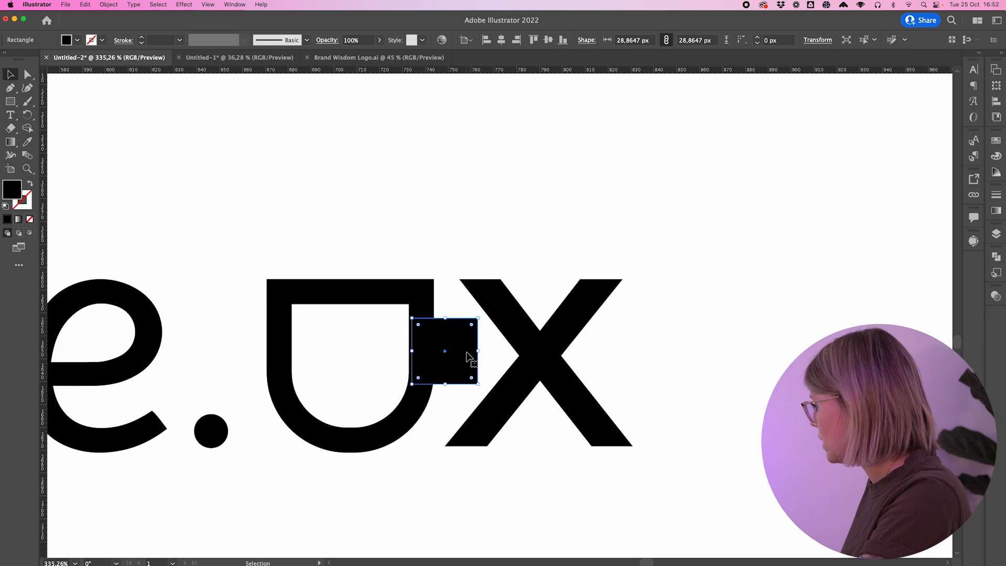
click(30, 183)
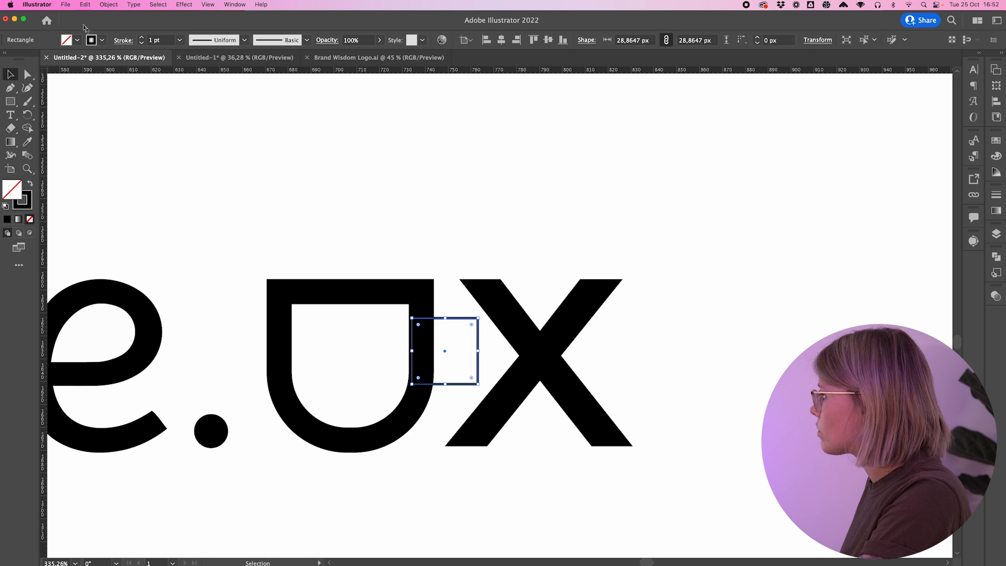
Step: Set the square's stroke to 11 pt and narrow it into a cup handle
click(141, 37)
drag(479, 337, 460, 337)
click(141, 37)
click(8, 132)
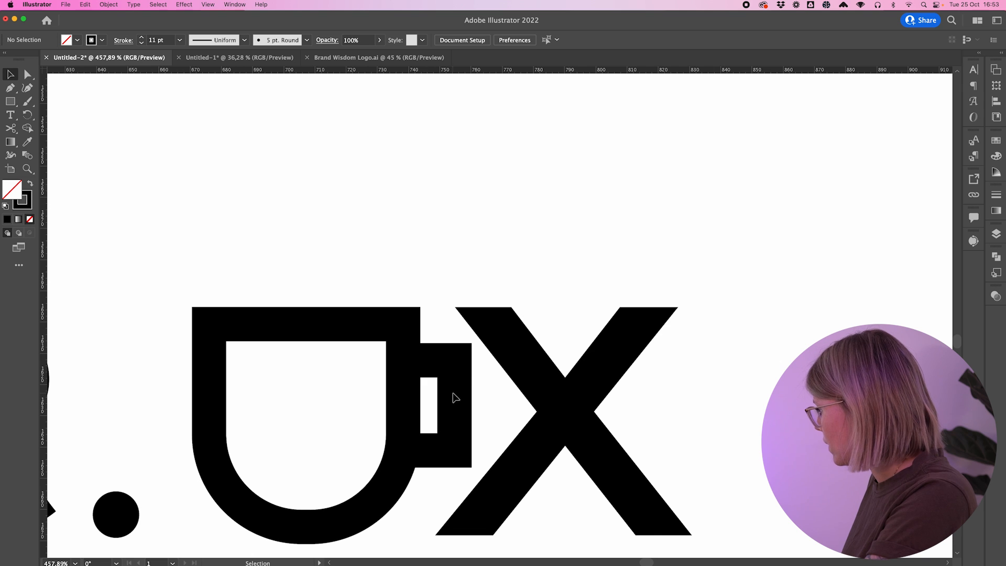
Step: Shorten the cup handle's path to about 22 px high
click(456, 398)
drag(429, 360, 434, 373)
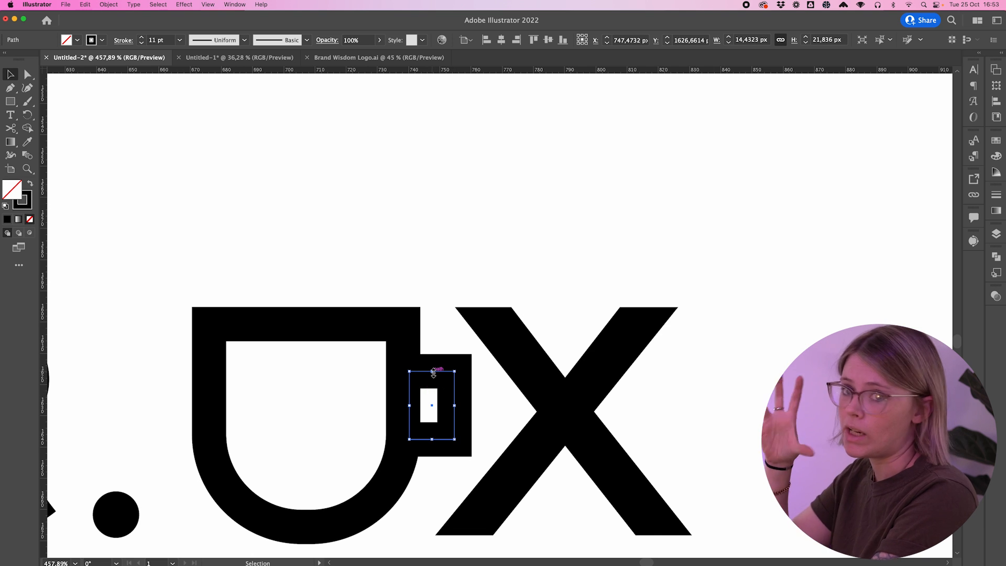
click(438, 267)
Step: Duplicate the lowest logo version to its right and remove the handle from the copy's cup
scroll(438, 268, down, 10)
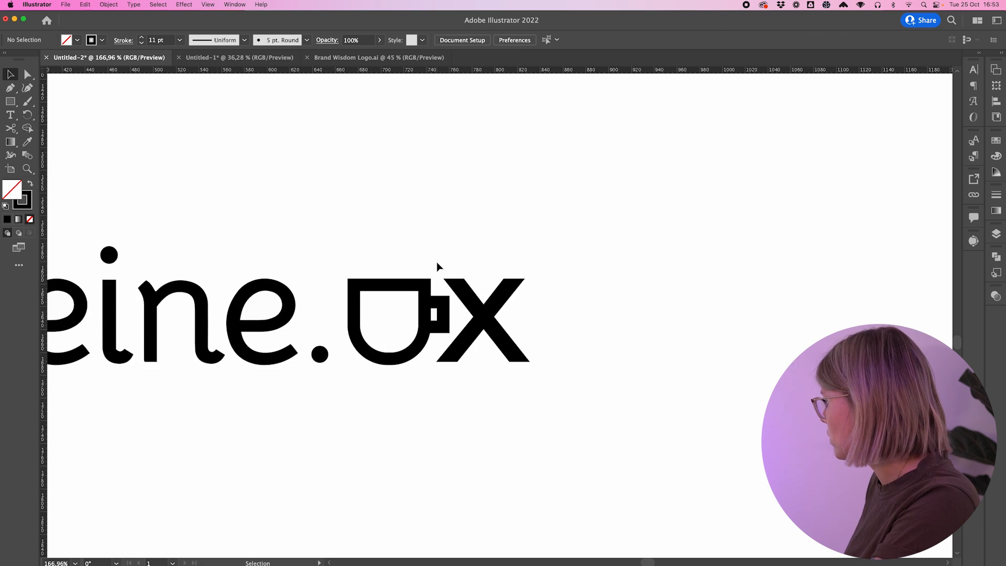
scroll(438, 266, down, 6)
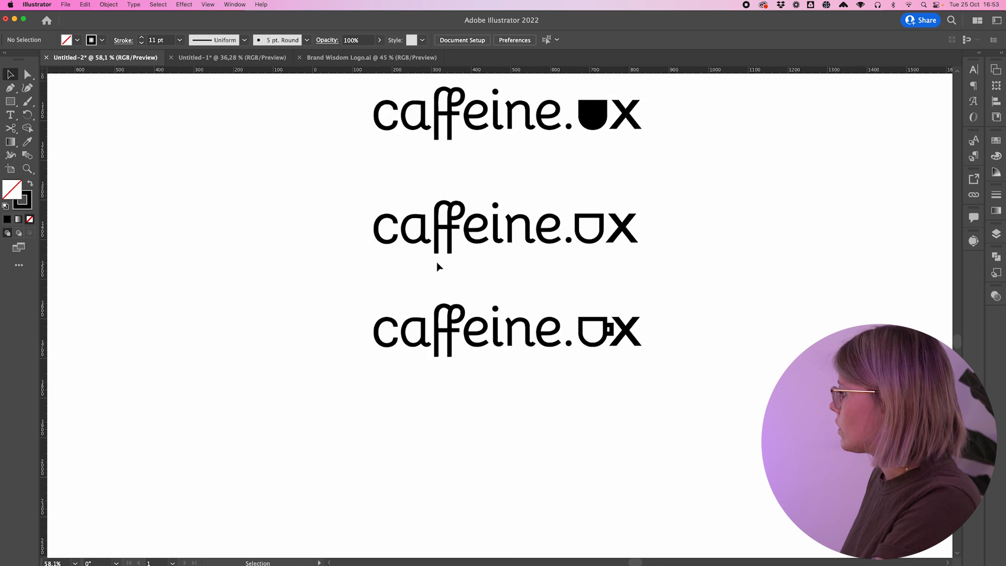
scroll(438, 266, up, 3)
scroll(436, 265, up, 3)
scroll(436, 265, right, 5)
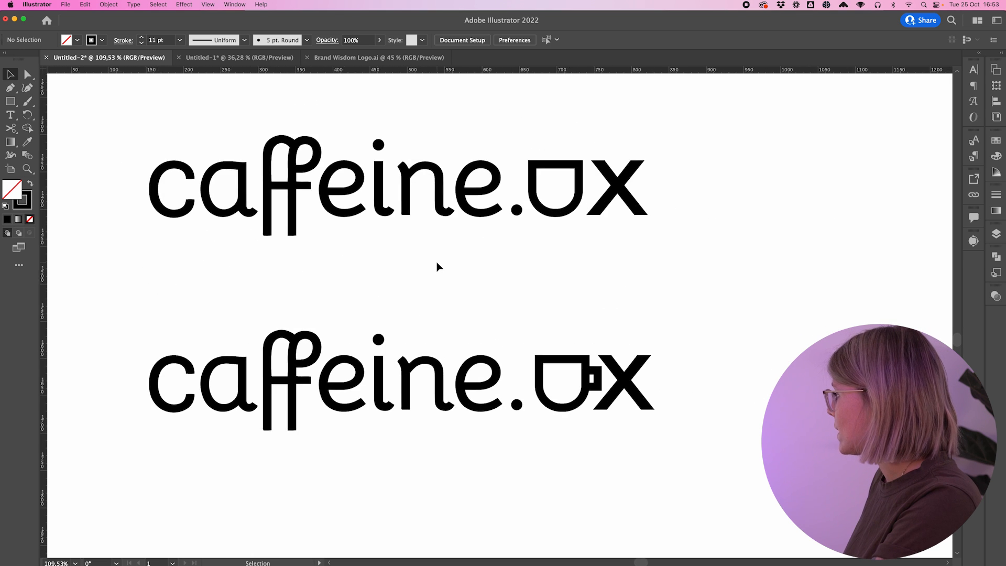
scroll(436, 264, down, 3)
drag(270, 297, 521, 353)
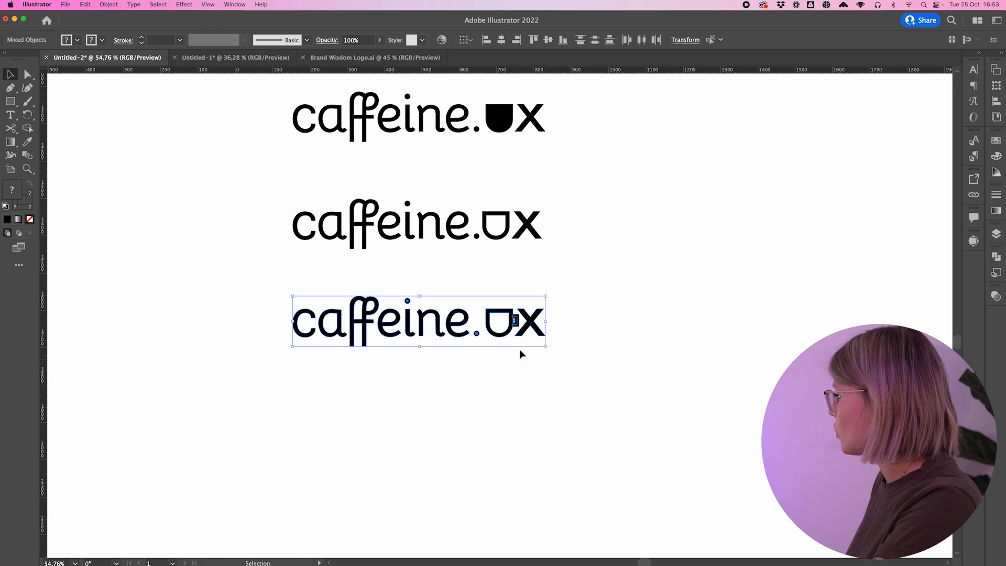
drag(311, 317, 697, 317)
scroll(702, 320, right, 4)
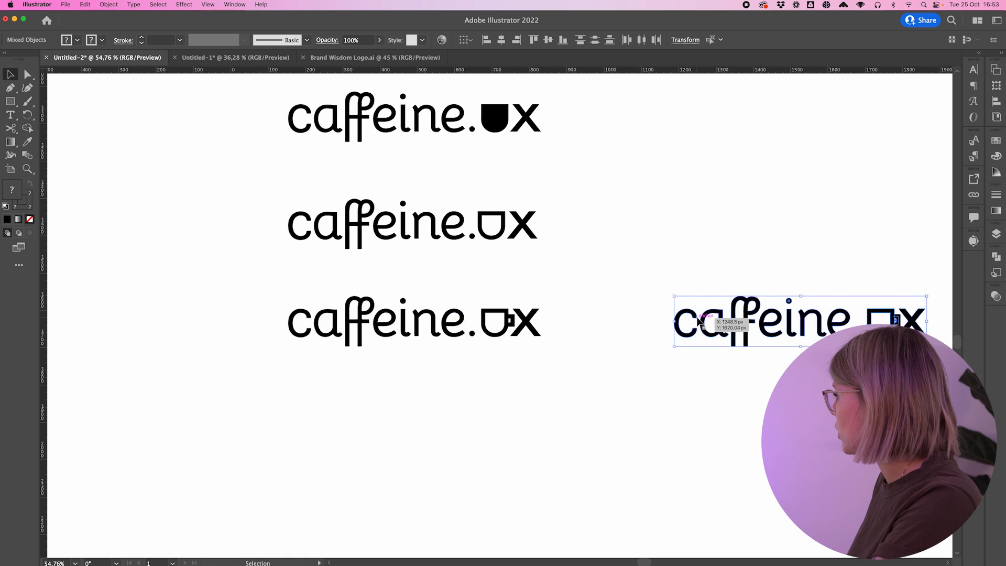
click(759, 342)
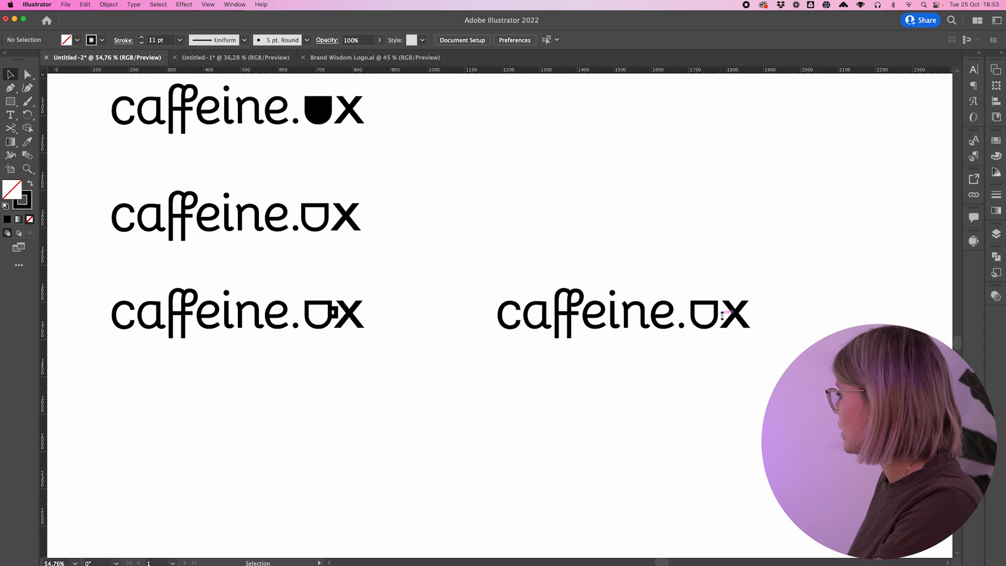
Step: Draw a short vertical line with the Pen tool above the cup of the new logo copy
scroll(726, 313, right, 2)
scroll(723, 316, up, 3)
scroll(643, 244, up, 3)
scroll(629, 250, left, 2)
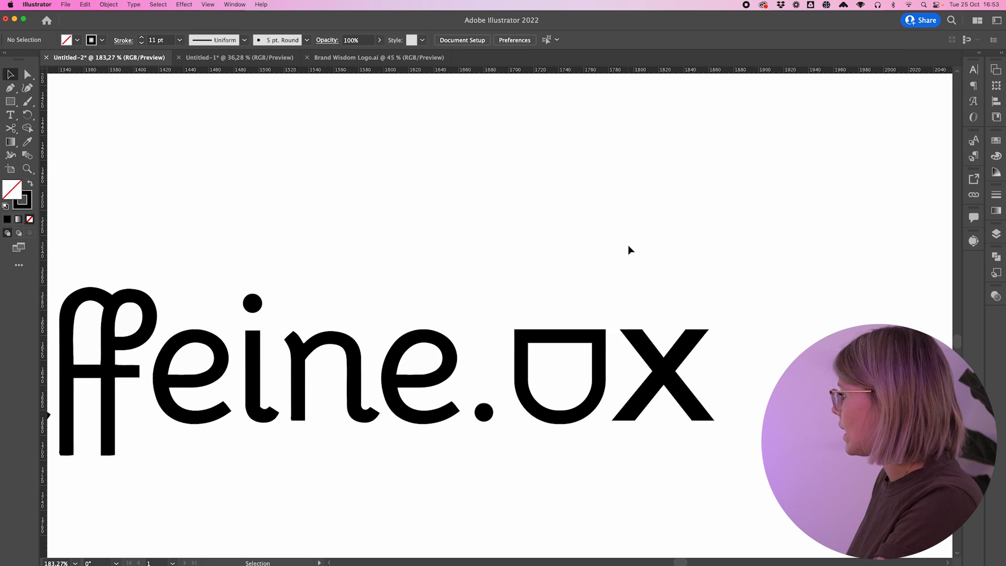
scroll(630, 250, down, 1)
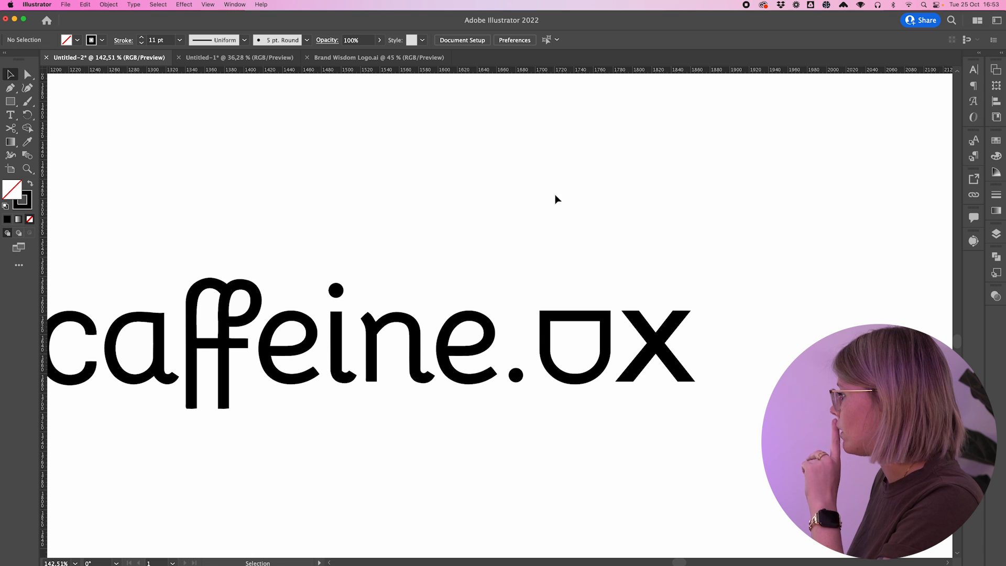
scroll(551, 241, right, 2)
scroll(544, 283, up, 3)
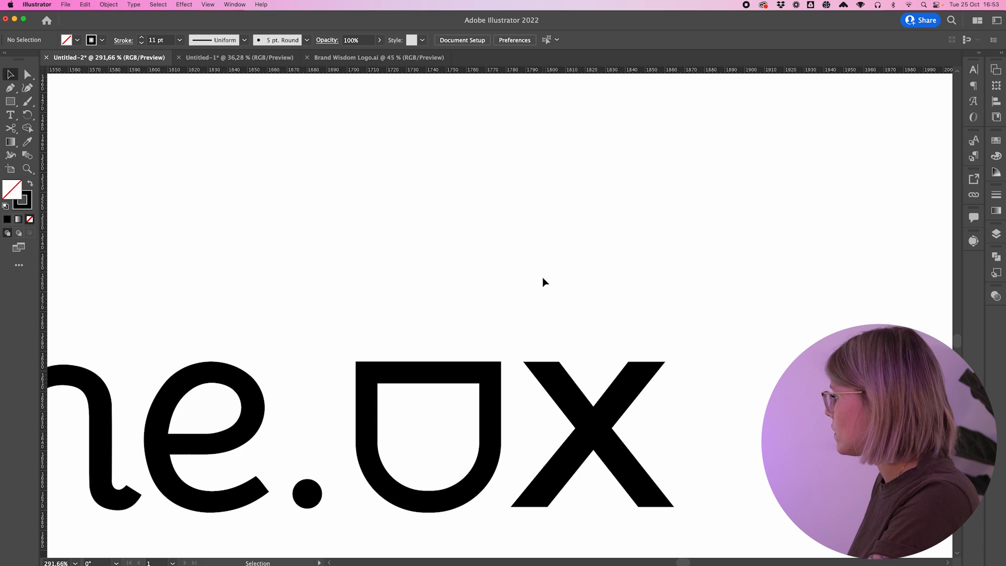
click(10, 87)
click(397, 318)
click(397, 260)
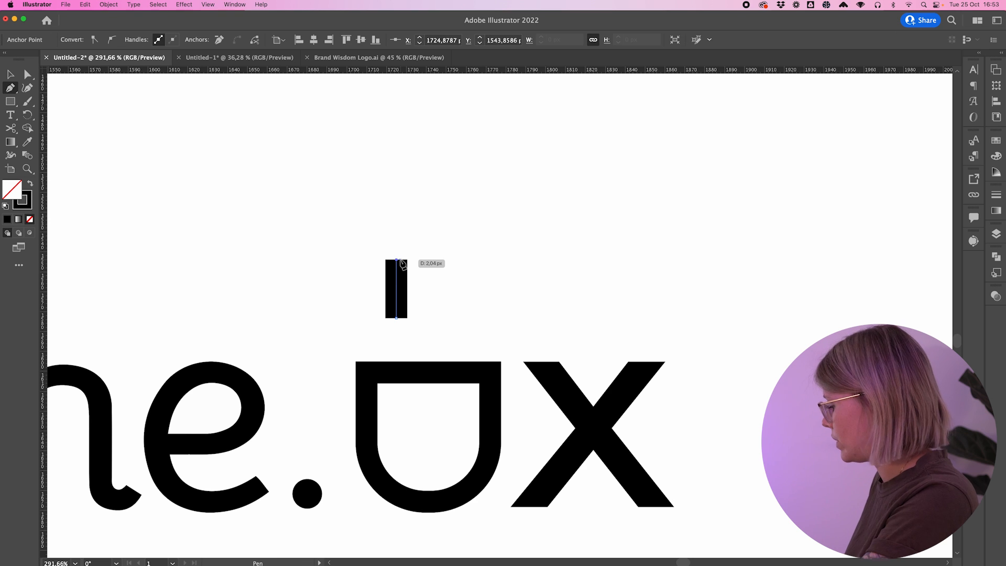
key(v)
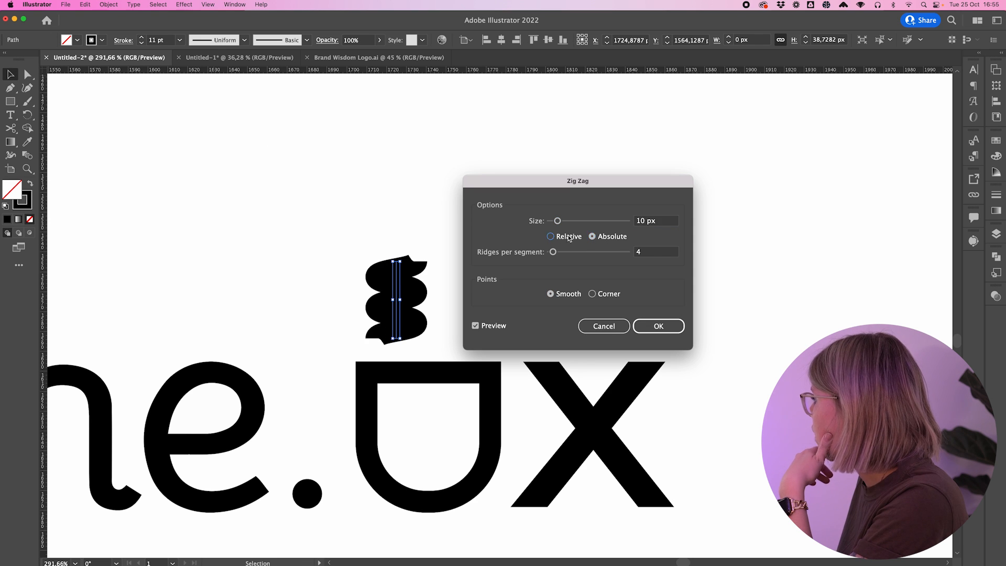
Step: Apply a smooth Zig Zag effect with relative size and adjusted ridges per segment to the line, and expand its appearance
click(550, 236)
double_click(647, 250)
click(659, 326)
click(108, 5)
click(120, 126)
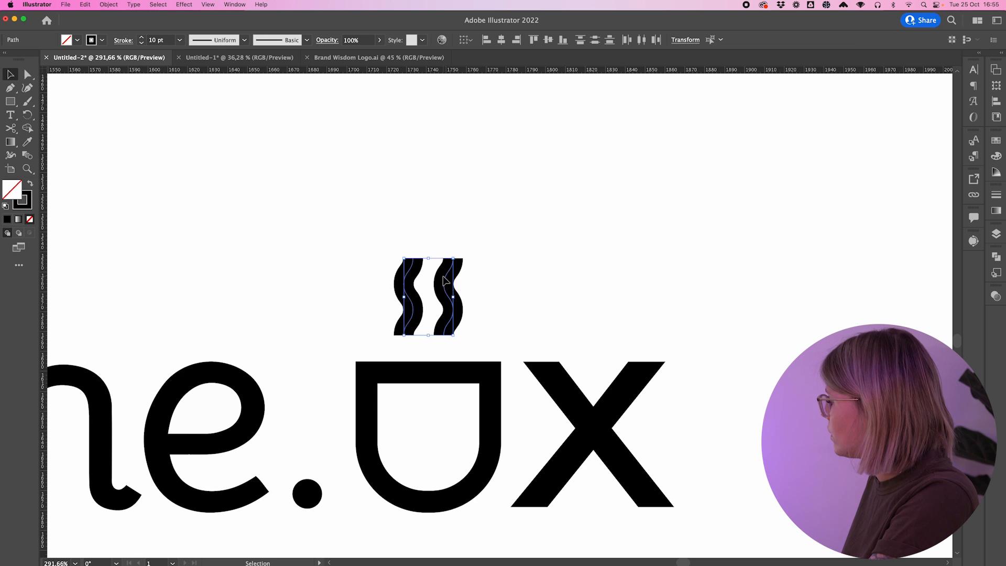
Step: Move the two steam waves down so they sit closer above the cup
drag(444, 277, 443, 291)
click(488, 268)
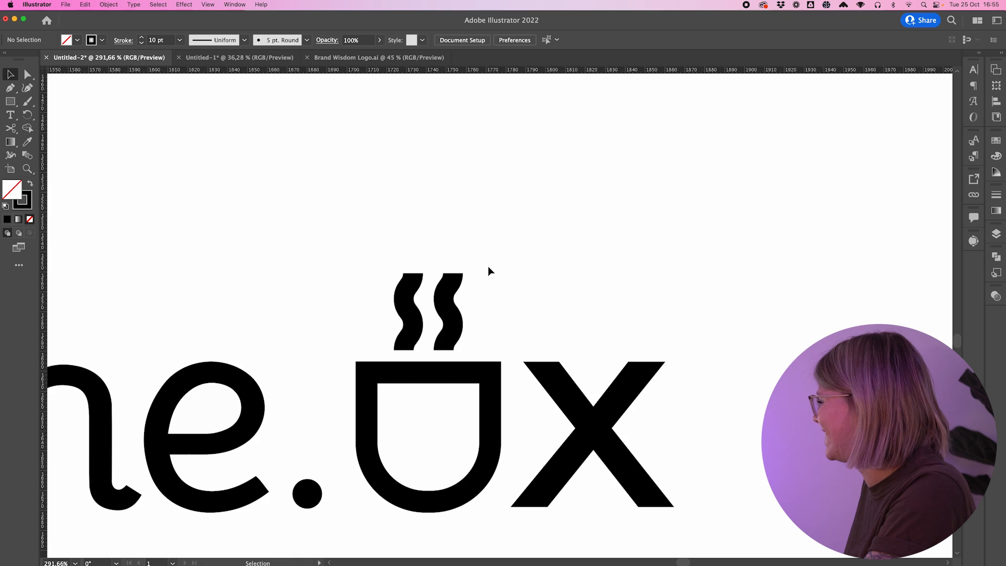
key(super+0)
scroll(488, 266, down, 4)
scroll(535, 238, up, 7)
scroll(535, 238, right, 3)
scroll(533, 238, down, 2)
scroll(532, 238, up, 3)
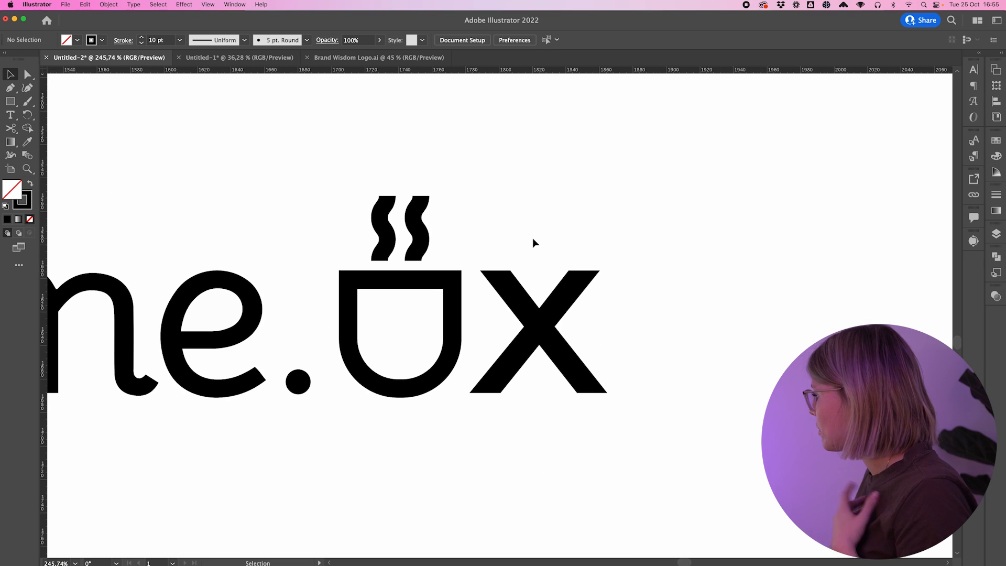
Step: Try thinning the x next to the steaming cup with a white 1 pt stroke
scroll(337, 397, up, 2)
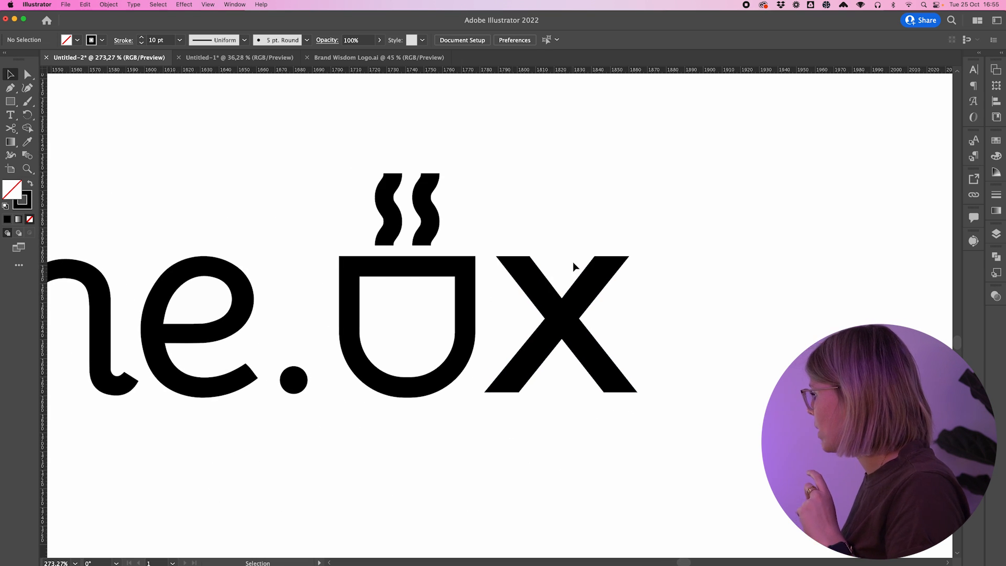
click(566, 288)
scroll(608, 212, up, 3)
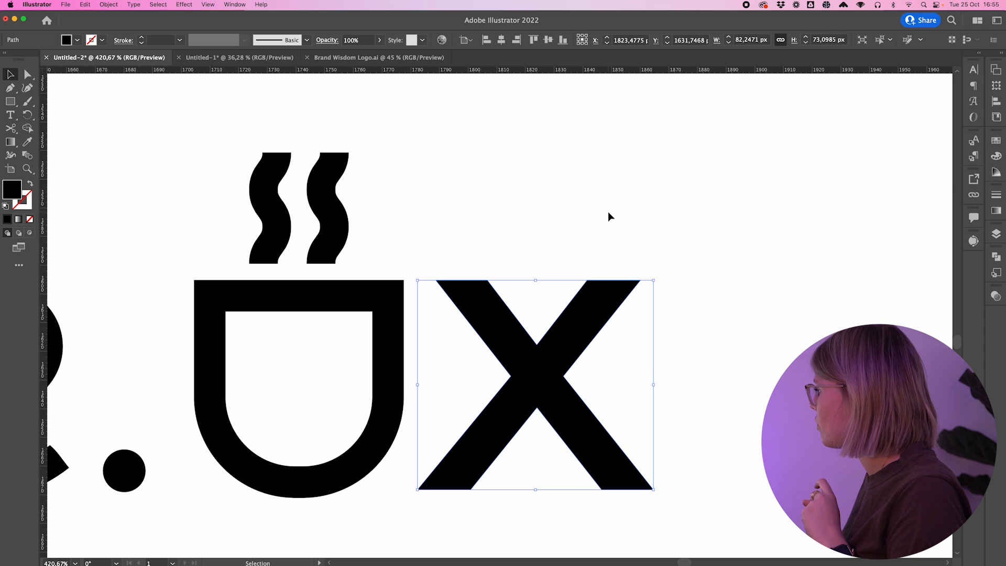
click(26, 200)
click(102, 40)
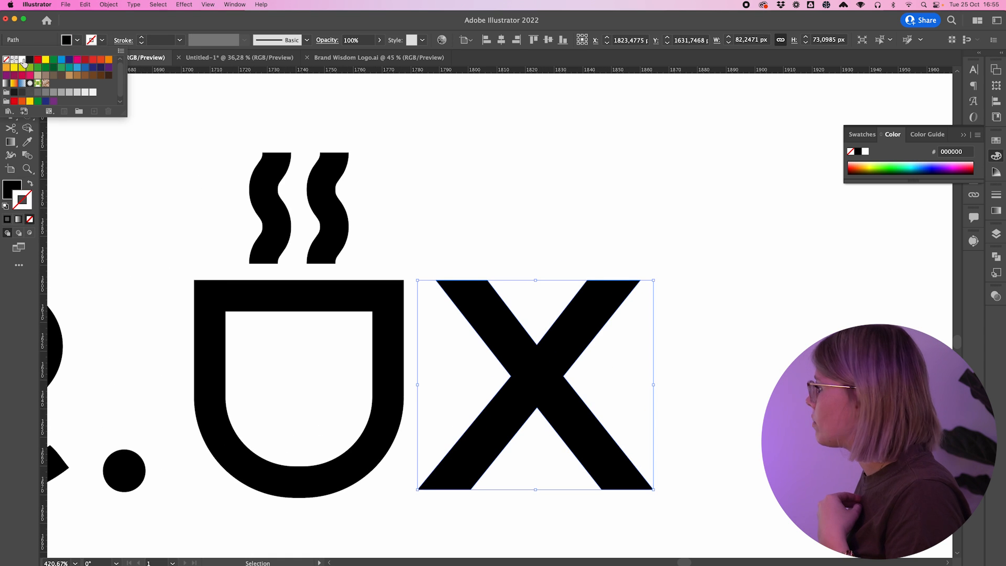
click(22, 60)
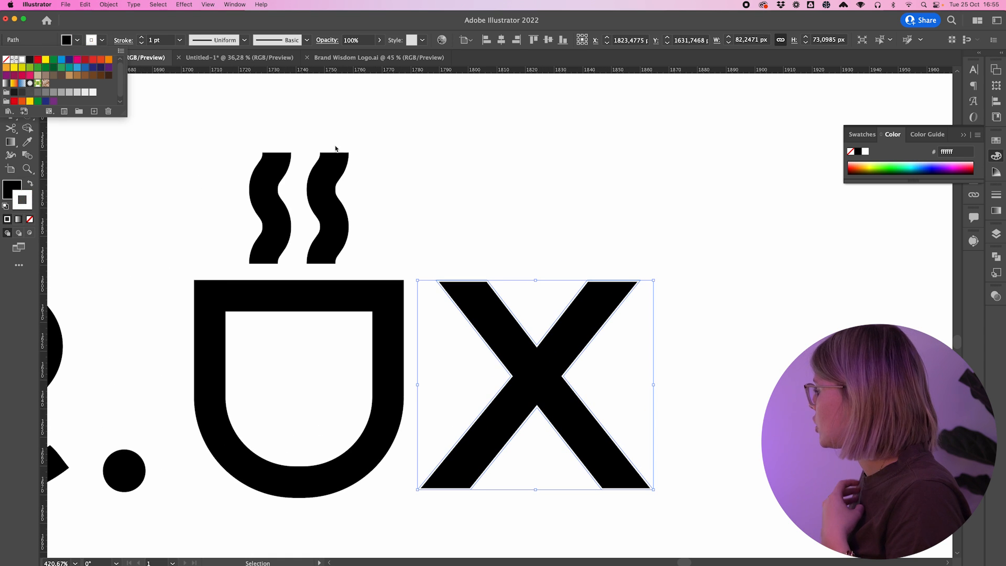
click(483, 233)
scroll(483, 233, down, 5)
click(482, 232)
scroll(482, 232, left, 3)
scroll(482, 232, down, 3)
scroll(483, 235, up, 2)
scroll(484, 236, left, 1)
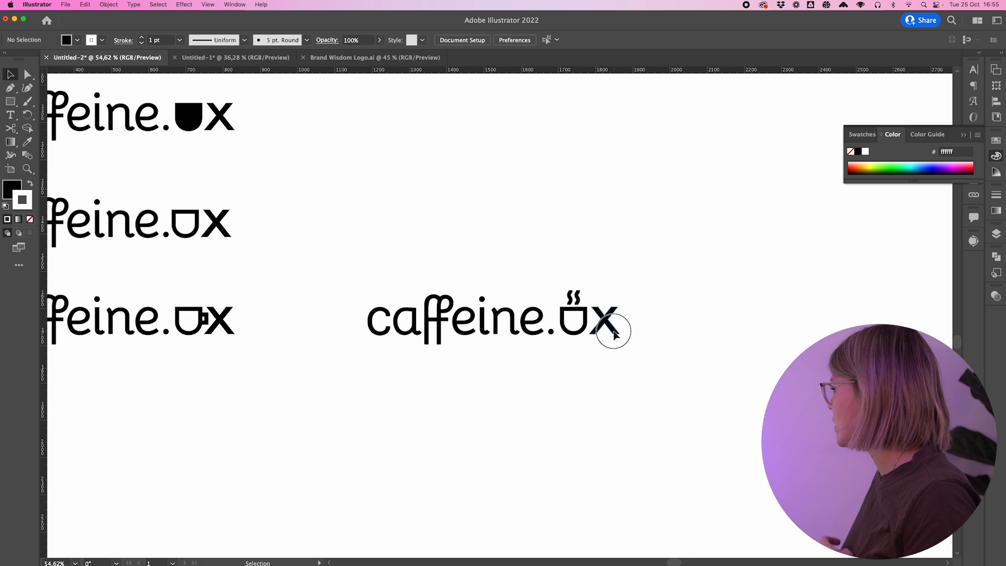
Step: Thin the x beside the steaming cup by offsetting its path inward
scroll(643, 313, up, 5)
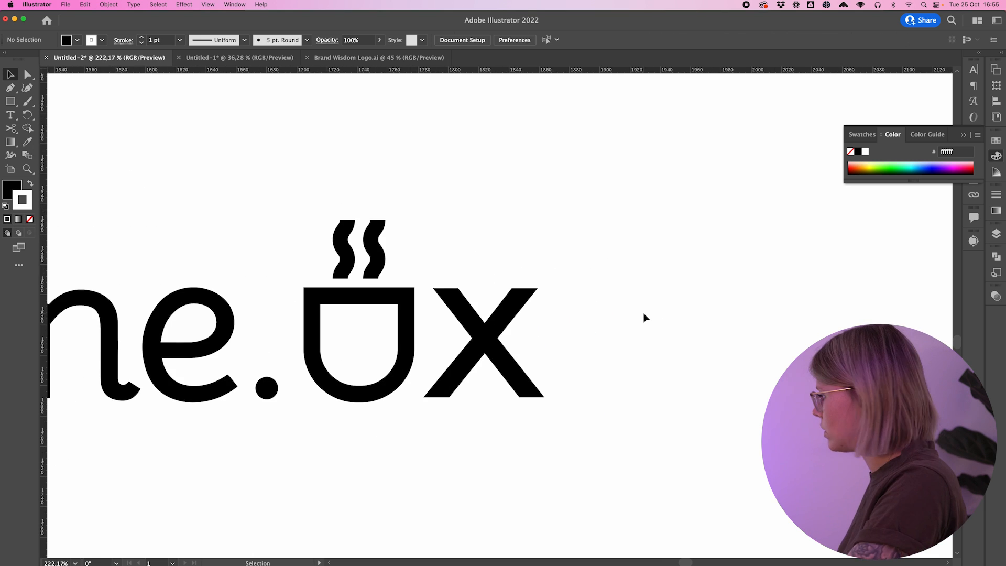
click(435, 310)
click(109, 4)
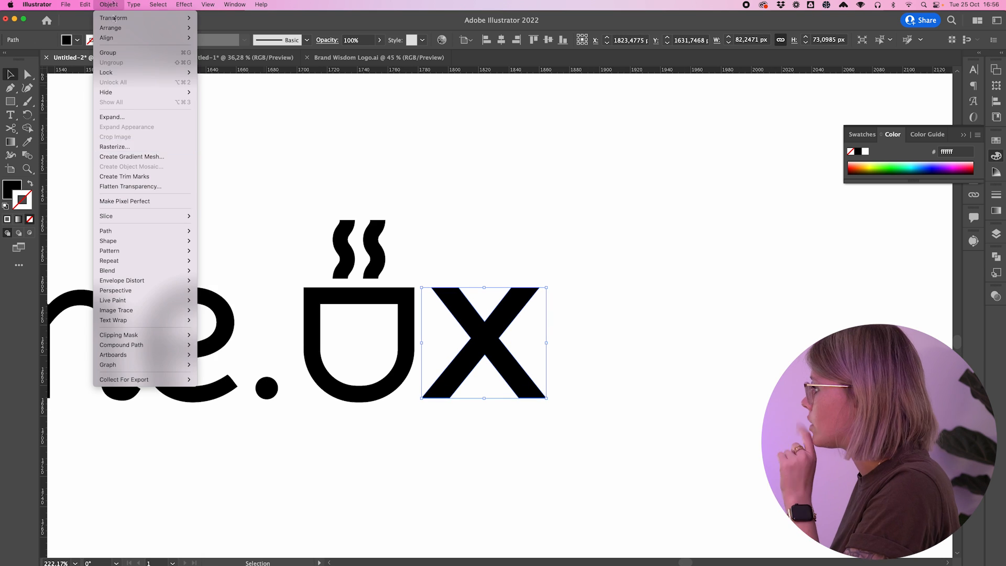
click(226, 262)
key(Return)
click(541, 341)
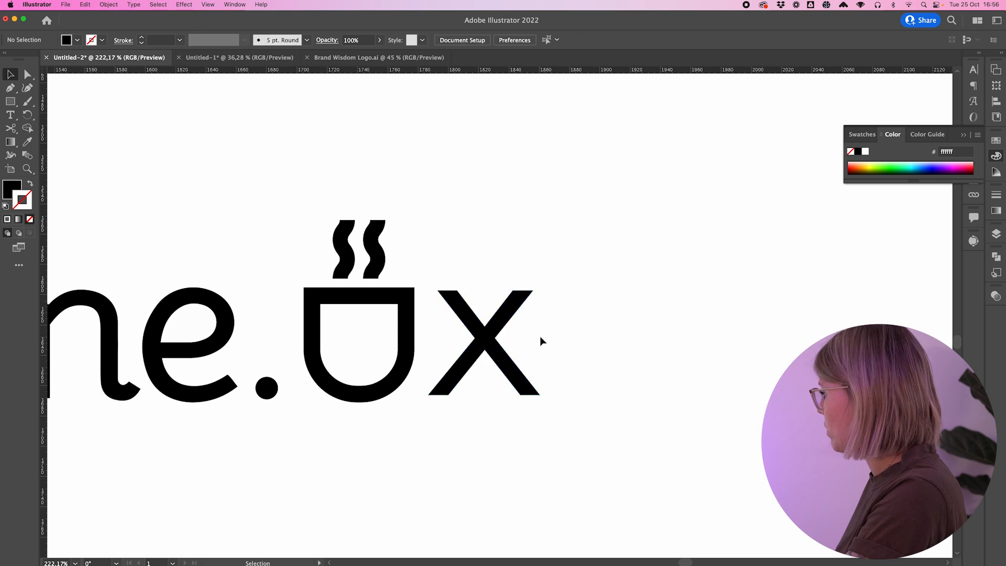
Step: Show the guides and enlarge the thinned x to span from the x-height guide to the baseline guide
scroll(540, 338, up, 3)
drag(454, 337, 454, 350)
click(579, 341)
scroll(578, 341, down, 10)
key(super+semicolon)
right_click(617, 257)
click(639, 406)
drag(611, 273, 638, 315)
Step: Nudge the x slightly left to tighten its spacing to the cup
scroll(576, 348, up, 5)
scroll(521, 249, up, 4)
scroll(520, 250, right, 3)
click(598, 340)
key(Left)
key(Left)
click(587, 209)
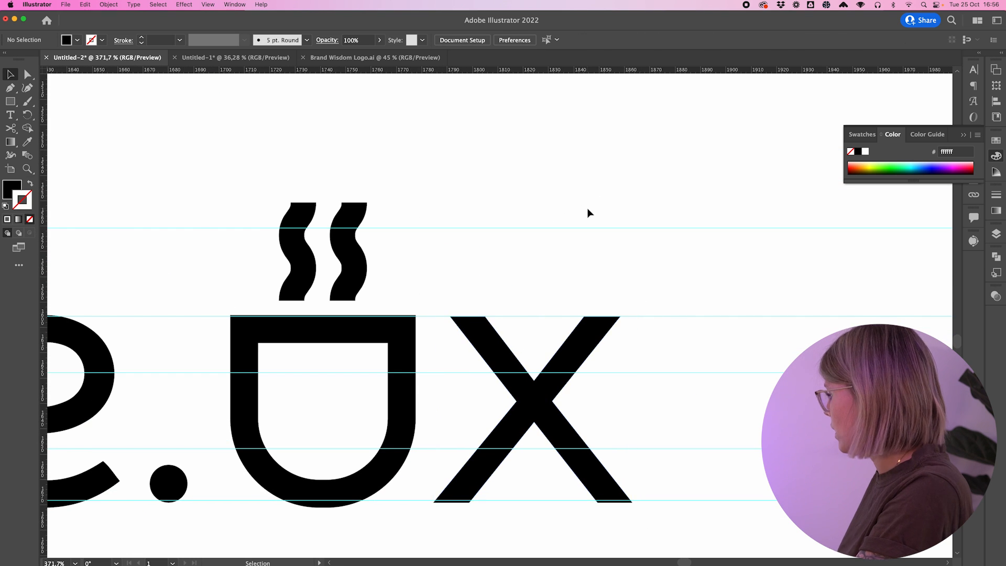
Step: Copy the original green logo image into the empty space below and place the steam logo version beside it for comparison
scroll(571, 226, down, 12)
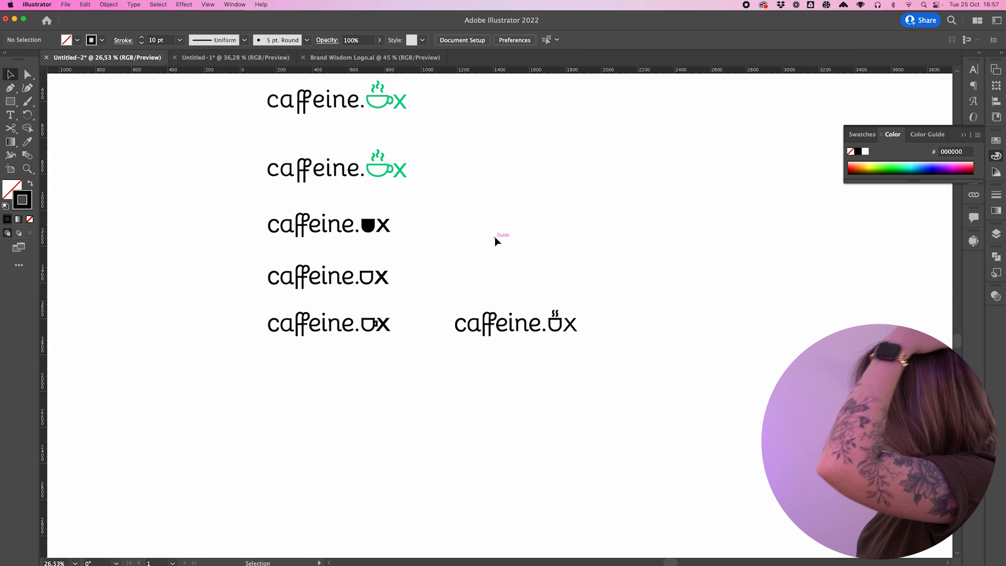
scroll(467, 291, up, 1)
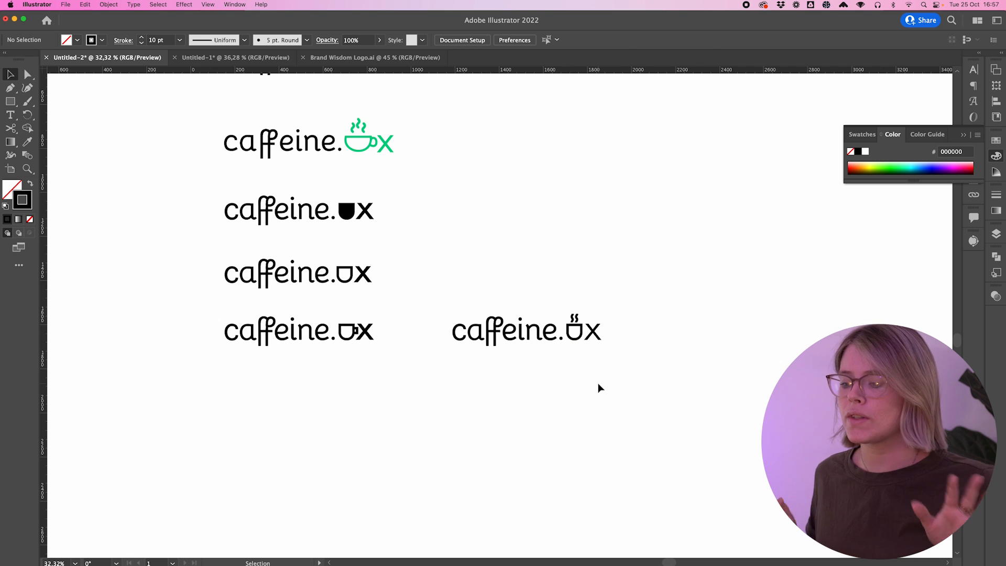
scroll(445, 131, down, 3)
click(441, 120)
click(399, 95)
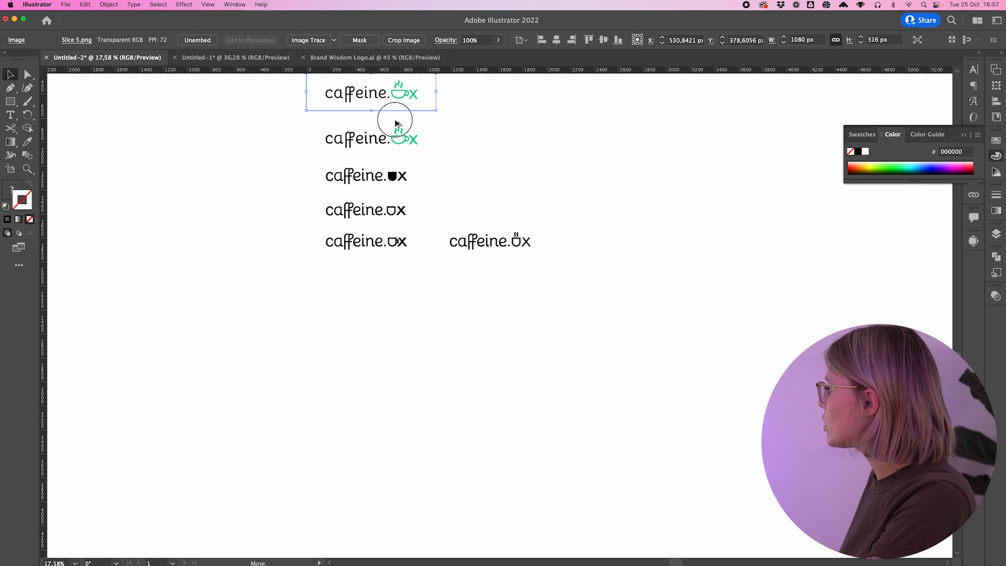
drag(400, 94, 419, 409)
drag(442, 232, 587, 270)
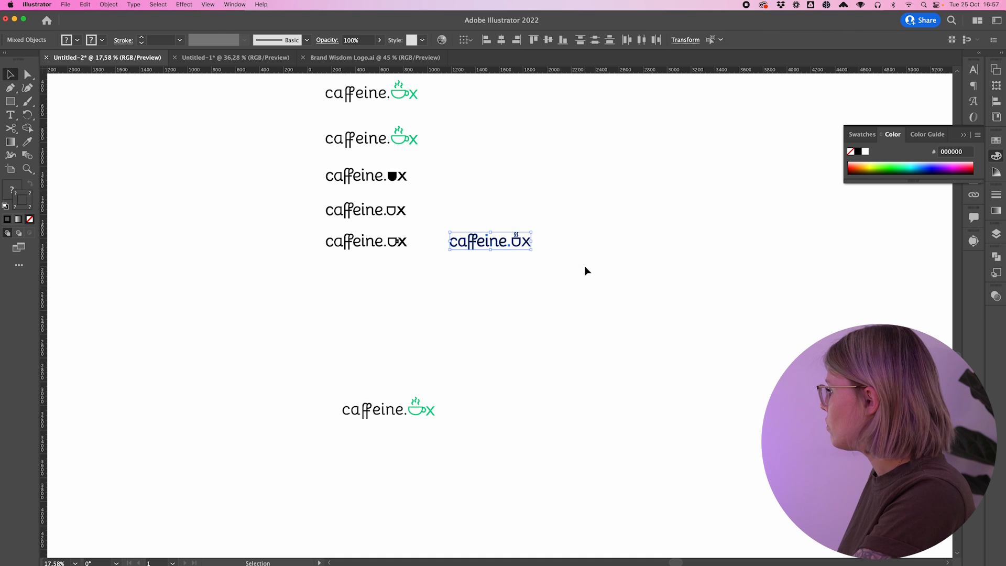
drag(519, 253, 539, 414)
click(524, 433)
Step: Expand the two steam strokes above the cup into filled shapes
scroll(503, 439, up, 5)
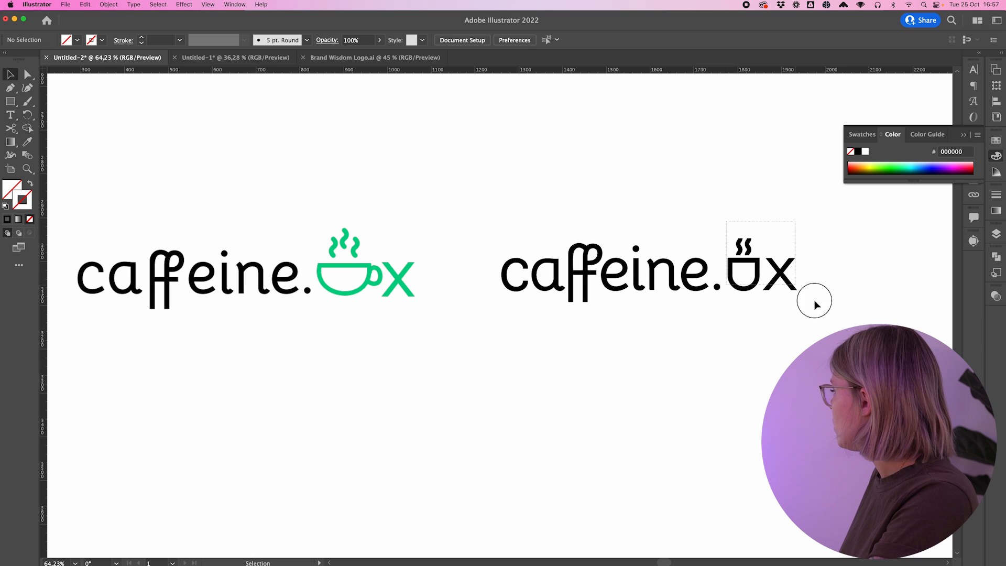
click(741, 239)
click(733, 220)
drag(732, 220, 780, 271)
click(108, 5)
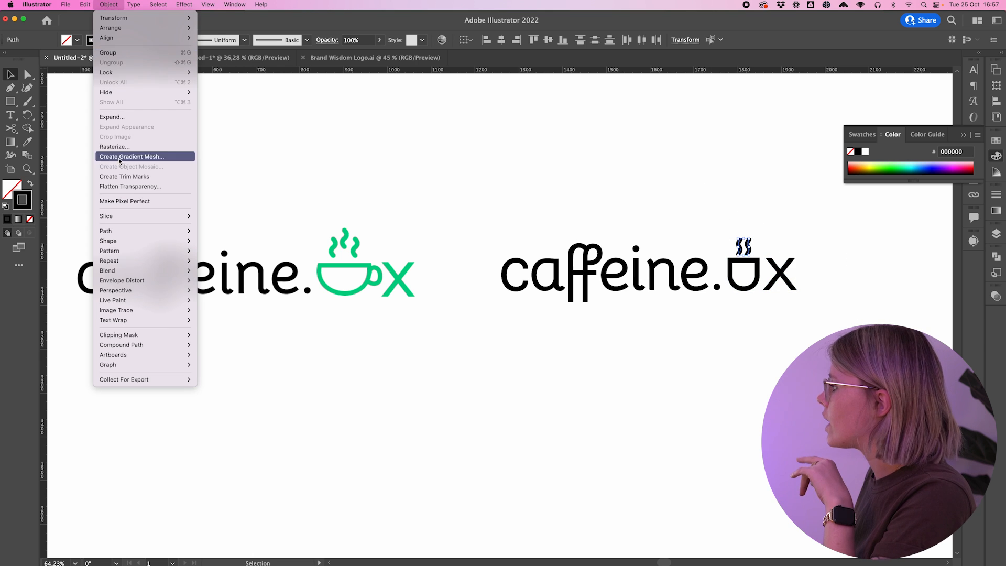
click(115, 117)
key(Return)
Step: Recolour the new logo's steam, cup and x with the green sampled from the original logo
shift+click(745, 286)
key(i)
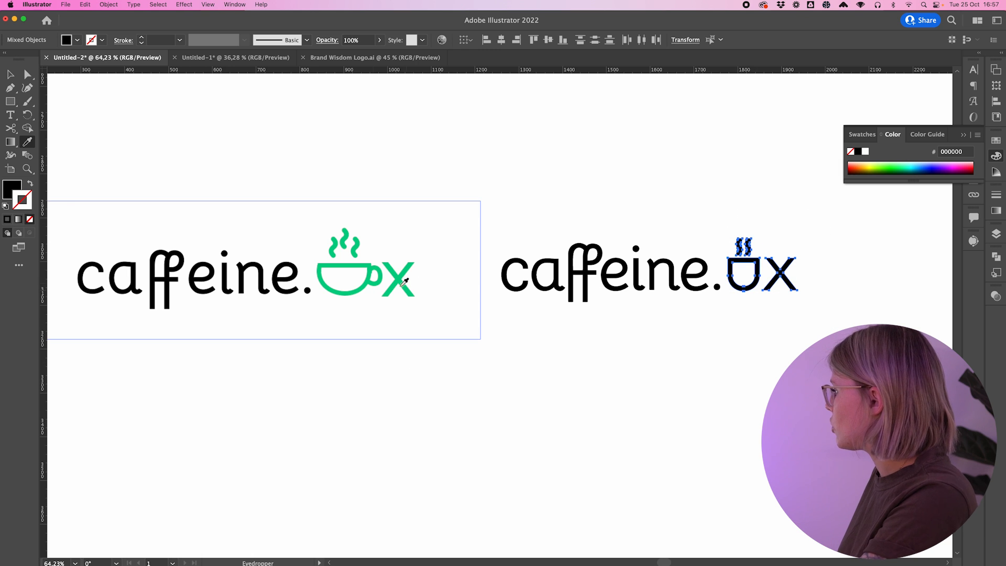
click(403, 283)
key(v)
click(618, 395)
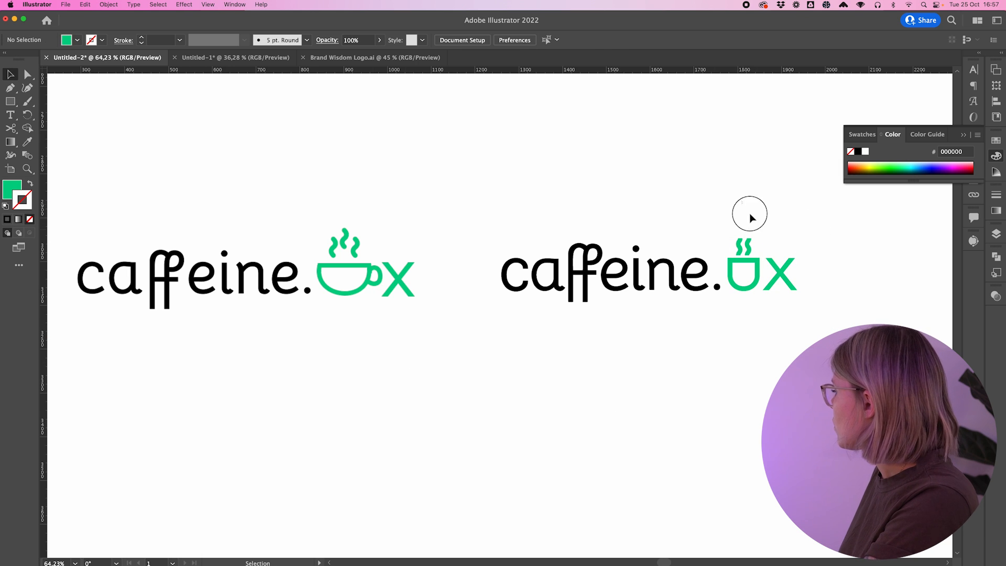
Step: Darken the fill of the new logo's steam, cup and x to green 09b76c
drag(751, 217, 825, 308)
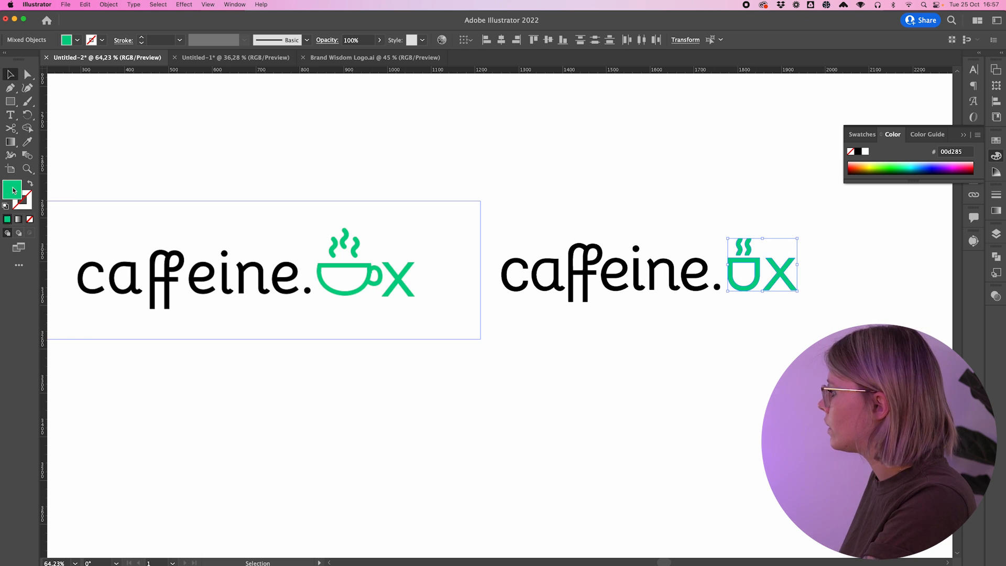
double_click(14, 190)
text(33a376)
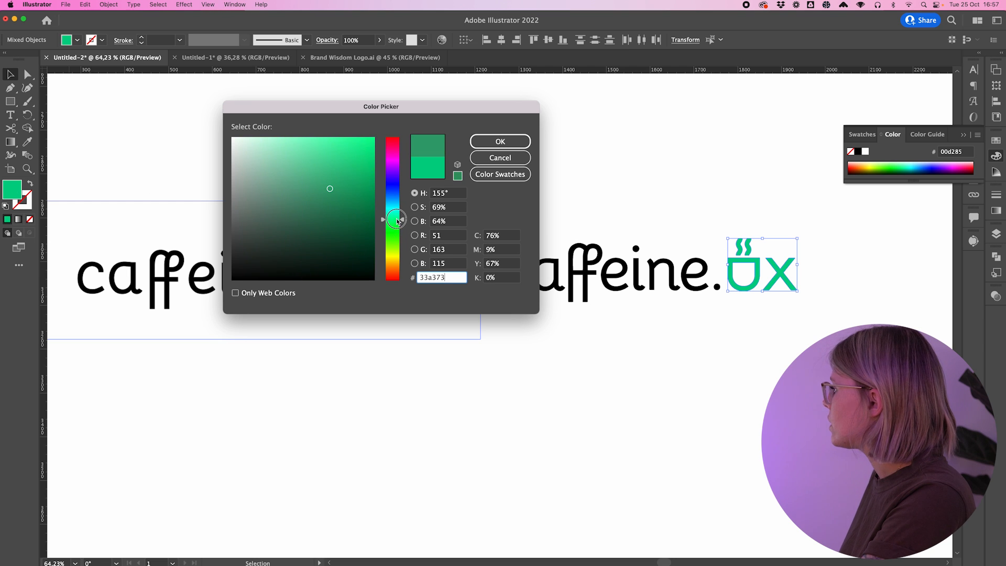
drag(363, 171, 368, 178)
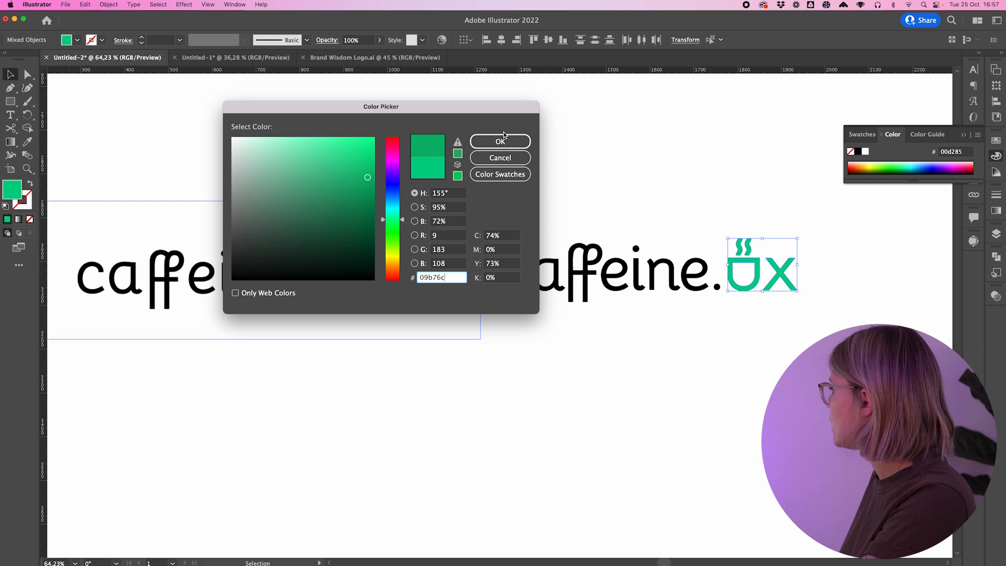
click(502, 140)
click(671, 145)
click(965, 136)
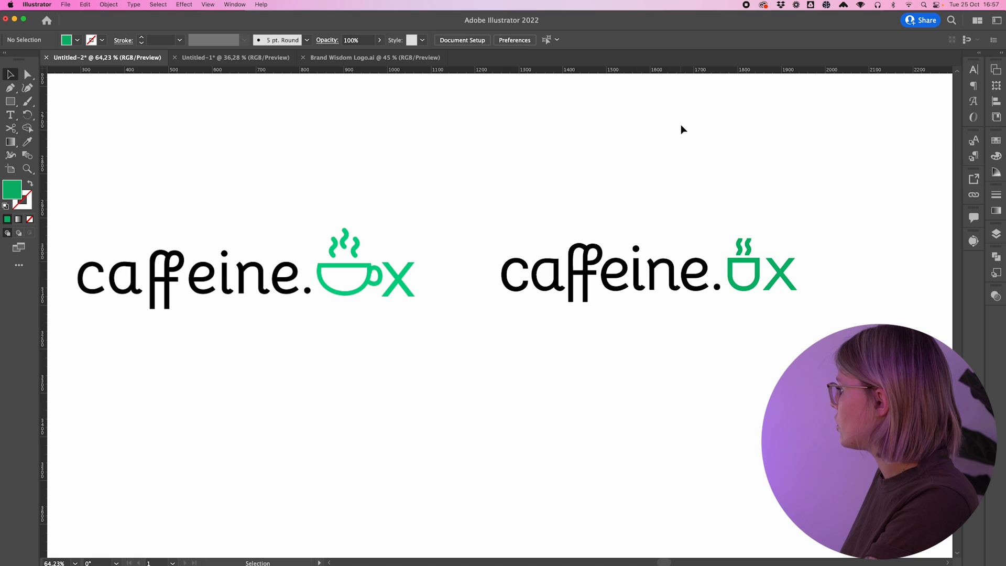
Step: Build a reversed copy below the new logo with white "caffeine." lettering and the green cup and x on a black rectangle
scroll(682, 128, down, 3)
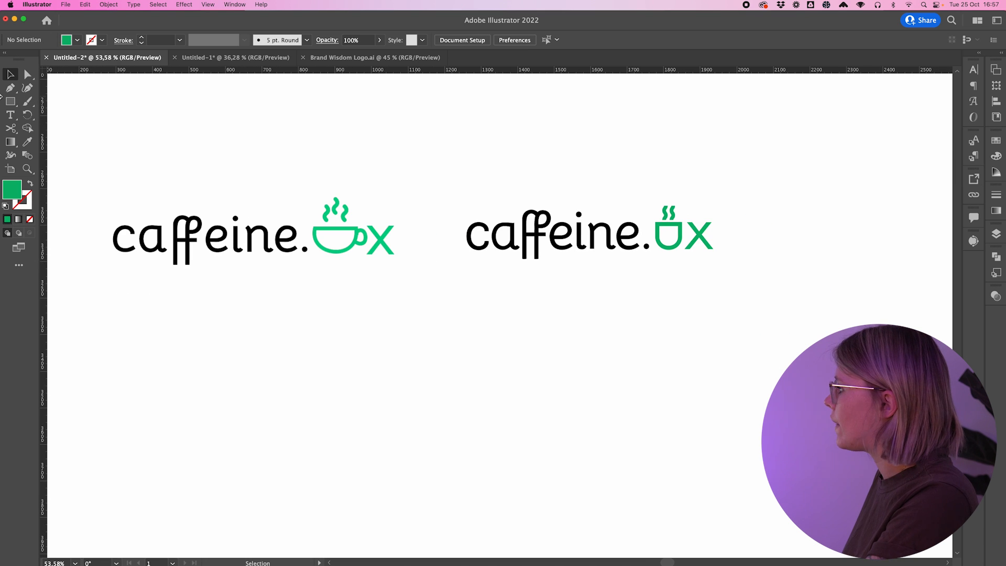
drag(458, 309, 771, 458)
key(v)
click(473, 199)
drag(707, 238, 684, 373)
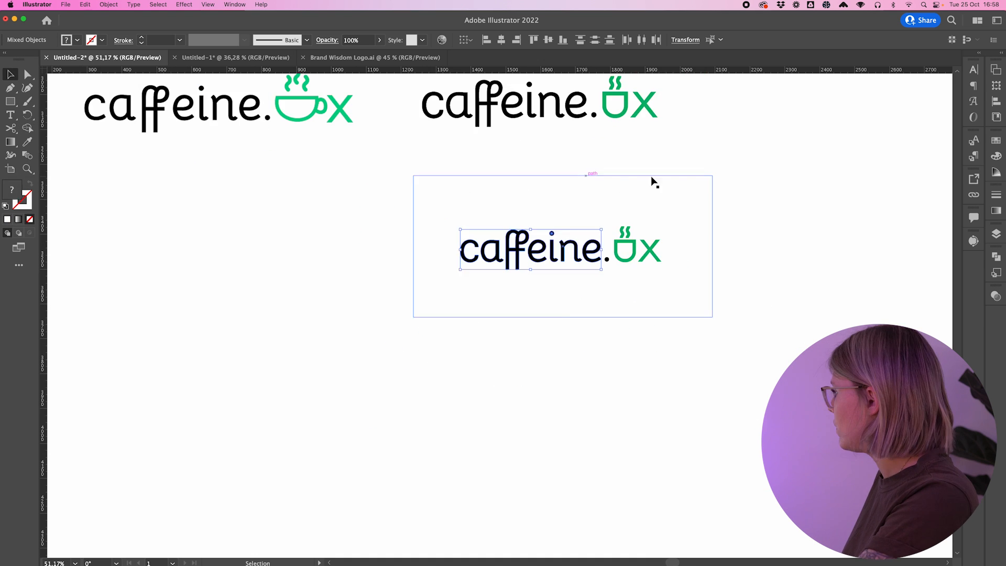
scroll(400, 301, up, 3)
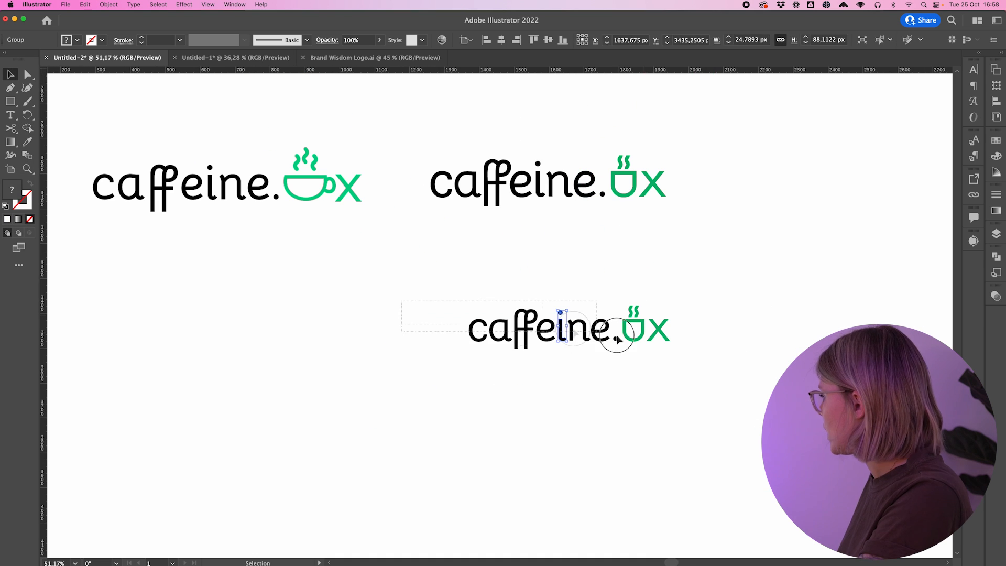
key(ctrl+])
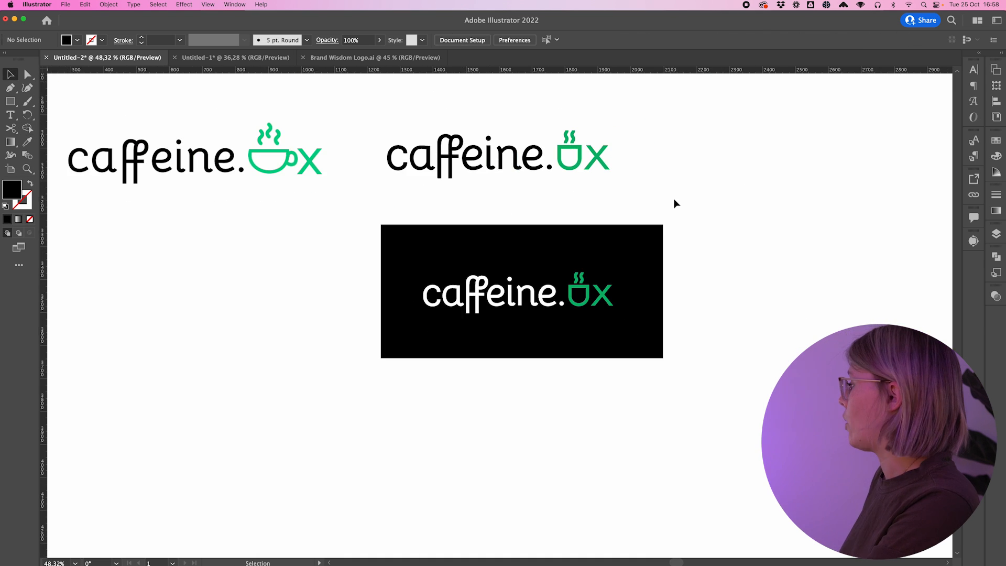
Step: Duplicate the reversed logo together with its black rectangle directly below
scroll(676, 203, left, 5)
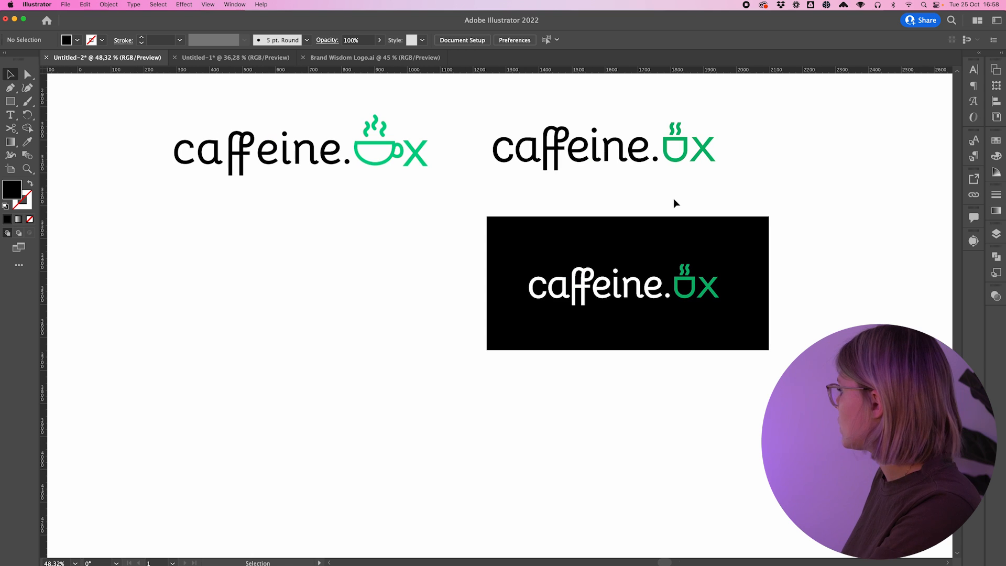
drag(510, 236, 764, 359)
drag(737, 263, 739, 426)
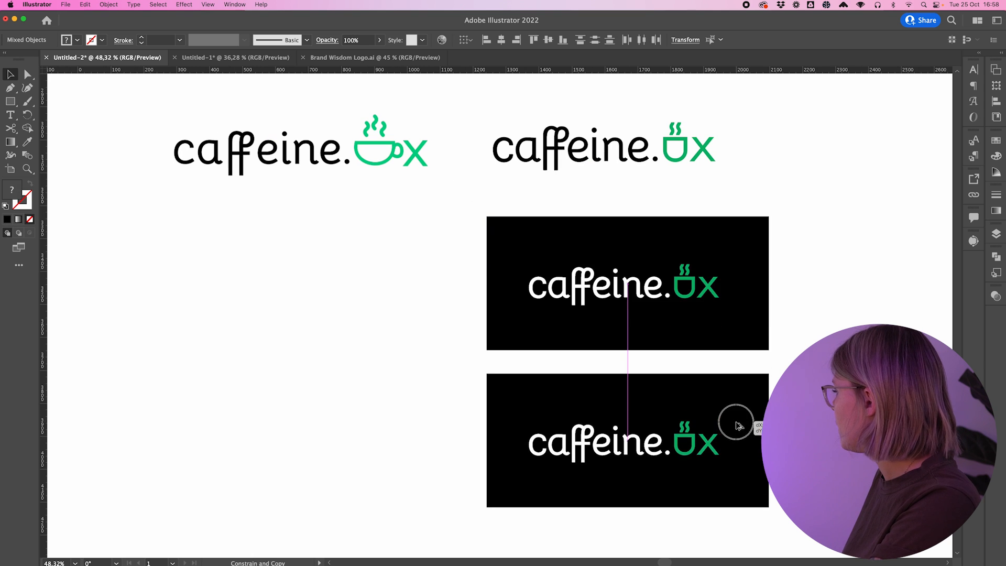
scroll(576, 414, down, 2)
scroll(576, 414, right, 2)
drag(395, 371, 580, 436)
shift+click(580, 436)
key(i)
click(532, 353)
key(v)
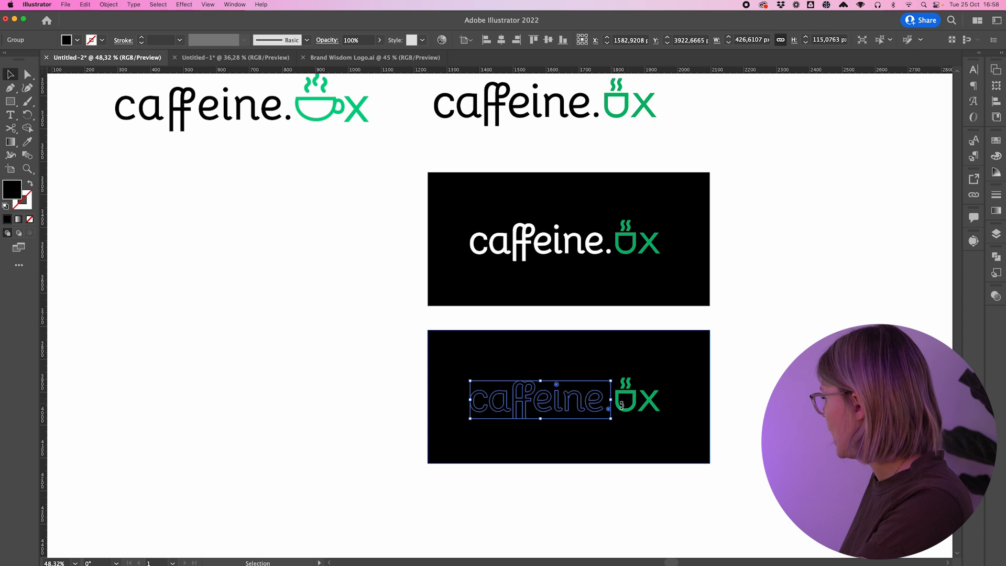
double_click(601, 397)
key(super+z)
key(super+z)
Step: Recolour the lower copy's steaming cup and x with the black sampled from the background
click(659, 358)
shift+click(649, 408)
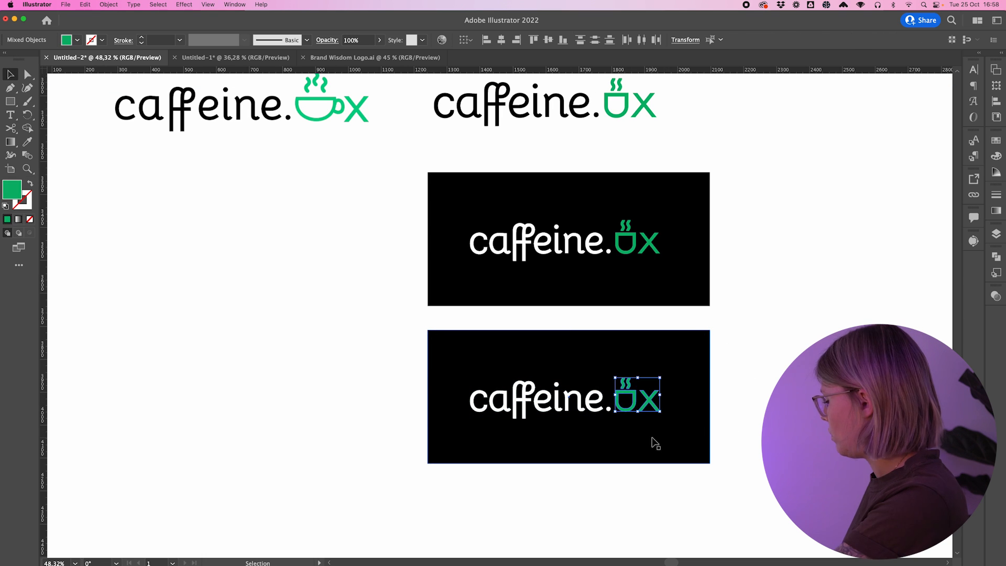
key(i)
key(v)
Step: Fill the lower copy's background rectangle with the green sampled from the logo above
click(664, 430)
key(i)
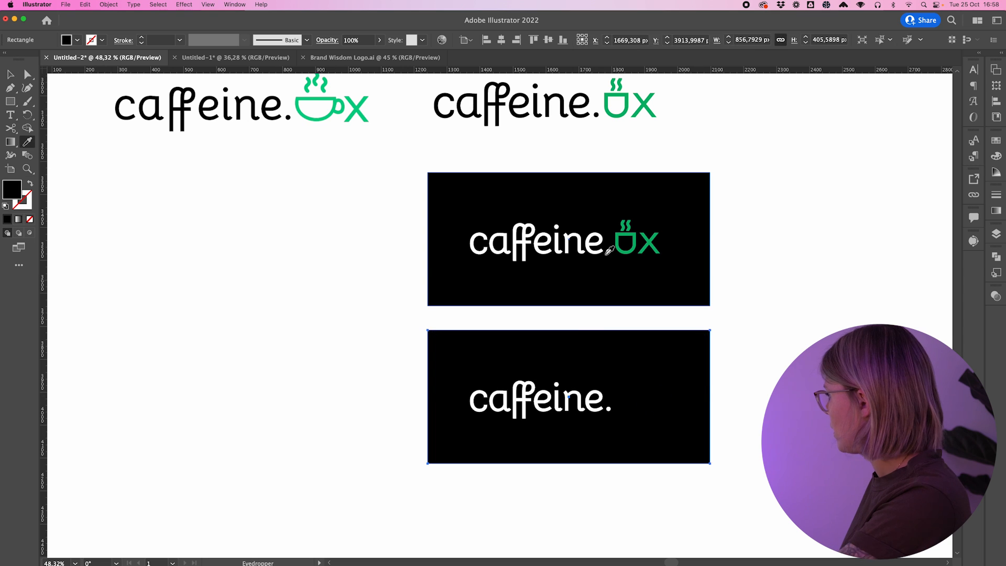
click(617, 246)
key(v)
Step: Recolour the steam, cup and x on the green rectangle white
drag(606, 434, 606, 435)
shift+click(627, 438)
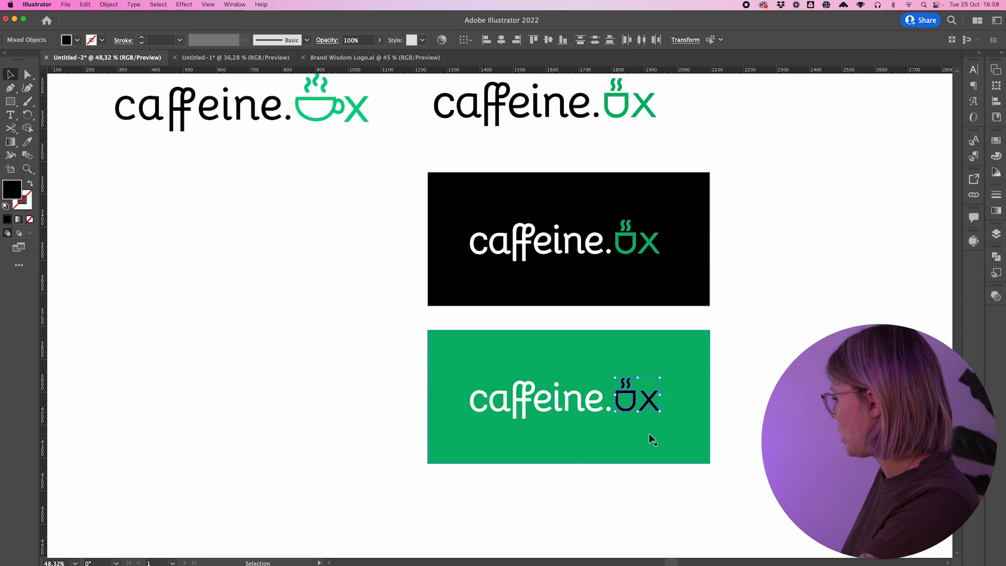
key(i)
click(772, 389)
key(v)
click(772, 389)
scroll(771, 390, left, 3)
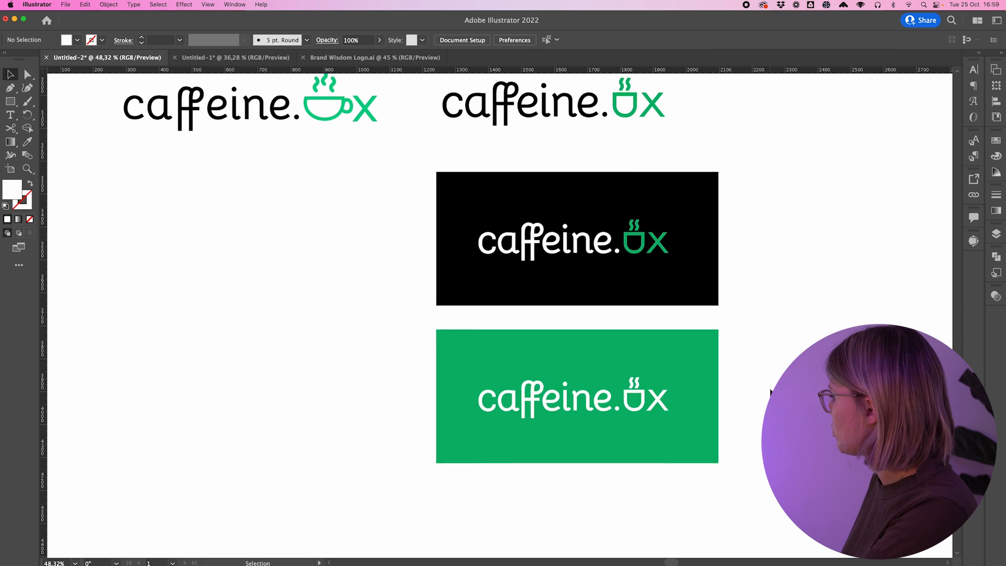
scroll(771, 390, right, 4)
scroll(771, 390, up, 2)
scroll(771, 390, left, 4)
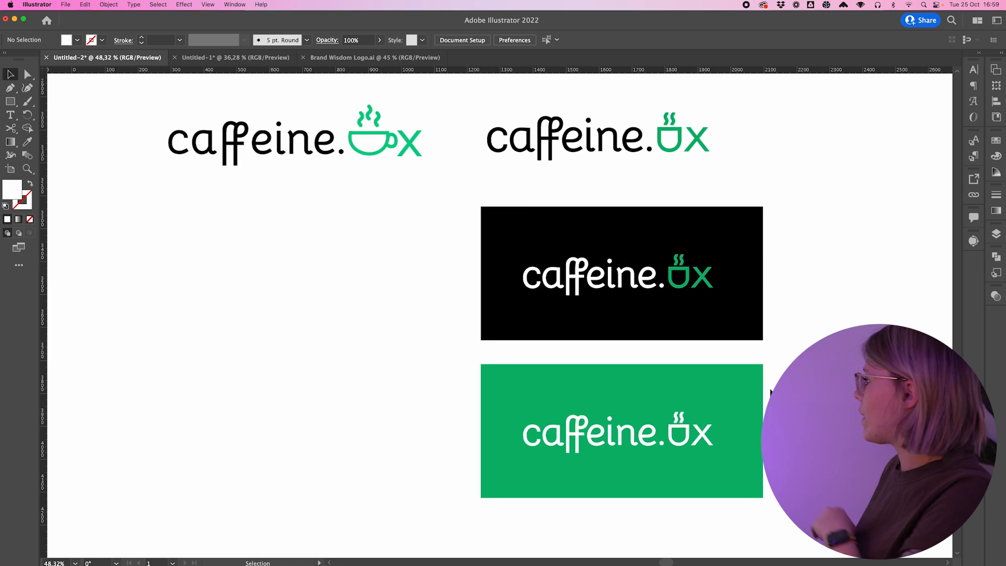
scroll(771, 391, right, 1)
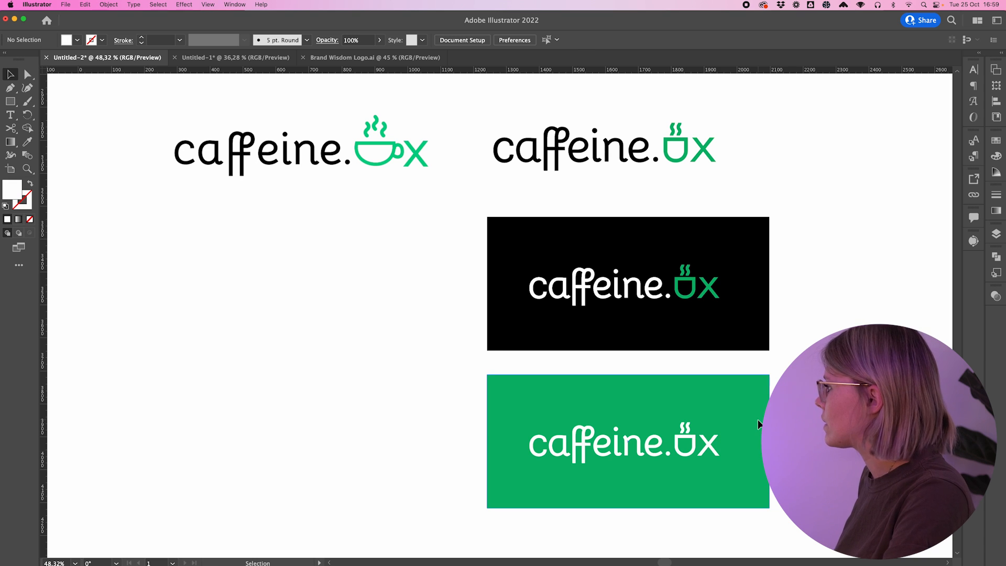
scroll(758, 419, right, 2)
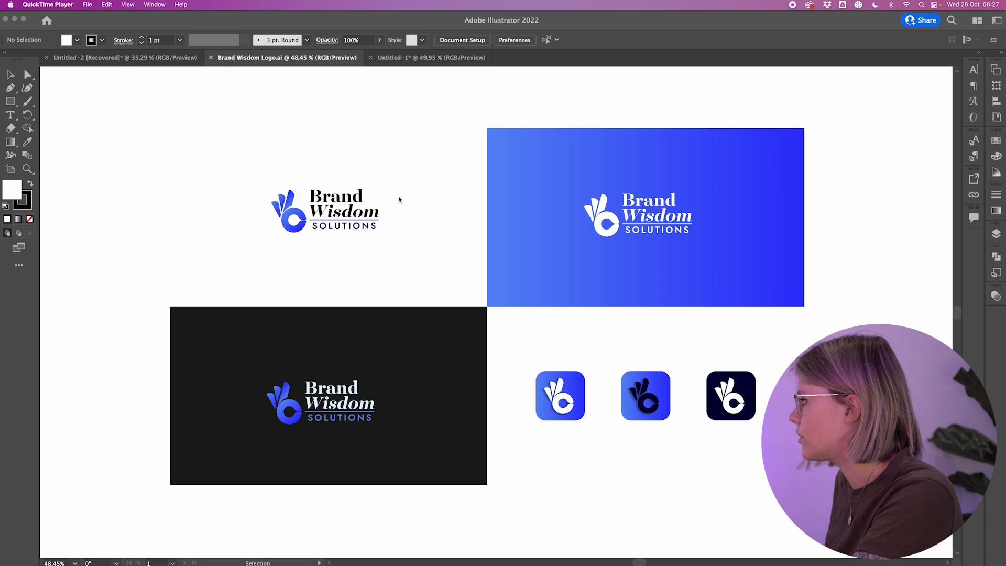
scroll(399, 199, right, 2)
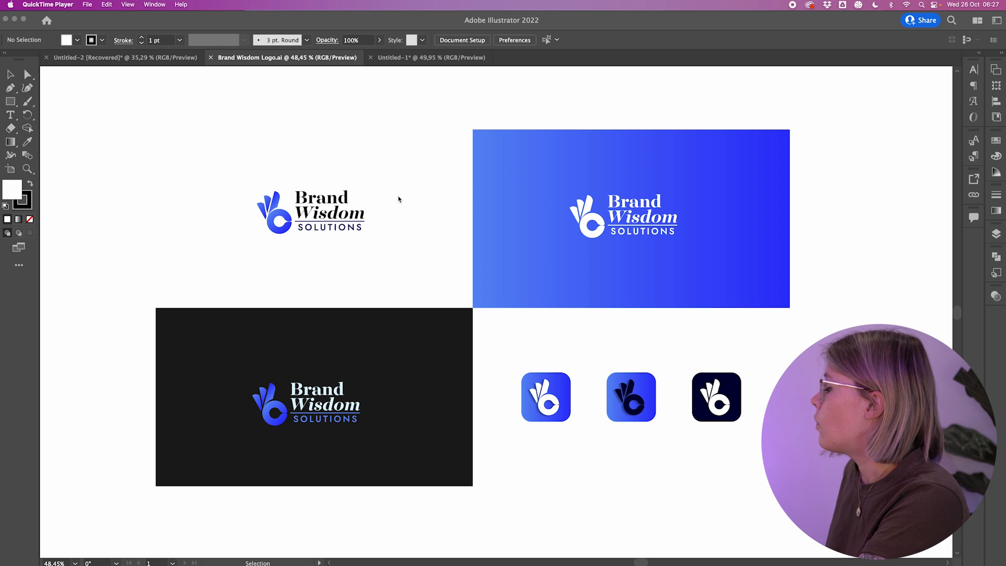
click(263, 171)
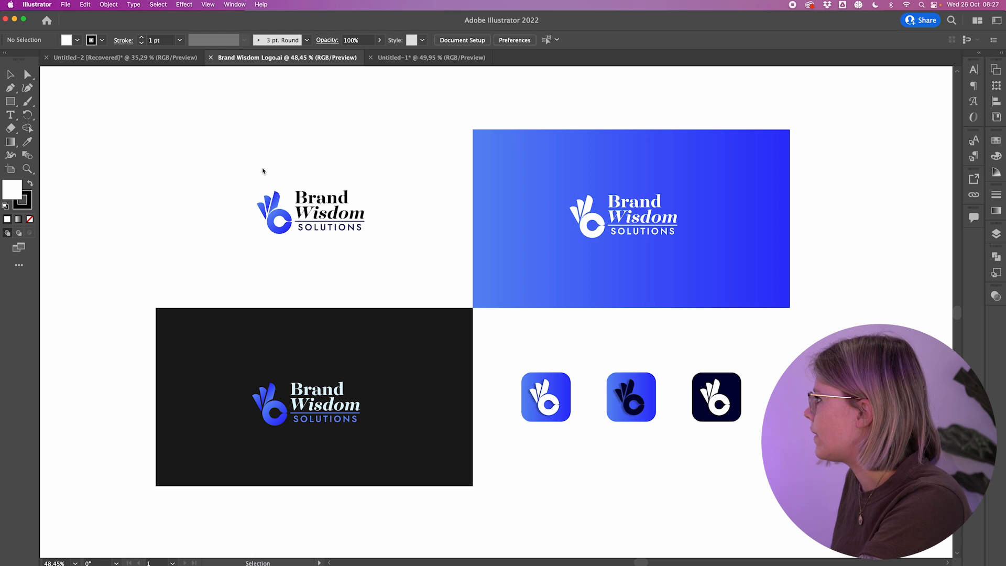
scroll(370, 165, right, 4)
drag(208, 159, 367, 273)
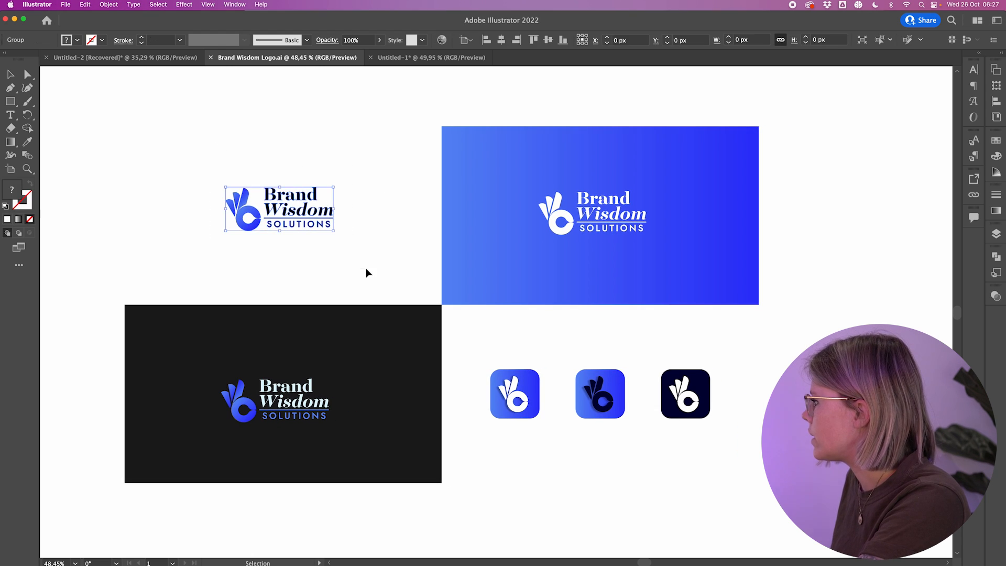
key(a)
key(v)
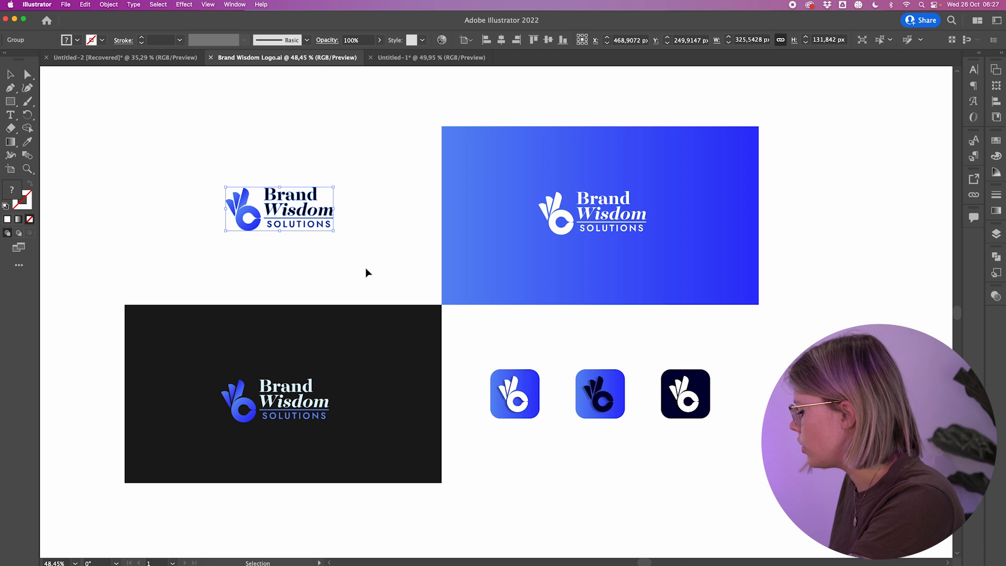
click(367, 265)
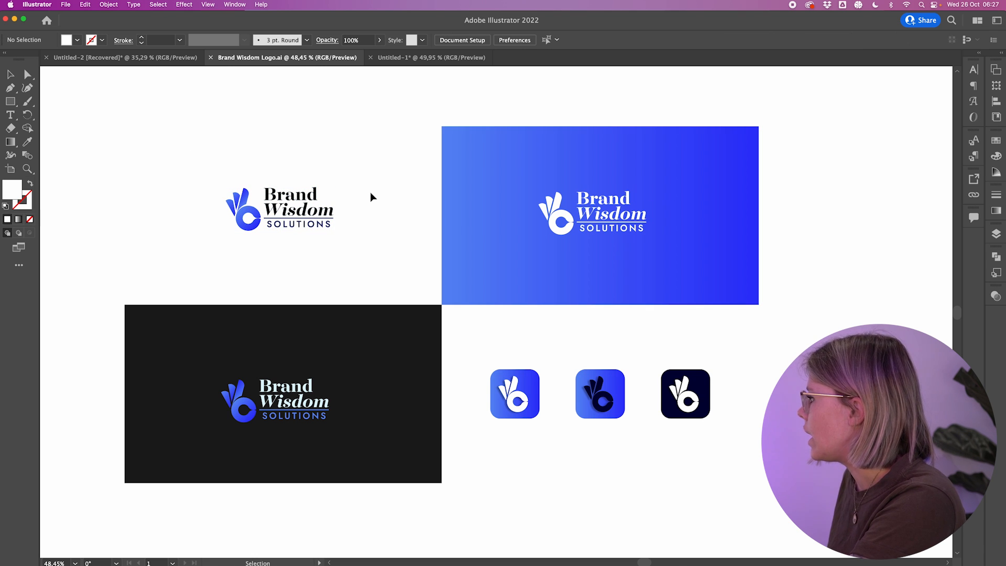
Step: Paste a copy of only the white Brand Wisdom Solutions logo from the blue gradient rectangle into the empty area below the black rectangle
scroll(371, 196, right, 3)
drag(371, 162, 649, 282)
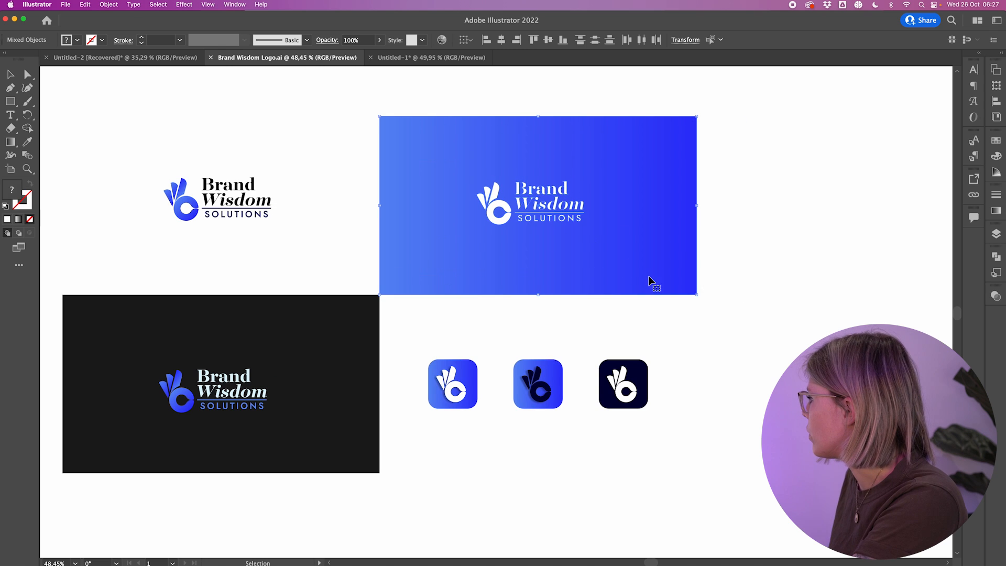
shift+click(658, 253)
scroll(660, 254, down, 6)
scroll(660, 255, left, 3)
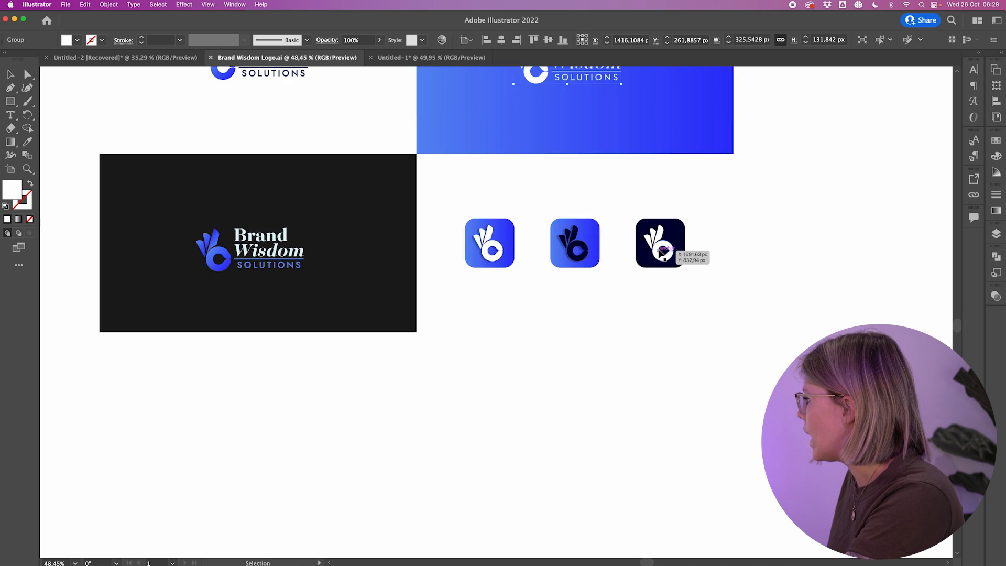
scroll(659, 254, down, 3)
key(ctrl+v)
scroll(486, 353, up, 5)
scroll(485, 353, right, 3)
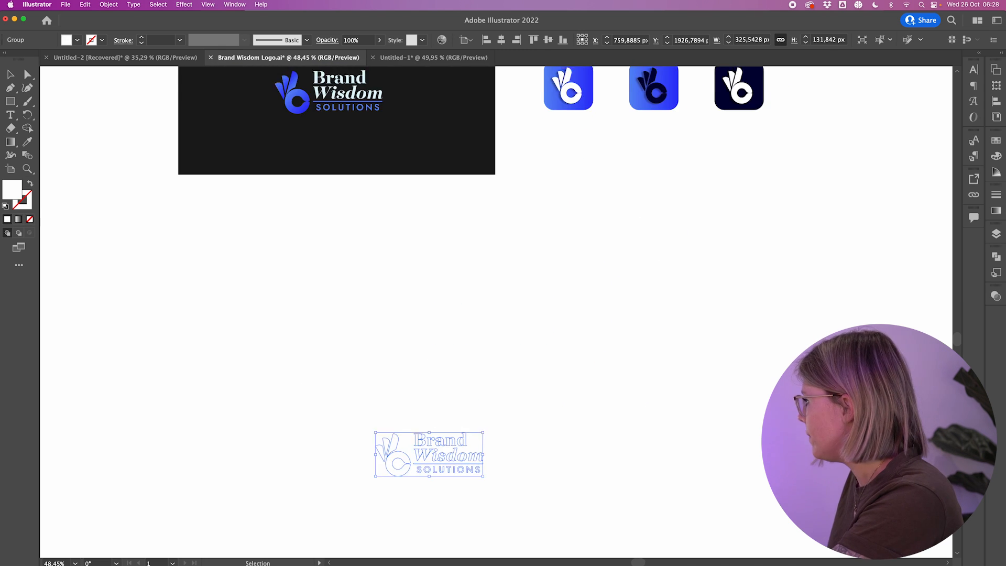
Step: Recolour the pasted logo copy with the near-black fill sampled from the dark rectangle above, and deselect it
scroll(486, 350, up, 4)
key(i)
click(343, 280)
scroll(343, 278, down, 10)
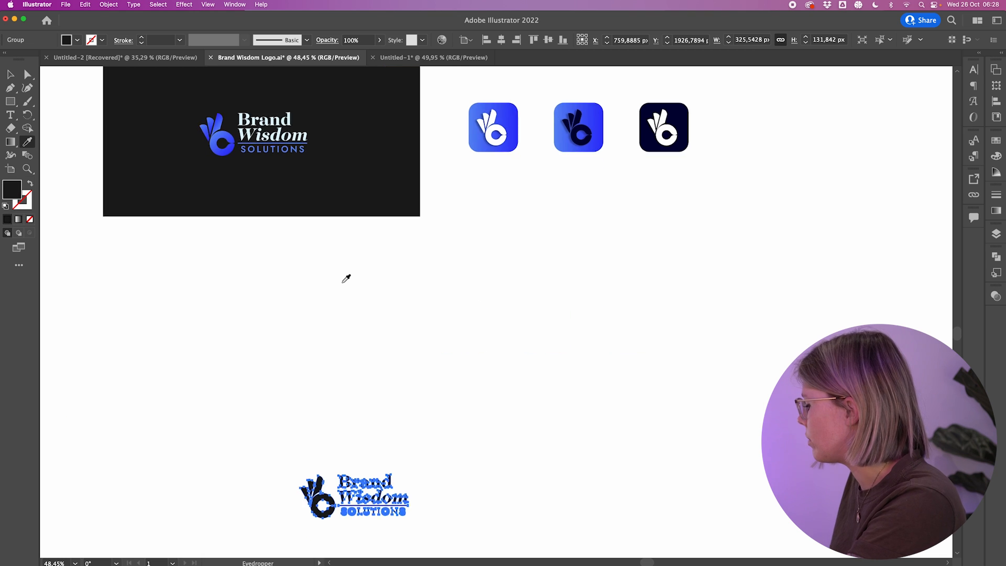
key(v)
click(423, 332)
Step: Examine the one-colour logo close up and at small size, checking the hand symbol's gaps, the thin lettering strokes and the dividing line
scroll(392, 354, up, 5)
scroll(392, 353, left, 2)
scroll(392, 354, down, 4)
scroll(392, 353, up, 1)
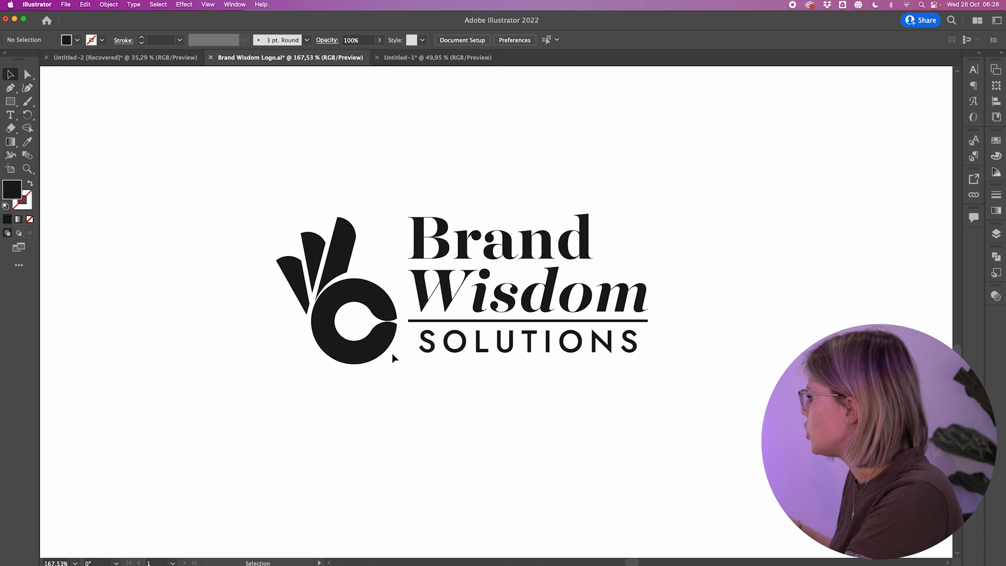
scroll(392, 378, up, 1)
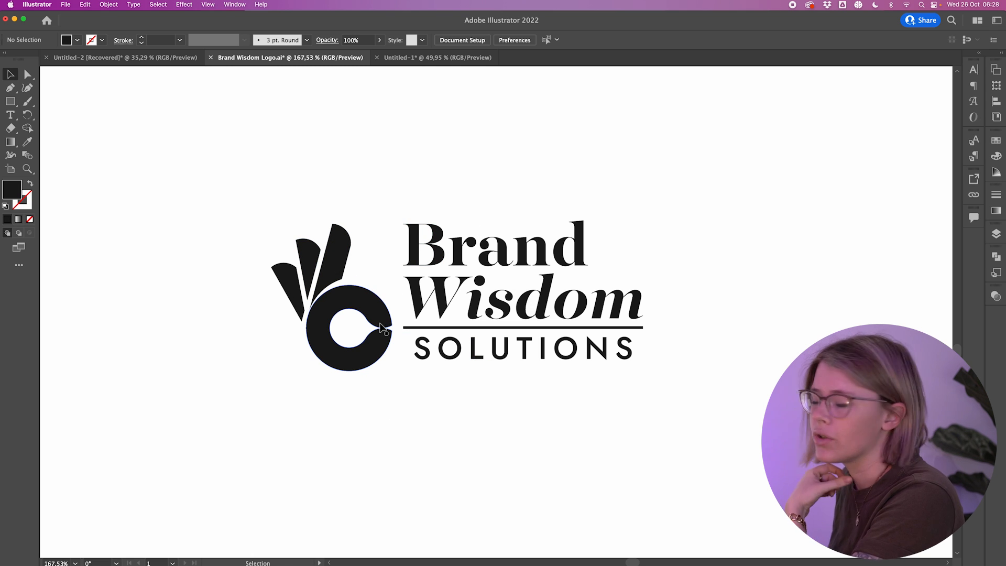
scroll(381, 328, down, 8)
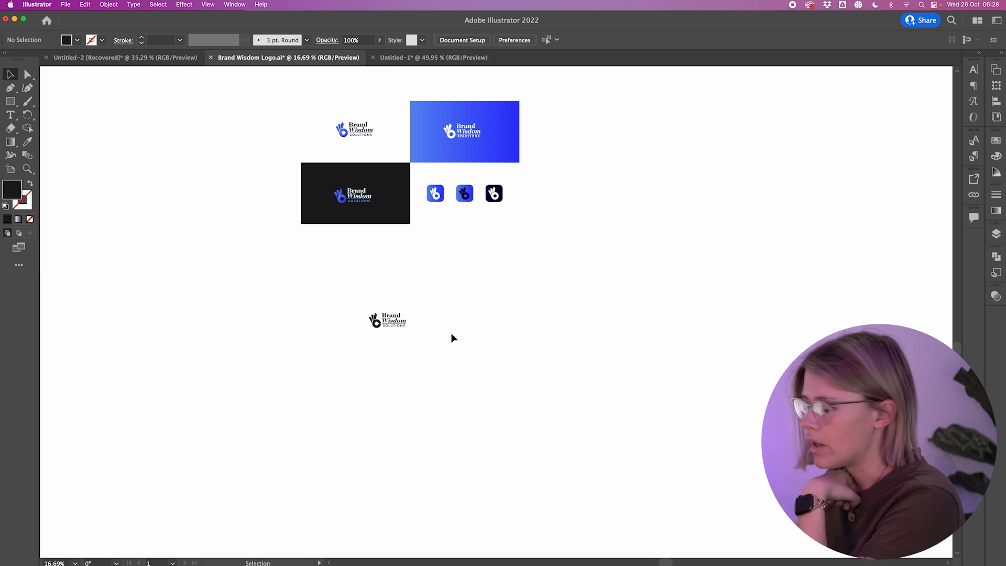
scroll(378, 330, up, 1)
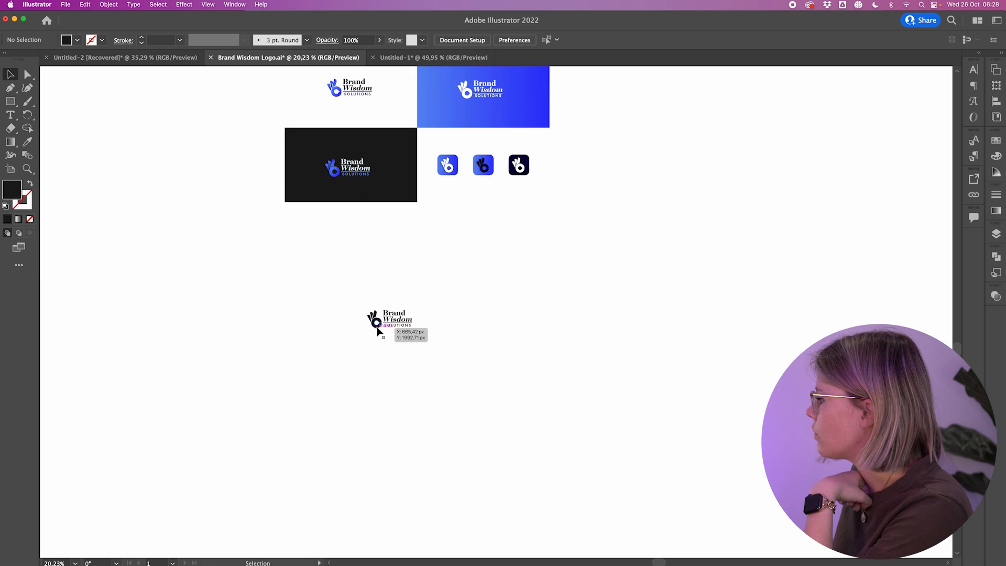
scroll(378, 330, up, 7)
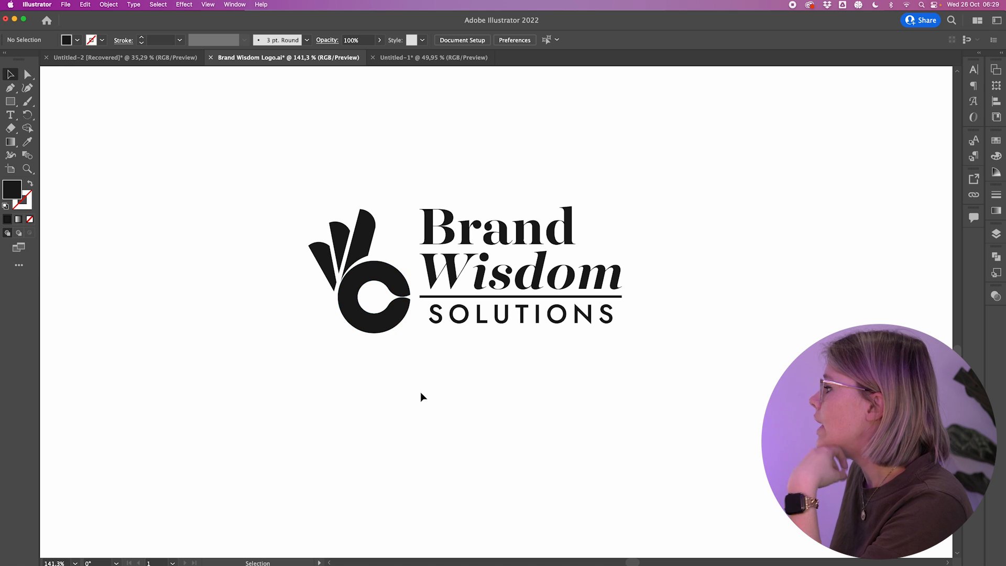
scroll(421, 392, down, 5)
scroll(427, 386, up, 2)
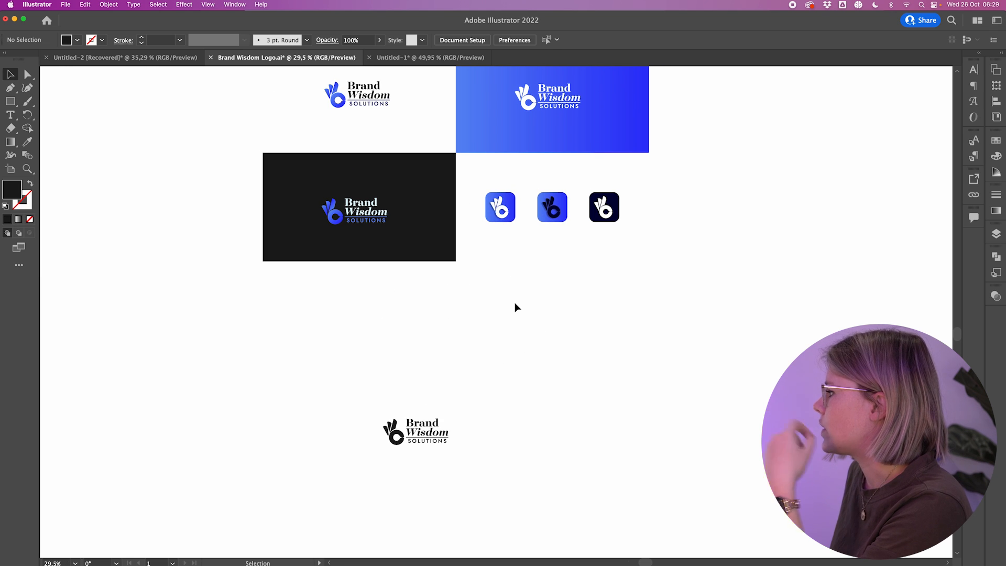
scroll(387, 422, down, 3)
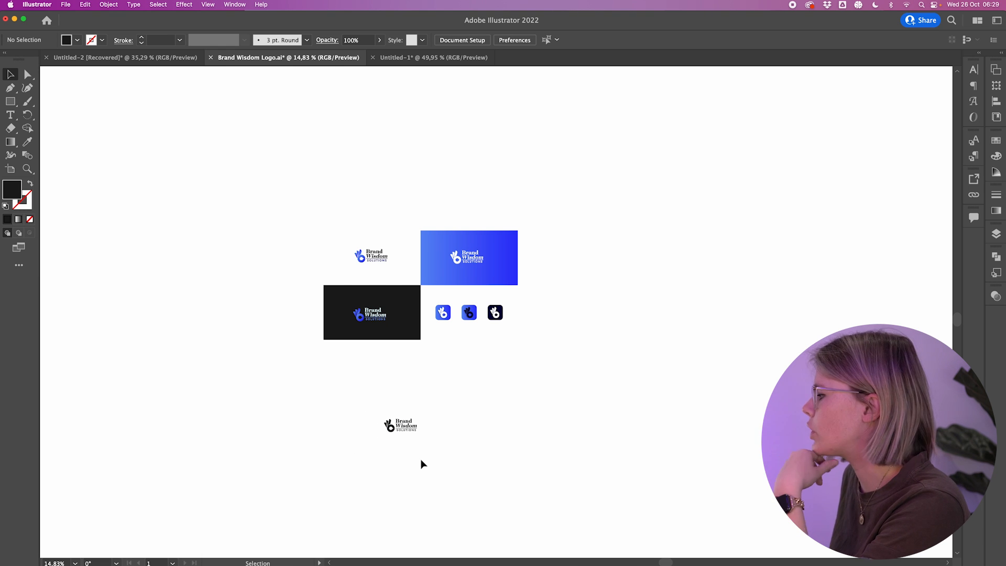
scroll(422, 462, up, 10)
scroll(420, 459, down, 3)
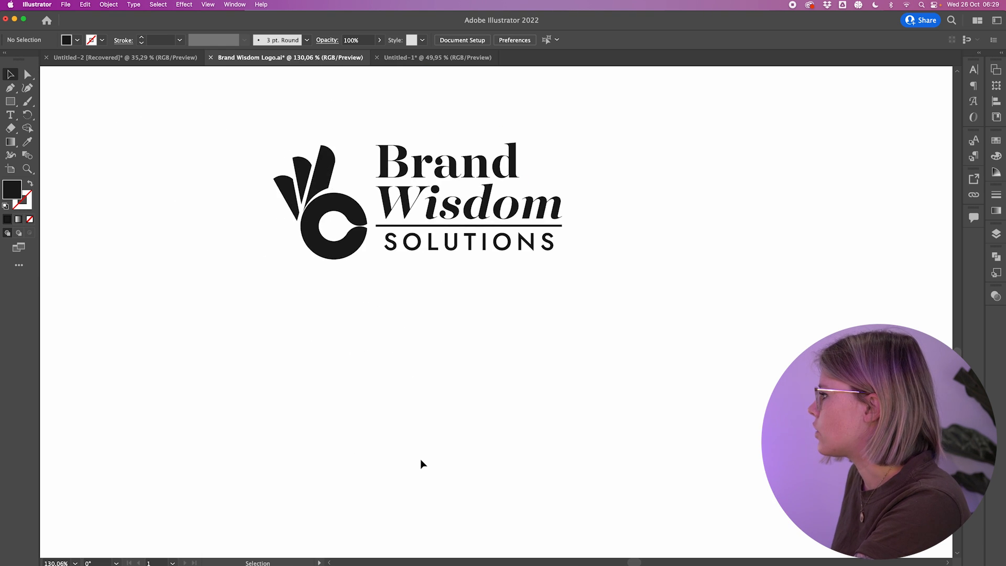
scroll(392, 391, up, 4)
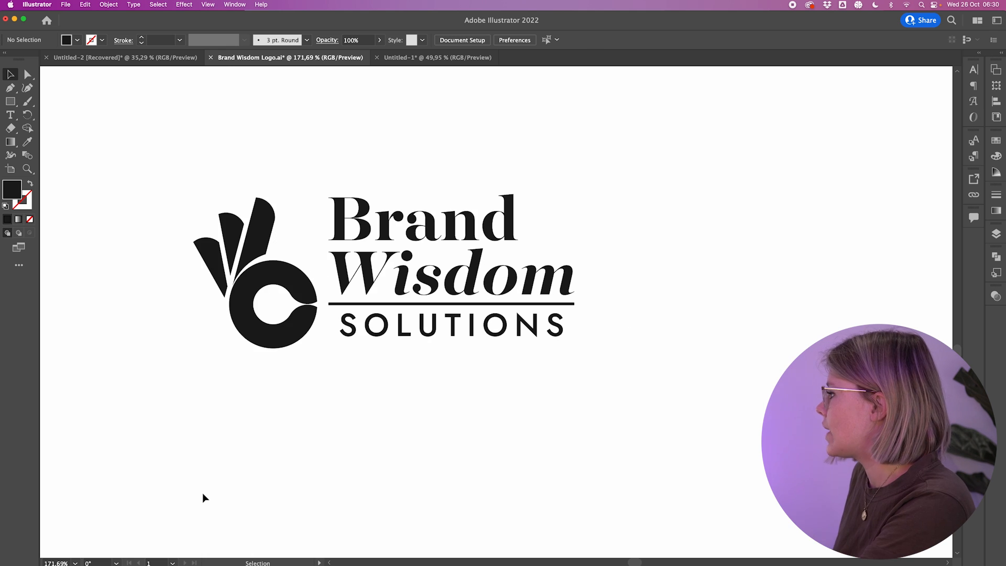
scroll(434, 312, left, 1)
scroll(434, 309, left, 1)
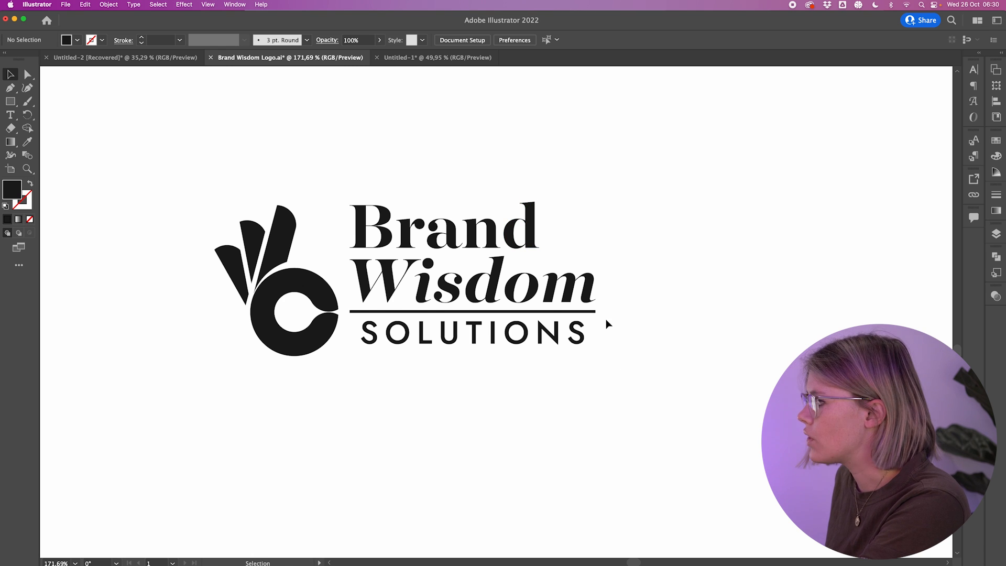
scroll(608, 321, up, 2)
scroll(608, 321, left, 2)
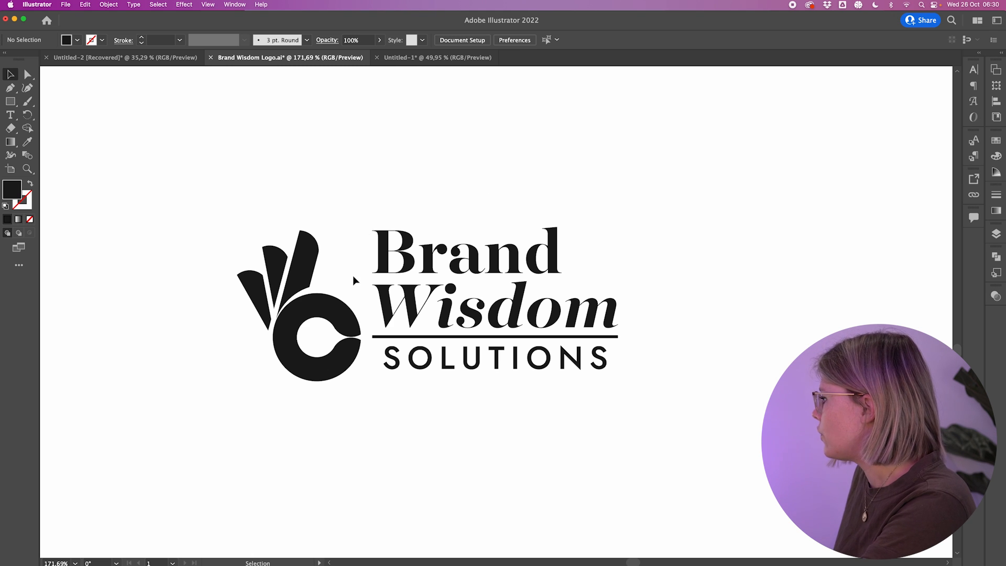
Step: Copy the hand symbol out of the one-colour logo group and place the copy in the empty space below the logo
scroll(353, 276, down, 3)
double_click(338, 257)
click(340, 257)
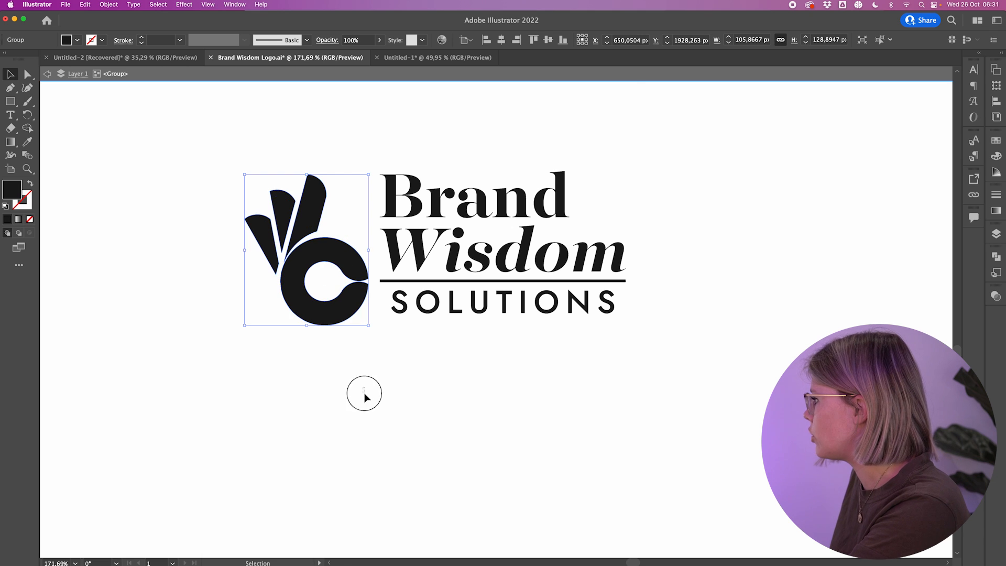
scroll(364, 394, down, 5)
key(super+v)
drag(536, 314, 405, 337)
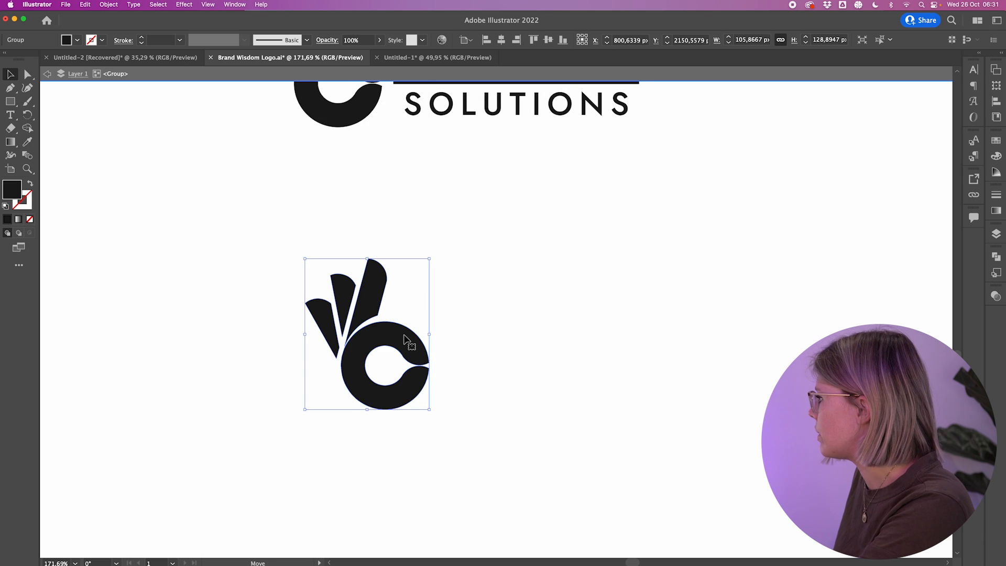
scroll(406, 337, up, 8)
key(Escape)
click(681, 292)
Step: Duplicate the separate hand symbol directly to its right for a comparison version
scroll(681, 293, down, 5)
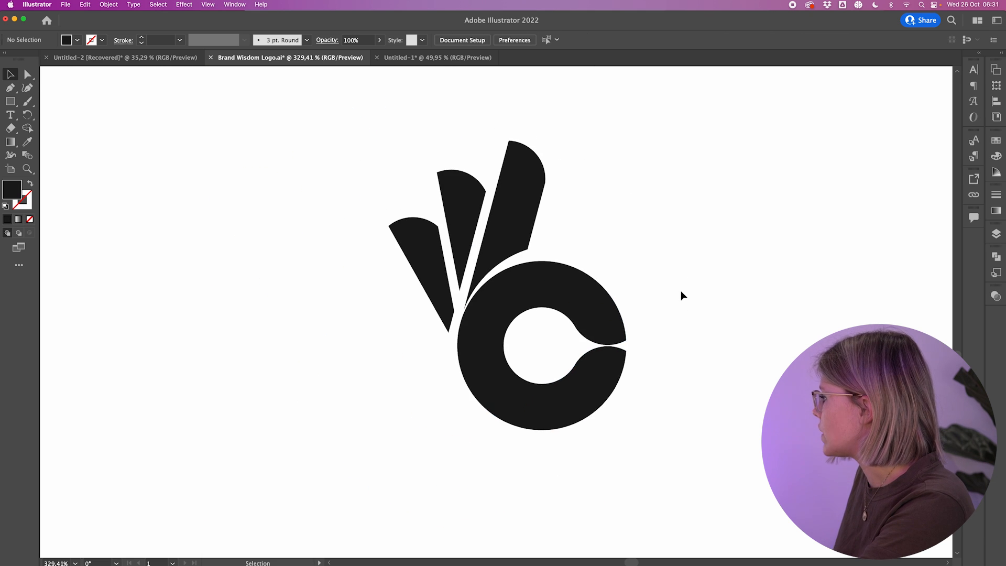
scroll(681, 292, right, 3)
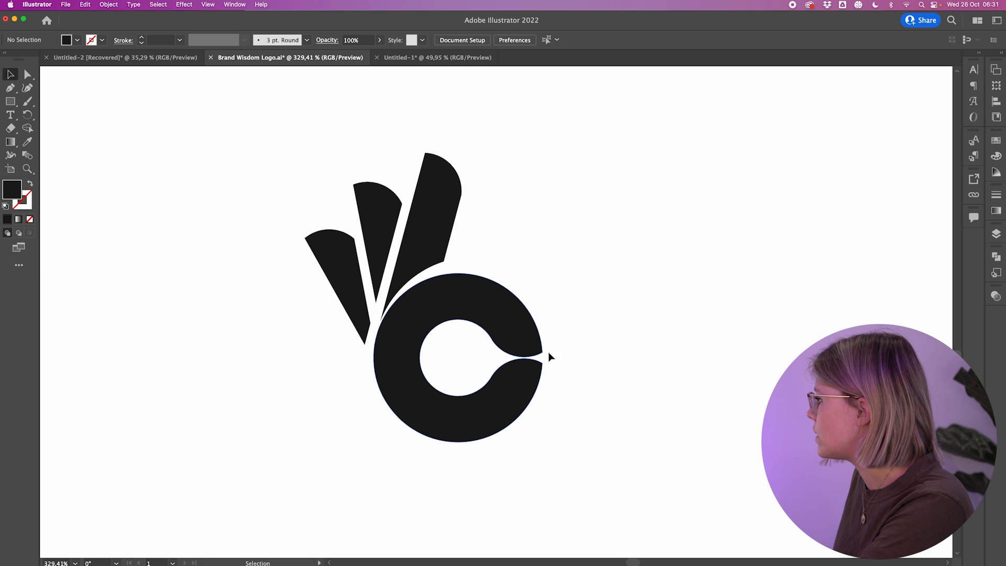
scroll(443, 312, up, 3)
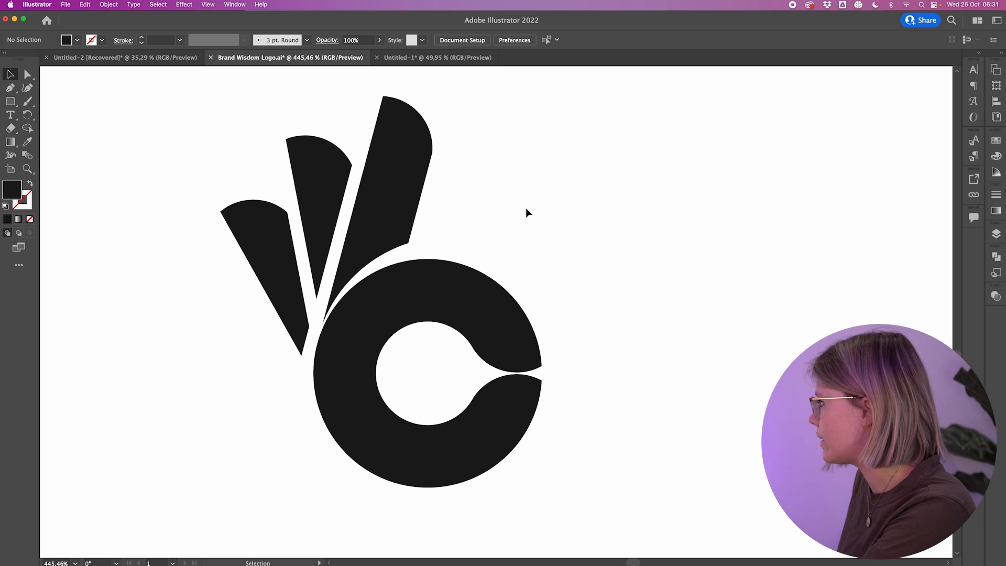
scroll(526, 209, down, 1)
scroll(526, 209, right, 4)
drag(213, 198, 636, 193)
scroll(766, 238, right, 3)
scroll(766, 238, down, 1)
click(766, 240)
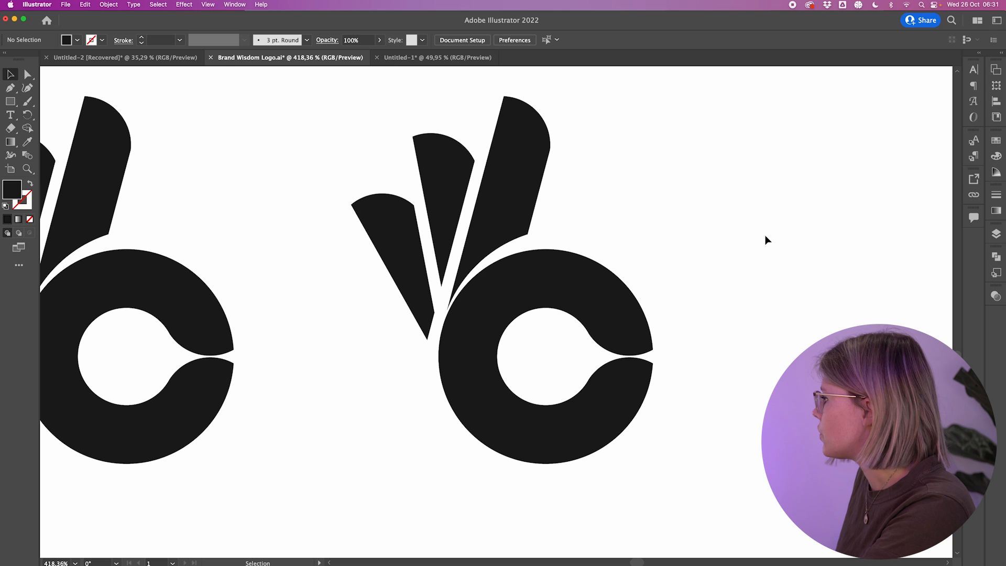
Step: Draw a circle slightly larger than the right-hand symbol's ring, centred on the ring and overlapping the finger bases
drag(10, 102, 46, 121)
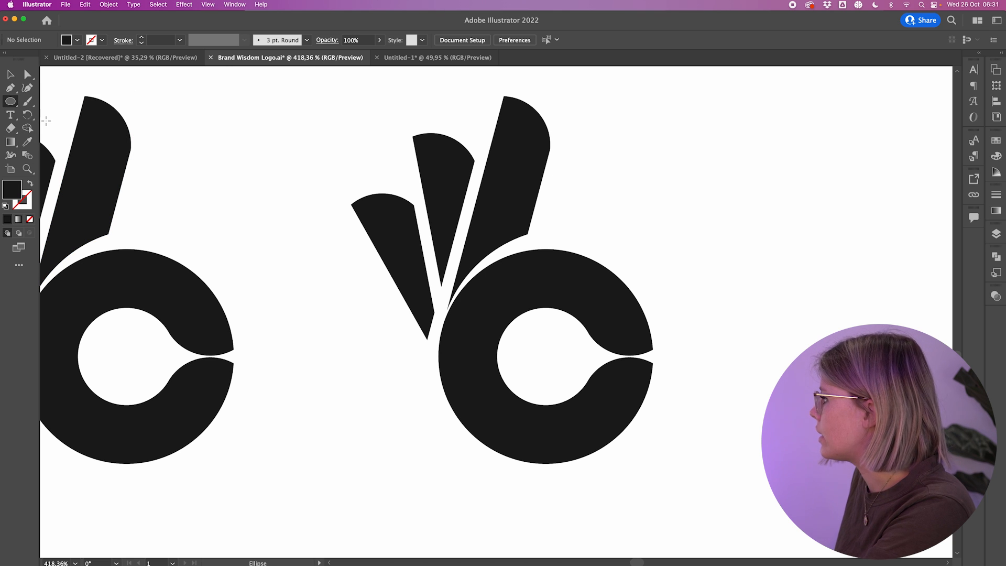
drag(545, 356, 651, 452)
drag(653, 251, 695, 236)
Step: Use the Shape Builder to remove the circle's outer band and the overlapped finger bases, widening the gap between the fingers and the ring
drag(706, 270, 360, 484)
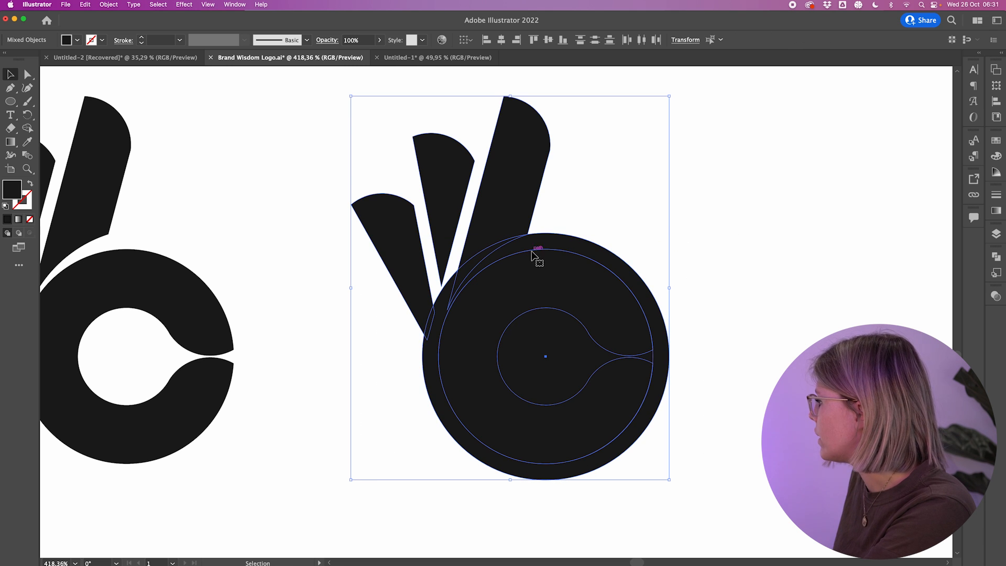
key(shift+m)
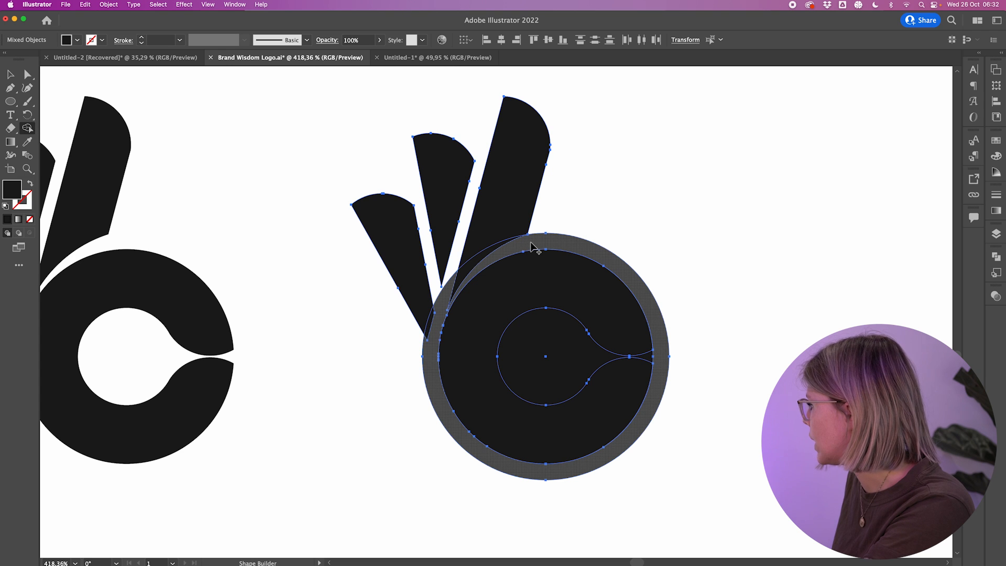
alt+click(484, 257)
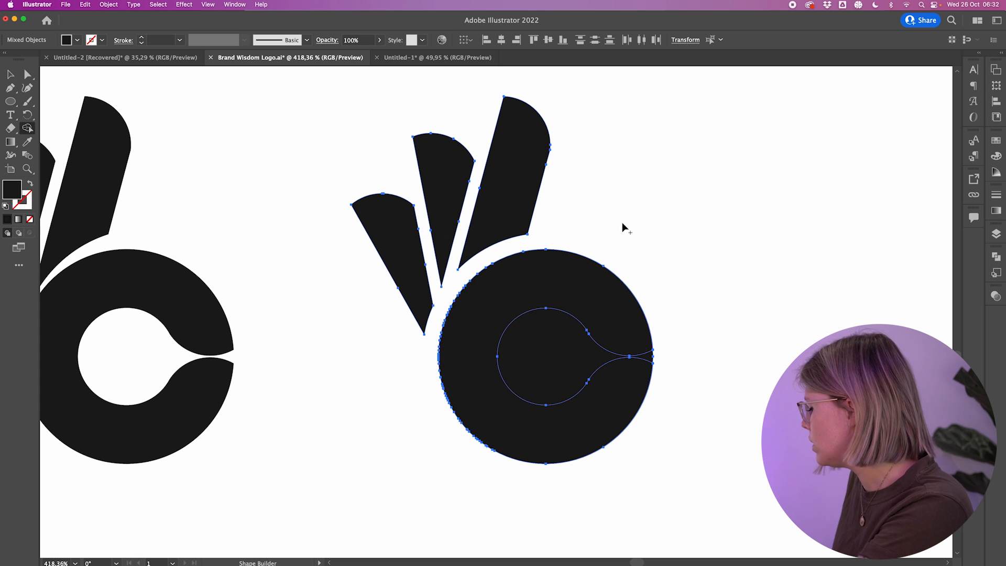
key(v)
click(697, 212)
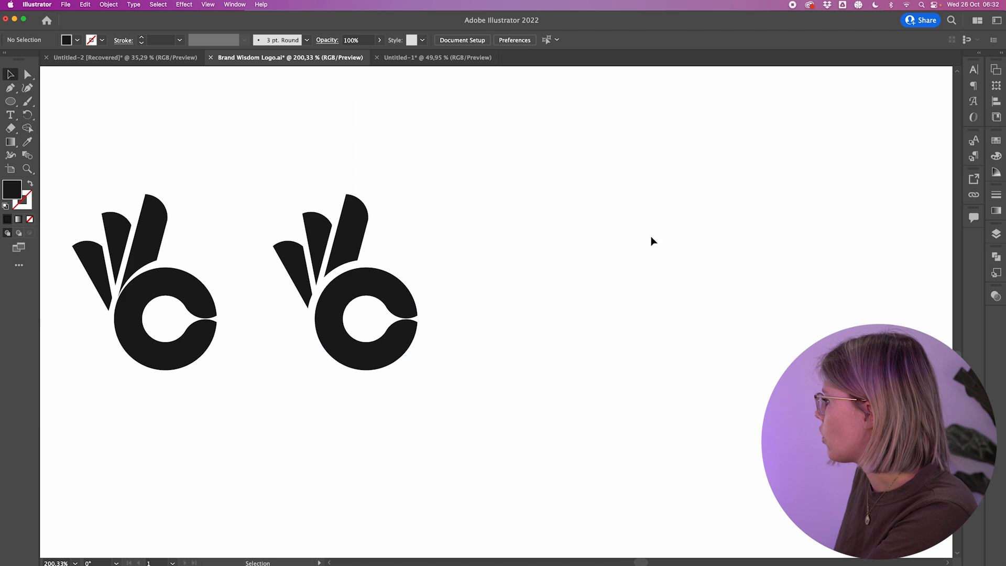
scroll(651, 241, down, 3)
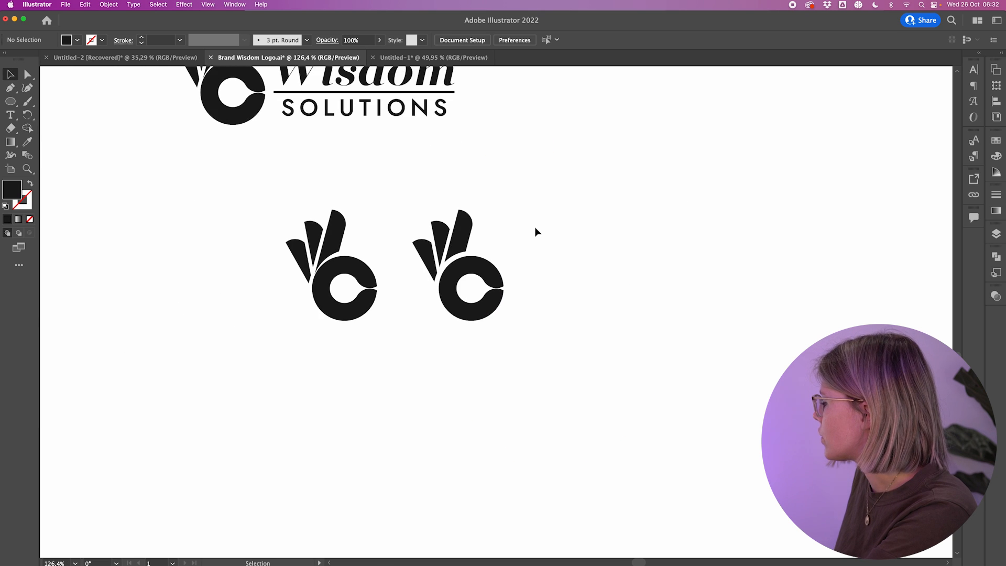
scroll(534, 233, up, 4)
scroll(535, 232, down, 2)
scroll(534, 232, down, 3)
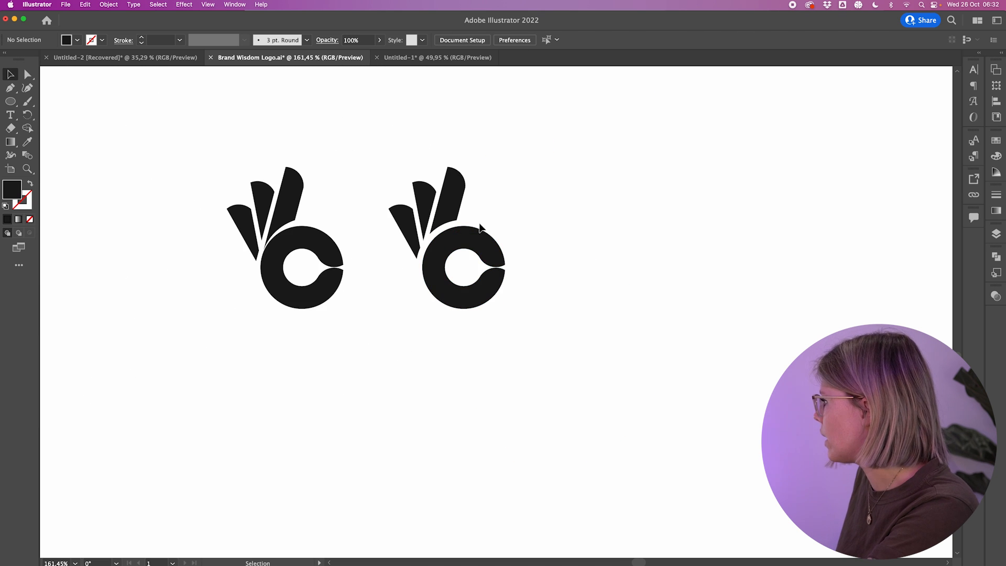
Step: Duplicate the hand symbol with the widened finger gap to its right as a third version
drag(479, 242, 680, 232)
click(750, 252)
scroll(267, 236, up, 5)
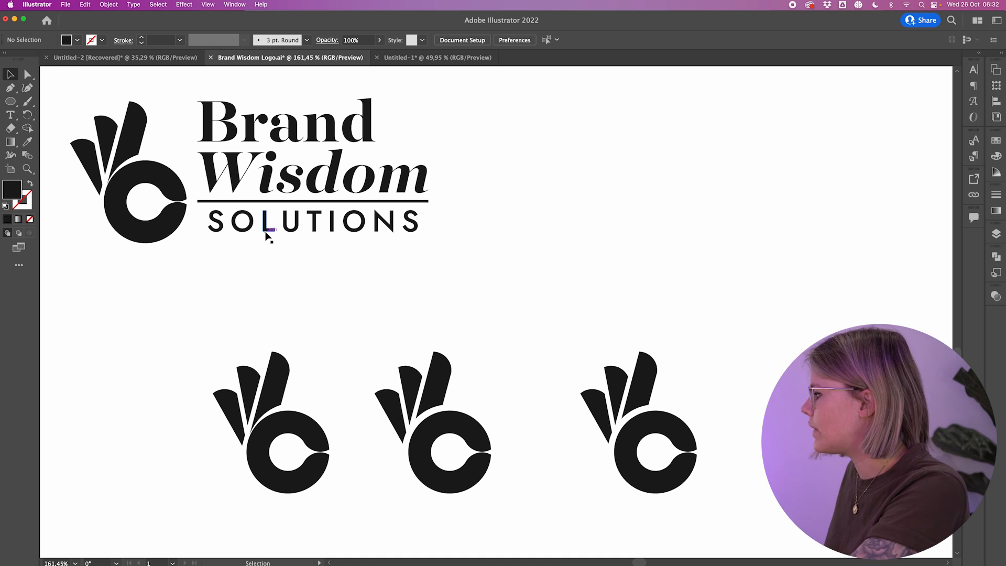
scroll(297, 300, down, 5)
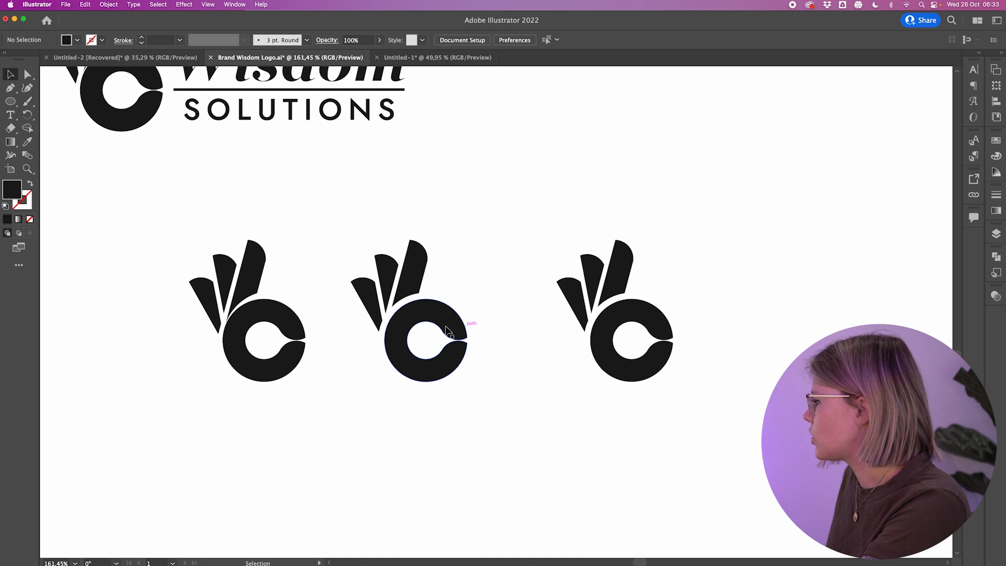
Step: Add the text label "A" to the left of the row of hand symbols
scroll(304, 261, left, 4)
scroll(304, 261, up, 1)
key(t)
click(223, 350)
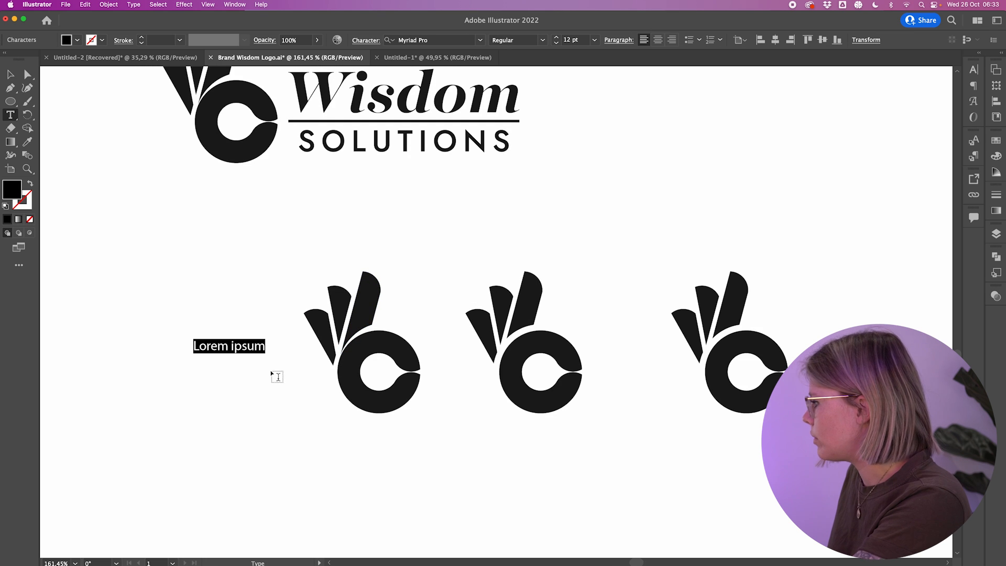
text(A)
key(Escape)
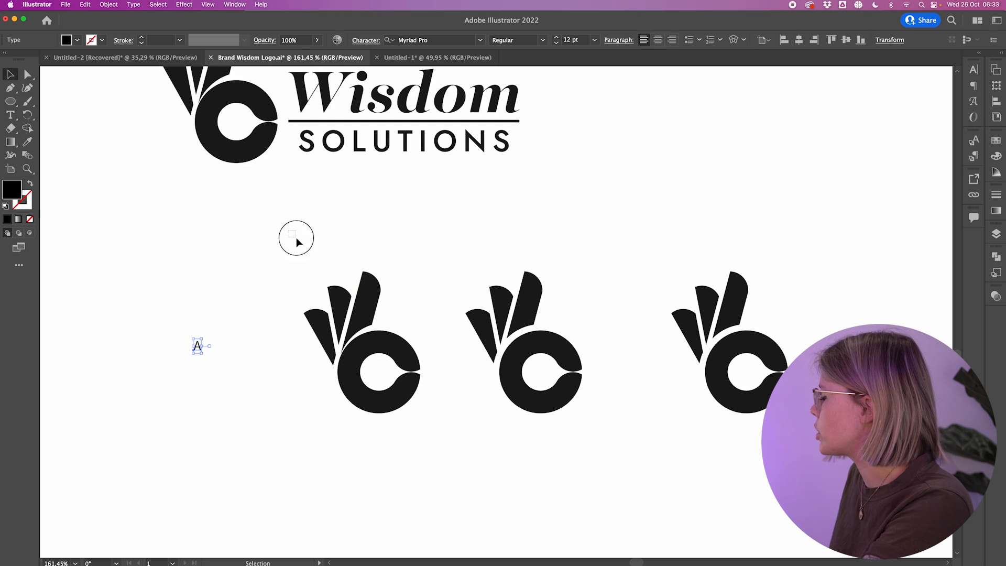
click(289, 232)
Step: Examine the ring's narrow opening on the third hand symbol, both close up and at a small size
scroll(297, 242, right, 4)
scroll(297, 243, down, 2)
scroll(297, 242, right, 4)
scroll(297, 242, up, 5)
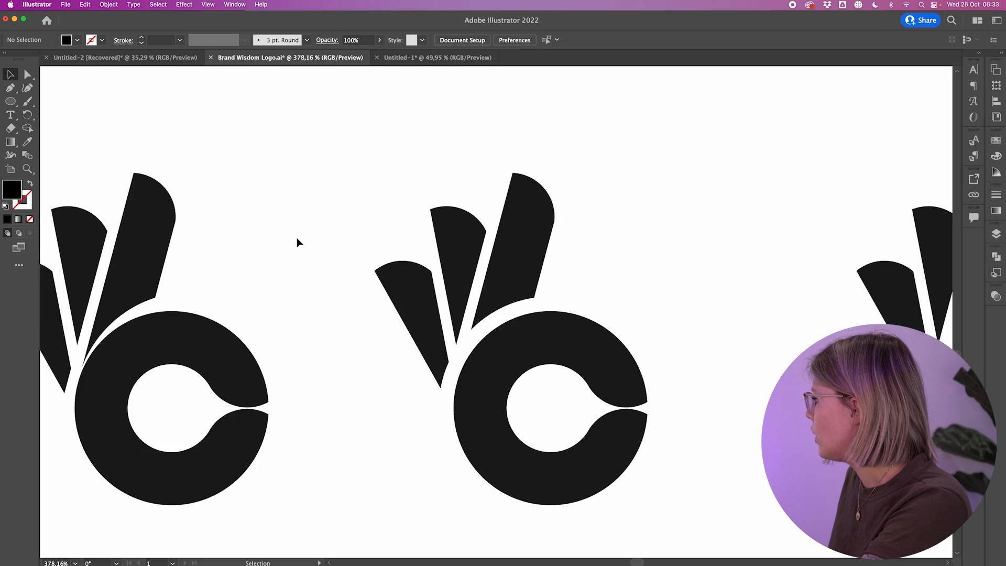
scroll(296, 242, left, 4)
scroll(296, 242, up, 3)
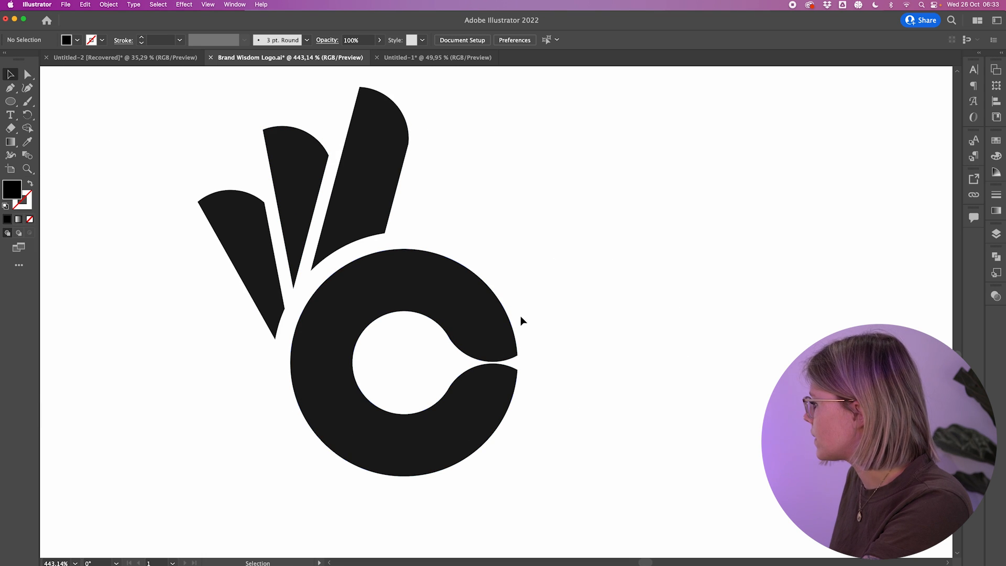
click(458, 311)
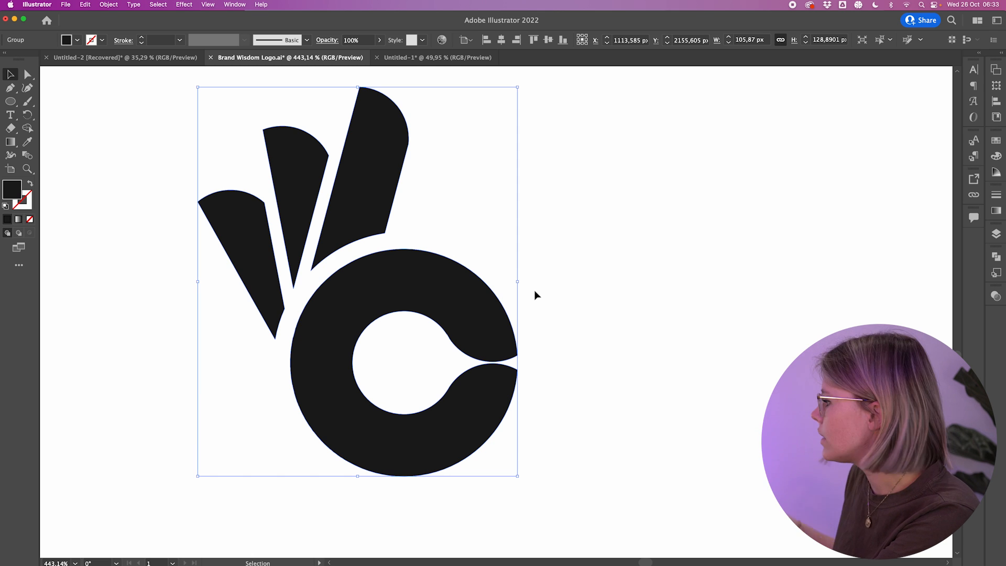
click(539, 384)
scroll(543, 385, up, 3)
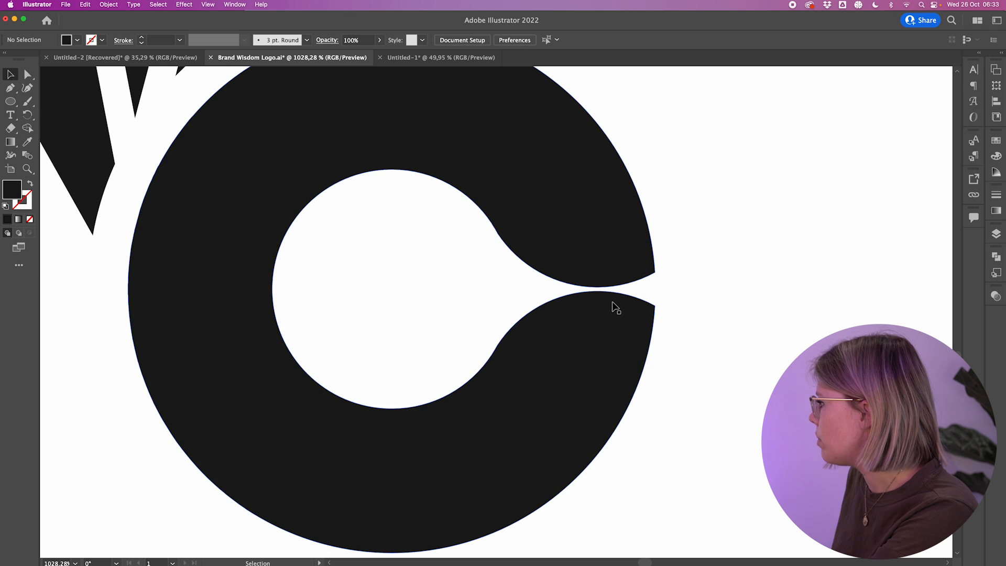
scroll(613, 303, down, 9)
scroll(710, 319, right, 2)
scroll(561, 297, up, 5)
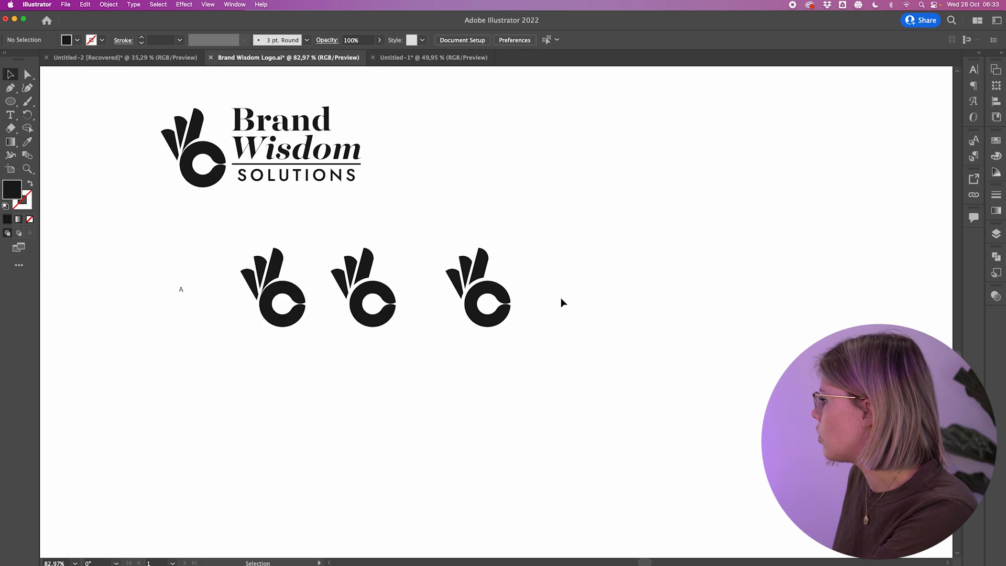
scroll(561, 298, up, 2)
scroll(556, 294, left, 2)
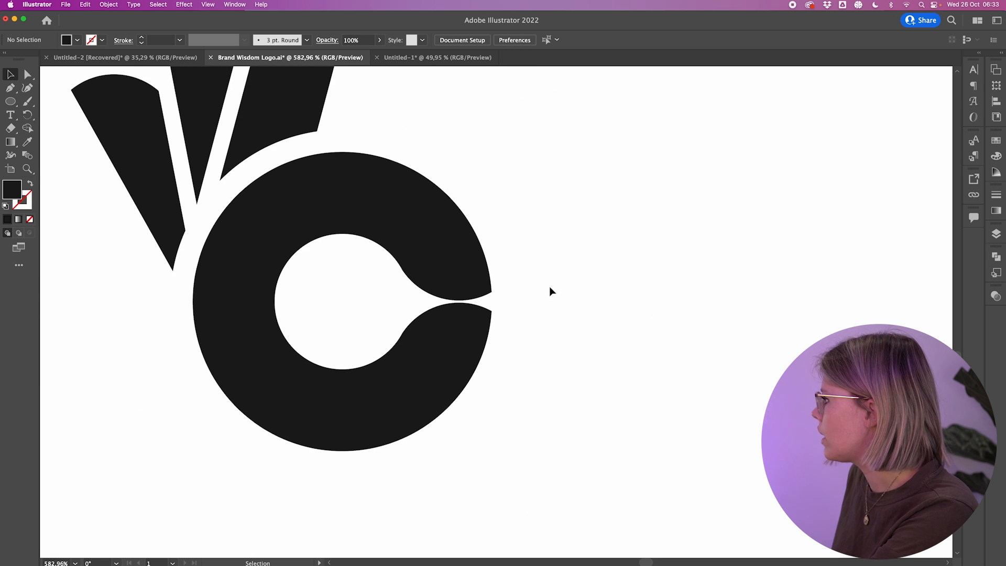
Step: Isolate the third symbol's ring and offset its path by -2 px with miter joins to get a thinner ring
double_click(467, 230)
click(468, 236)
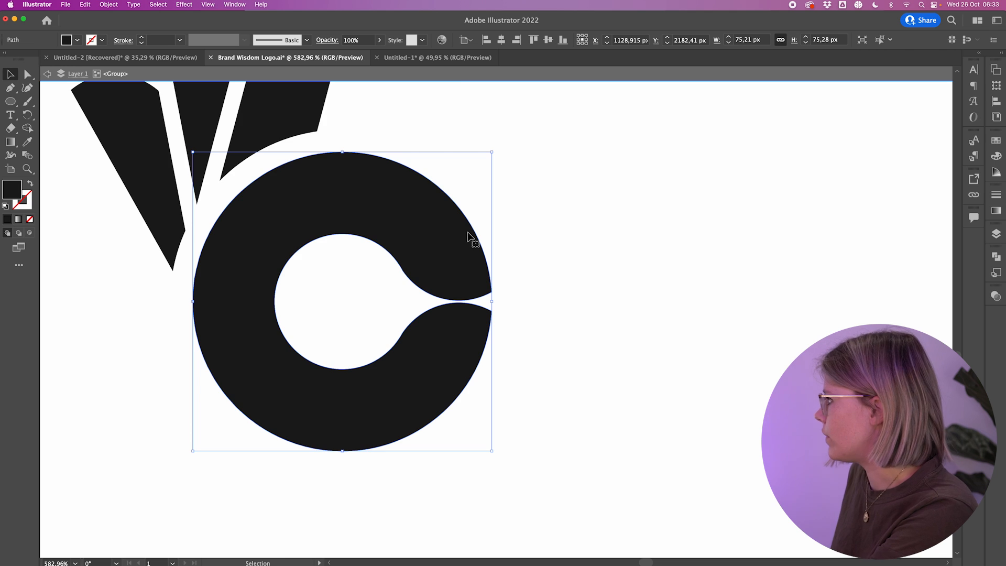
scroll(290, 211, up, 3)
click(108, 4)
click(278, 275)
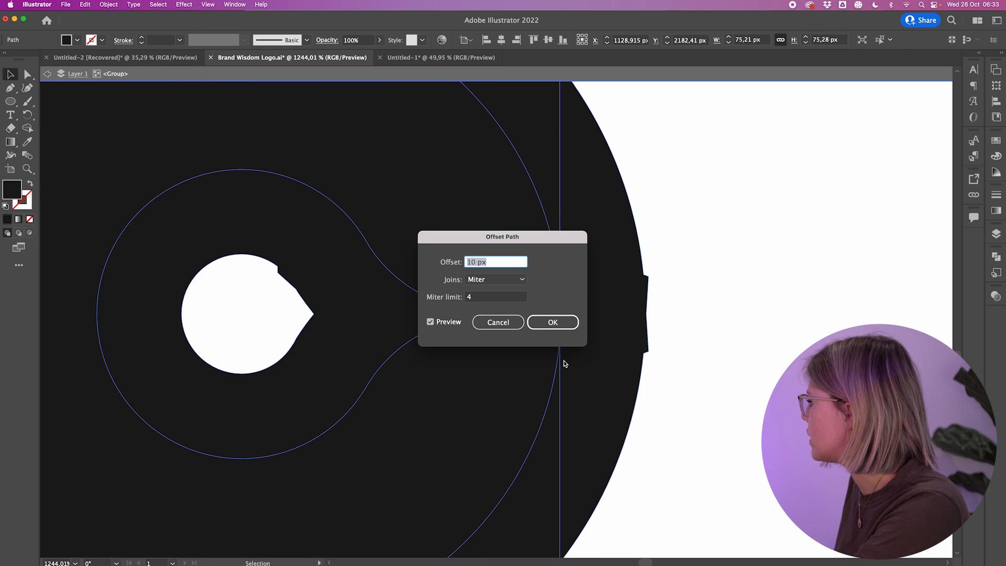
key(Down)
key(Down)
key(Down)
key(Down)
key(Down)
key(Down)
key(Down)
key(Down)
drag(472, 238, 696, 200)
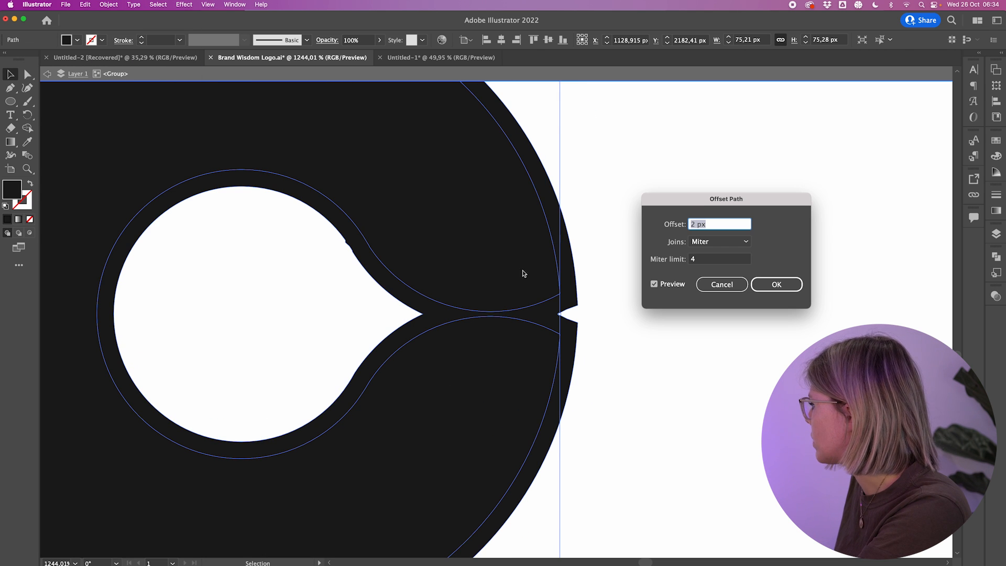
key(Down)
key(Down)
key(Down)
key(Down)
key(Return)
scroll(608, 297, down, 5)
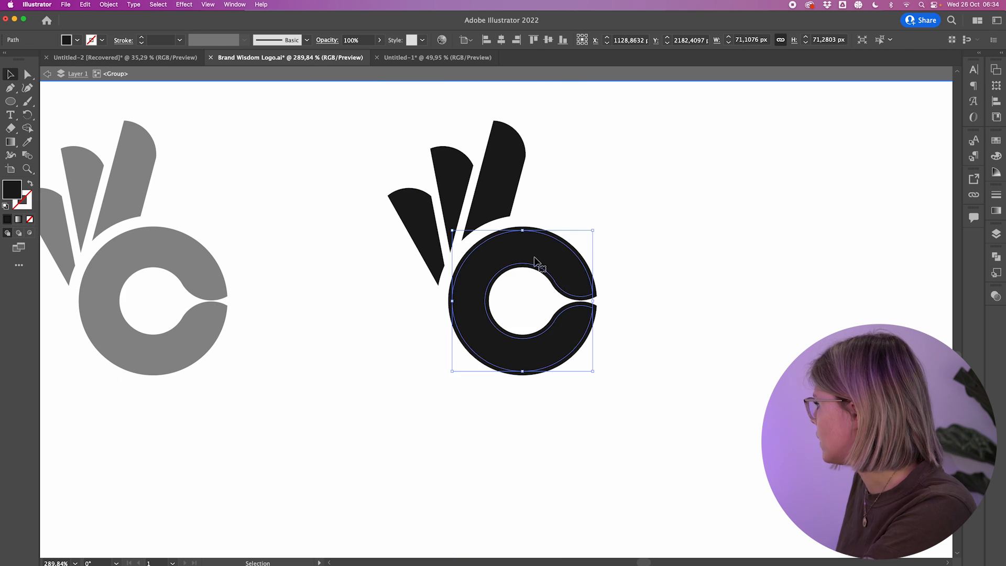
Step: Move the thinner ring to the right of the third symbol and copy the three fingers above it to form a fourth version
drag(533, 260, 732, 261)
click(454, 176)
shift+click(516, 153)
shift+click(417, 215)
alt+drag(459, 178, 664, 177)
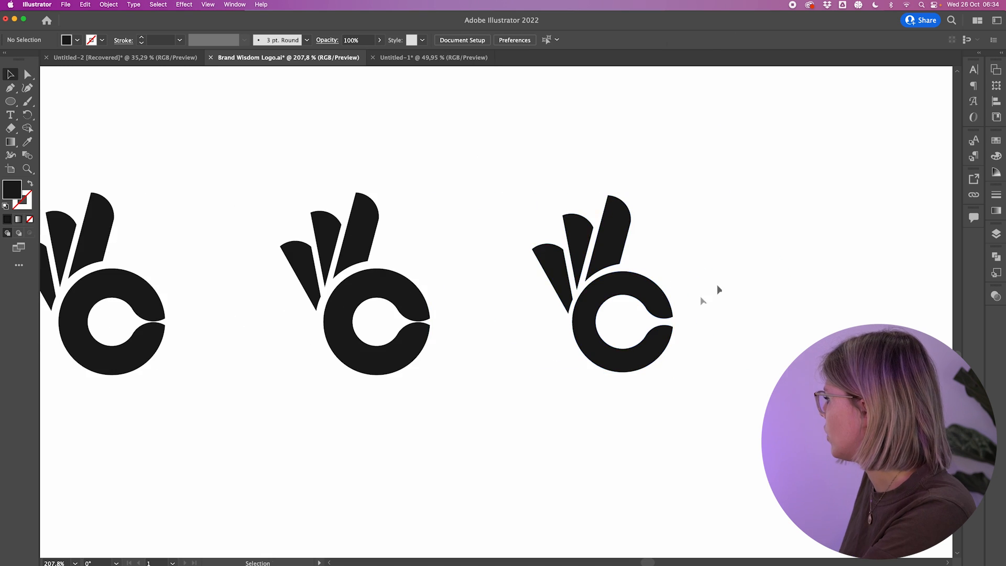
Step: Round the right-hand tip corners of the two shorter fingers on the fourth hand symbol
scroll(435, 215, up, 3)
scroll(435, 217, up, 2)
click(349, 255)
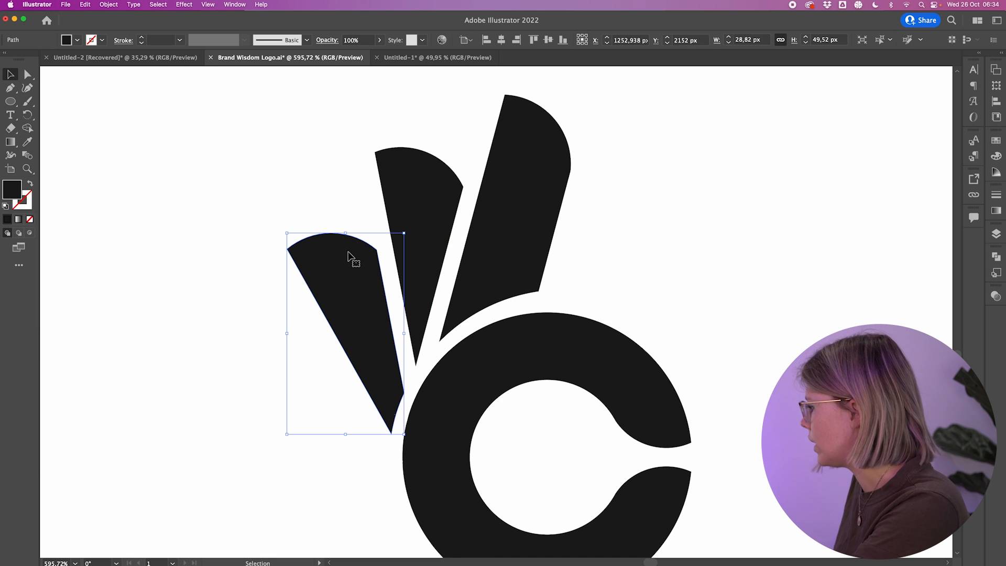
click(438, 199)
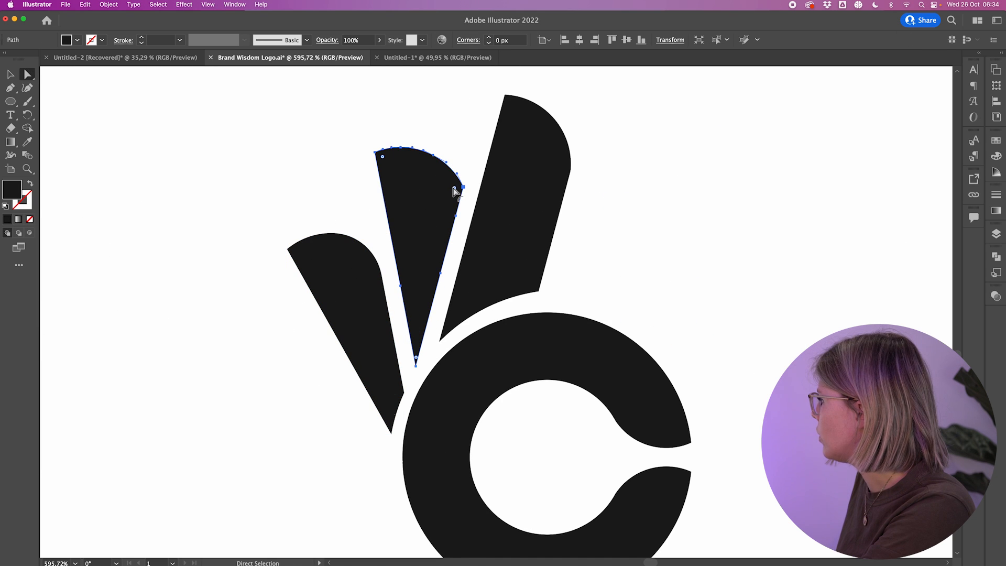
drag(453, 187, 305, 239)
click(512, 185)
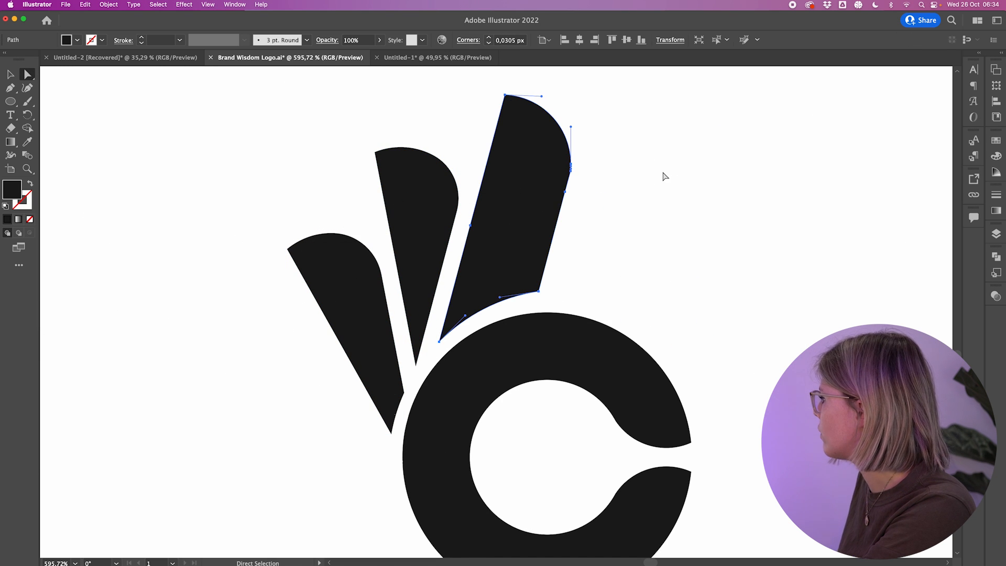
click(663, 176)
Step: Add a 1 pt stroke to the fourth symbol's ring in the same dark colour and compare it with the other versions
scroll(663, 176, down, 8)
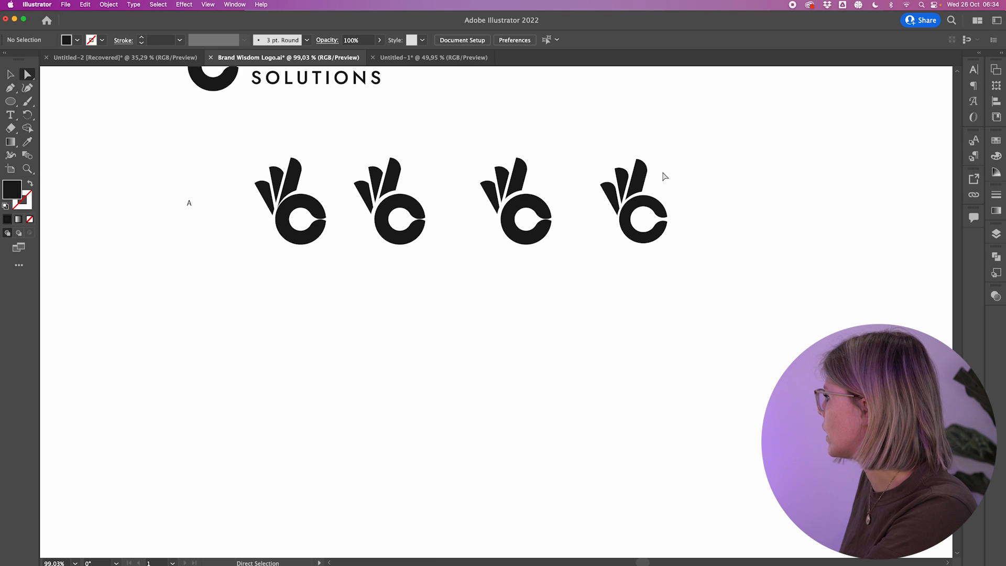
scroll(663, 176, right, 3)
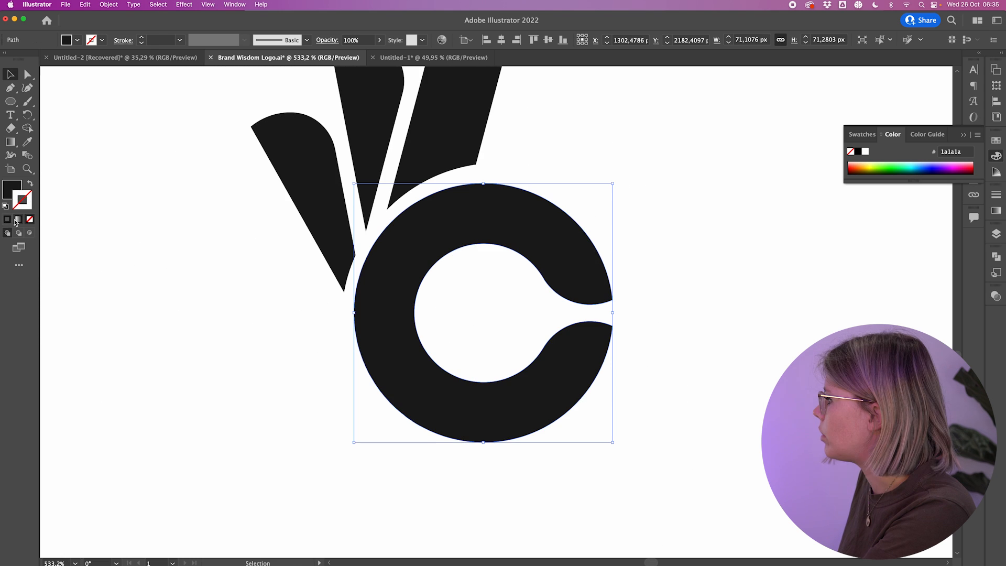
click(7, 219)
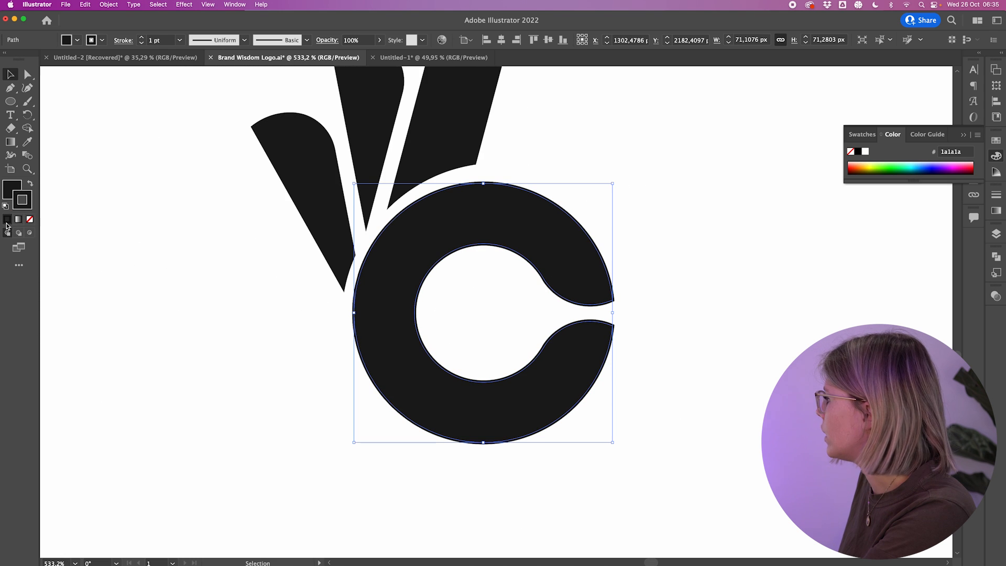
click(565, 151)
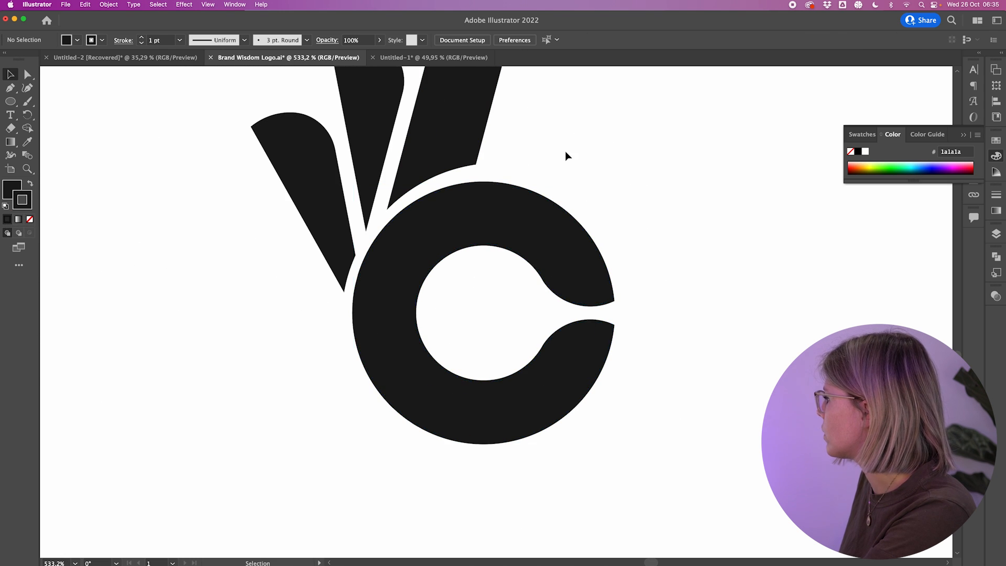
scroll(565, 151, down, 4)
scroll(565, 151, down, 4)
scroll(565, 151, up, 3)
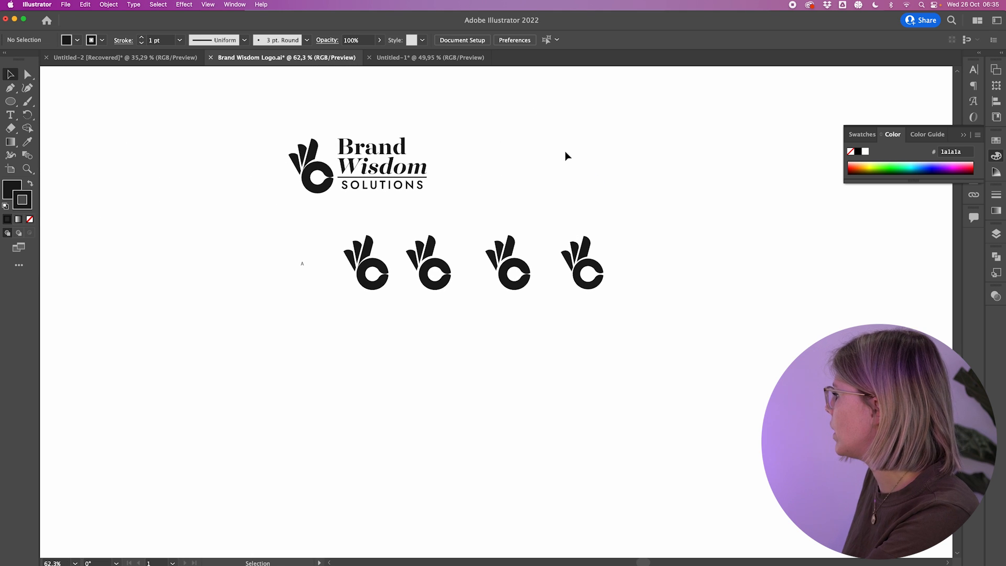
scroll(548, 209, up, 4)
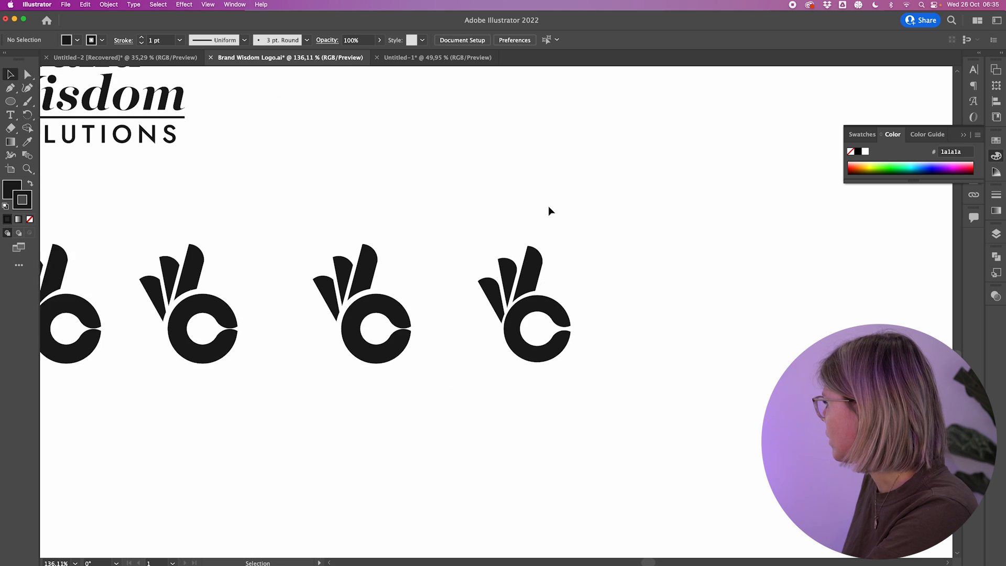
Step: Rotate the fourth symbol's three fingers slightly clockwise and adjust their position above the ring
drag(433, 226, 539, 283)
scroll(532, 221, up, 6)
drag(527, 208, 549, 222)
drag(471, 320, 489, 310)
click(562, 316)
scroll(562, 317, down, 10)
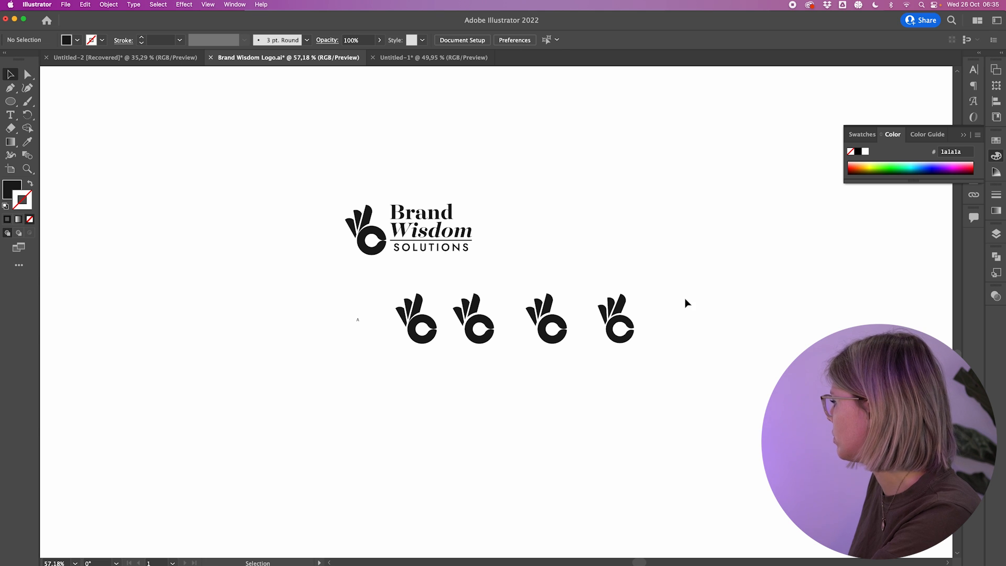
Step: Place a vertical guide through the base point of the fourth symbol's middle finger and select its three fingers
scroll(655, 301, up, 8)
drag(42, 134, 404, 174)
click(479, 202)
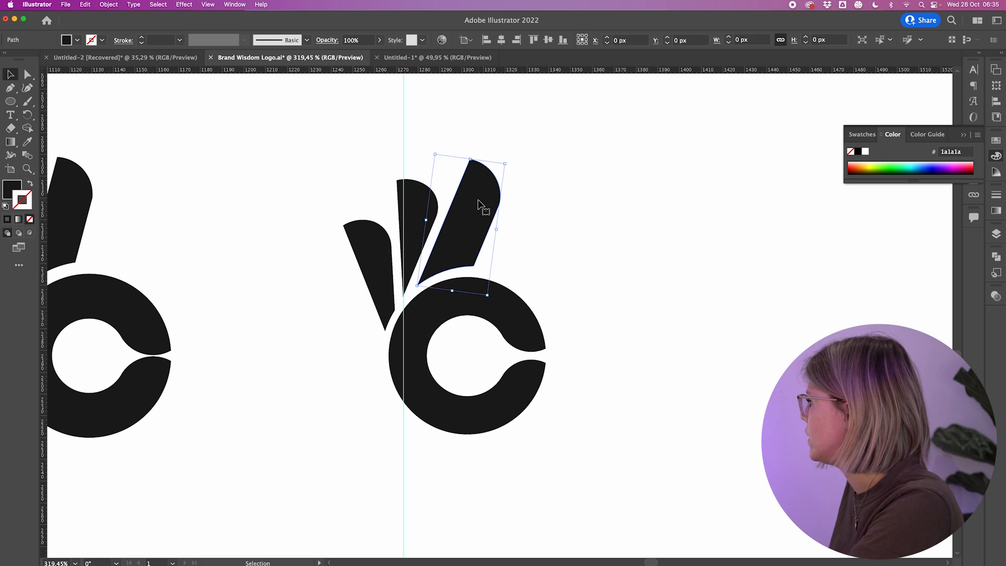
shift+click(422, 204)
shift+click(363, 248)
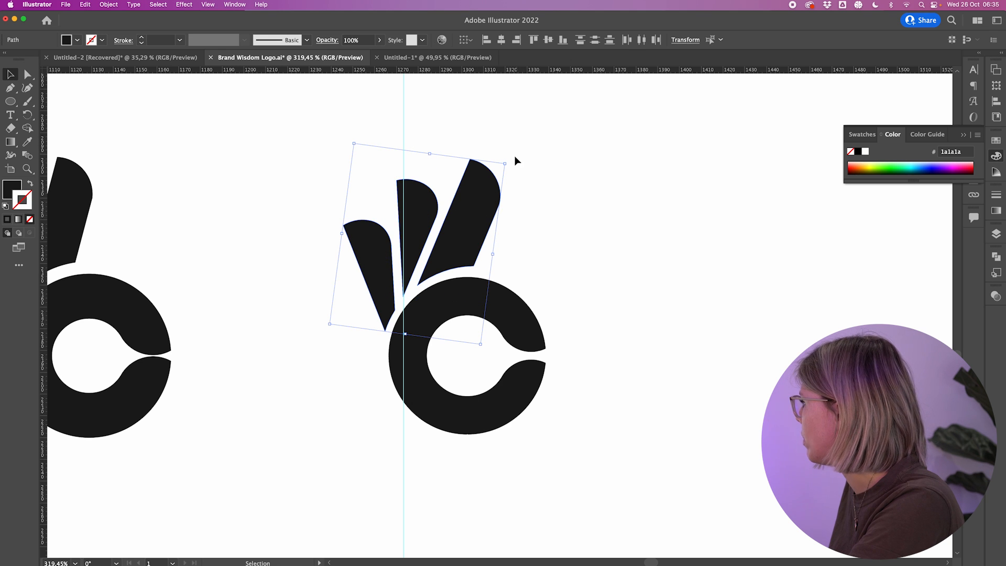
Step: Rotate the three fingers slightly clockwise until the middle finger's straight edge runs along the vertical guide, nudging them right to fit
drag(509, 162, 516, 163)
key(Right)
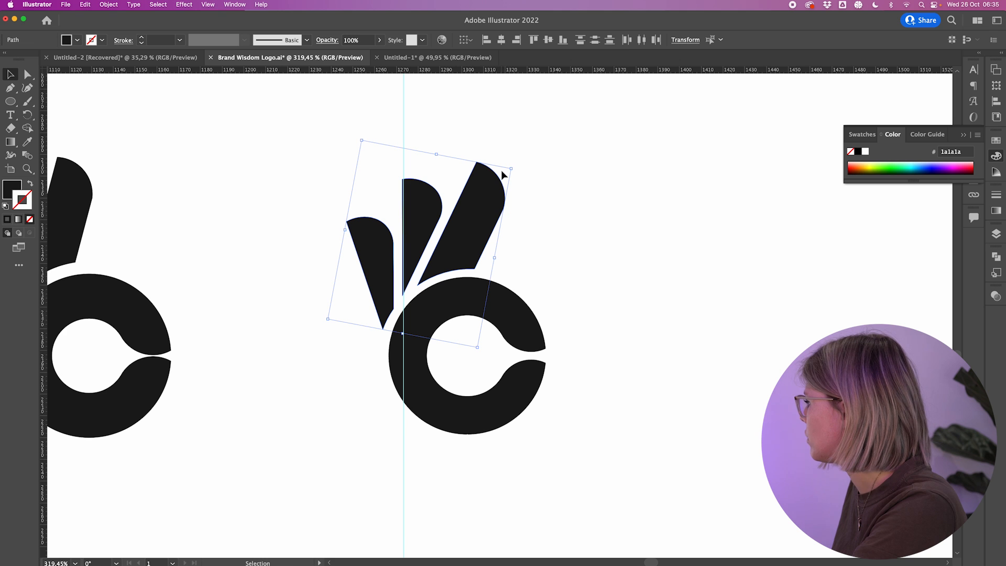
click(591, 174)
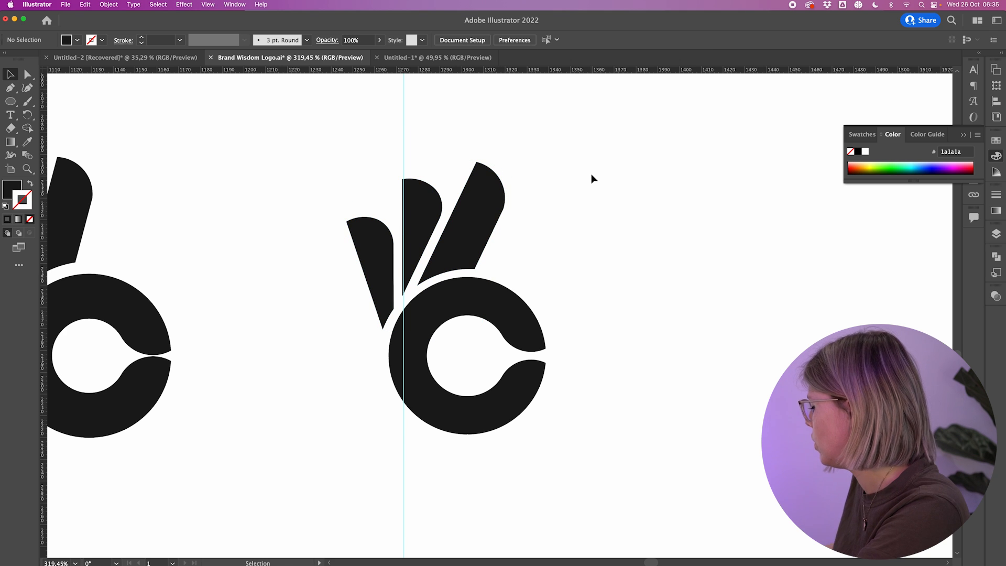
Step: Show the separate copy of the hand icon below the logo variations at 100% zoom
scroll(590, 174, down, 10)
scroll(590, 174, up, 2)
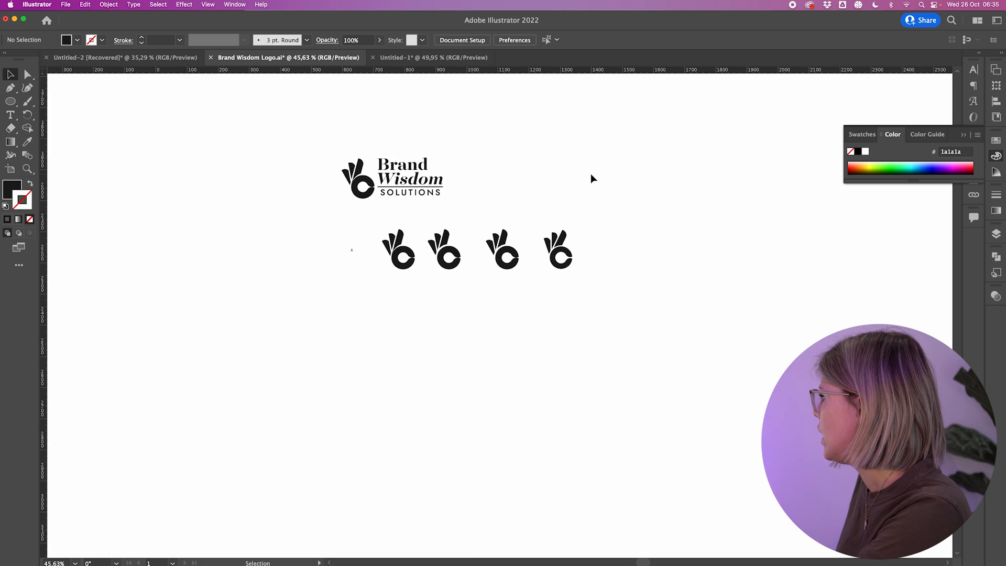
scroll(614, 237, up, 3)
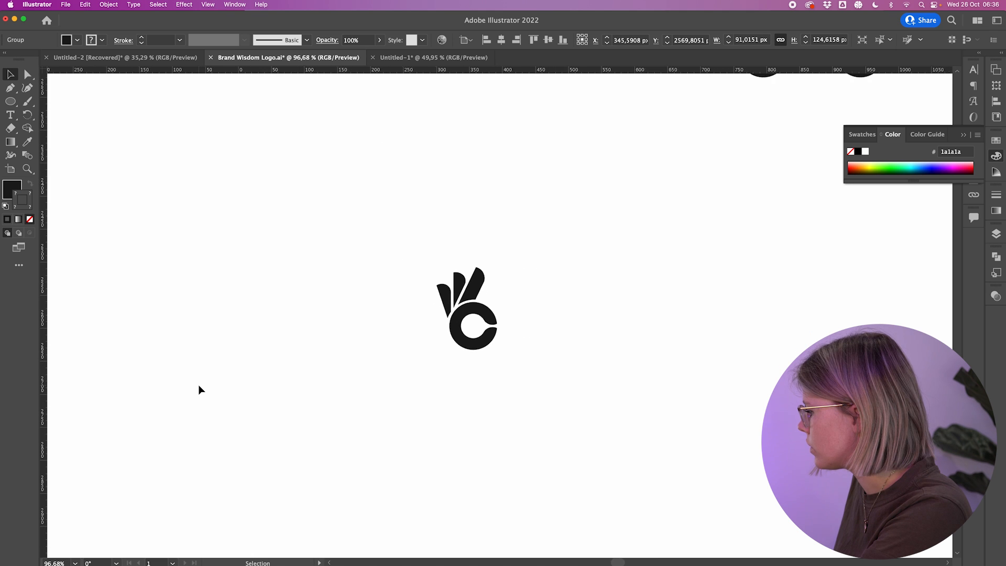
click(53, 562)
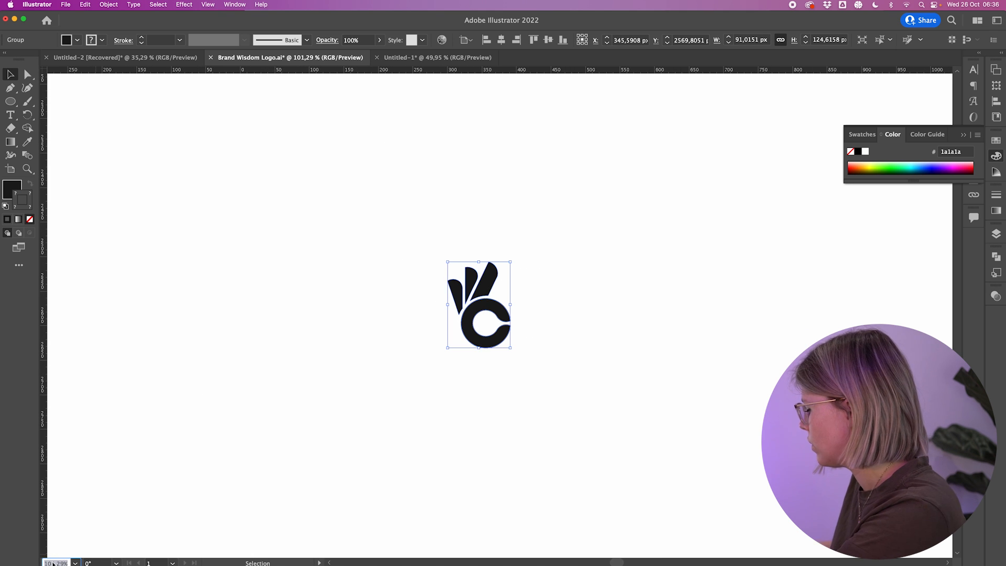
text(100)
key(Return)
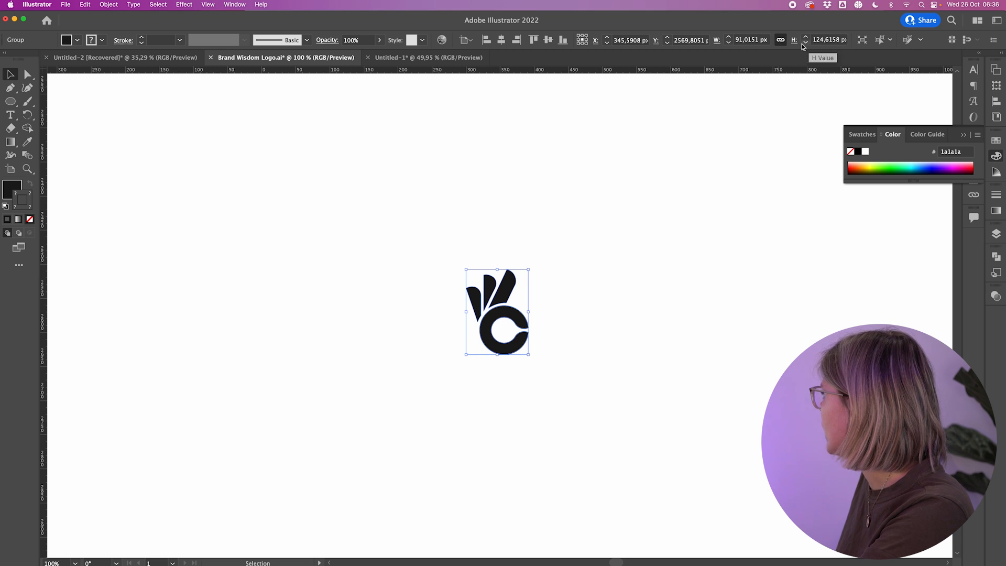
Step: Resize the hand icon copy proportionally to a width of 32 px
click(780, 41)
click(746, 40)
text(32)
key(Return)
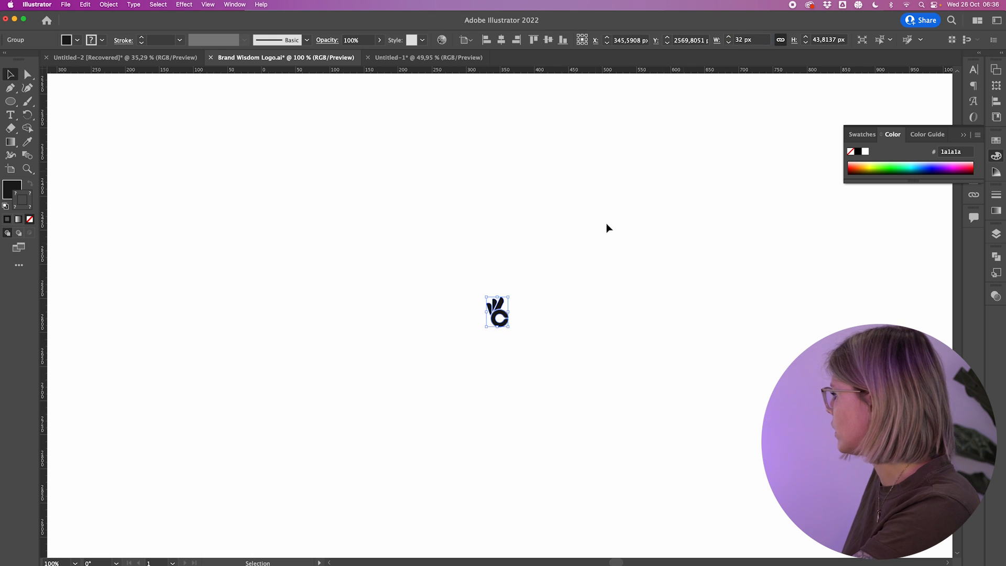
click(594, 244)
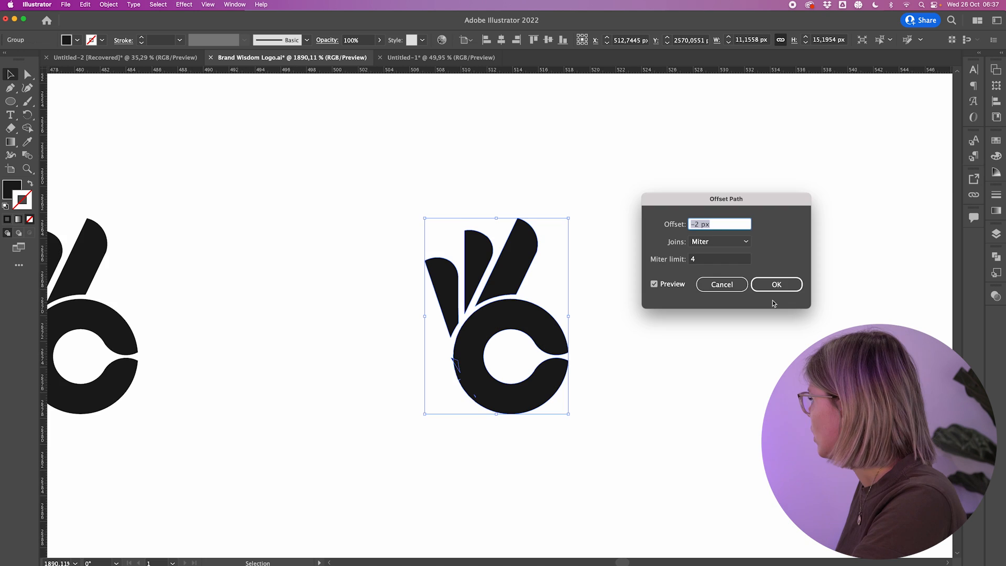
Step: Dismiss the path offset and remove the stray anchor point that forms the notch in the C shape's lower-left outer edge
click(729, 284)
scroll(521, 404, up, 5)
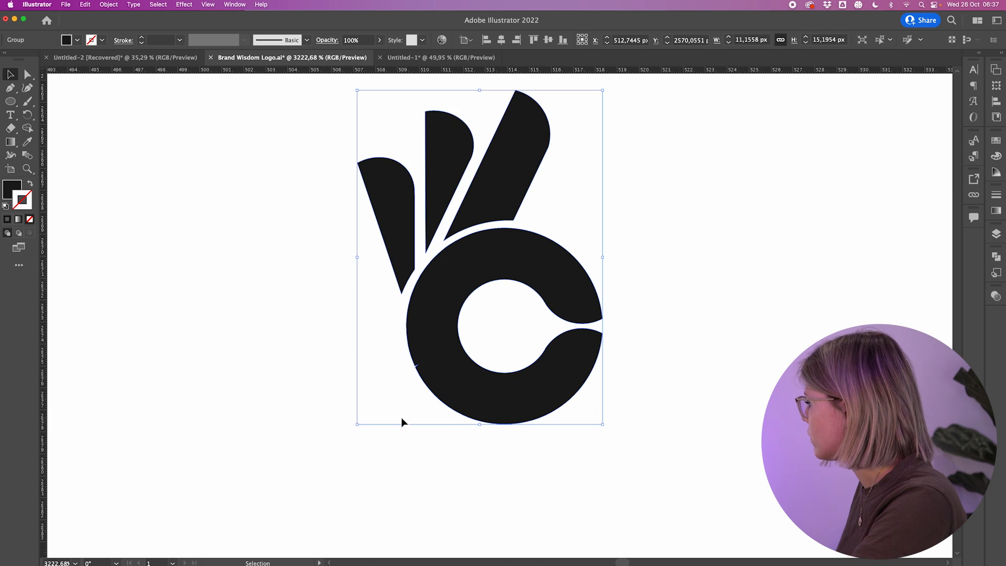
scroll(429, 376, up, 3)
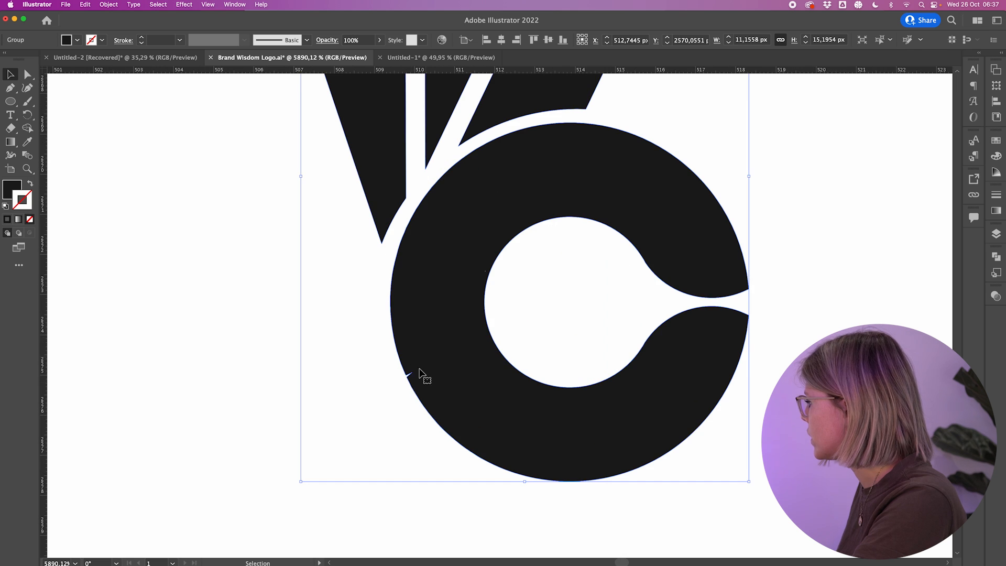
scroll(495, 385, up, 8)
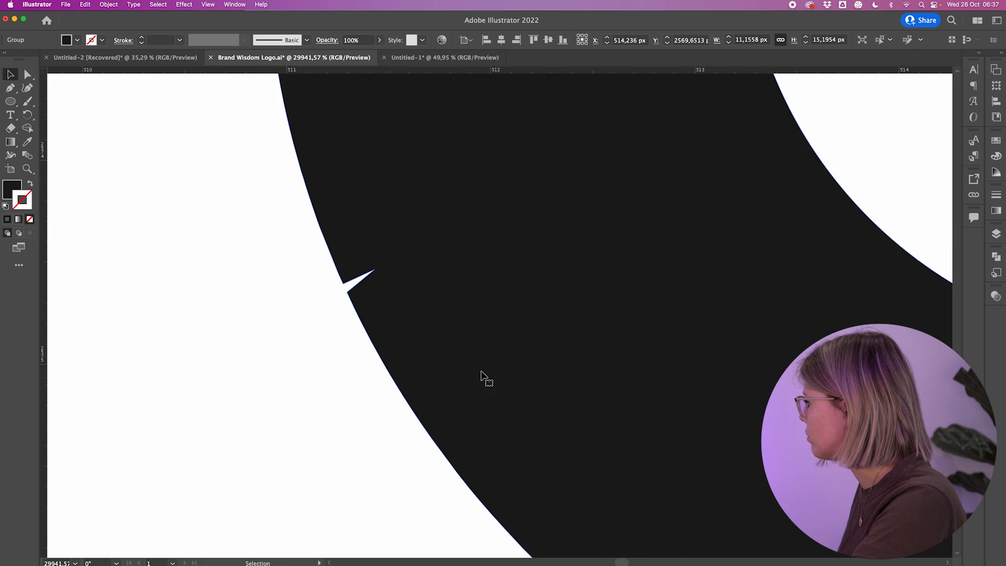
scroll(402, 261, down, 2)
scroll(404, 261, up, 1)
key(a)
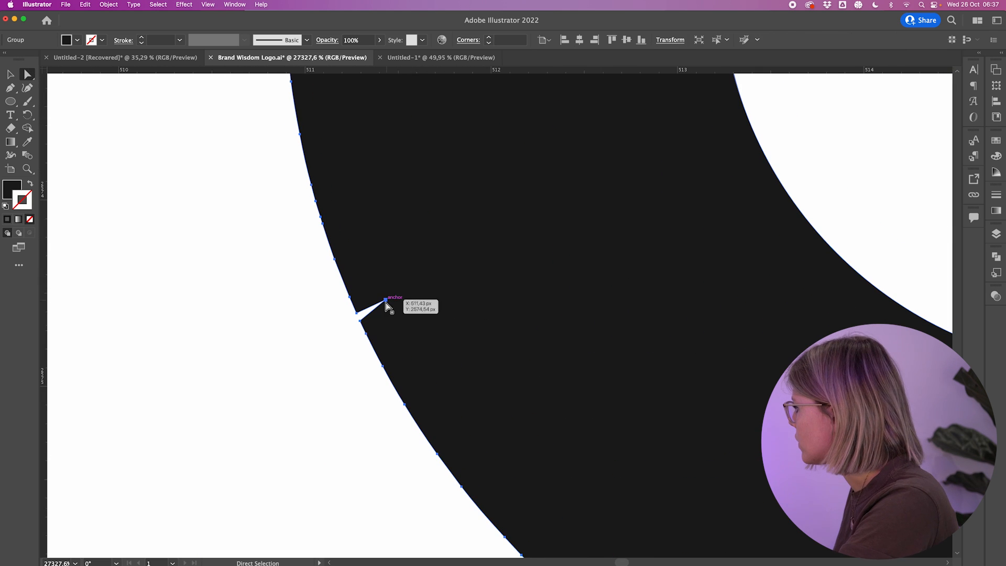
click(385, 301)
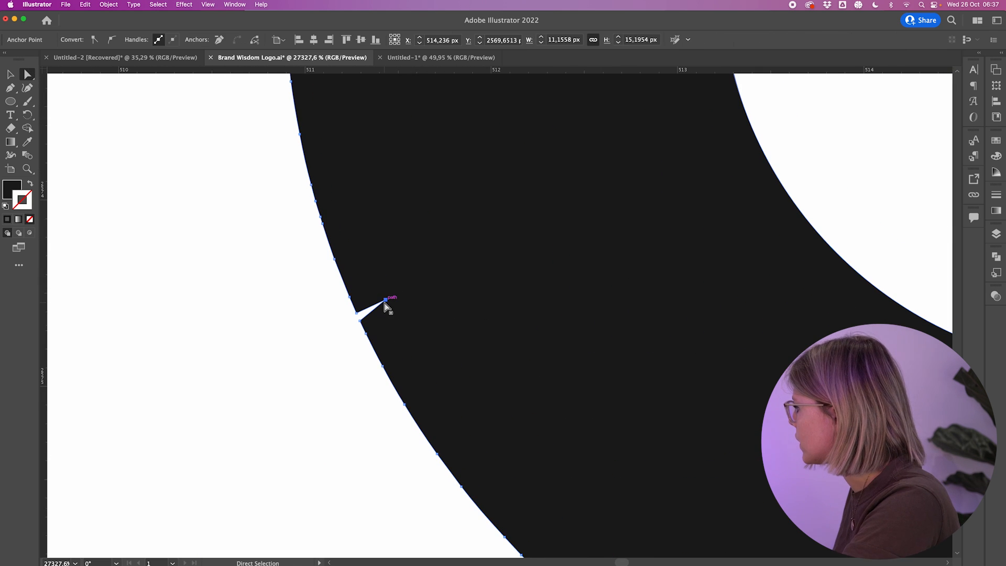
click(219, 40)
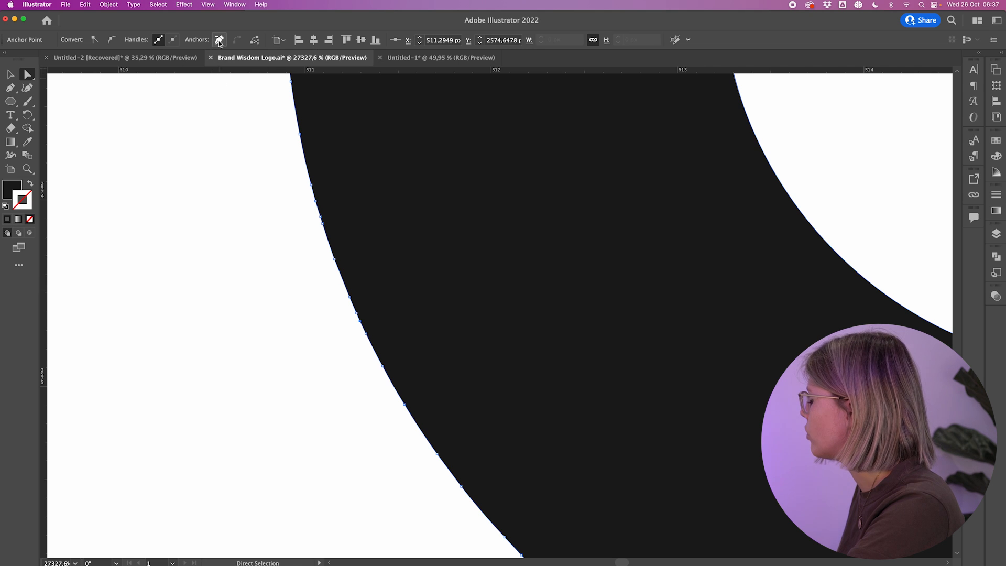
click(265, 261)
scroll(265, 260, down, 5)
drag(225, 196, 419, 416)
click(367, 401)
scroll(362, 400, down, 4)
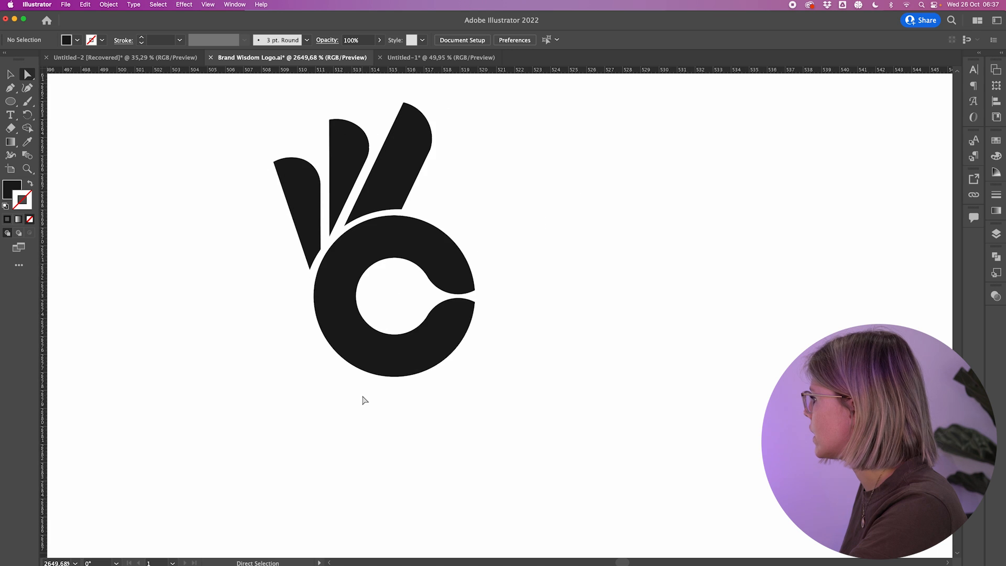
Step: Try simplifying the C shape's path to fewer anchor points, with the Simplify Curve value at 11%
click(384, 246)
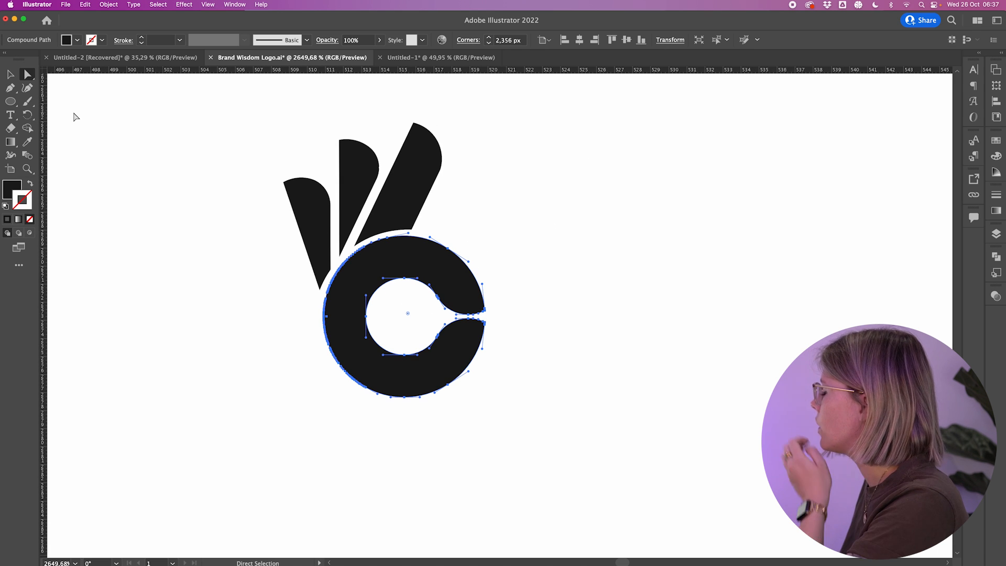
click(108, 4)
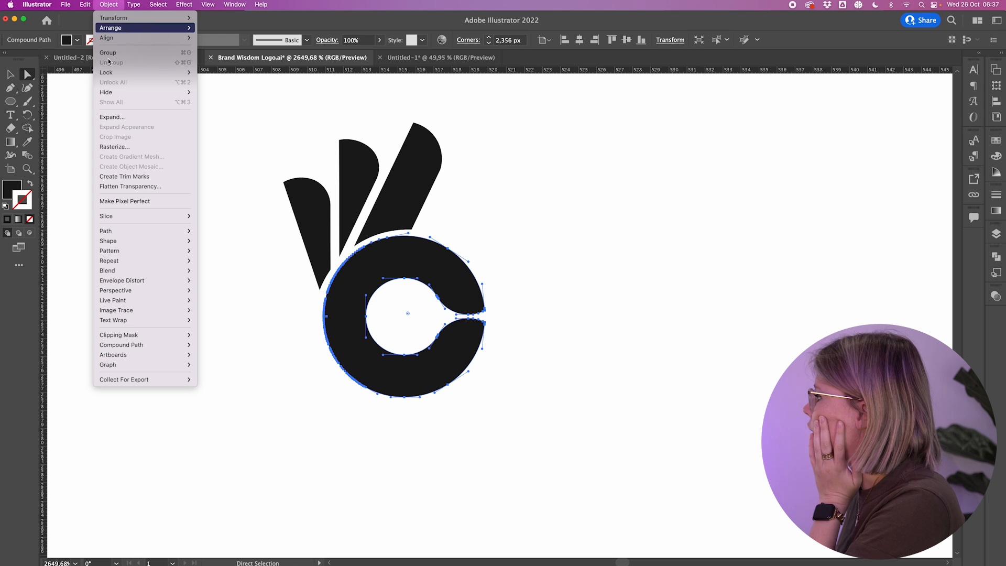
mouse_move(156, 230)
click(307, 137)
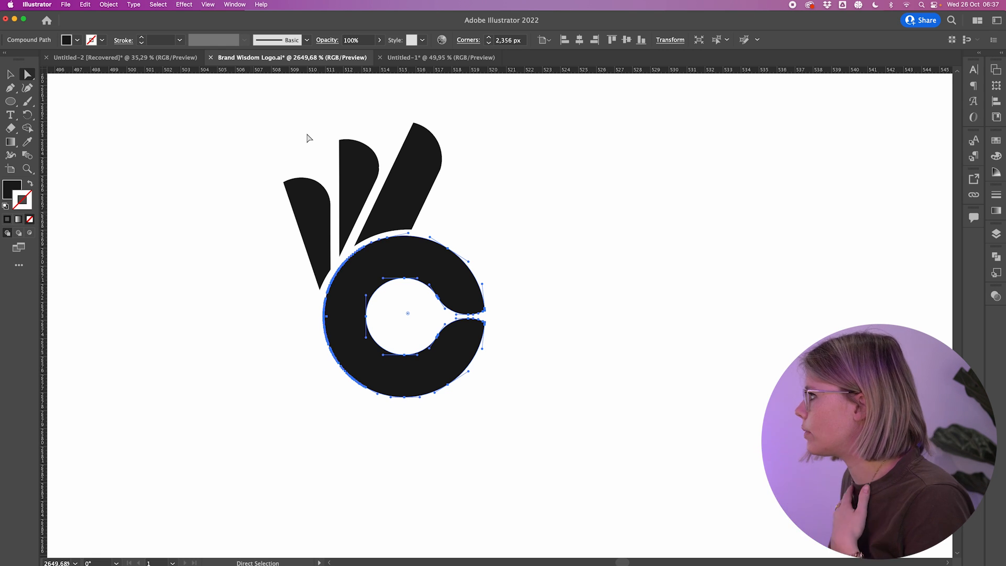
click(109, 5)
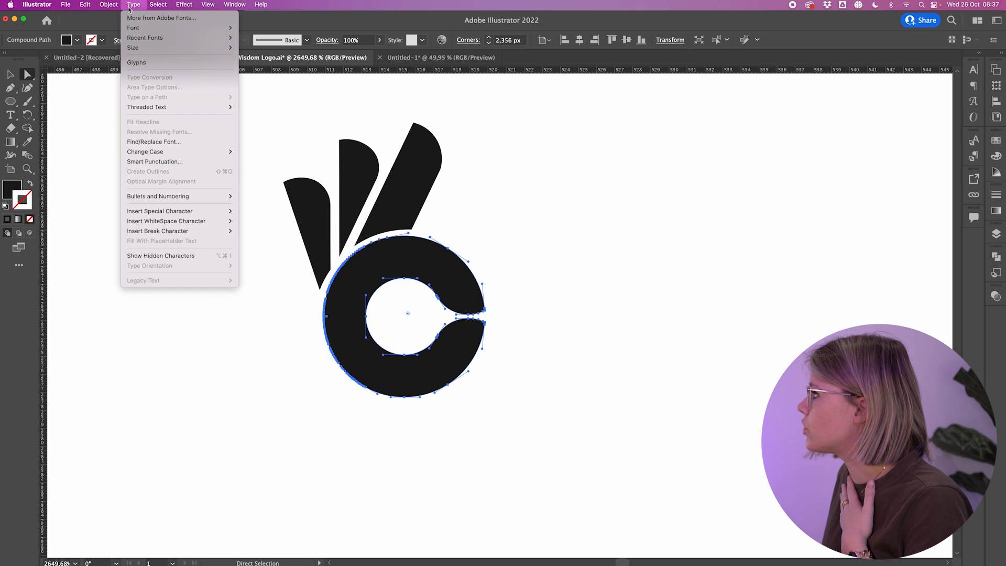
mouse_move(169, 232)
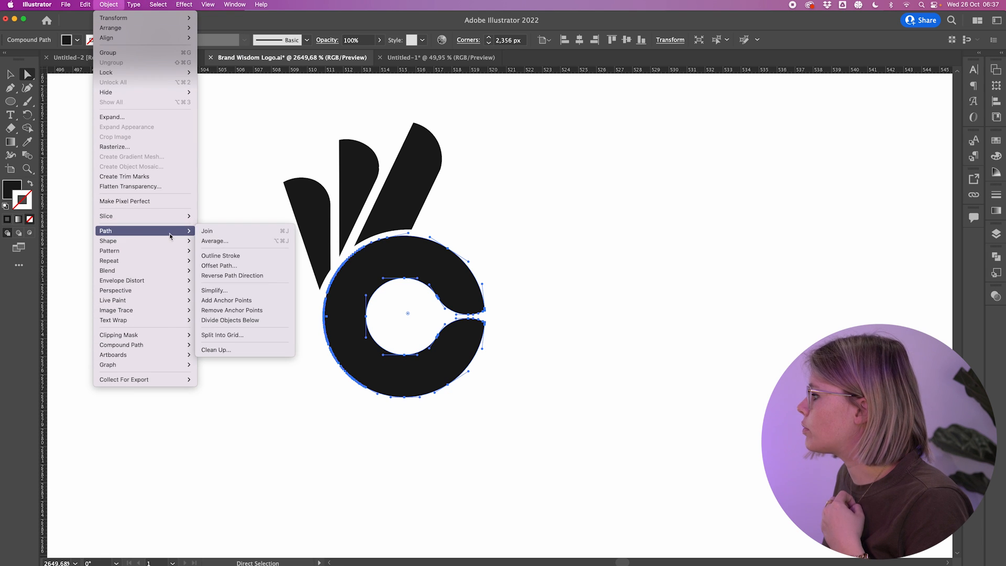
click(232, 289)
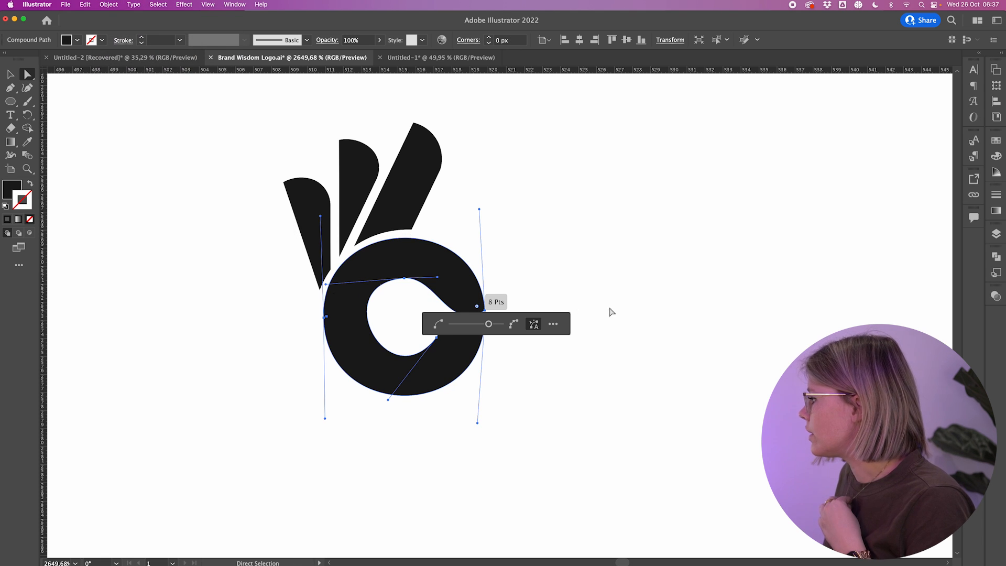
drag(488, 324, 458, 325)
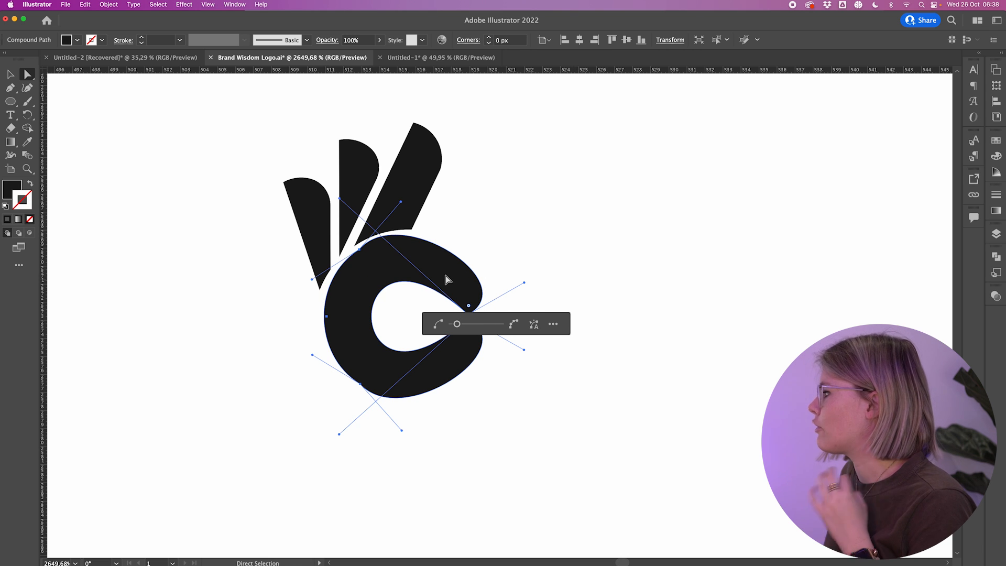
click(553, 324)
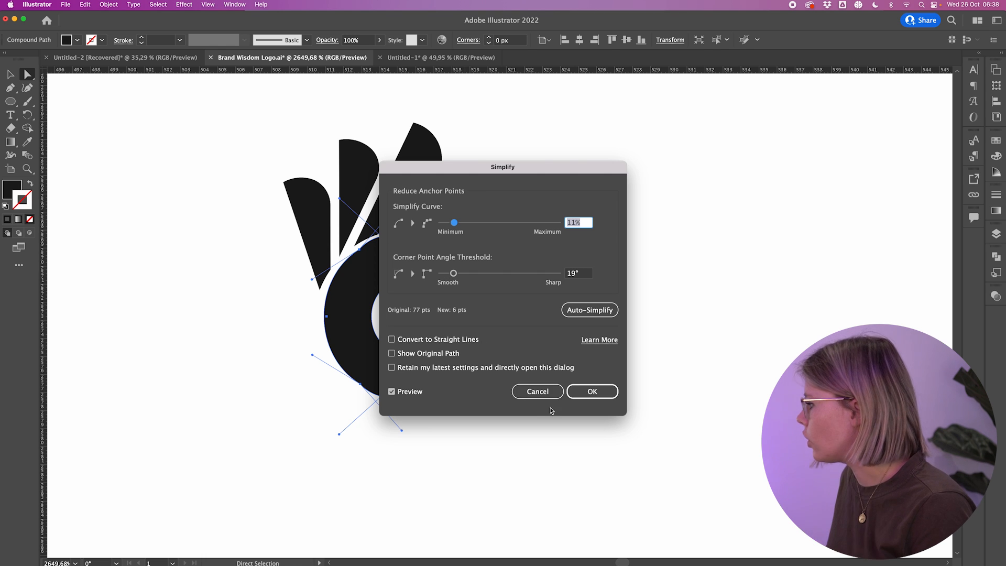
click(543, 394)
click(550, 398)
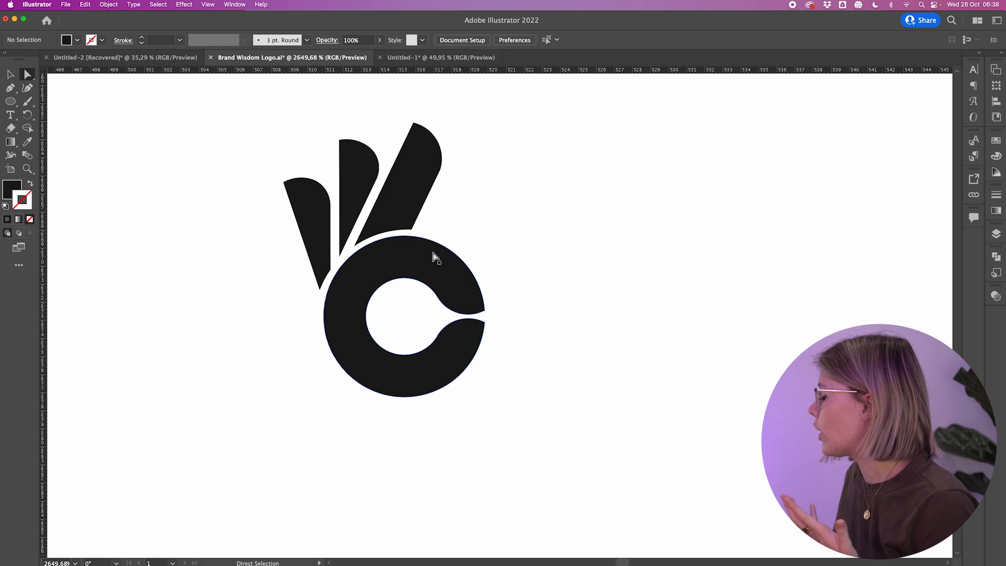
click(433, 254)
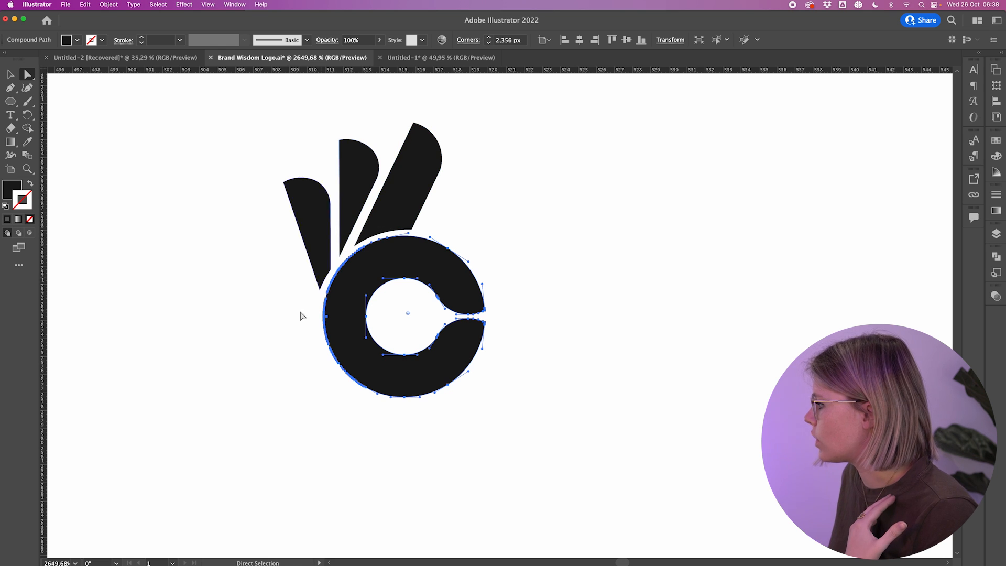
click(485, 191)
Step: Move the repaired tiny hand icon up and right into empty space, to about X 607 px, Y 2501 px
scroll(487, 191, down, 5)
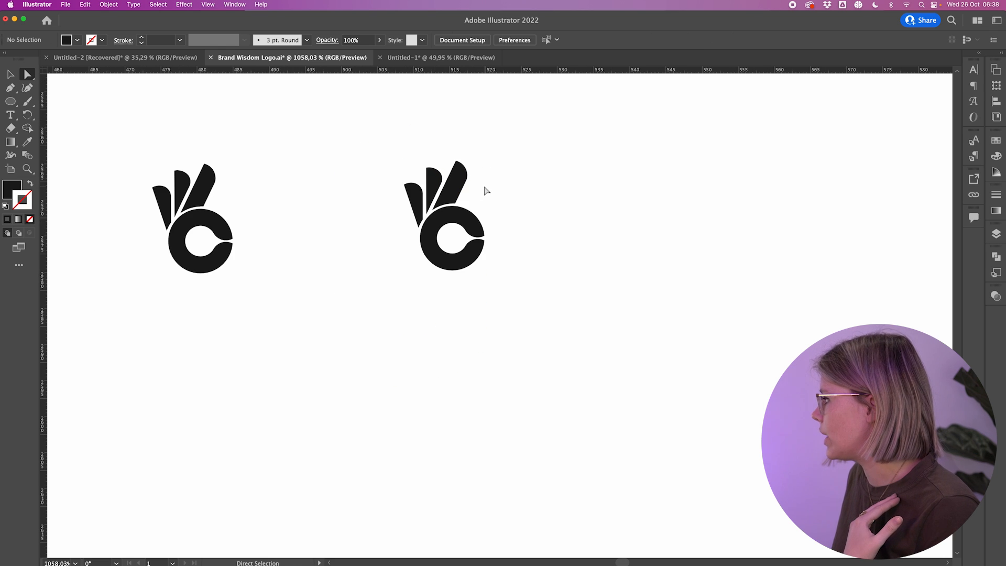
scroll(487, 191, down, 4)
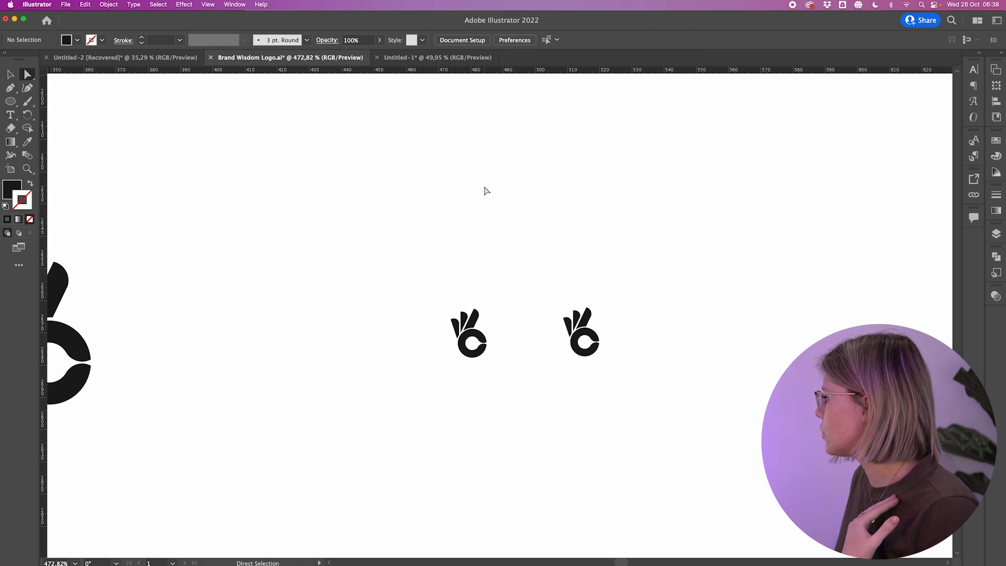
key(v)
scroll(597, 274, down, 4)
scroll(597, 275, right, 5)
scroll(416, 329, up, 2)
drag(408, 314, 600, 183)
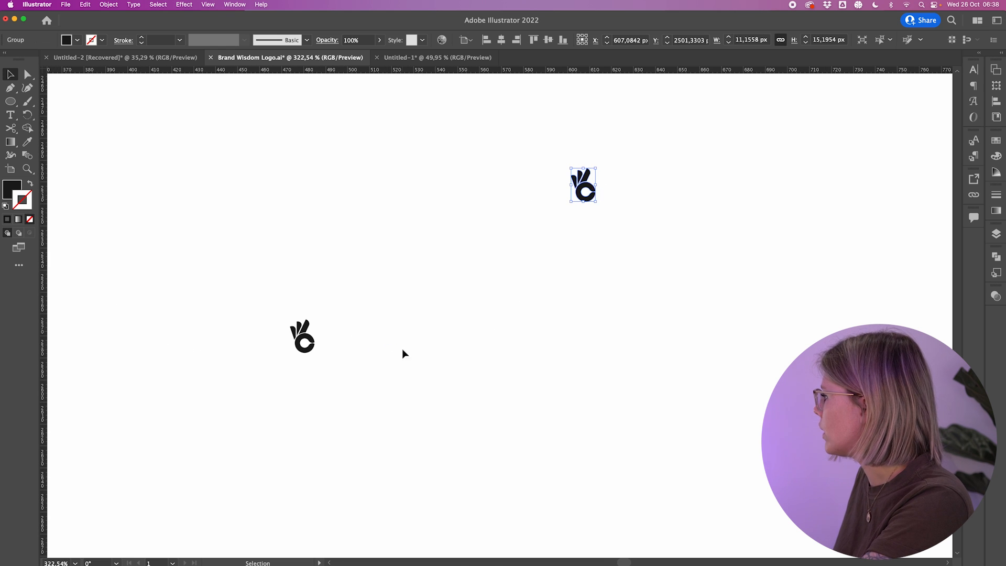
Step: Move the remaining tiny hand icon left, next to the 32 px wide icon
scroll(376, 355, down, 3)
drag(340, 350, 224, 357)
drag(342, 336, 350, 336)
Step: Move the large hand icon further right of the logo variations and select the Brand Wisdom Solutions logo
scroll(350, 336, down, 3)
scroll(350, 335, up, 5)
scroll(702, 252, down, 3)
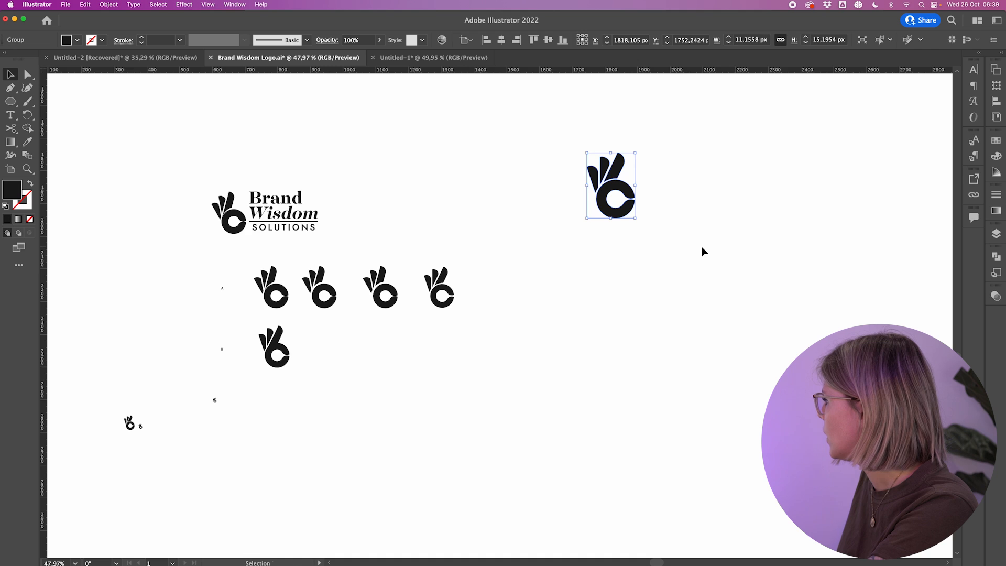
scroll(678, 239, down, 2)
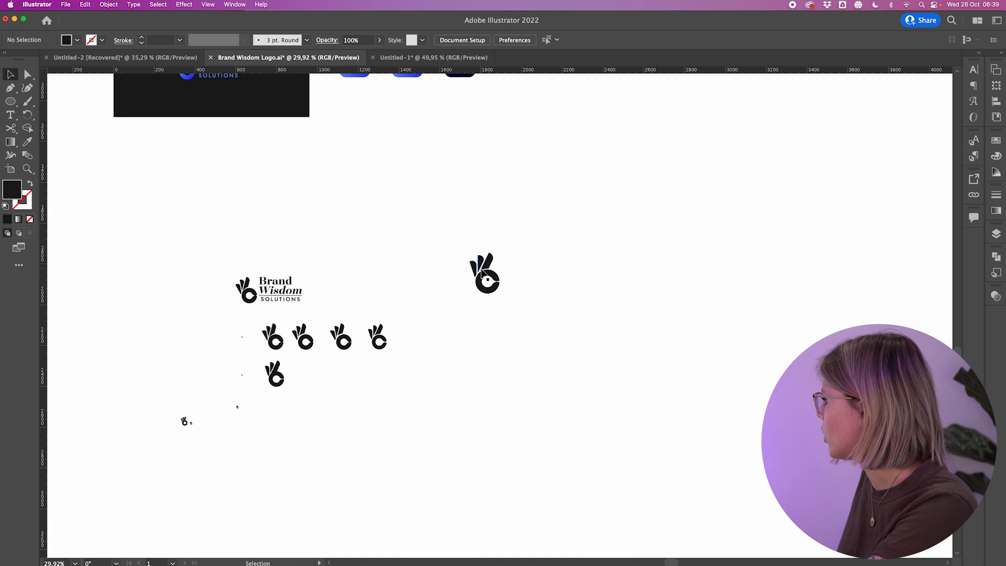
drag(481, 270, 615, 273)
click(471, 265)
drag(280, 316, 279, 316)
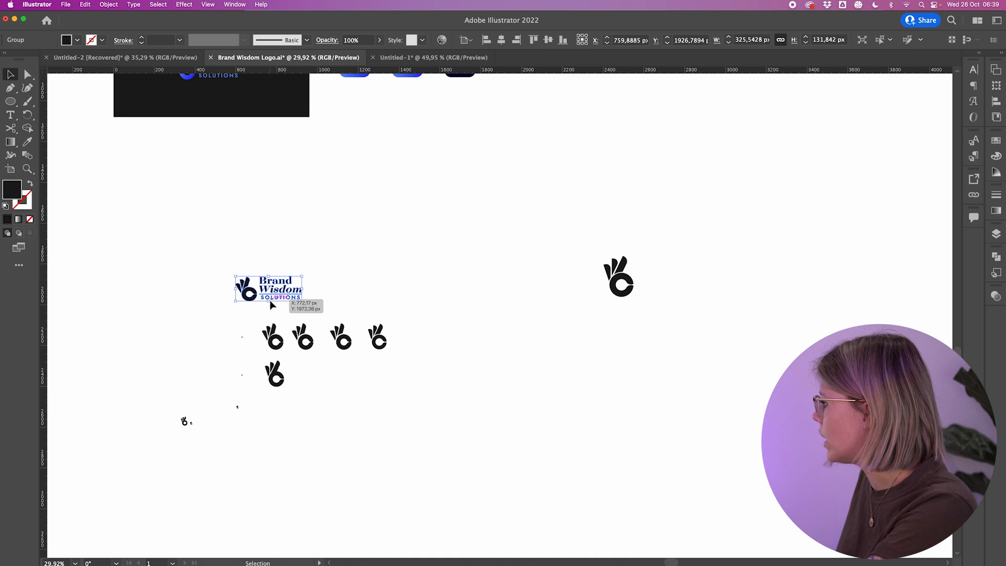
click(325, 270)
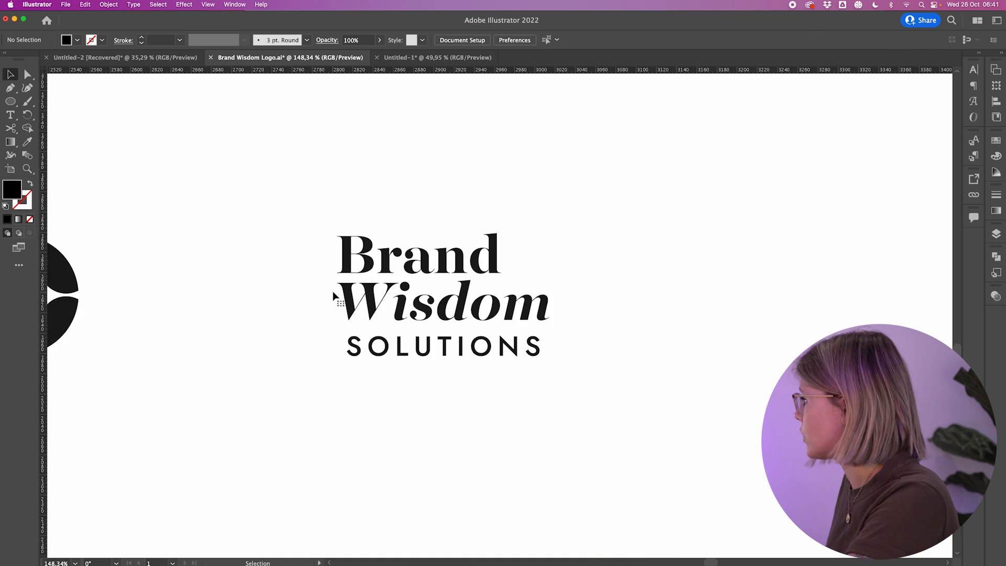
Step: Move the SOLUTIONS text down and right, away from the Brand Wisdom lettering
scroll(336, 294, up, 2)
scroll(333, 295, down, 3)
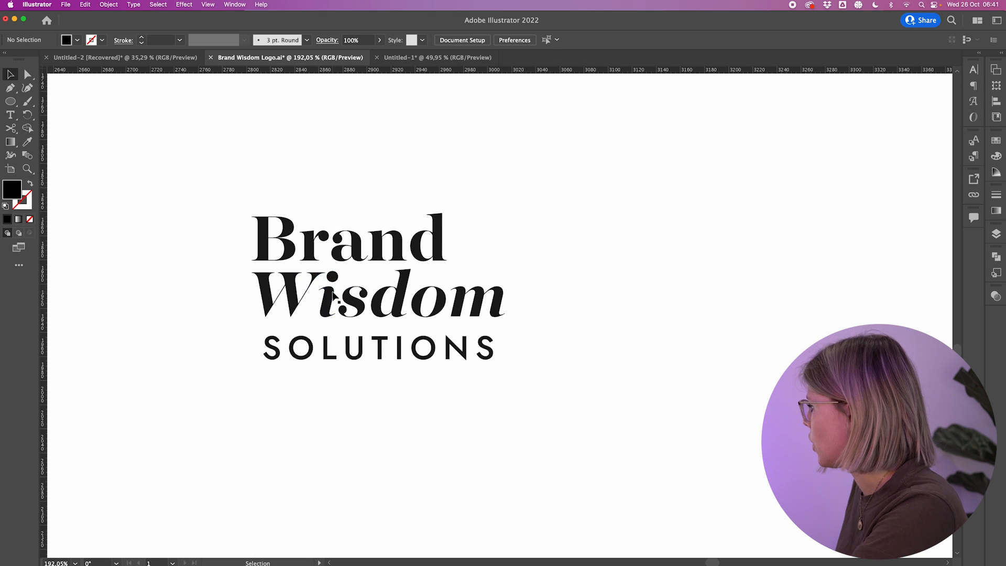
drag(464, 357, 614, 503)
click(530, 387)
scroll(418, 328, up, 5)
scroll(418, 328, left, 1)
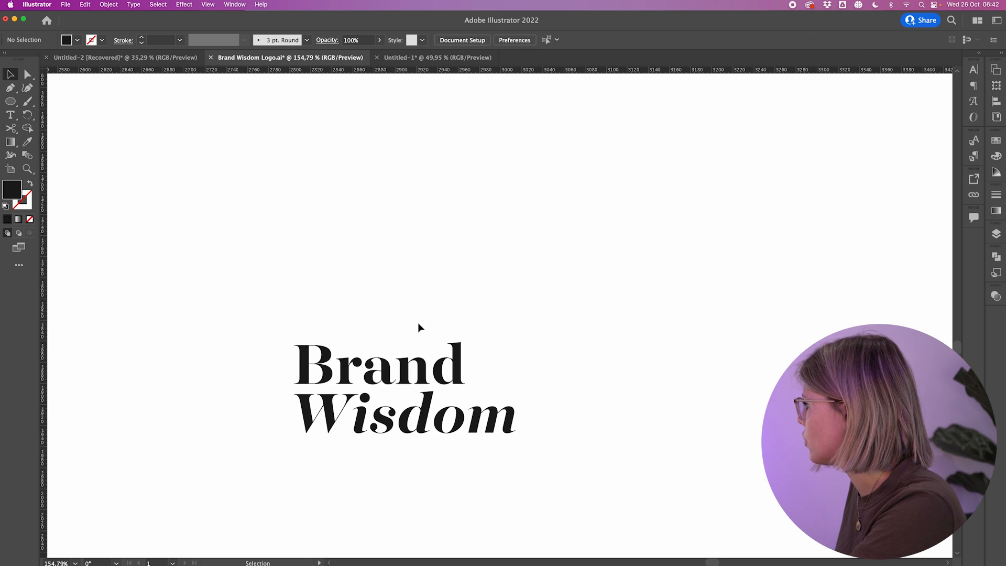
scroll(417, 325, left, 4)
scroll(417, 325, down, 2)
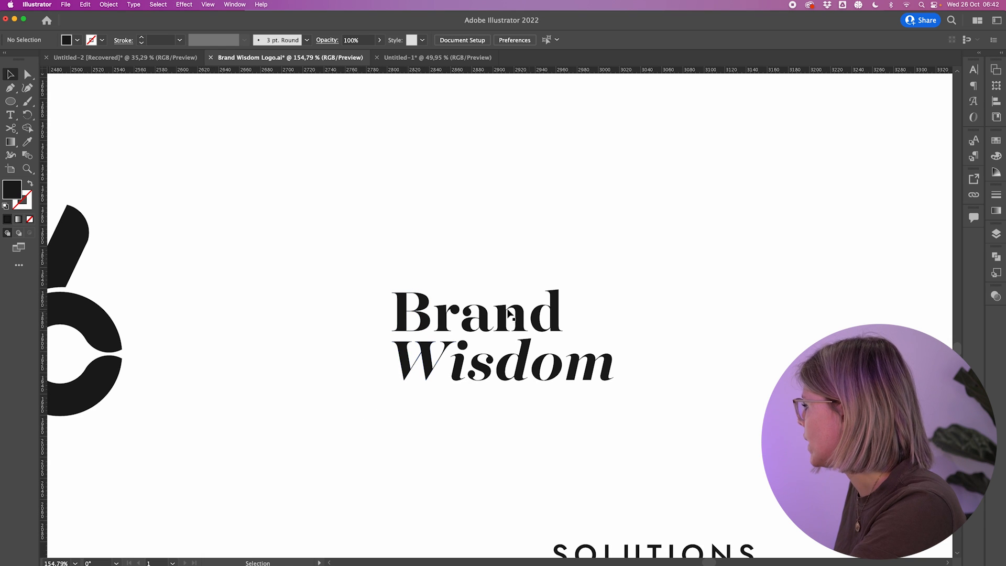
Step: Place the hand icon beside the Brand Wisdom lettering and scale it down to match the height of the two lines
drag(101, 324, 357, 297)
drag(330, 234, 297, 287)
drag(278, 343, 356, 338)
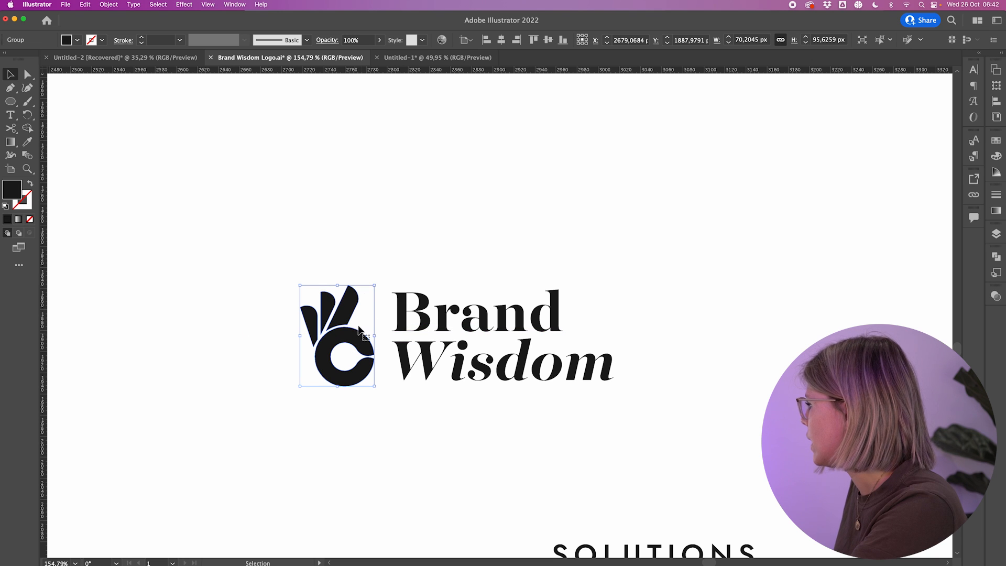
click(405, 262)
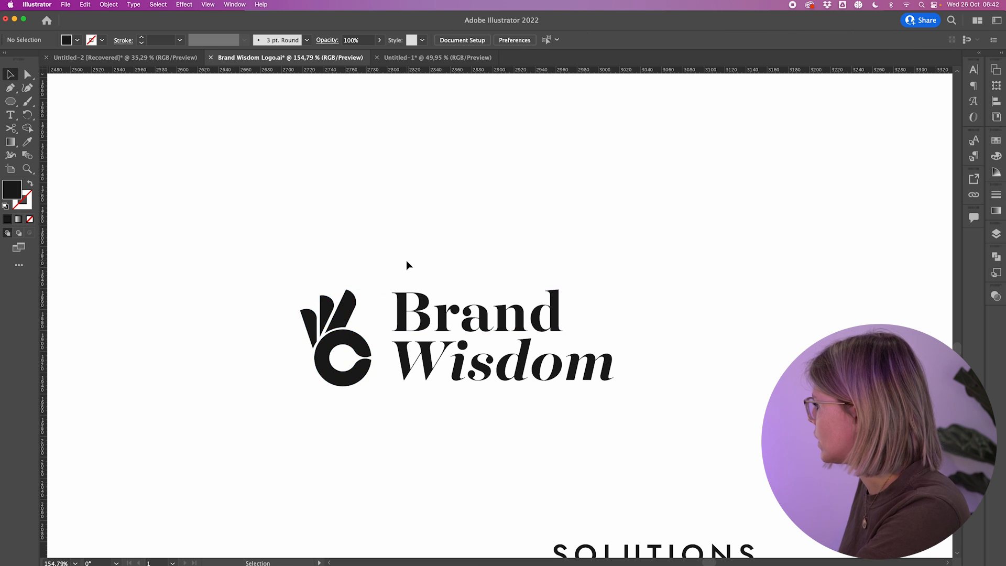
Step: Align Wisdom with the left edge of Brand and shift both lines slightly down beside the hand icon
scroll(407, 264, down, 4)
scroll(435, 343, up, 4)
click(416, 330)
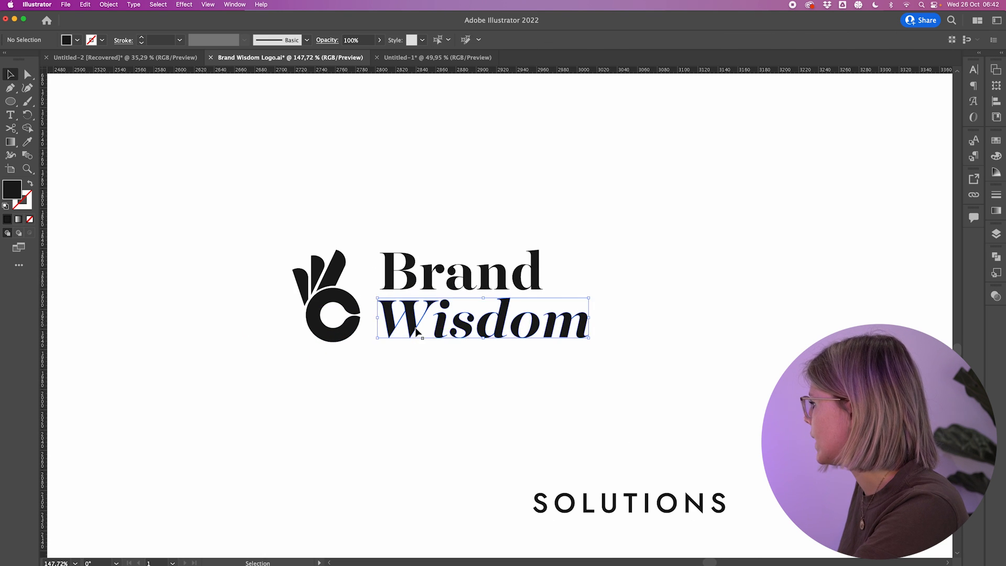
drag(413, 289, 414, 293)
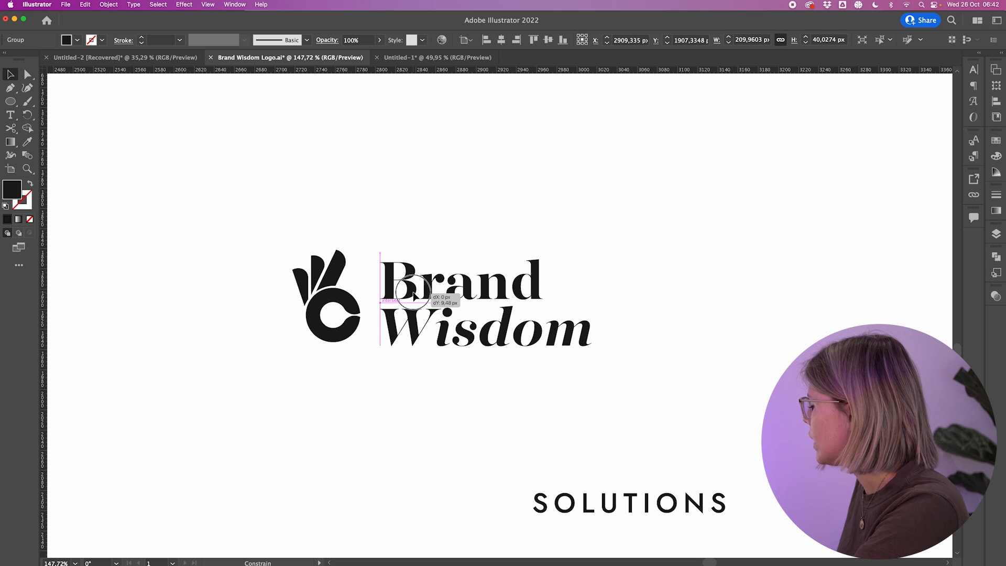
click(446, 199)
scroll(446, 199, down, 4)
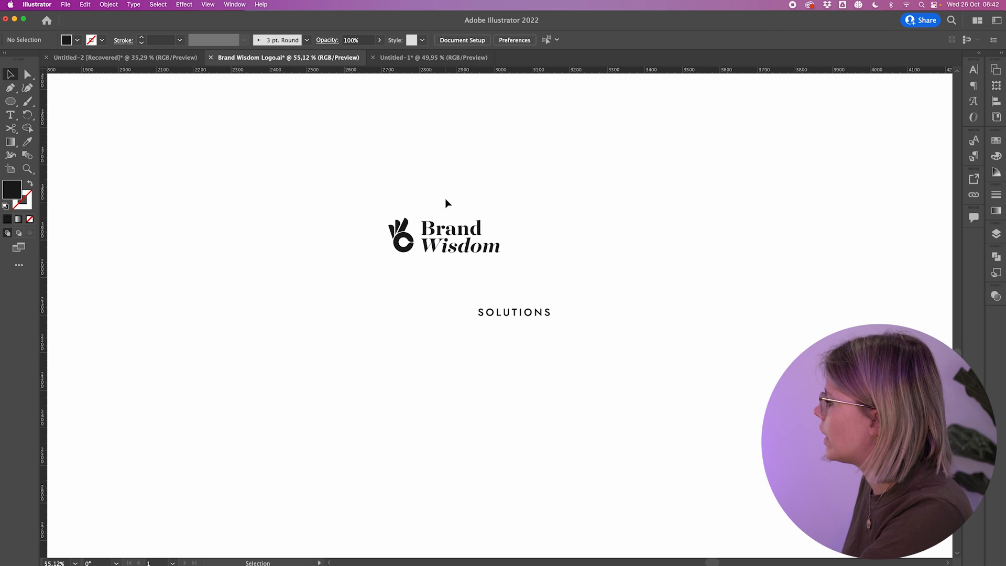
scroll(446, 199, up, 4)
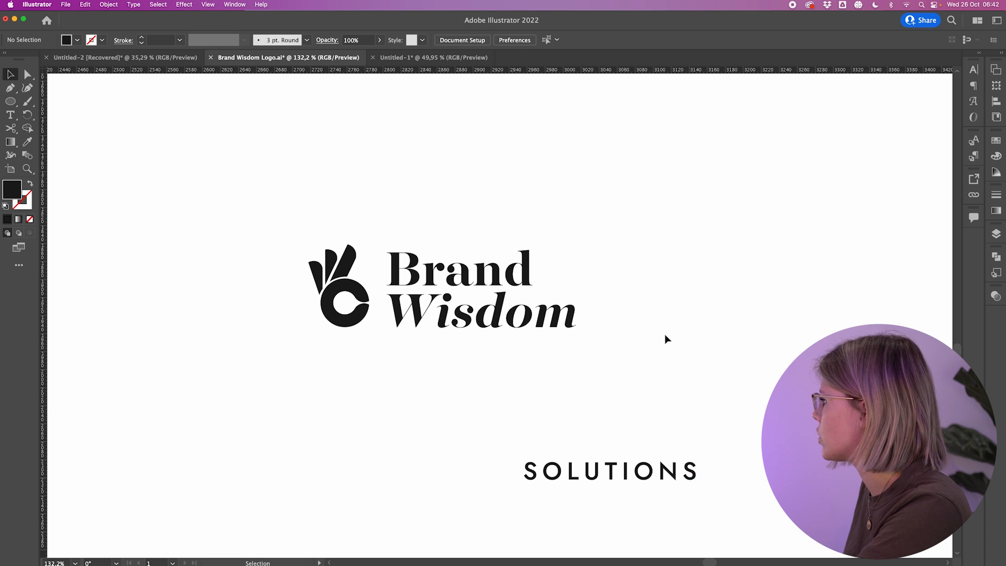
Step: Add a new point text reading "solutions" in the empty space below and right of the Brand Wisdom lettering
scroll(665, 314, down, 2)
scroll(664, 310, right, 3)
scroll(664, 310, down, 1)
scroll(665, 314, right, 3)
scroll(665, 314, up, 1)
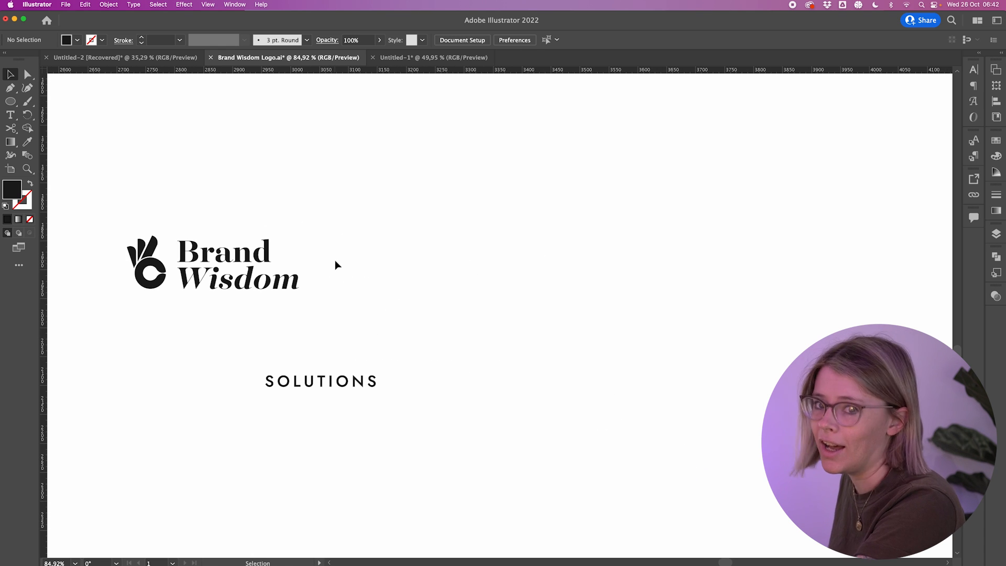
scroll(335, 265, left, 1)
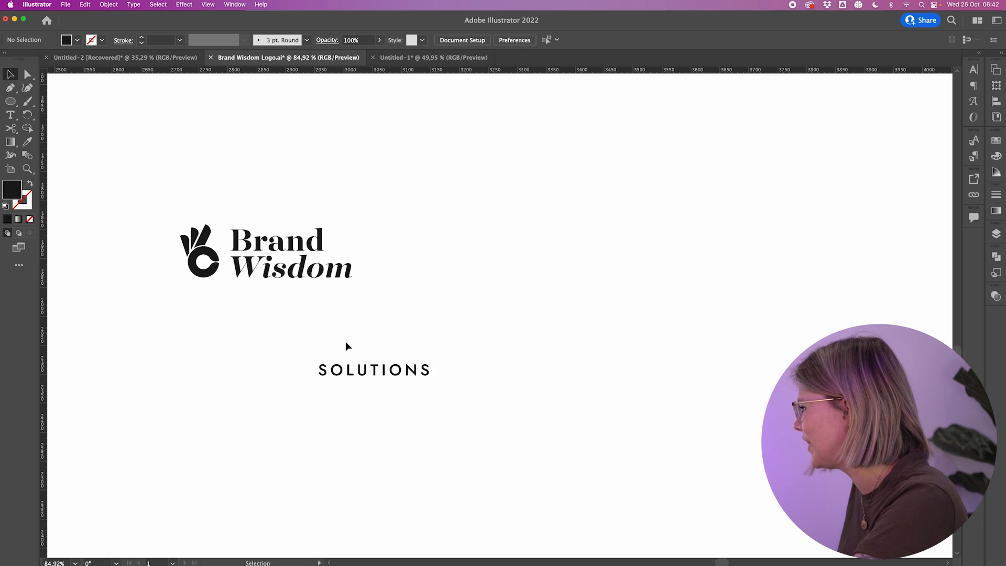
scroll(346, 344, right, 1)
key(t)
click(371, 313)
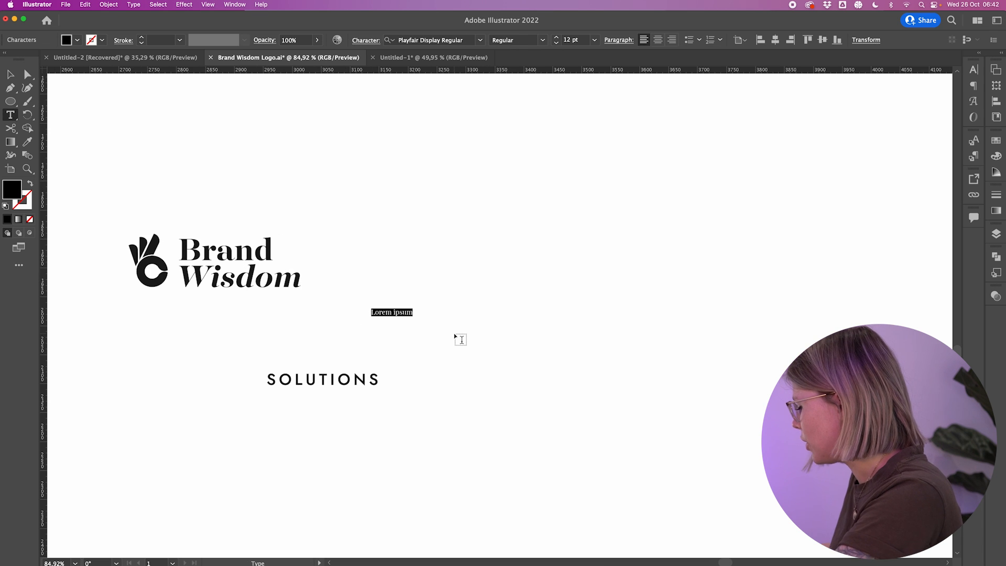
text(solutions)
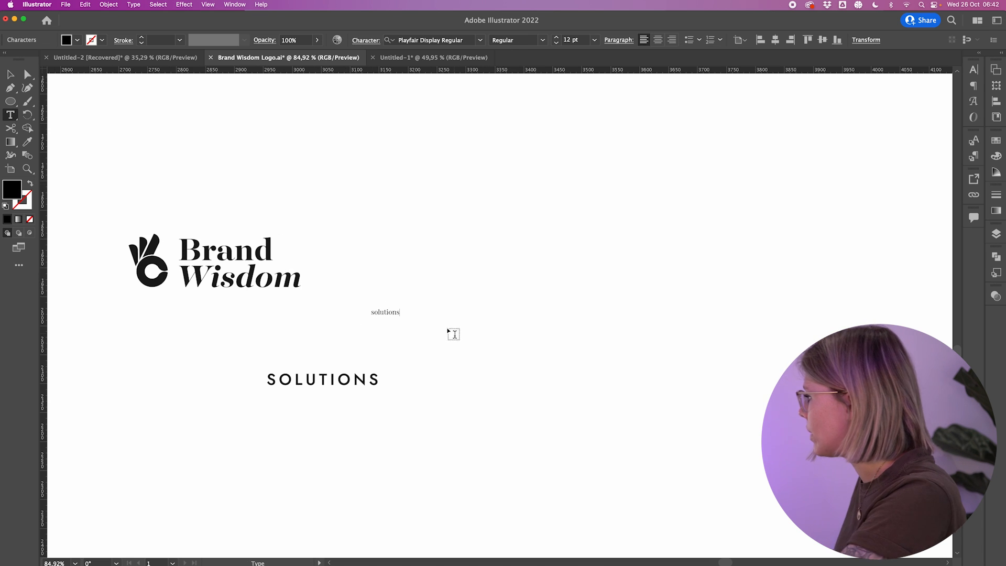
key(Escape)
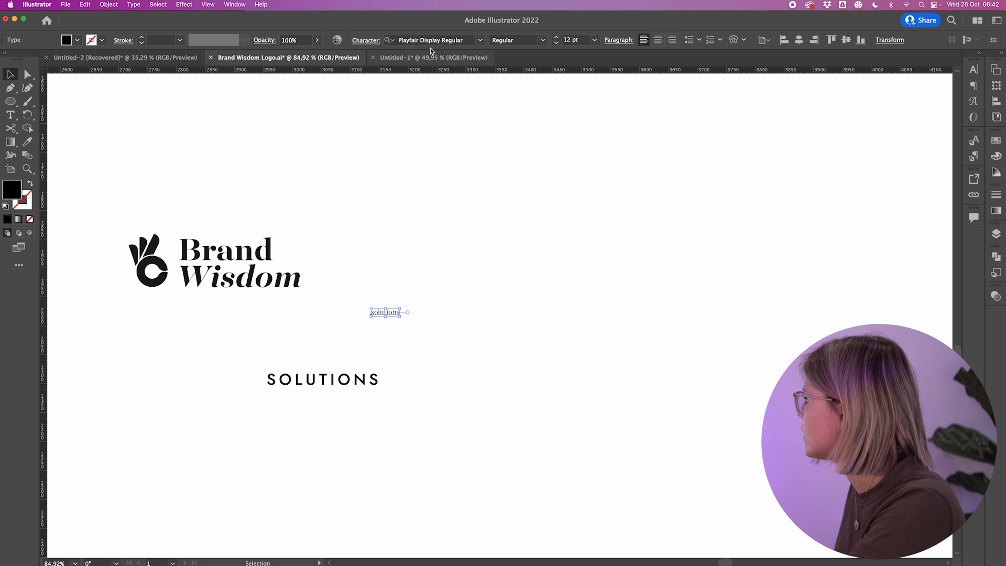
Step: Format the new text as uppercase Futura Medium with tracking 100, enlarge it and place it below the logo
click(460, 41)
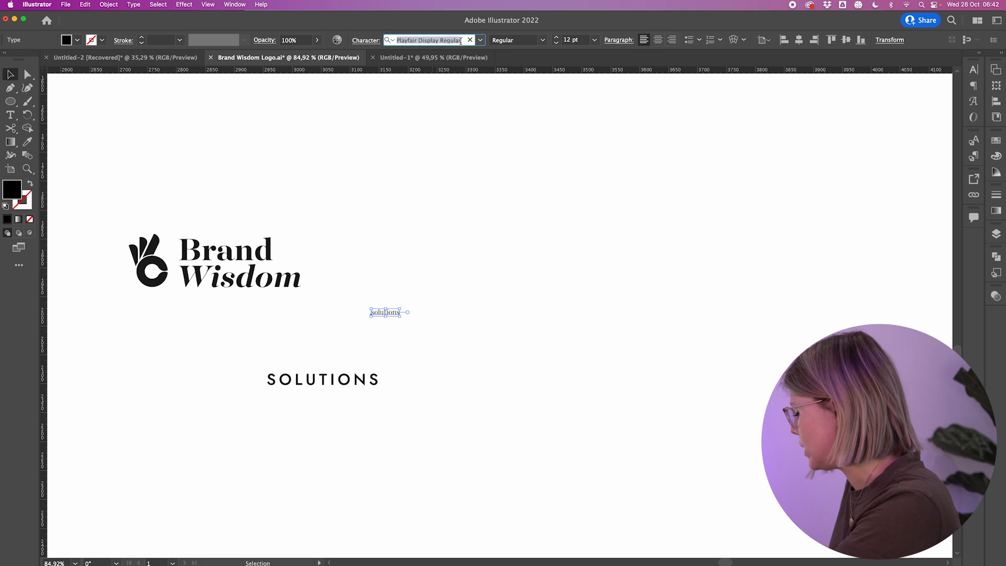
text(muli)
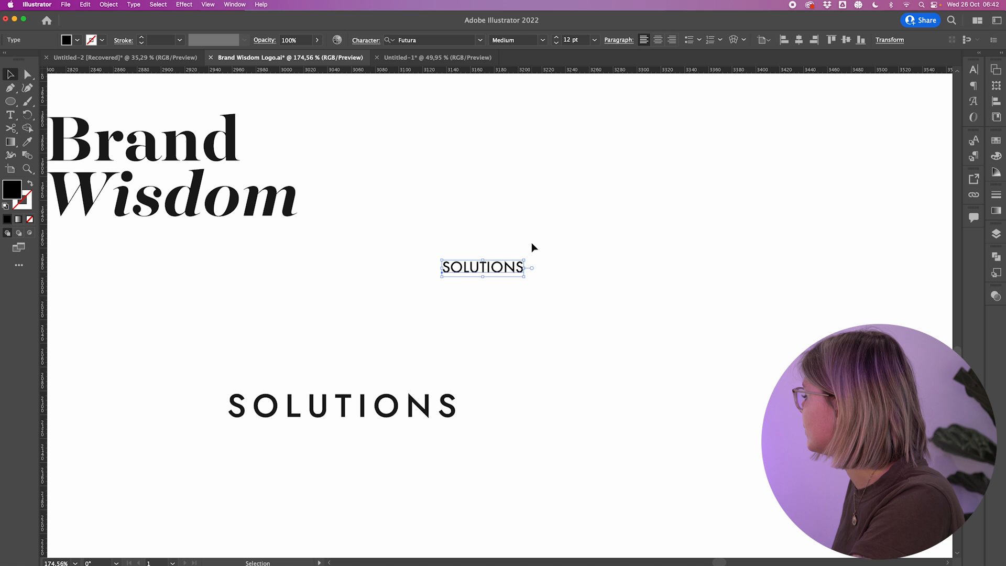
drag(524, 276, 653, 321)
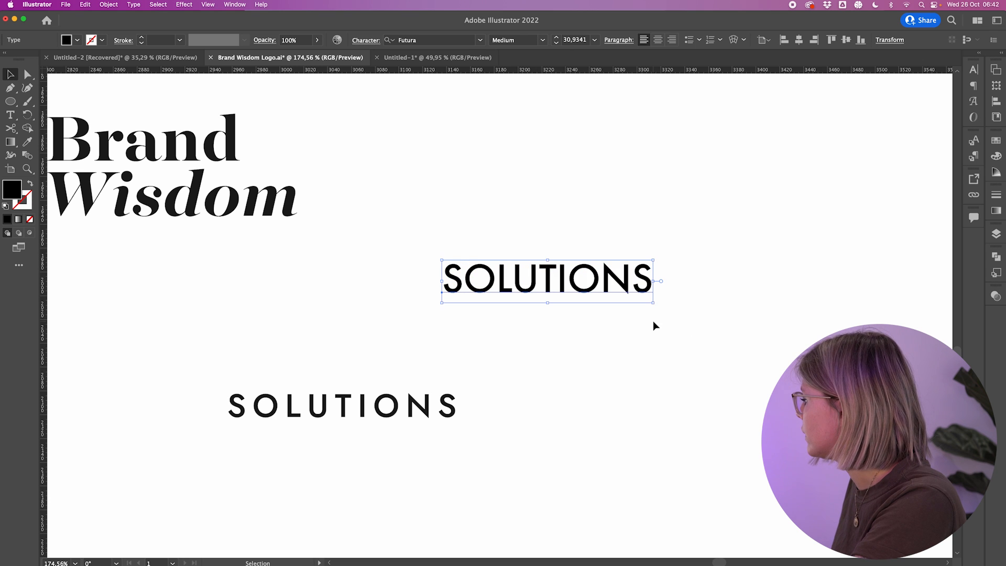
drag(589, 273, 400, 337)
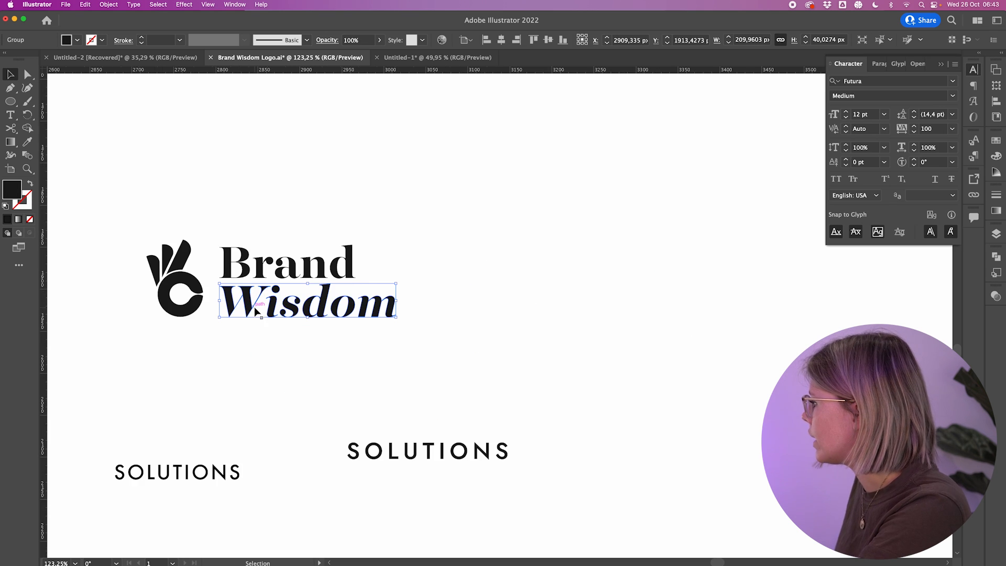
Step: Duplicate the hand icon with the Brand Wisdom lettering straight to the right of the logo
scroll(254, 306, up, 2)
scroll(239, 295, down, 4)
drag(173, 235, 357, 322)
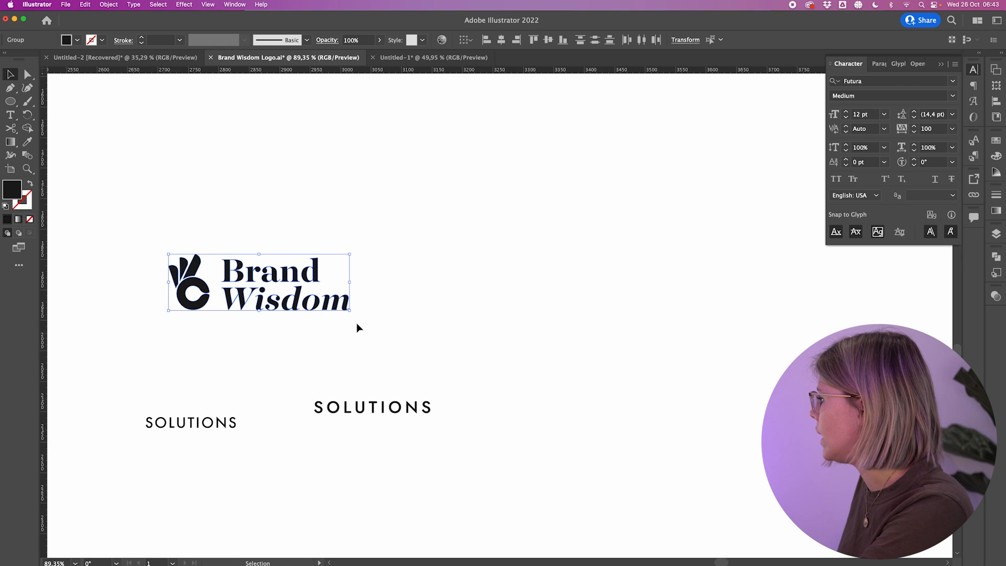
alt+shift+drag(183, 287, 437, 288)
click(432, 214)
Step: Rearrange the duplicate into a stacked layout with the hand icon above Brand and Wisdom beneath it
scroll(432, 214, up, 3)
scroll(431, 214, right, 4)
drag(429, 379, 589, 334)
click(596, 251)
scroll(595, 252, down, 2)
scroll(596, 252, right, 2)
drag(247, 359, 472, 255)
click(545, 263)
drag(559, 315, 386, 357)
drag(476, 263, 370, 283)
Step: Move the new SOLUTIONS text beneath Wisdom in the stacked logo and centre it under the lettering
scroll(234, 472, down, 2)
drag(78, 451, 435, 359)
click(538, 339)
scroll(537, 339, up, 4)
click(445, 414)
drag(472, 414, 443, 414)
click(459, 228)
Step: Shift Wisdom in the stacked logo about 2 px left to centre it under Brand
scroll(459, 227, down, 3)
scroll(456, 409, left, 3)
scroll(642, 274, up, 5)
shift+drag(444, 292, 439, 292)
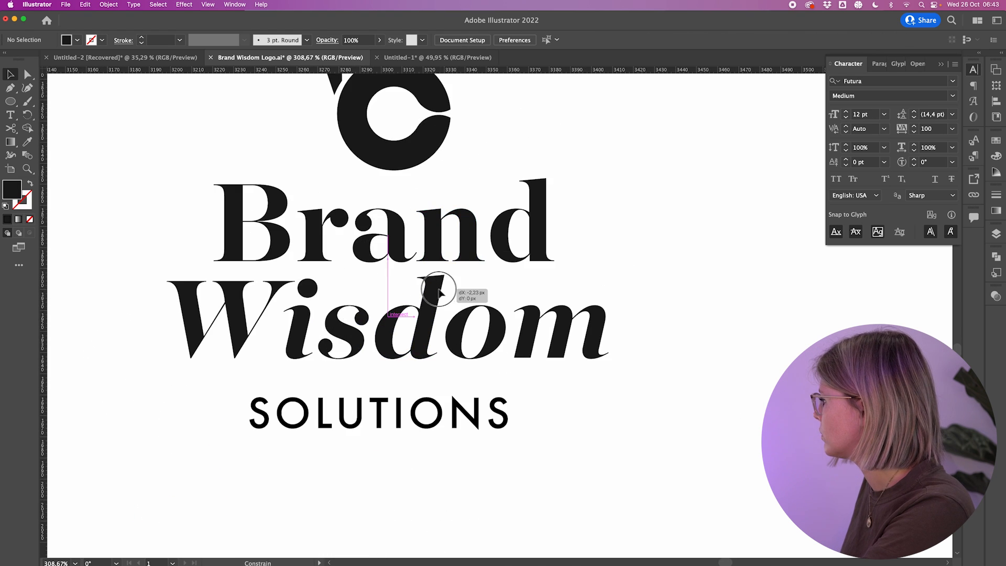
Step: Shorten the ascender of the d in the stacked Wisdom by lowering its top anchor points
scroll(644, 249, down, 4)
scroll(544, 257, up, 8)
key(a)
drag(473, 262, 558, 294)
drag(547, 278, 547, 291)
click(605, 292)
scroll(606, 292, down, 6)
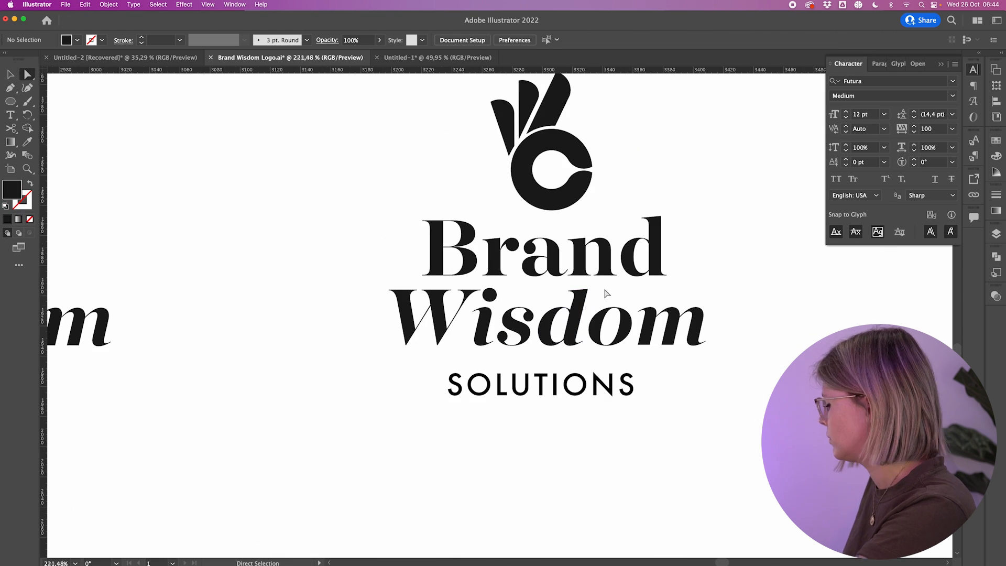
Step: Fine-tune the SOLUTIONS line under Wisdom and move the hand icon down closer to Brand in the stacked logo
key(v)
scroll(638, 404, right, 3)
drag(498, 400, 510, 393)
scroll(528, 402, down, 5)
scroll(590, 340, up, 4)
click(389, 197)
shift+drag(379, 155, 381, 175)
click(259, 158)
scroll(220, 168, down, 5)
scroll(166, 189, left, 4)
scroll(265, 274, up, 3)
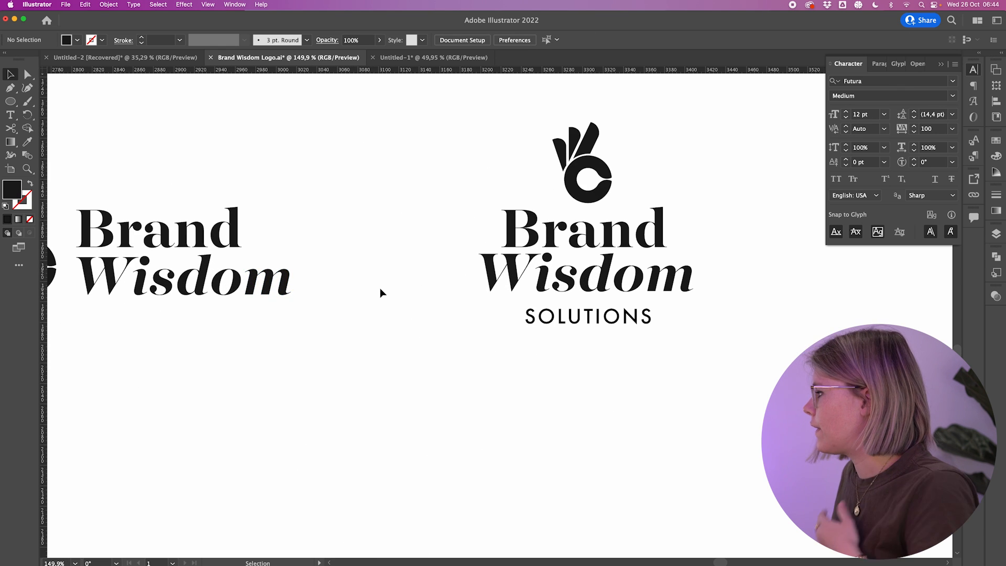
Step: Compare the horizontal and stacked logo versions at different zoom levels
scroll(381, 293, left, 4)
scroll(382, 294, down, 4)
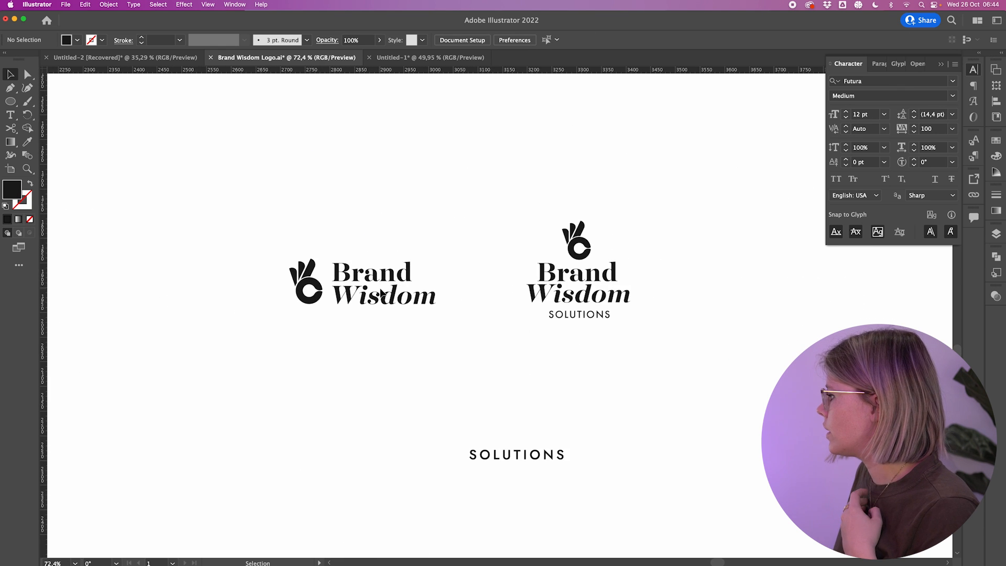
scroll(380, 289, up, 2)
scroll(380, 290, down, 2)
scroll(380, 290, up, 2)
scroll(381, 293, up, 2)
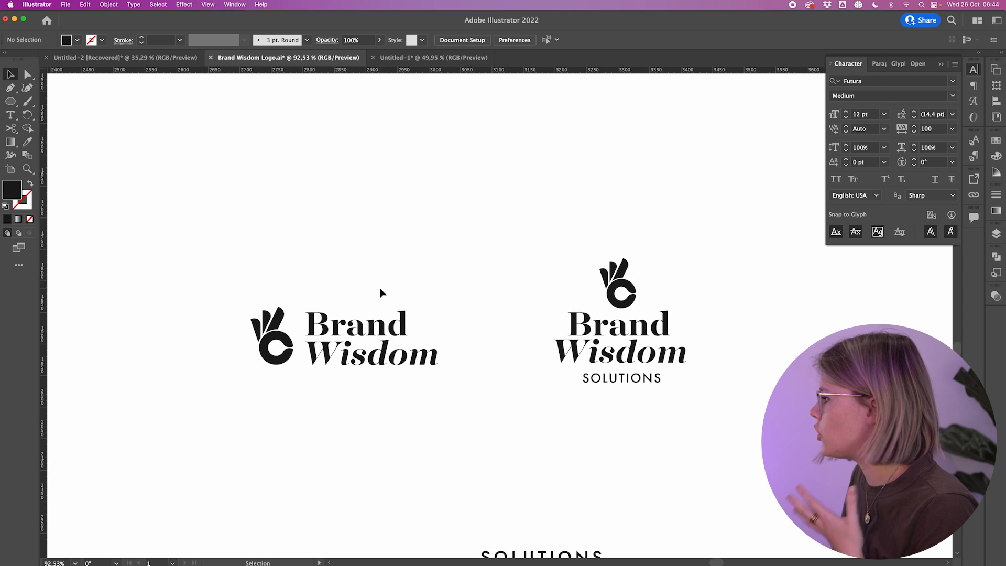
scroll(381, 292, down, 3)
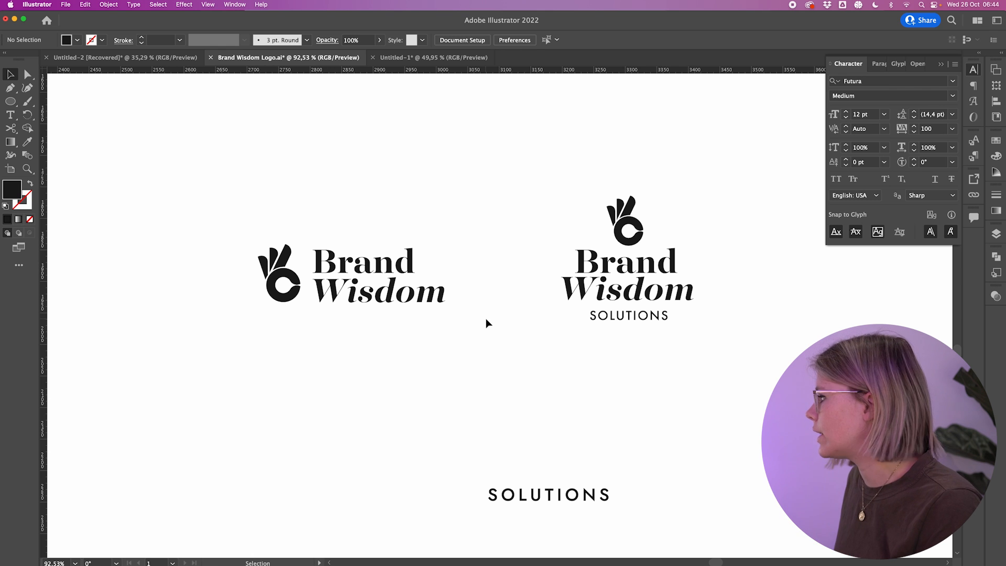
scroll(340, 319, up, 1)
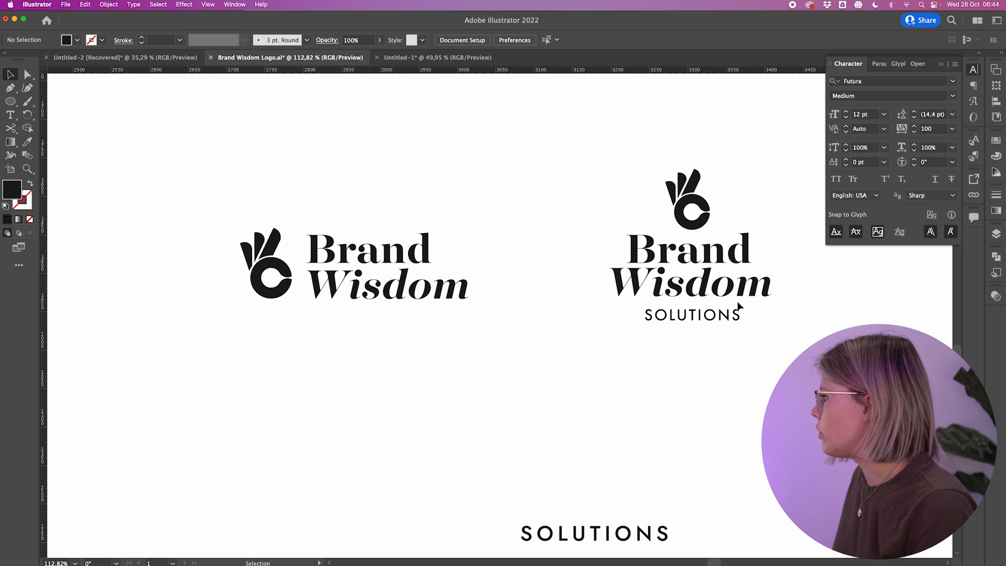
Step: Place an enlarged copy of SOLUTIONS under Wisdom in the horizontal logo, ending flush with the lettering's right edge
scroll(538, 447, down, 1)
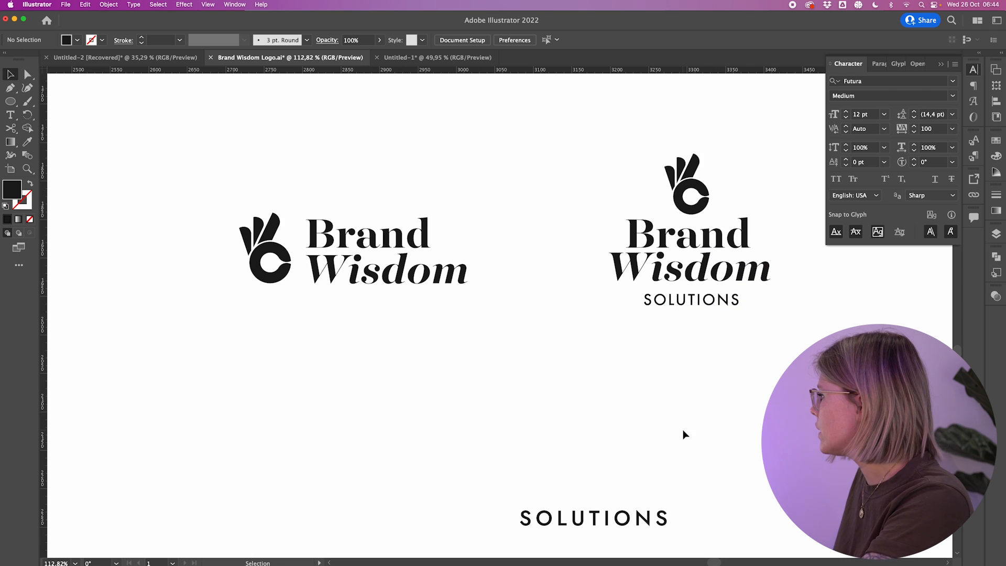
drag(716, 316, 468, 322)
click(496, 334)
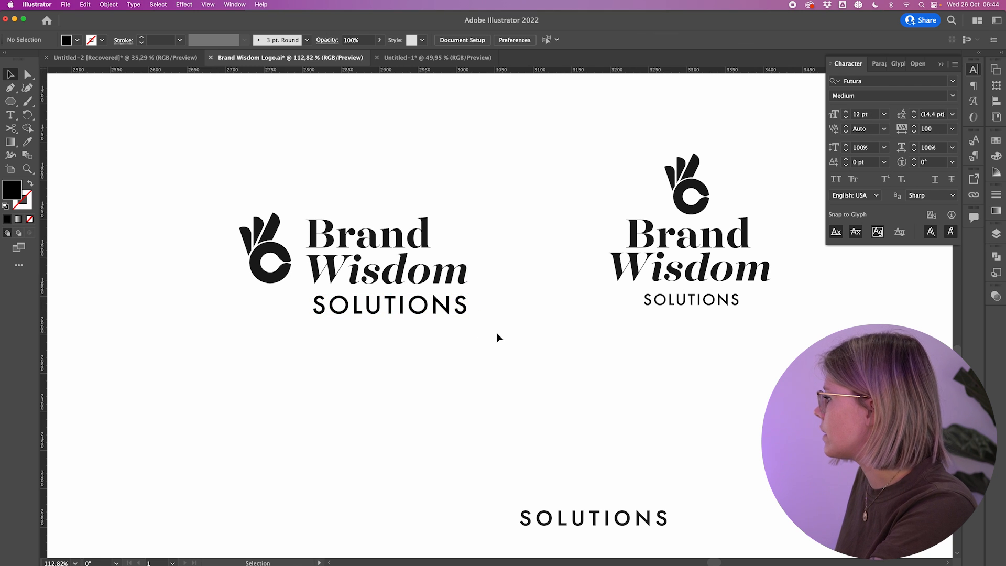
Step: Move the original logo with the divider line above the new horizontal version for comparison
scroll(368, 367, left, 6)
scroll(369, 368, down, 5)
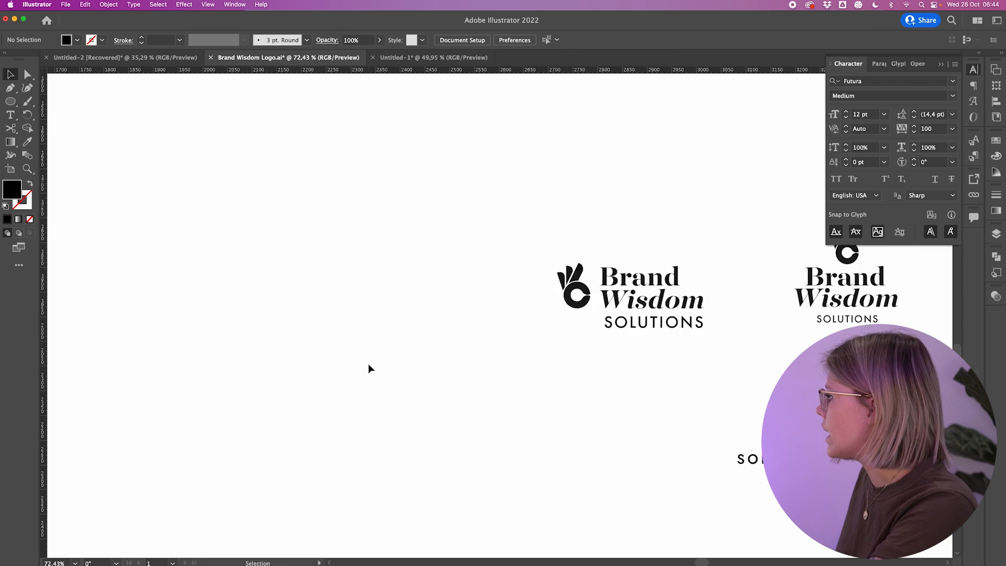
scroll(368, 368, up, 3)
scroll(371, 367, left, 6)
scroll(371, 367, down, 3)
drag(131, 294, 715, 267)
scroll(714, 266, up, 8)
scroll(714, 265, right, 4)
scroll(714, 266, down, 3)
scroll(715, 265, down, 3)
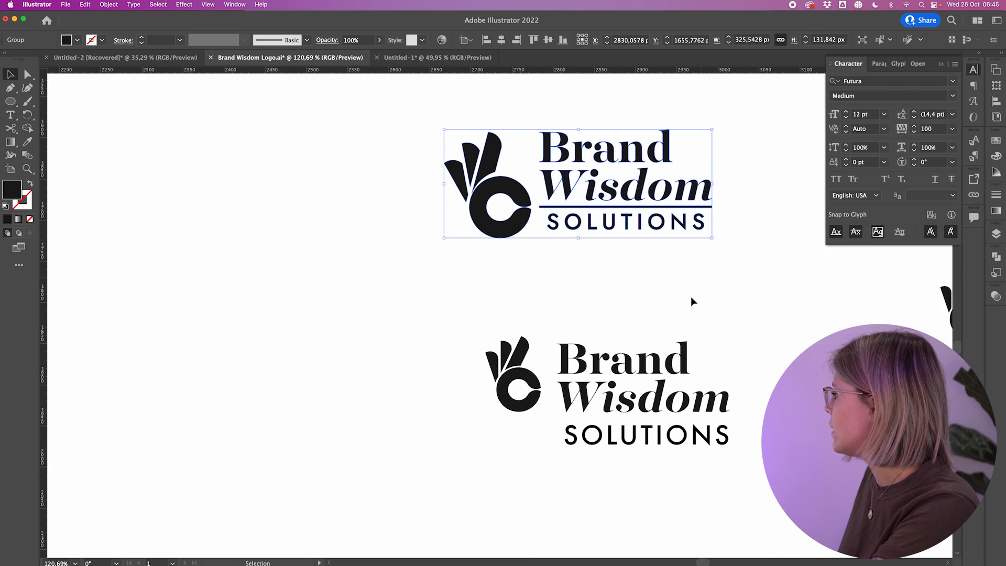
click(689, 313)
scroll(687, 317, right, 2)
scroll(688, 318, right, 3)
scroll(580, 212, up, 3)
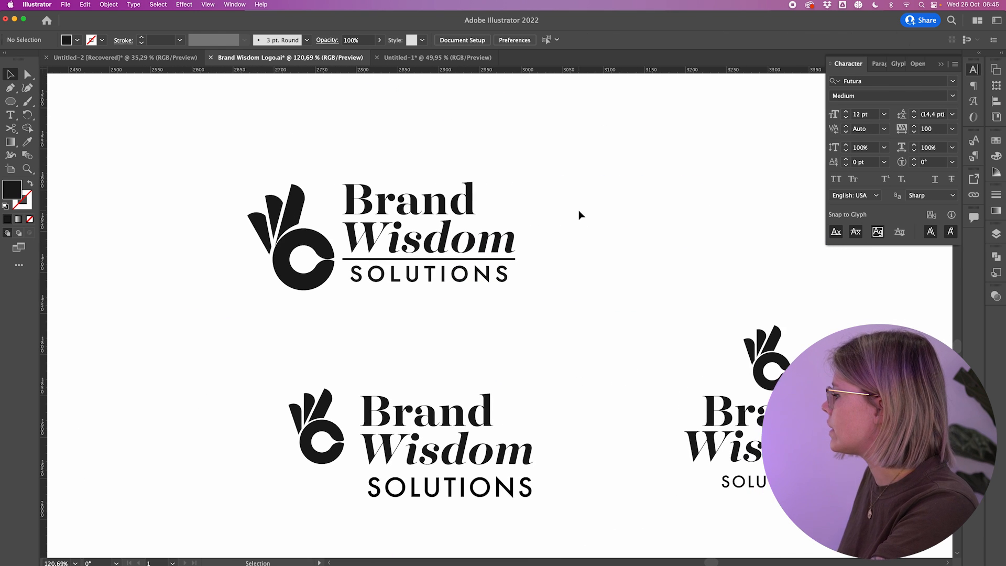
scroll(580, 215, down, 3)
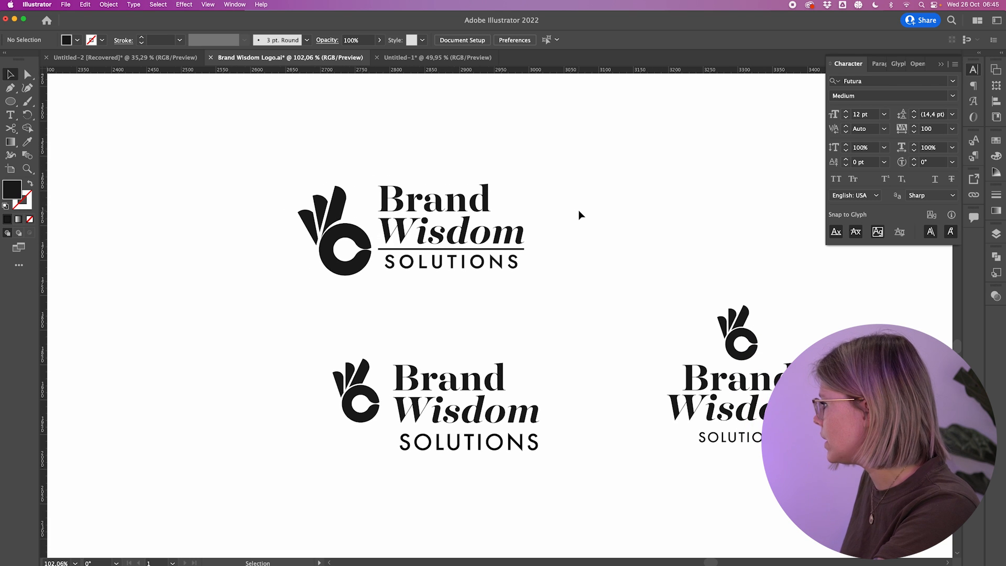
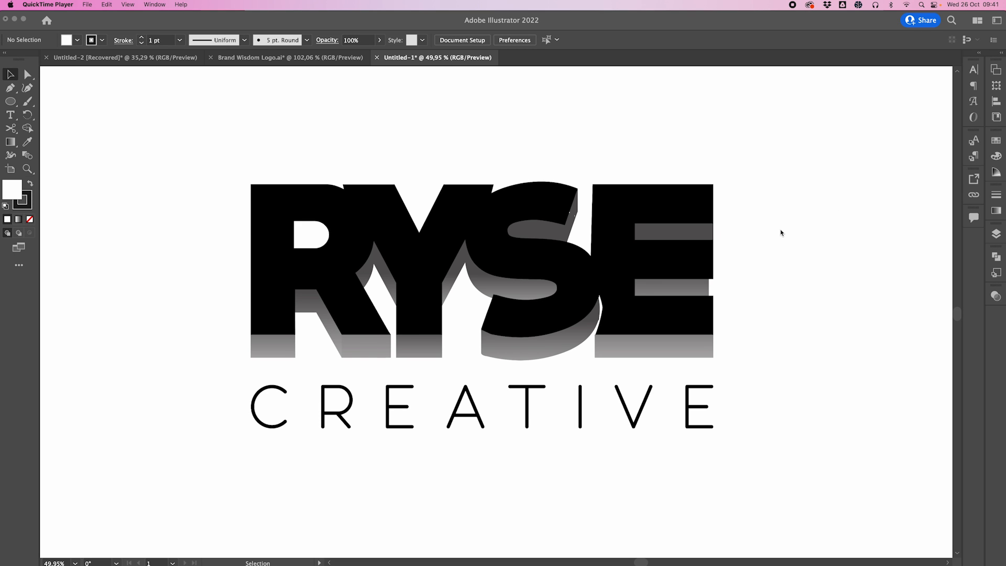
Step: Examine the RYSE Creative logo in the Untitled-1 document at small and larger display sizes
scroll(782, 231, right, 2)
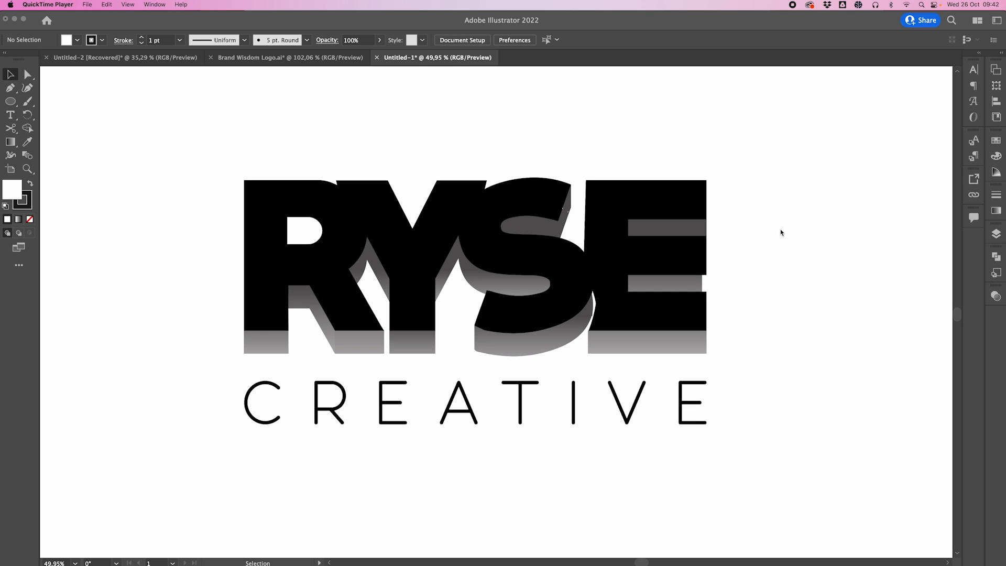
click(758, 201)
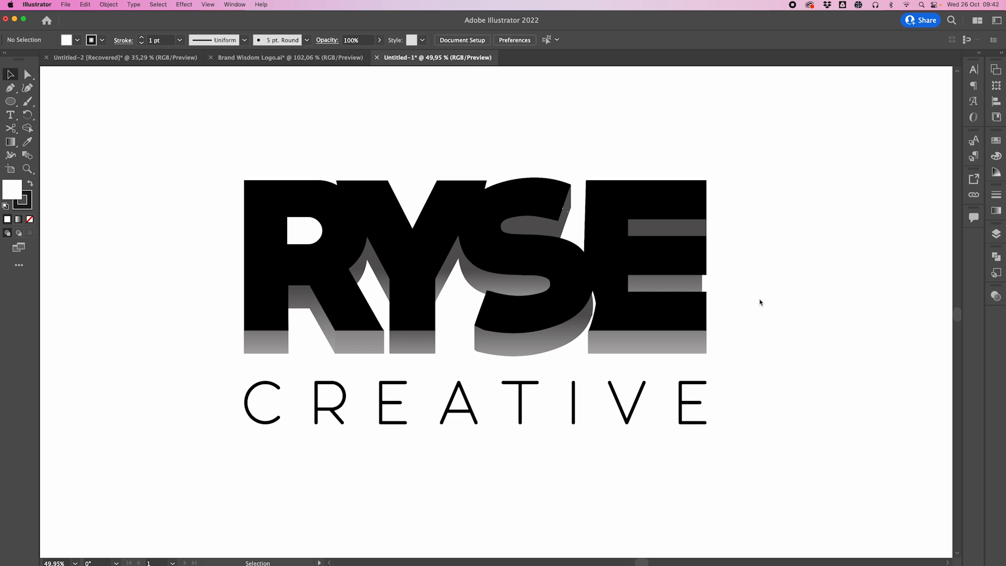
key(super+0)
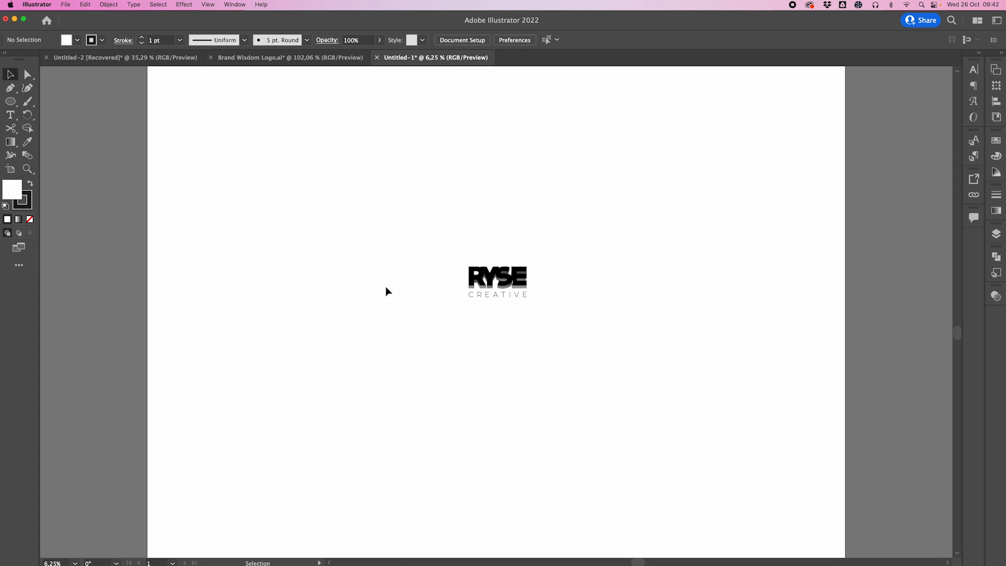
key(super+equal)
key(super+equal)
key(super+equal)
key(super+equal)
key(super+equal)
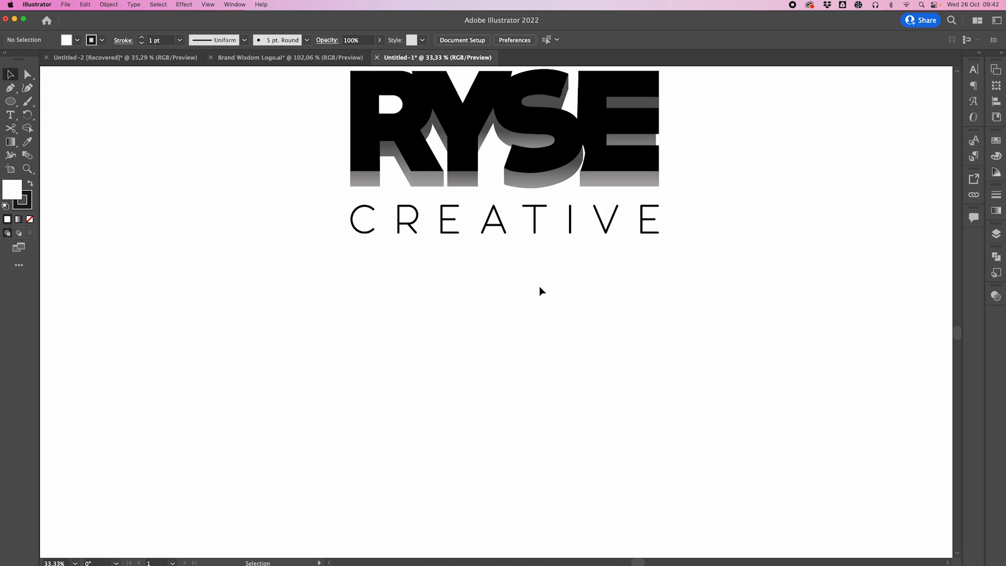
scroll(540, 286, right, 3)
scroll(539, 287, up, 3)
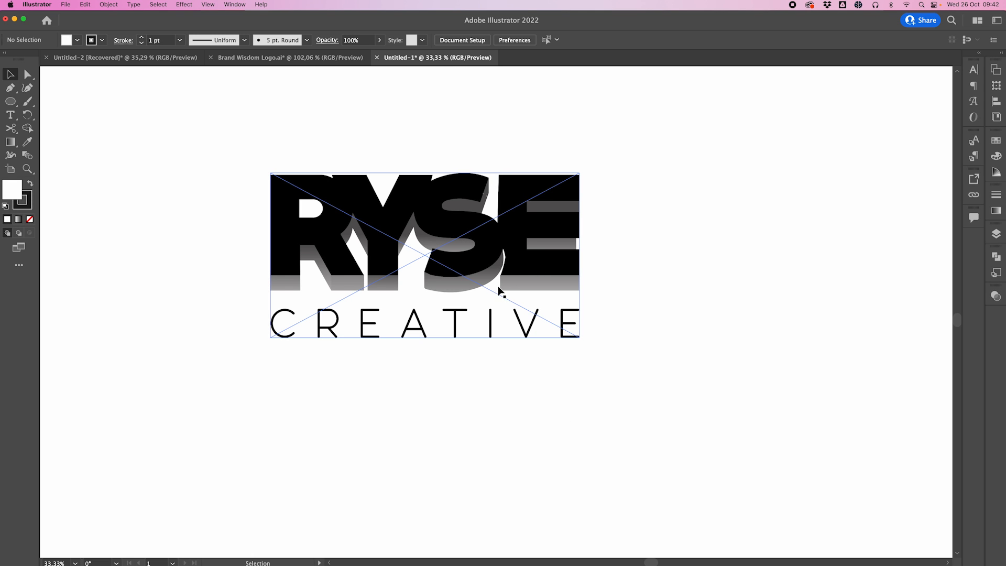
Step: Inspect the overlapping letters and gradient shadow of the RYSE Creative logo up close and at reduced size
scroll(508, 256, up, 1)
scroll(508, 256, up, 5)
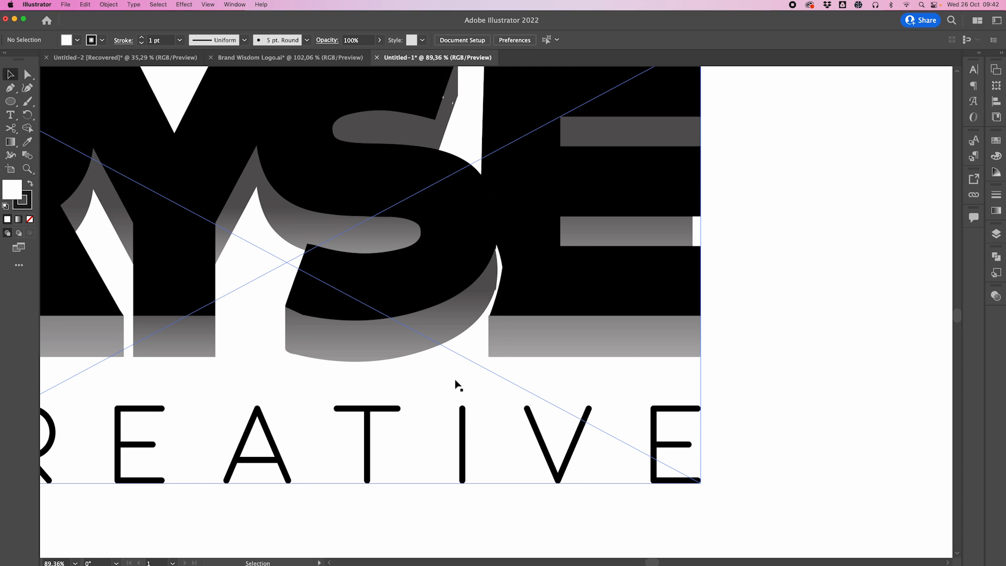
scroll(624, 353, down, 3)
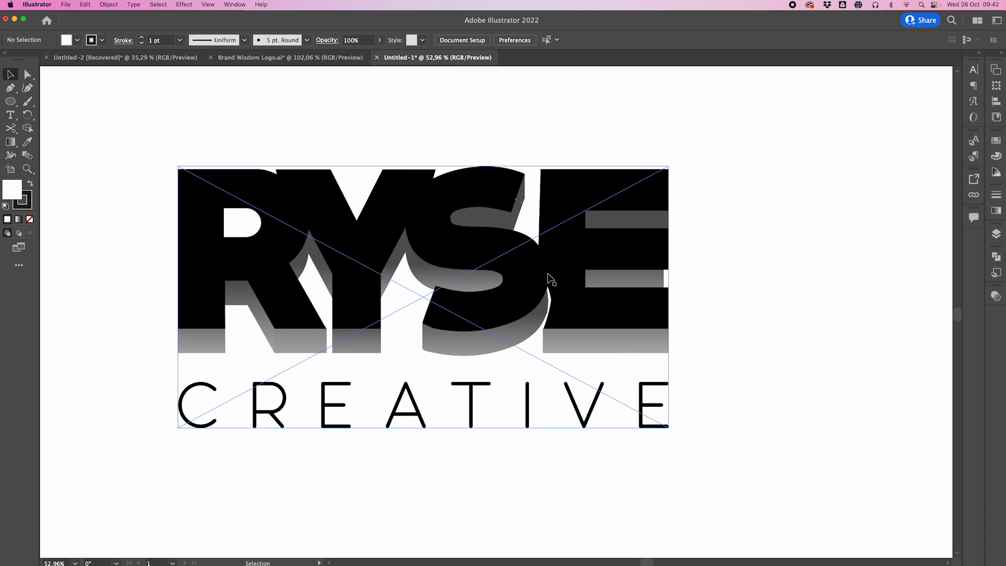
scroll(548, 275, down, 2)
scroll(452, 498, right, 2)
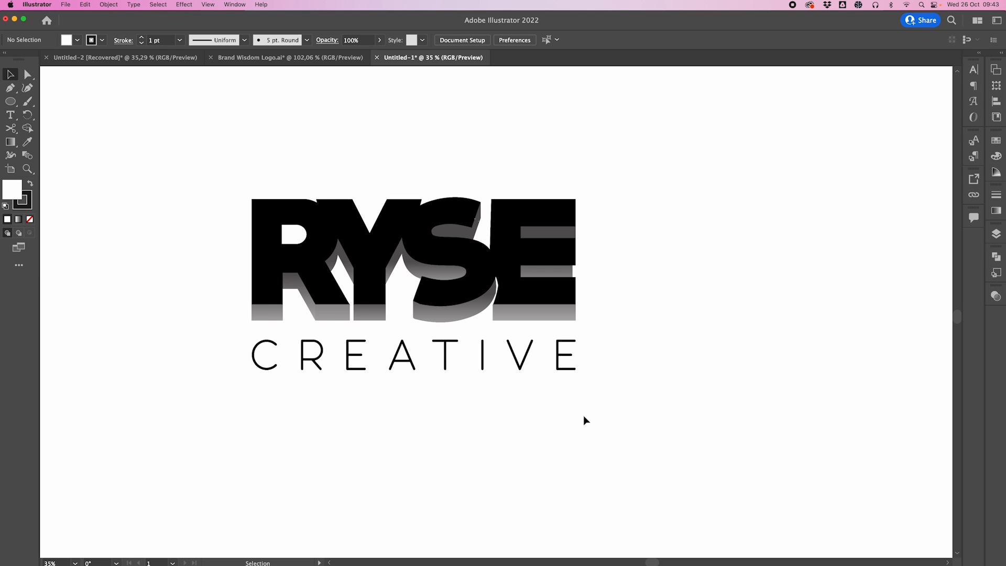
Step: Add the text RYSE beside the original logo and enlarge it to about 401 pt
scroll(584, 417, right, 5)
key(t)
drag(505, 209, 658, 258)
key(super+z)
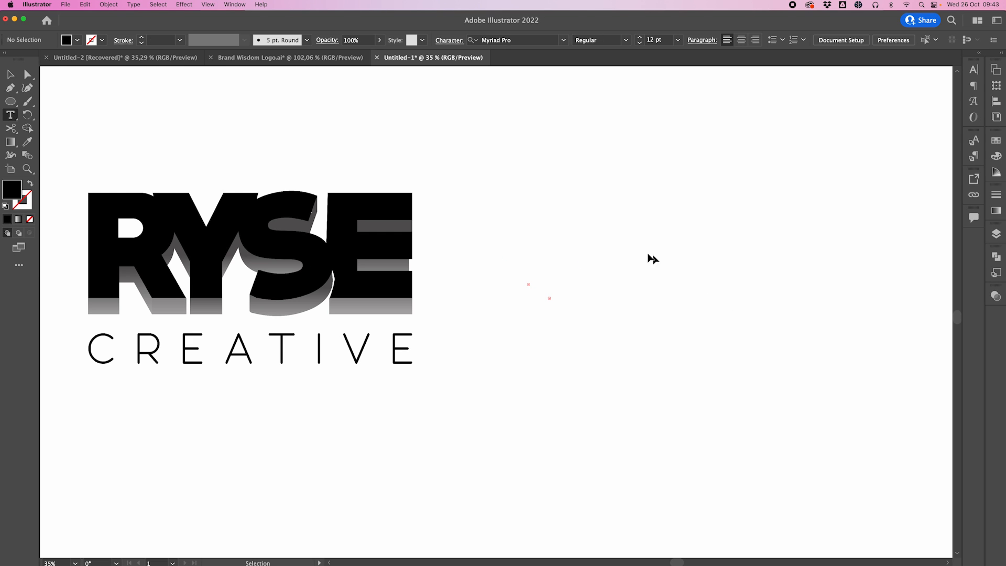
click(538, 214)
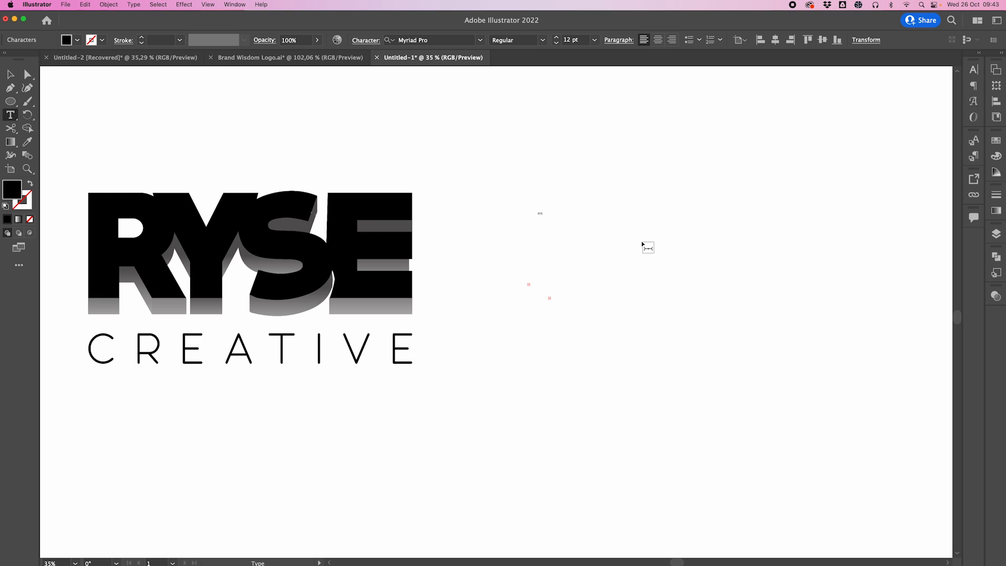
click(10, 74)
drag(545, 218, 840, 415)
Step: Delete the stray marks near the new RYSE text, leaving the lettering itself out of the selection
click(600, 375)
drag(498, 244, 646, 405)
shift+click(653, 254)
key(Delete)
scroll(654, 253, right, 1)
scroll(654, 254, right, 2)
Step: Preview Muli weights on the new RYSE text and set its font to Archivo Black Regular
click(654, 254)
click(419, 40)
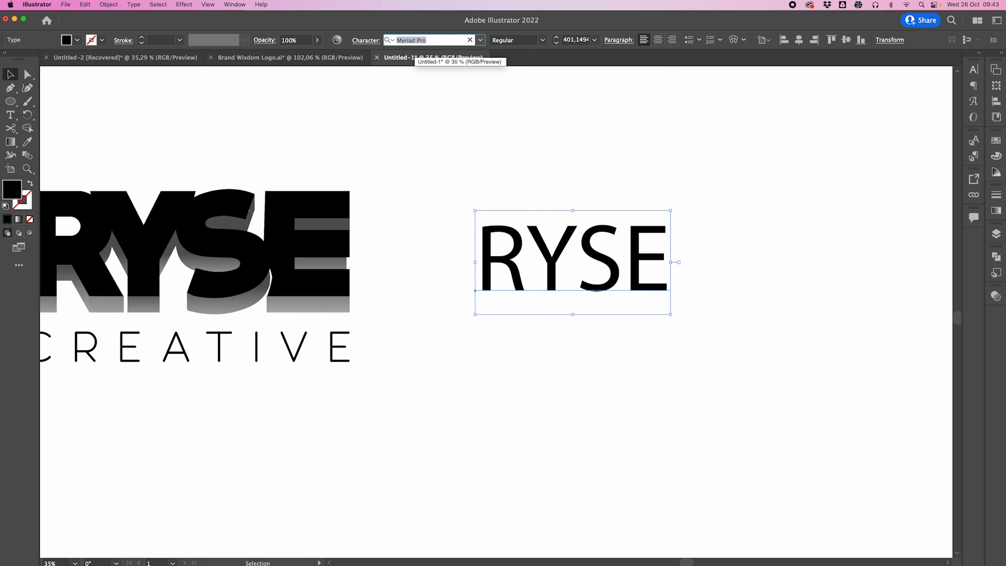
text(uli)
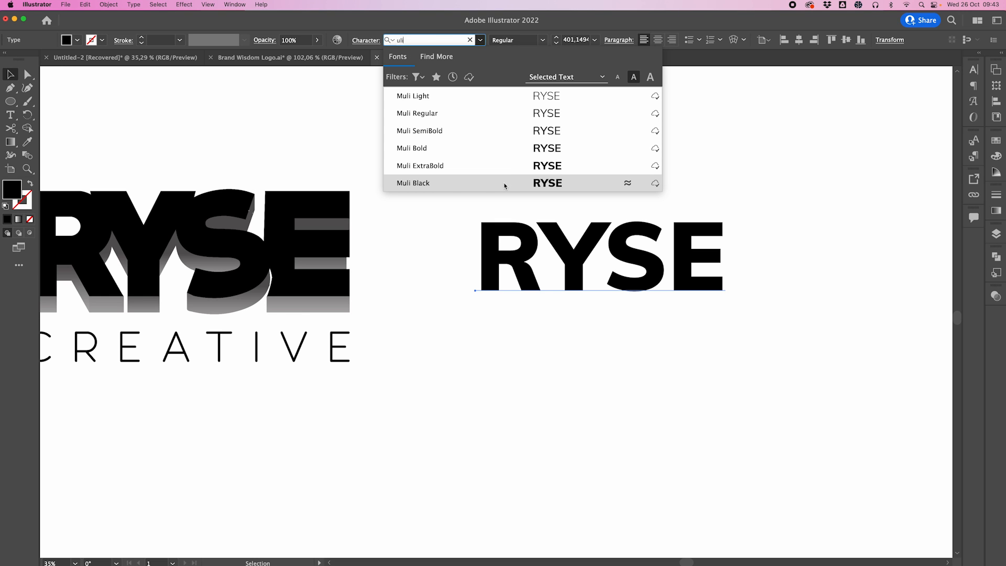
double_click(414, 40)
text(monst)
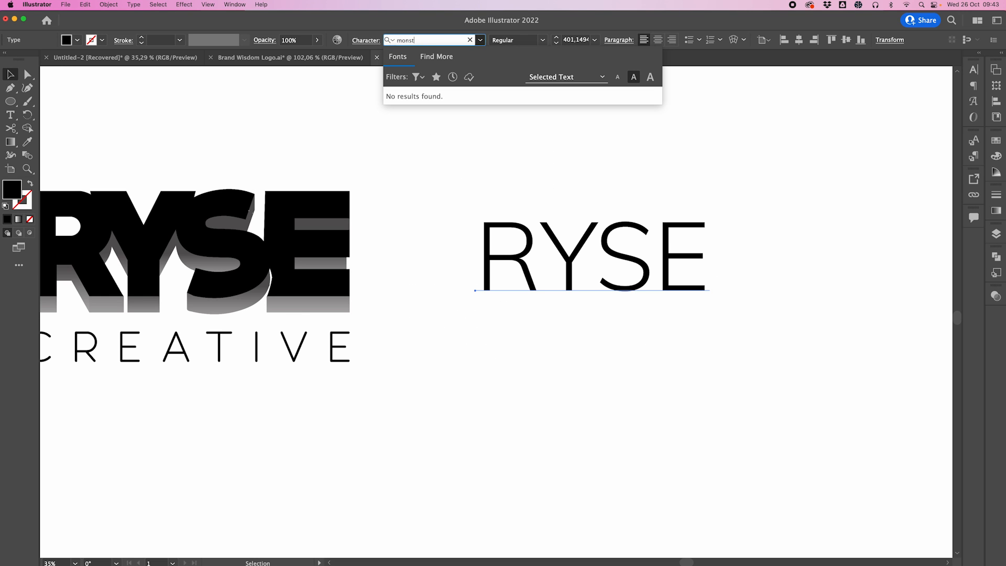
key(BackSpace)
key(BackSpace)
text(t)
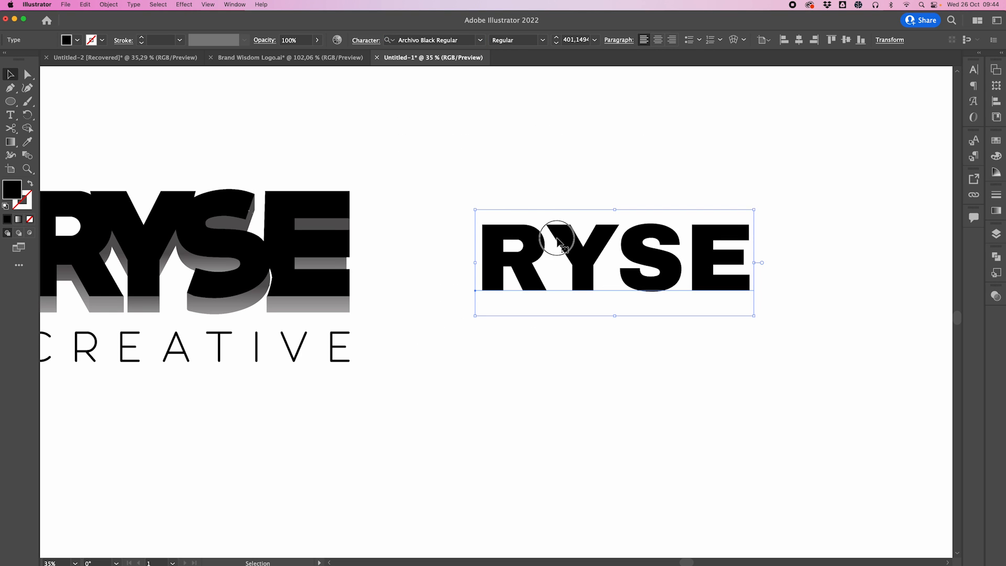
Step: Move the new RYSE text slightly up and enlarge it to about 616.5 pt
scroll(504, 220, down, 1)
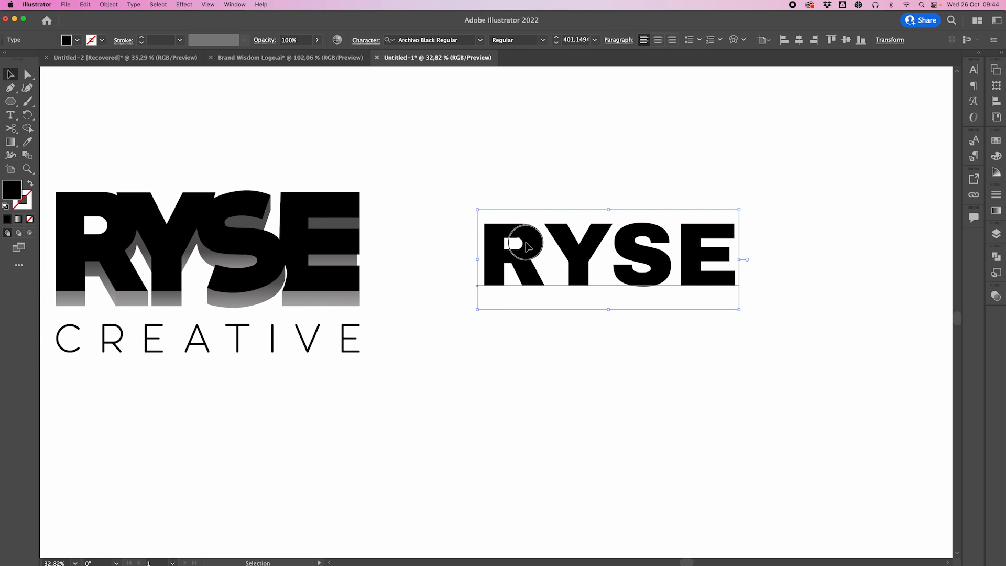
drag(512, 241, 503, 226)
drag(712, 278, 807, 315)
click(608, 360)
Step: Add the text CREATIVE, enlarge it to about 165 pt and place it beneath the new RYSE lettering
scroll(564, 362, right, 3)
click(588, 209)
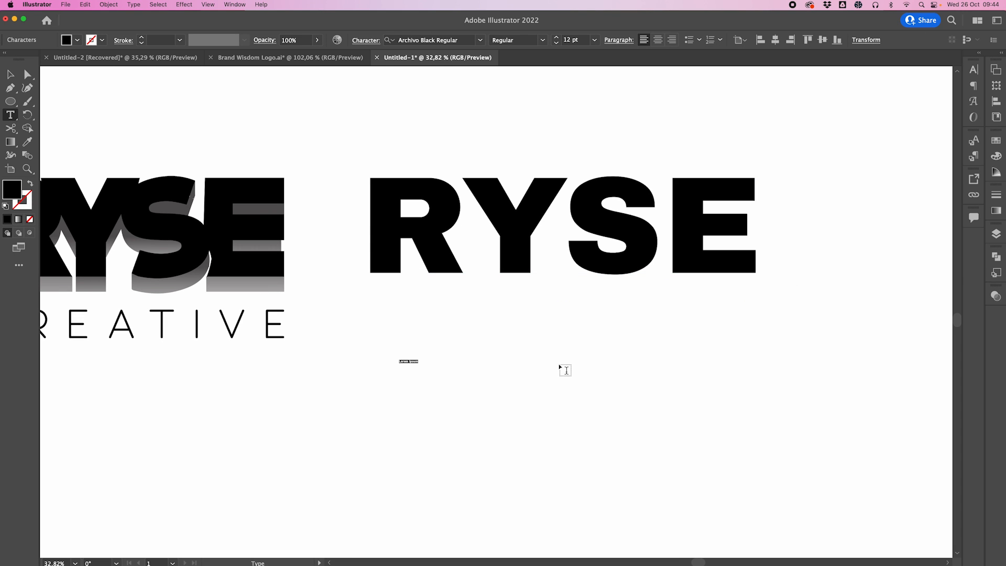
text(cREATIVE)
click(11, 74)
drag(414, 365, 865, 461)
drag(595, 398, 657, 347)
Step: Set CREATIVE in Archivo Medium and move it slightly closer to RYSE
click(545, 42)
click(545, 42)
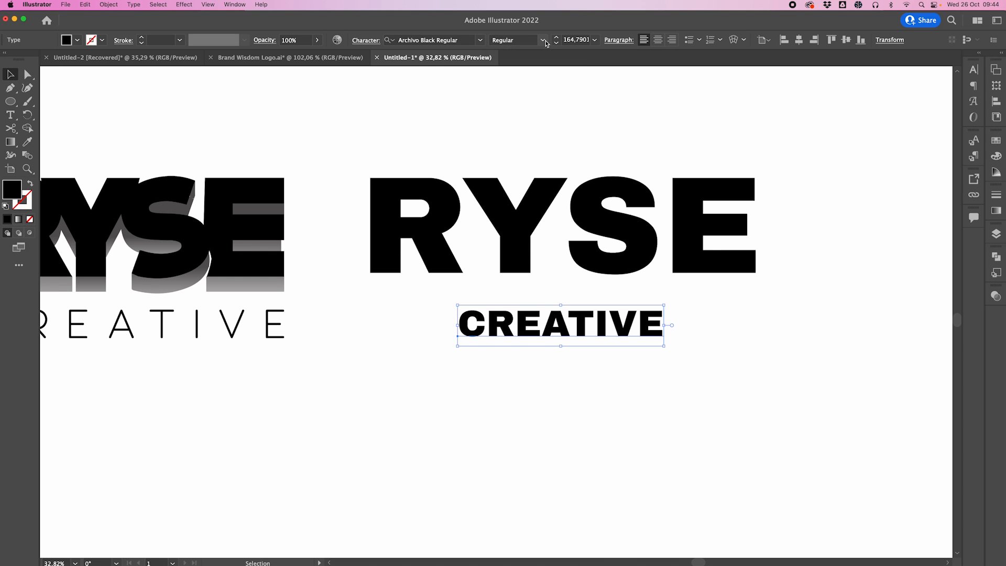
click(435, 40)
text(arch)
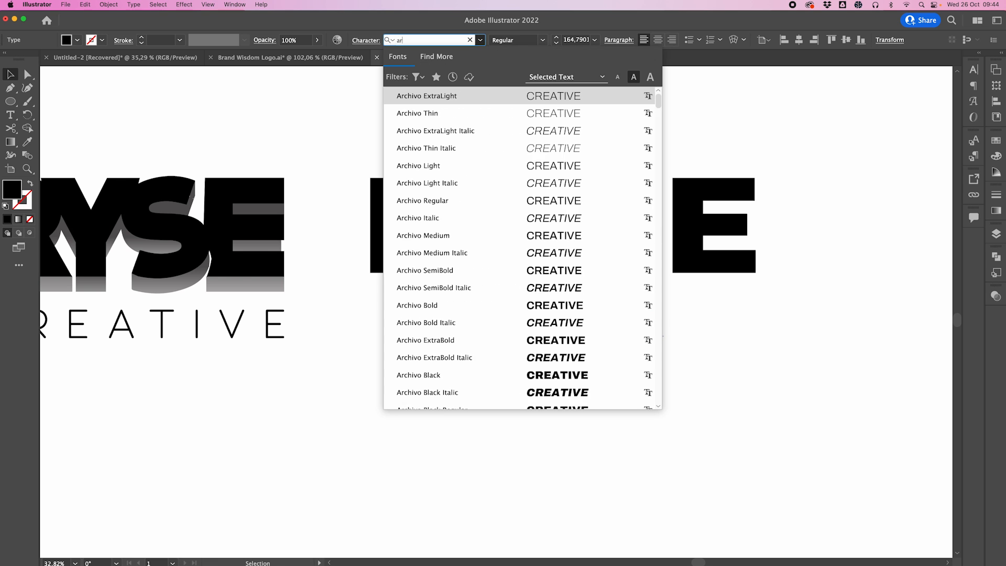
click(457, 236)
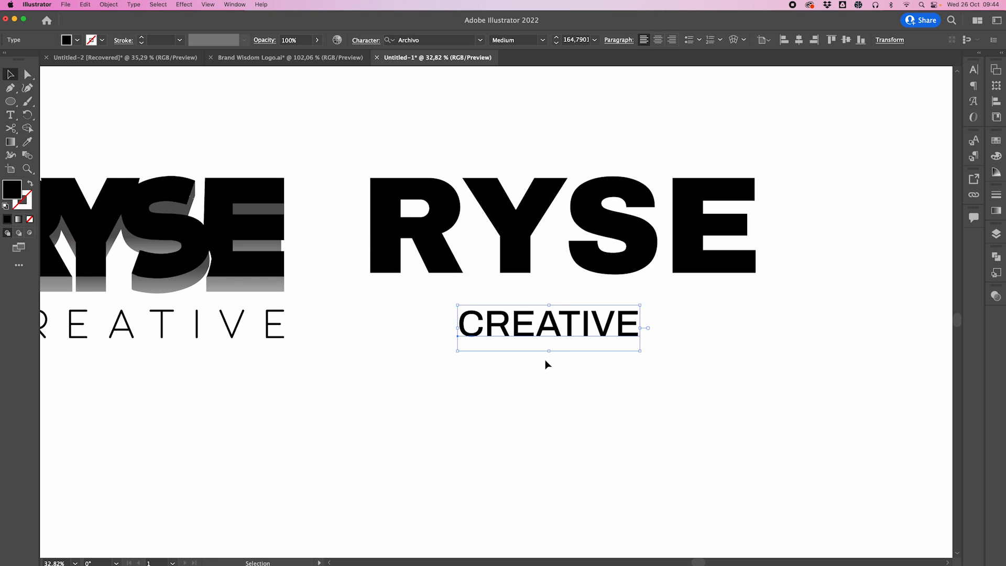
click(562, 361)
click(574, 315)
click(570, 395)
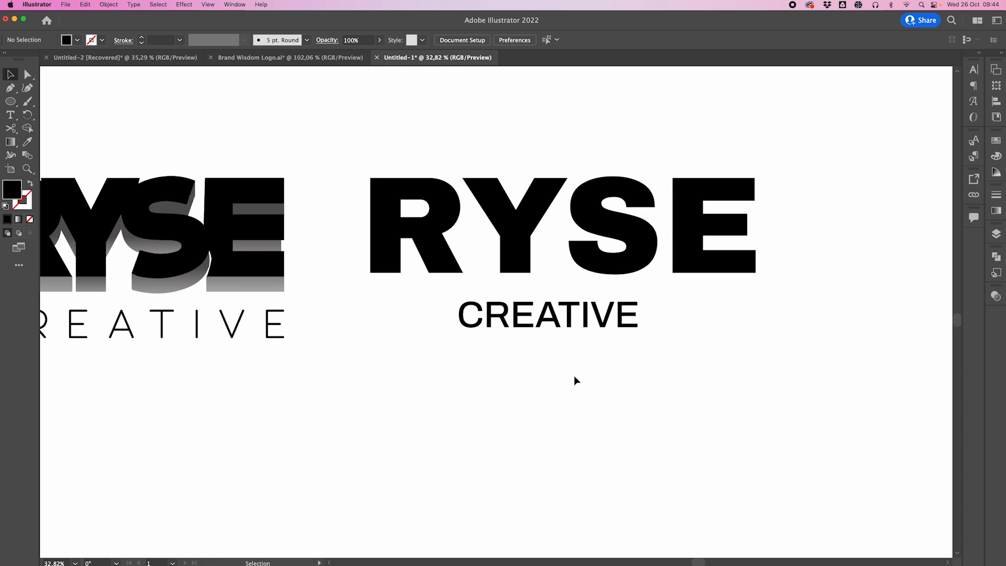
Step: Tighten the tracking of the RYSE text in the lower copy of the new logo to -50
scroll(544, 372, left, 5)
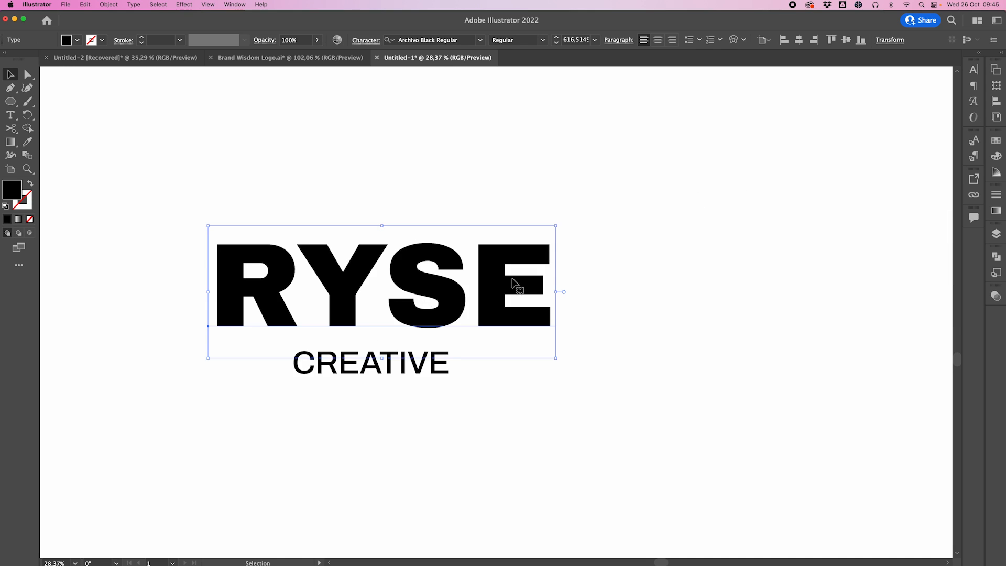
scroll(613, 276, left, 2)
scroll(505, 274, up, 2)
scroll(524, 288, left, 3)
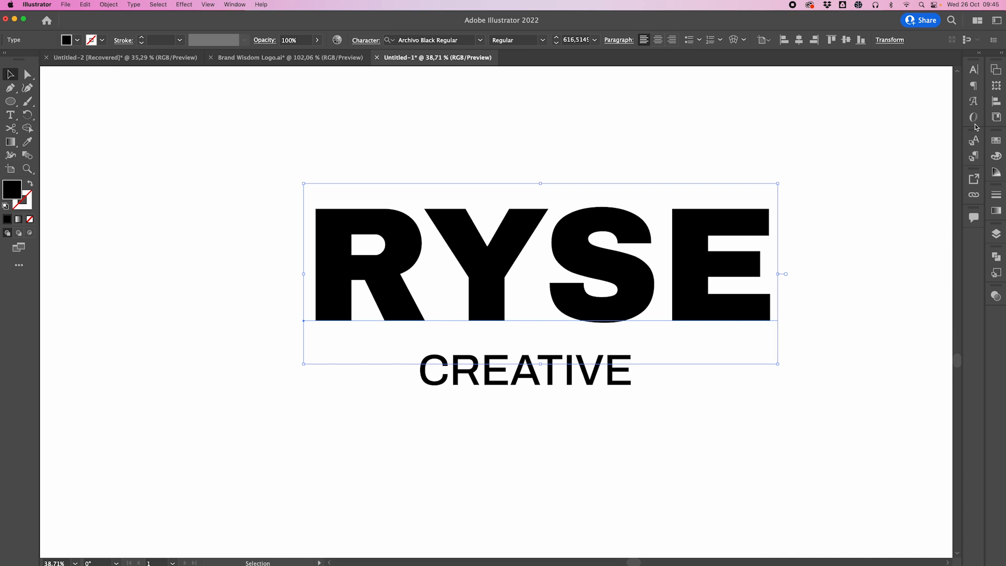
click(973, 69)
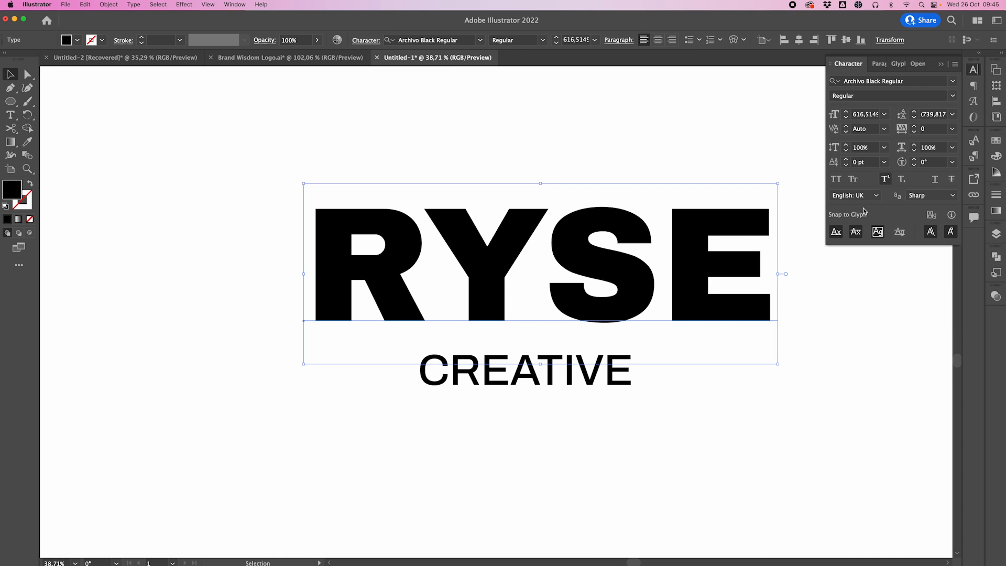
click(914, 132)
click(914, 132)
click(915, 132)
click(915, 132)
click(914, 132)
click(529, 93)
Step: Compare the tightened RYSE Creative copy with the original logo and the wider-spaced version
scroll(530, 93, right, 3)
scroll(529, 93, up, 1)
scroll(529, 93, left, 8)
scroll(529, 94, down, 2)
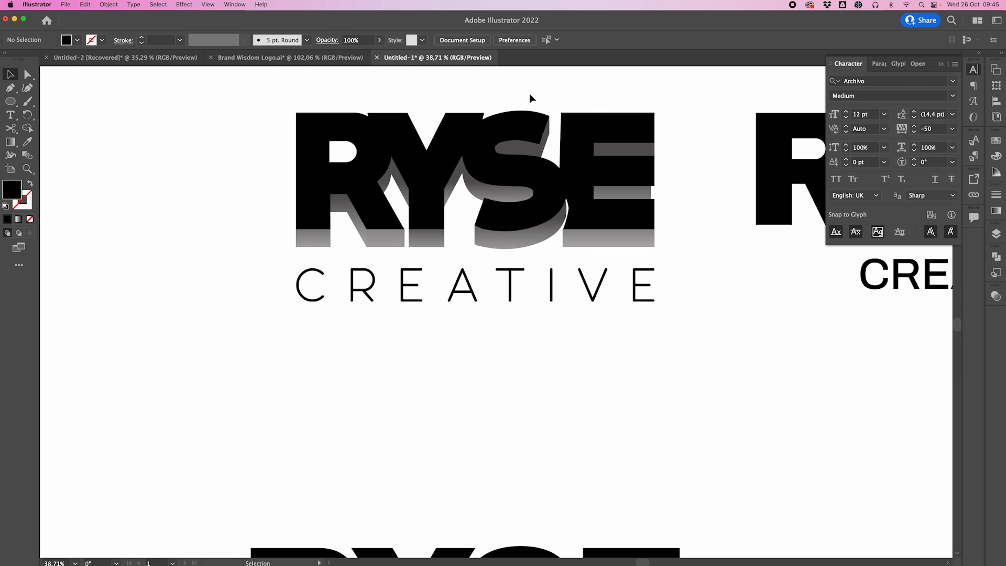
scroll(525, 203, down, 1)
scroll(524, 203, right, 8)
scroll(525, 203, up, 4)
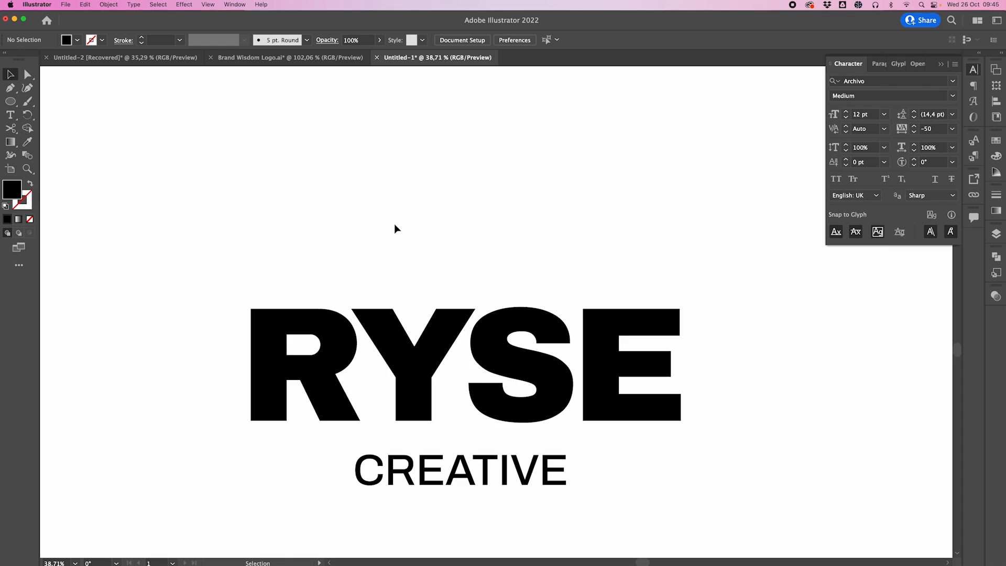
scroll(394, 224, up, 6)
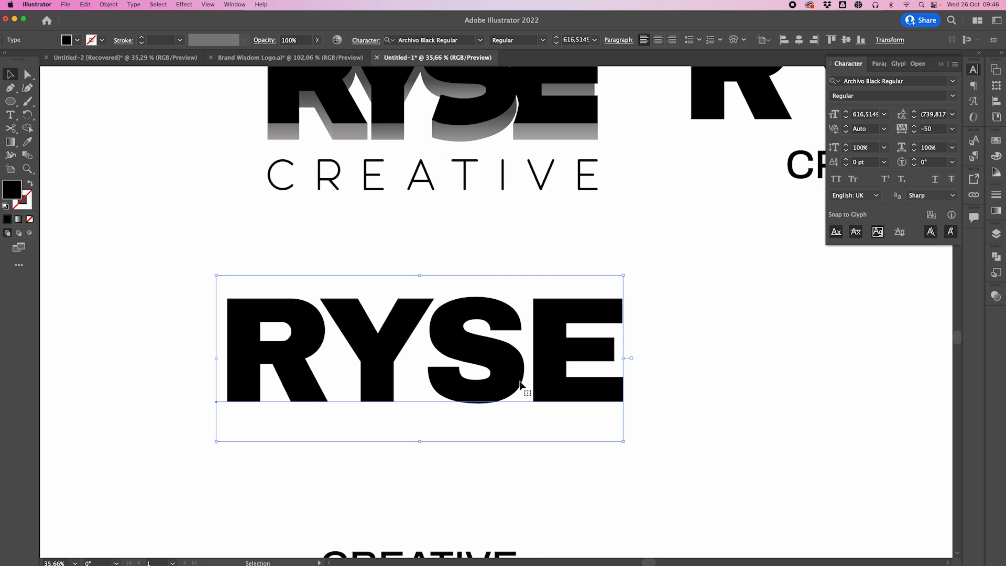
scroll(519, 382, down, 5)
scroll(521, 385, up, 3)
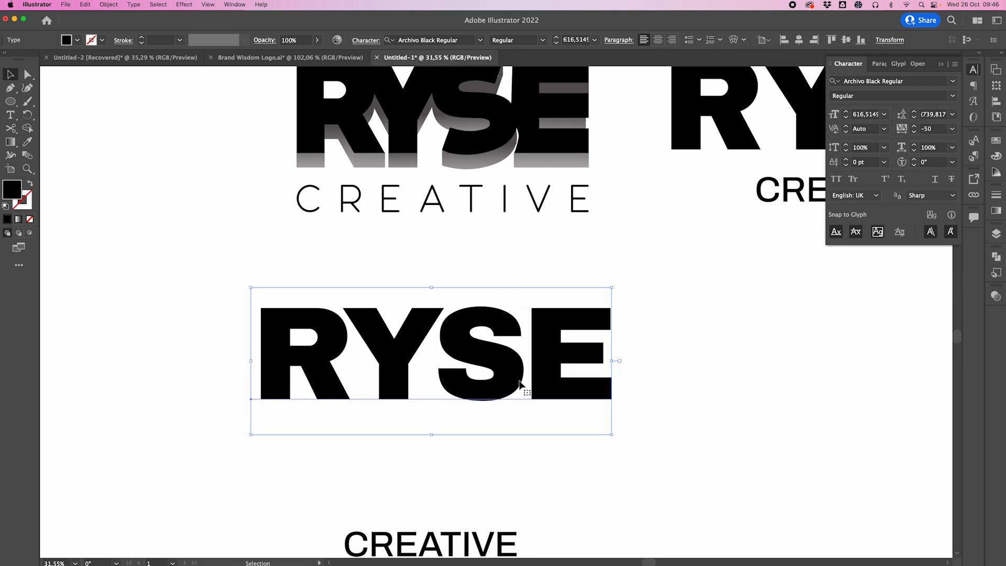
click(702, 328)
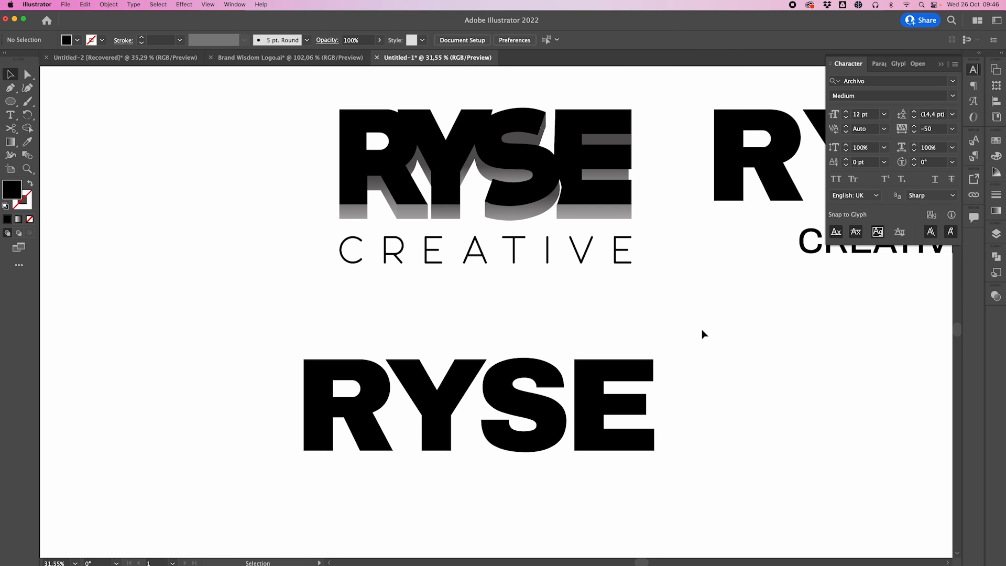
Step: Set the tracking of the RYSE text below the original logo to -57
click(484, 407)
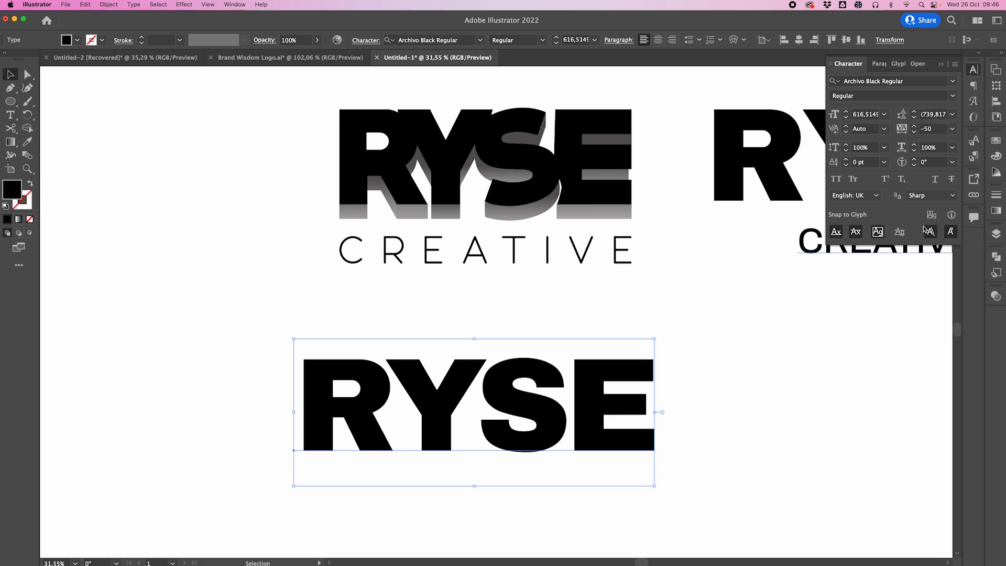
click(914, 131)
click(914, 132)
click(914, 131)
click(914, 131)
click(914, 131)
click(914, 131)
click(914, 131)
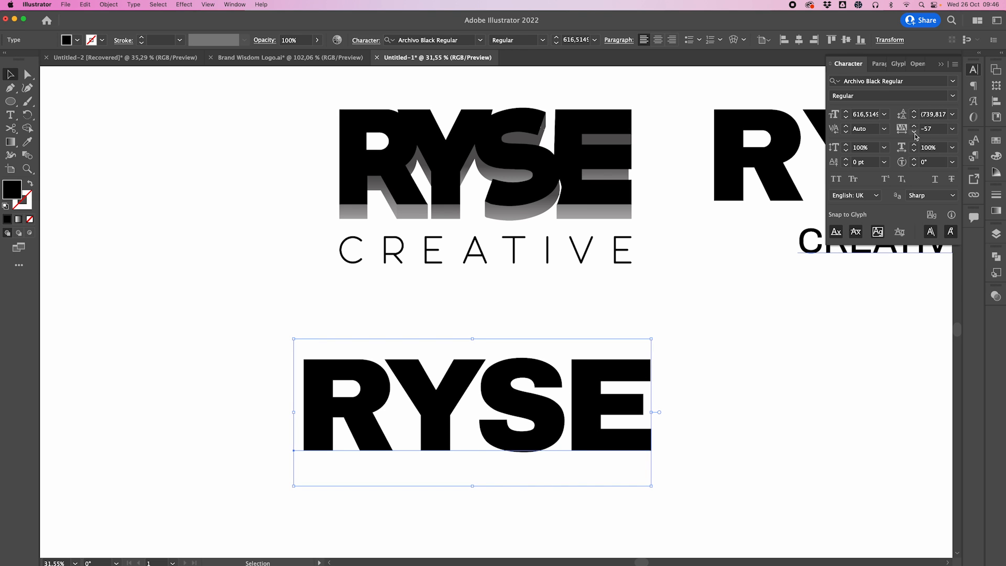
click(697, 388)
Step: Move the tightened RYSE text out to an empty area up and to the left of the original logo
click(521, 407)
scroll(521, 412, right, 3)
scroll(522, 411, left, 3)
scroll(521, 407, down, 3)
drag(562, 424, 292, 394)
key(z)
key(v)
key(super+minus)
key(super+minus)
key(super+minus)
scroll(384, 360, right, 6)
scroll(384, 360, down, 3)
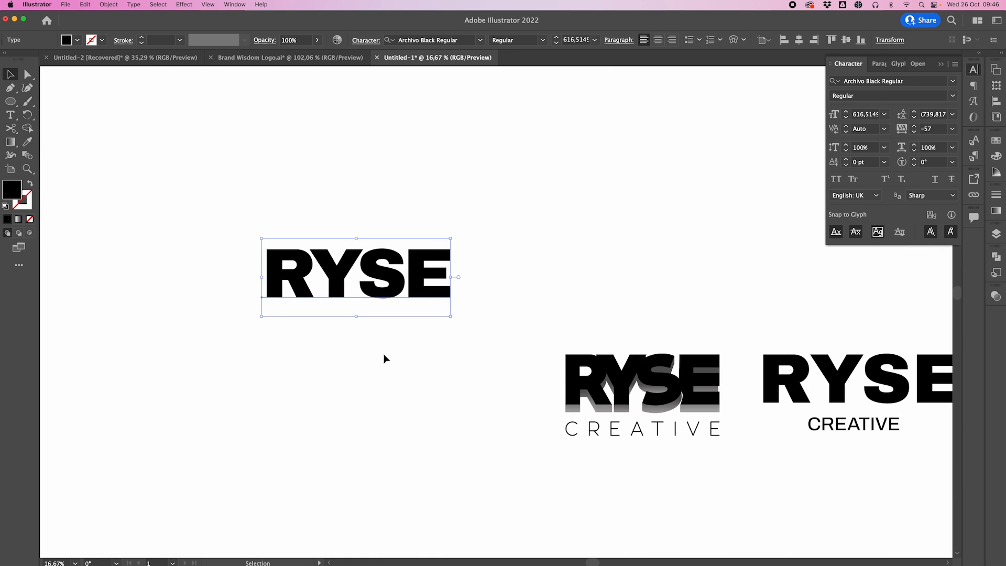
Step: Place a copy of the tightened RYSE text below the original logo, above the separate CREATIVE text
drag(190, 173, 459, 414)
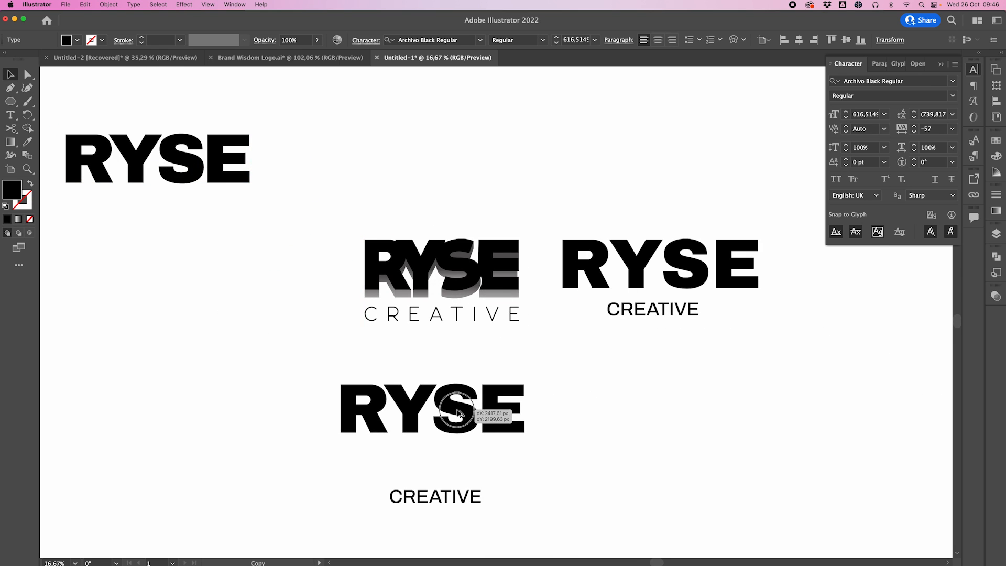
scroll(458, 414, left, 3)
scroll(459, 413, up, 2)
scroll(458, 413, up, 2)
scroll(458, 413, up, 1)
scroll(458, 413, down, 3)
scroll(459, 413, right, 2)
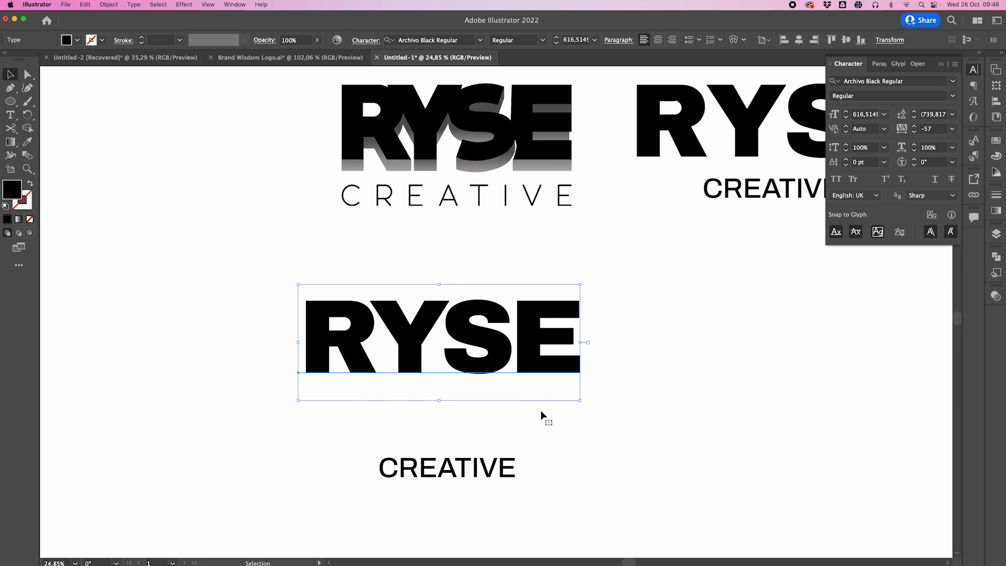
Step: Convert the RYSE copy to outlines and shift the S slightly toward the Y within the group
click(131, 4)
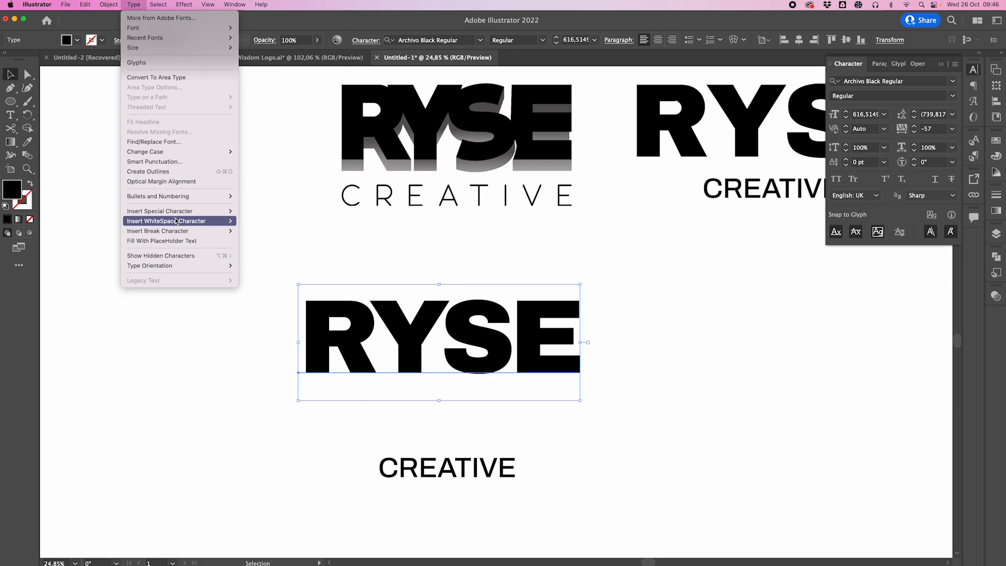
click(162, 171)
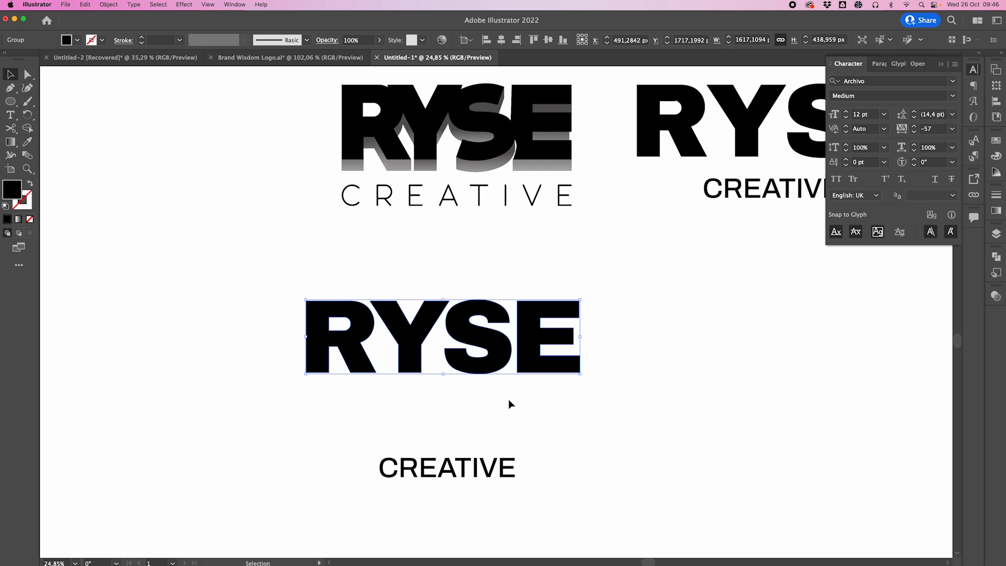
scroll(509, 402, up, 5)
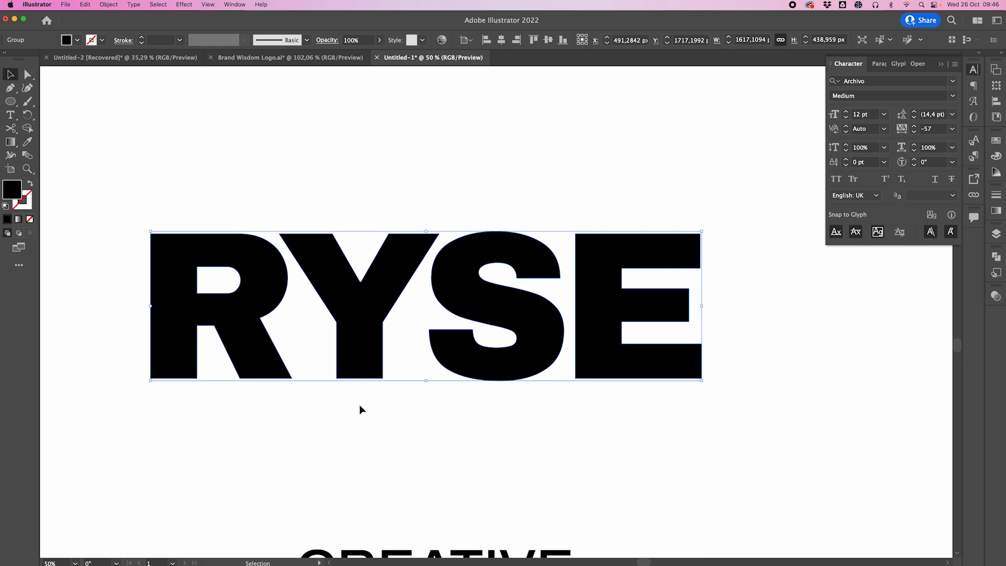
scroll(306, 395, up, 2)
scroll(306, 395, left, 2)
double_click(509, 266)
click(484, 267)
drag(484, 267, 482, 268)
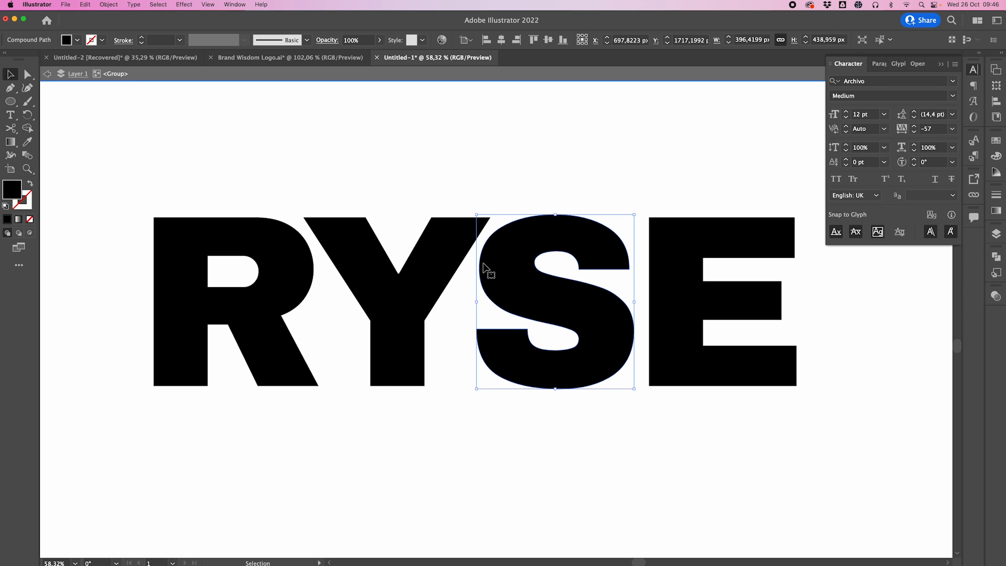
Step: Nudge the outlined E slightly closer to the S and exit the group's isolation
click(680, 263)
key(Left)
key(Left)
key(Left)
key(Left)
key(Left)
key(Left)
key(Left)
key(Left)
key(Left)
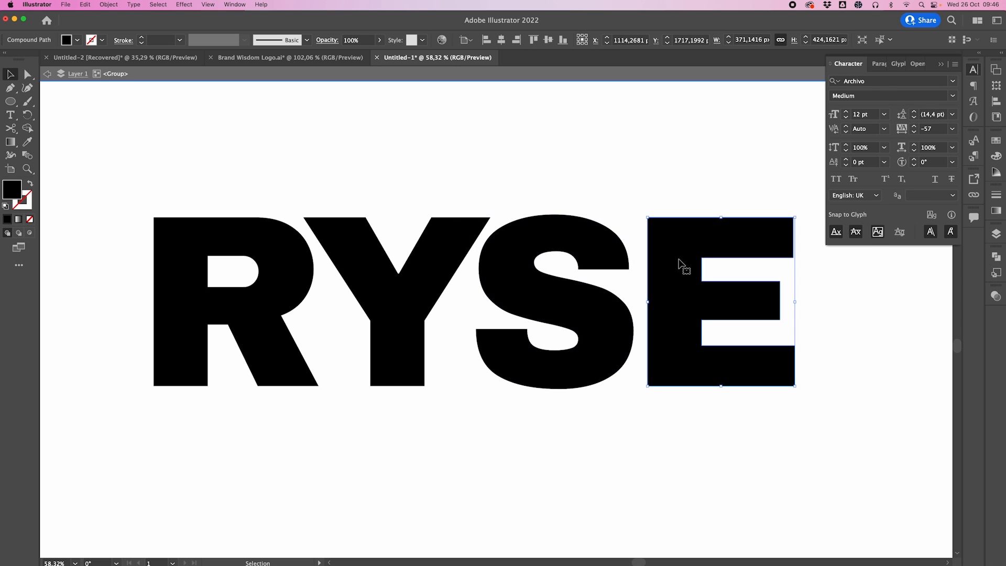
double_click(629, 145)
scroll(629, 144, down, 1)
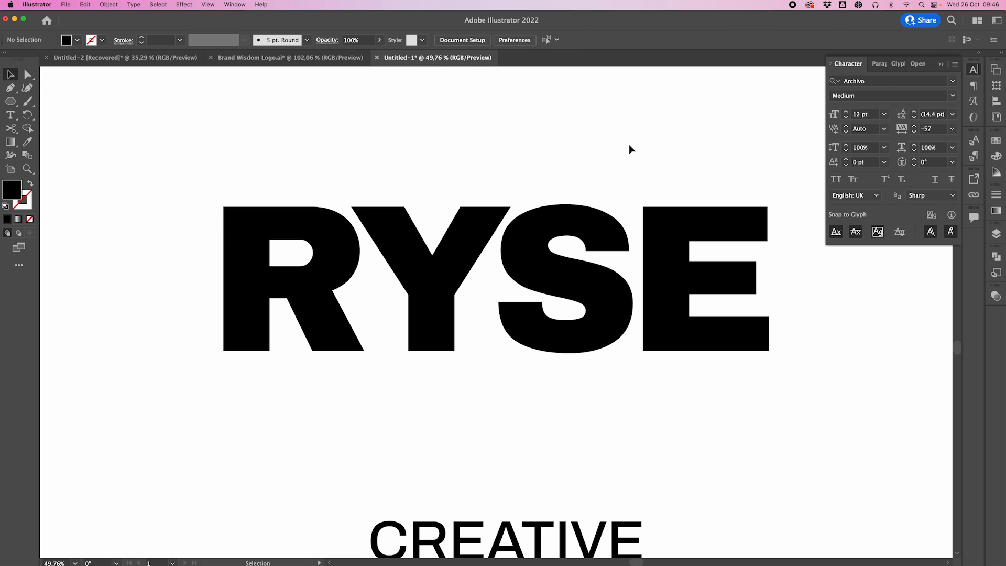
scroll(468, 389, right, 3)
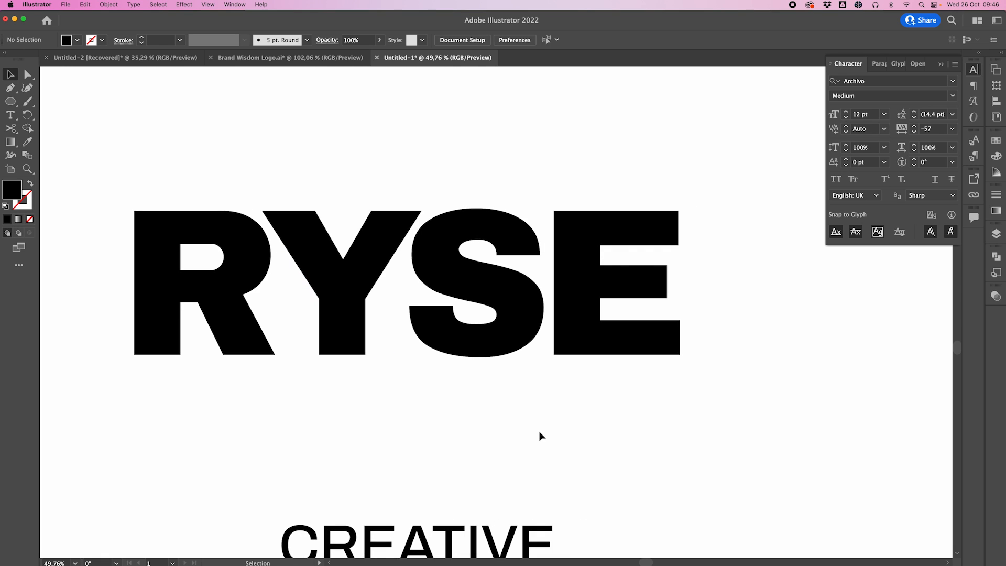
Step: Show the rulers, check the outlined RYSE letters against horizontal guides along their top and bottom edges, and hide the guides
key(super+r)
drag(433, 70, 435, 211)
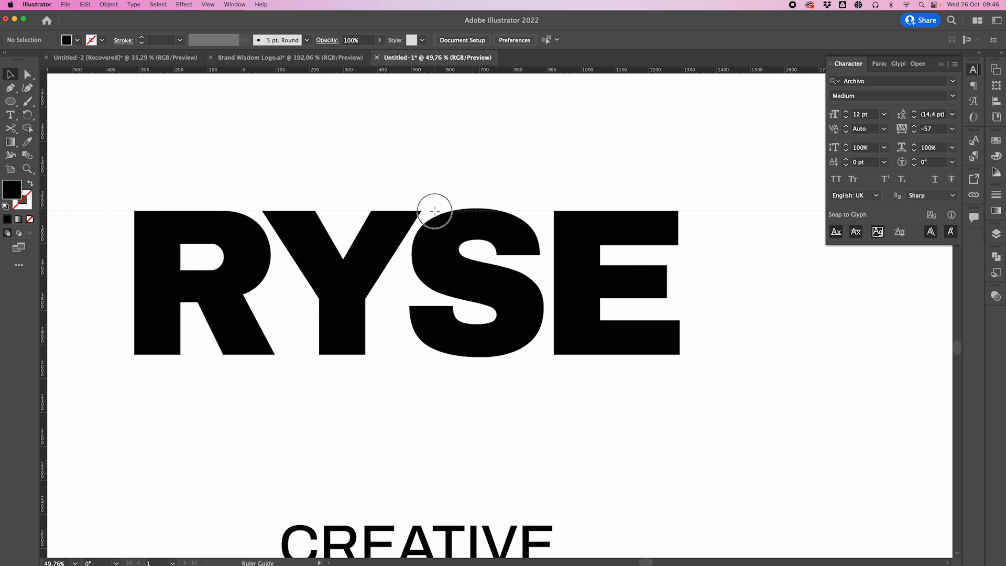
drag(441, 71, 439, 360)
drag(458, 71, 443, 356)
click(506, 397)
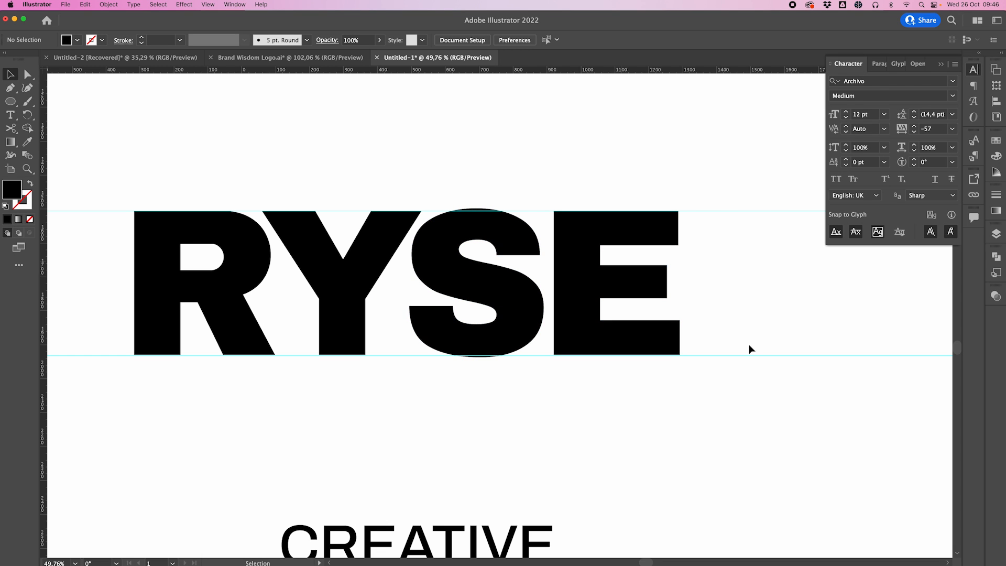
scroll(378, 236, left, 3)
key(super+;)
Step: Examine how the outlined RYSE lettering reads beside the CREATIVE texts above and below it
scroll(387, 142, left, 3)
scroll(387, 142, right, 2)
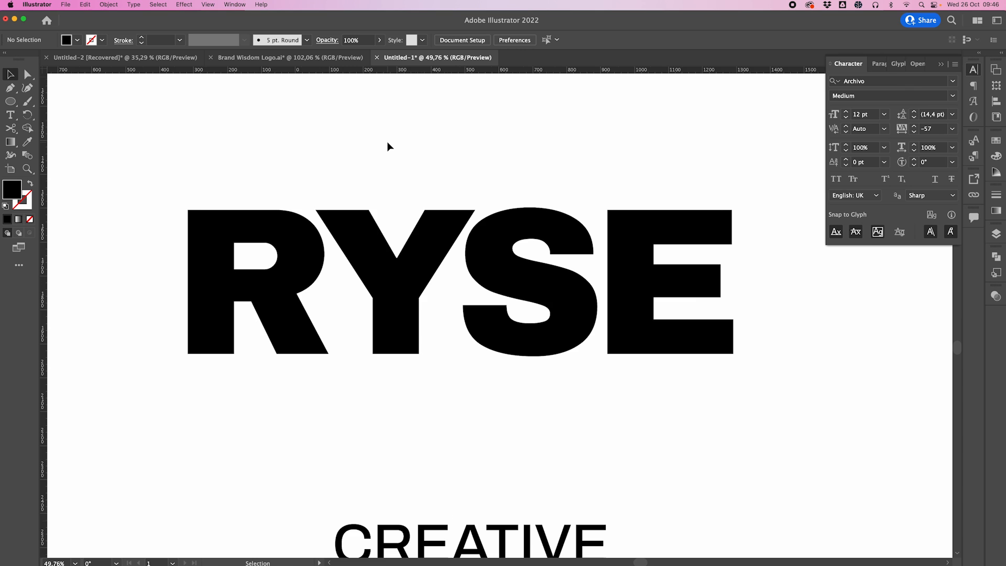
scroll(387, 141, down, 2)
scroll(384, 396, up, 1)
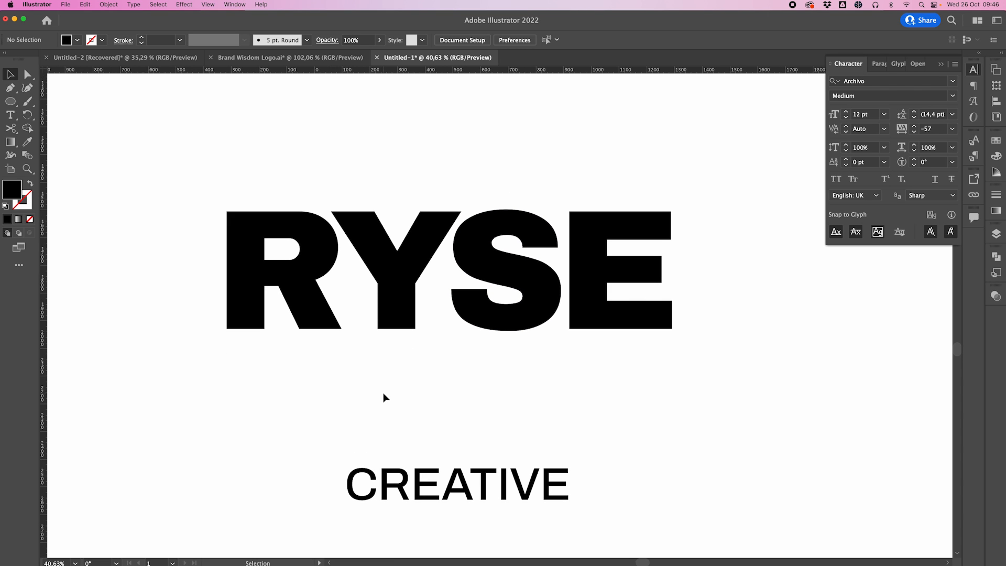
scroll(446, 189, up, 3)
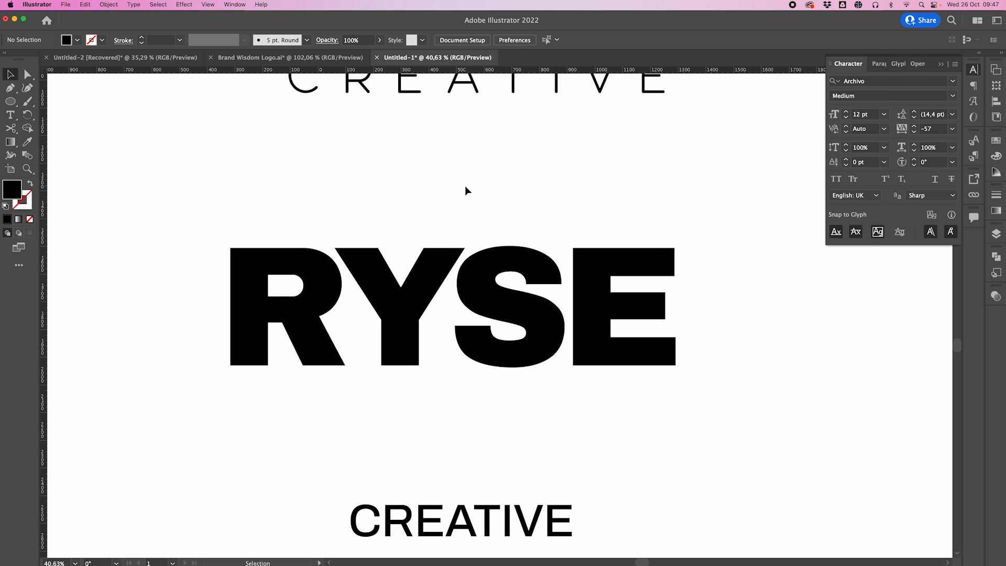
scroll(466, 187, left, 3)
scroll(465, 187, right, 2)
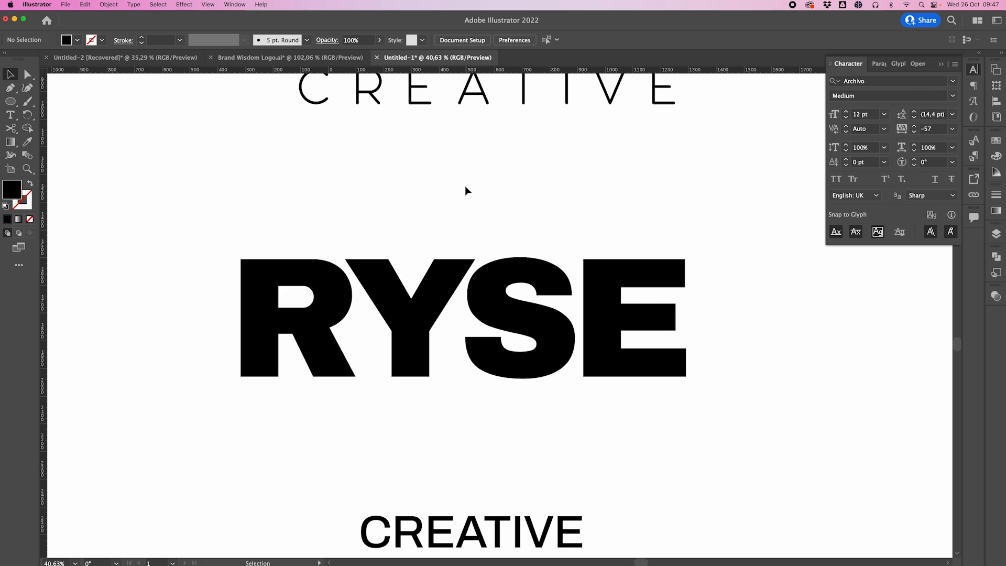
scroll(278, 274, up, 2)
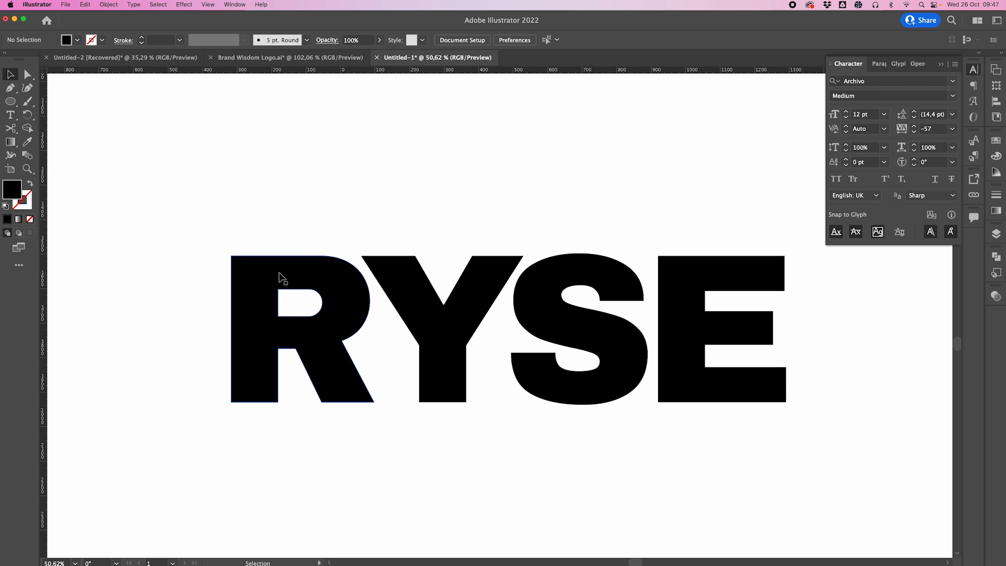
Step: Remove the rounded counter from the outlined R so that its bowl is solid black
scroll(301, 288, up, 5)
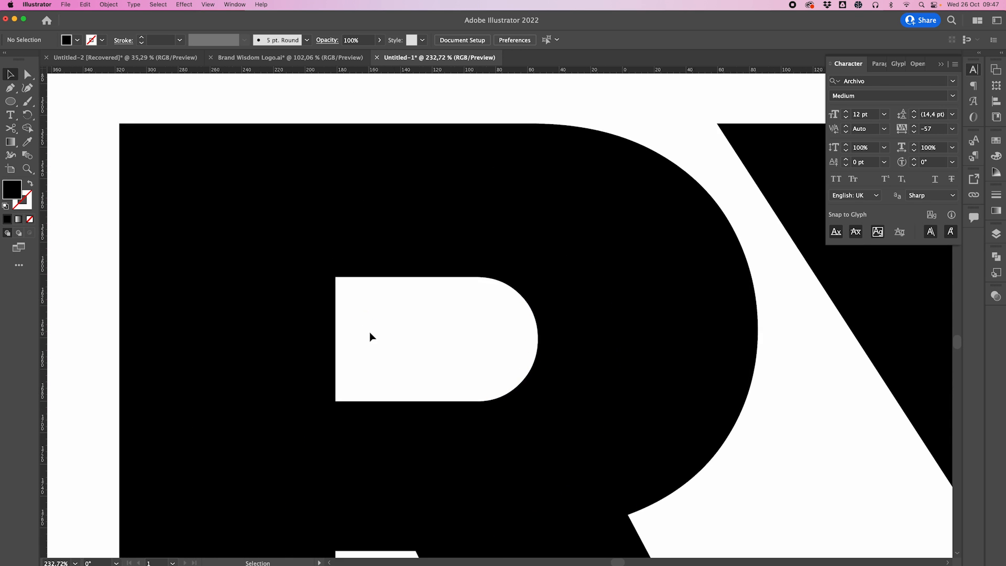
scroll(370, 332, down, 2)
scroll(370, 332, right, 2)
click(369, 335)
Step: Place a circle about 131 px wide inside the R's solid bowl and fill it with white sampled from the background
click(11, 103)
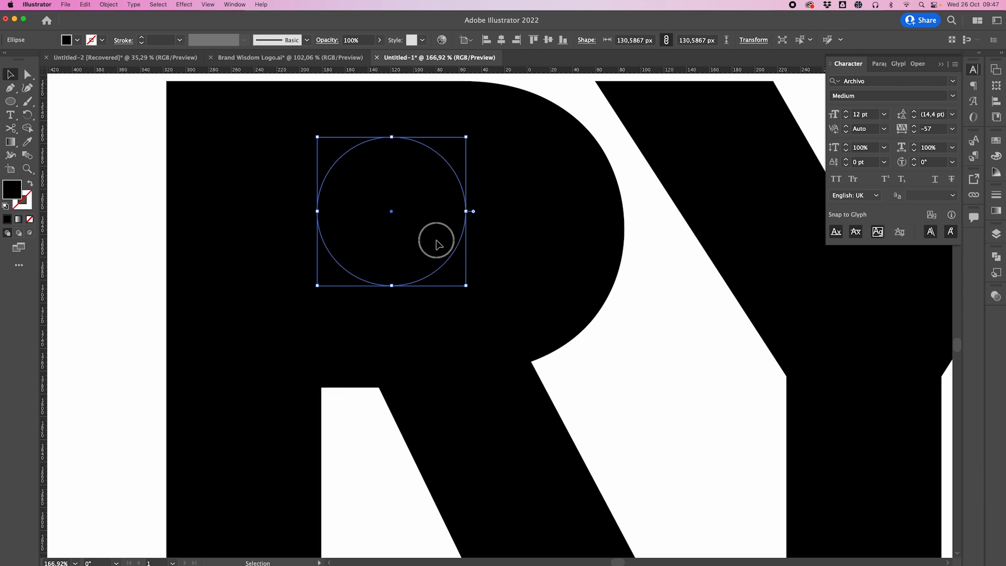
drag(436, 241, 520, 251)
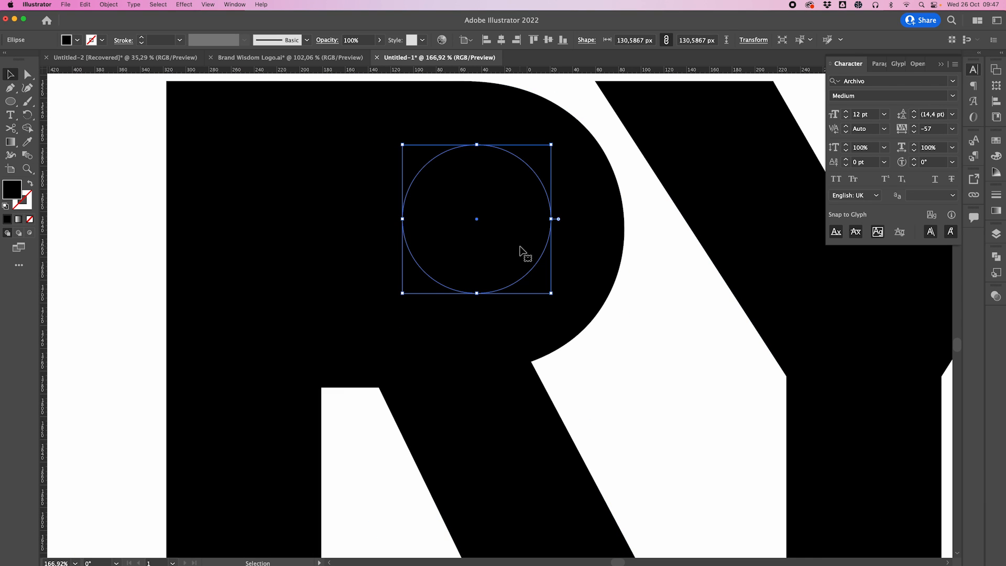
key(i)
click(687, 346)
key(v)
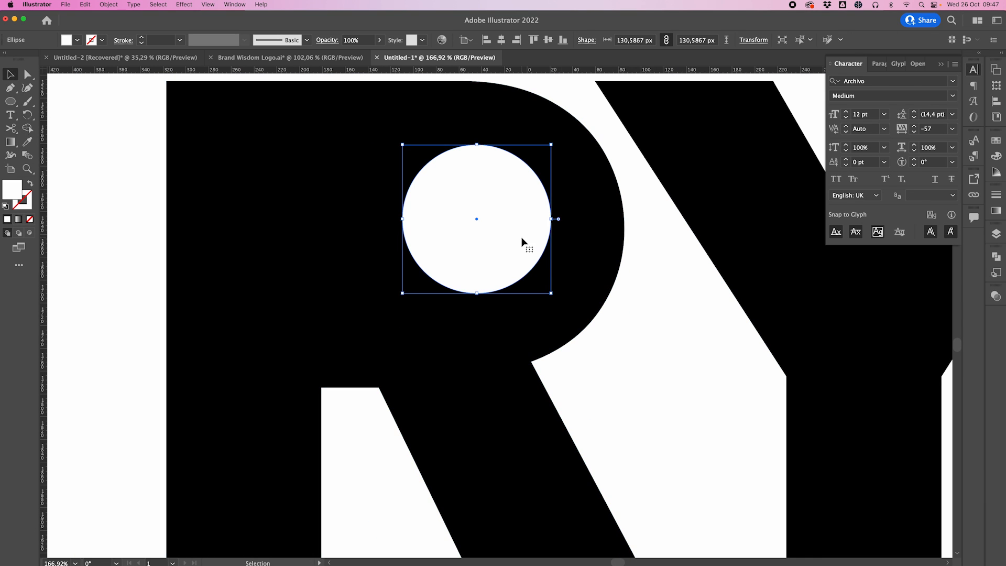
drag(524, 242, 424, 244)
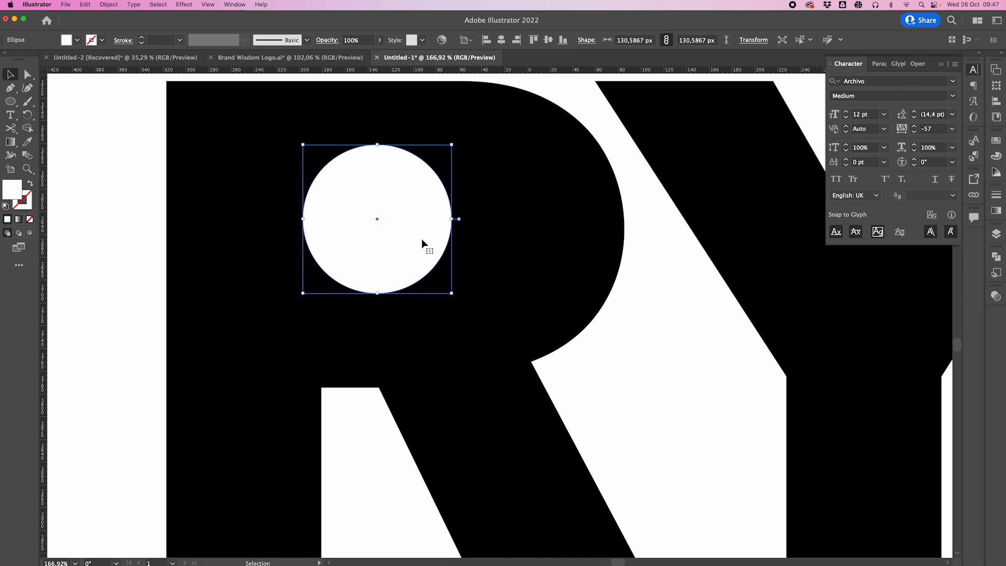
Step: Cut the white circle at its left and right anchor points with Scissors and delete the lower half
click(13, 129)
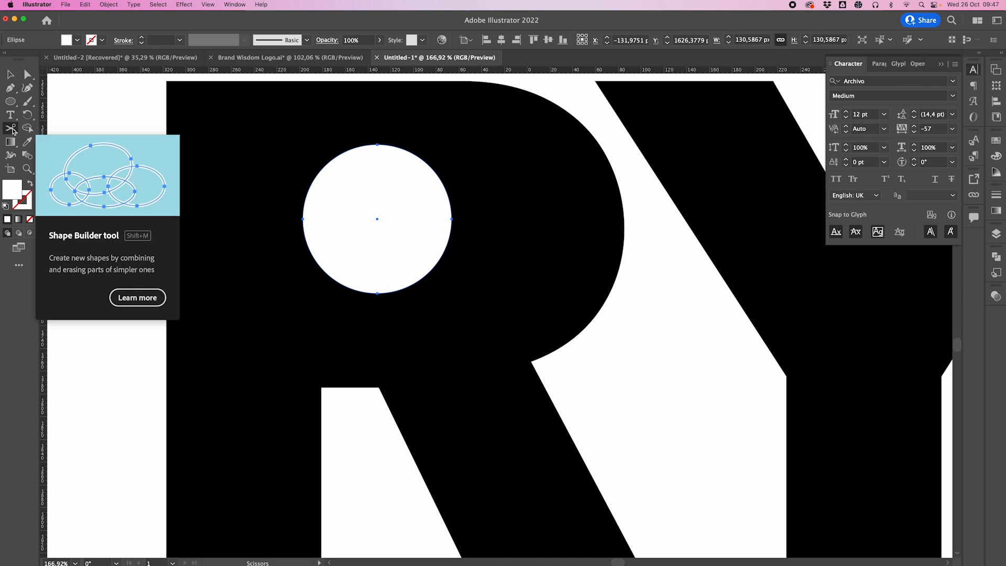
click(303, 218)
click(451, 218)
key(v)
key(Delete)
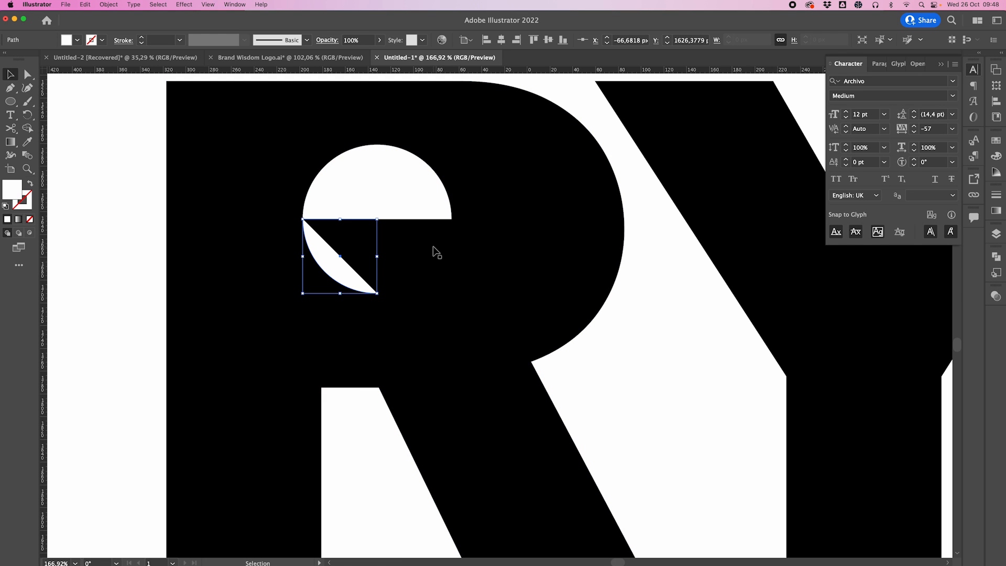
key(Delete)
Step: Lower the white half circle within the R and draw a thin white bar of about the same width beneath it
drag(414, 193, 417, 242)
scroll(308, 289, up, 2)
key(m)
drag(310, 283, 524, 303)
key(v)
click(826, 418)
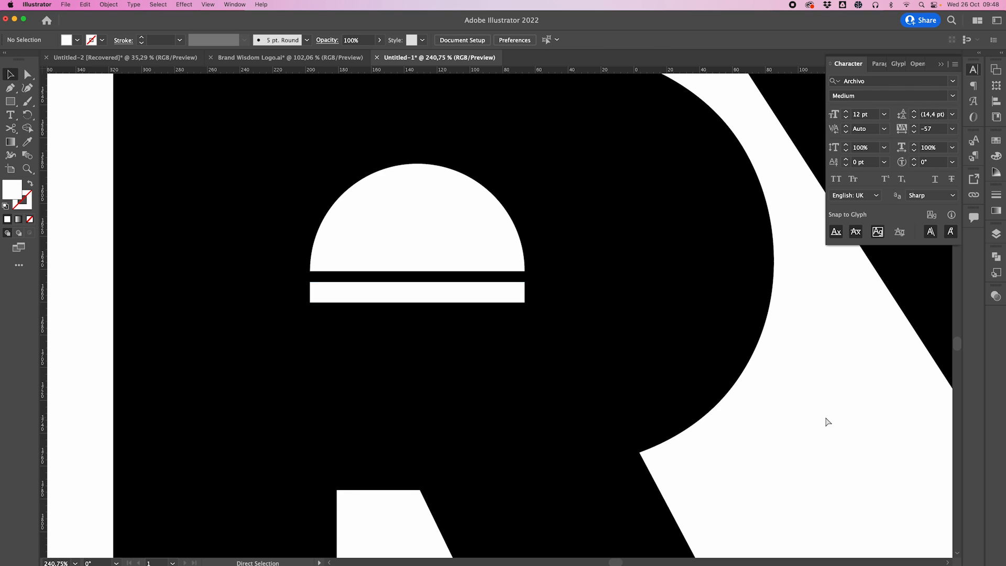
Step: Add a second thin white bar below the first one in the R to extend the rising-sun motif
key(super+minus)
key(super+minus)
key(super+minus)
key(super+minus)
key(super+minus)
key(super+minus)
drag(788, 395, 536, 389)
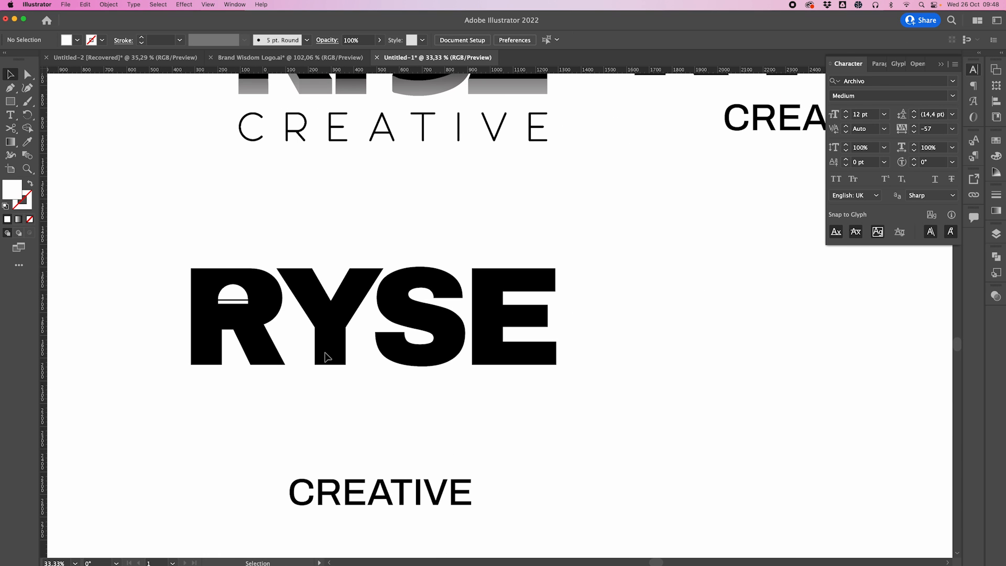
scroll(238, 304, up, 3)
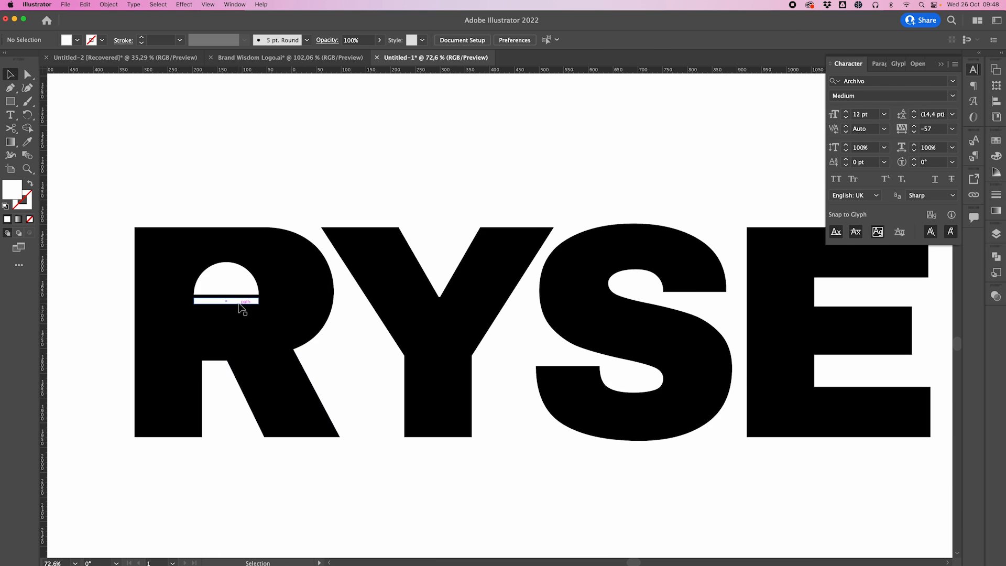
key(super+plus)
key(super+plus)
key(super+plus)
key(super+minus)
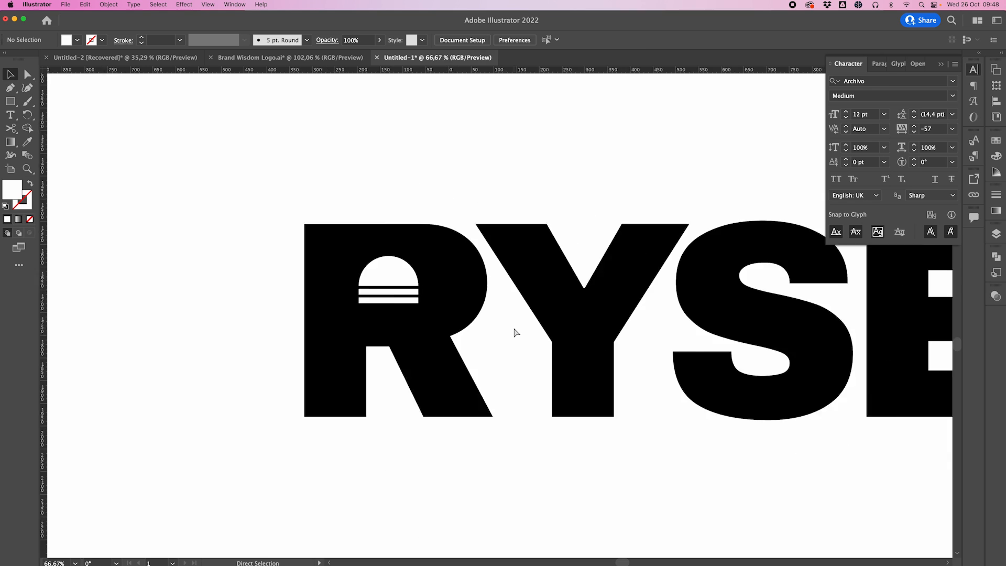
key(super+minus)
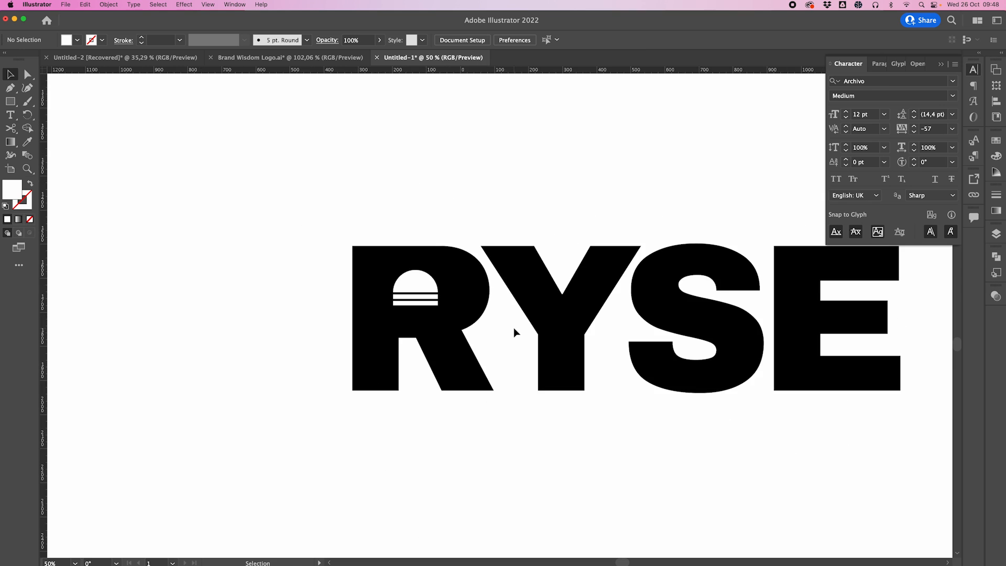
key(super+minus)
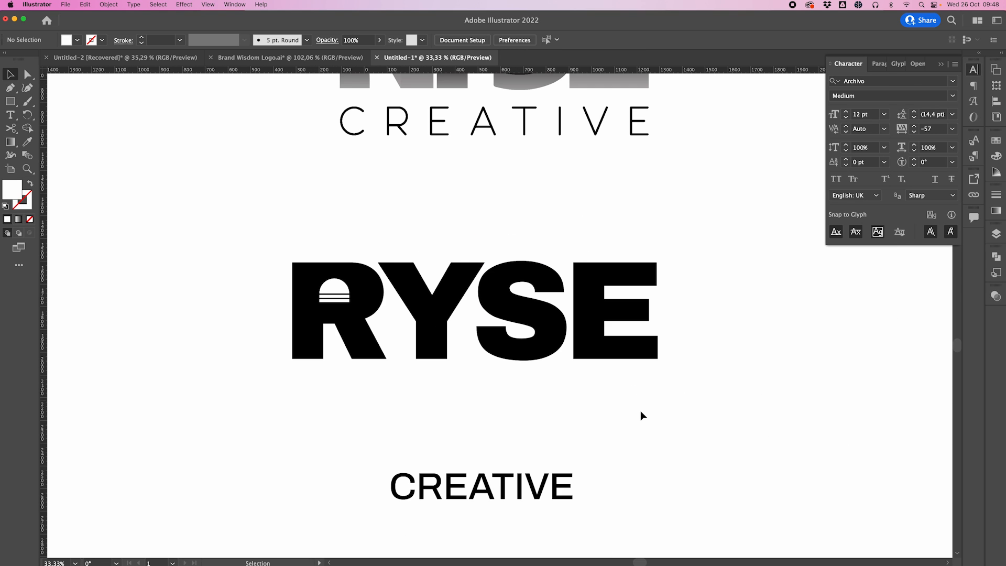
Step: Place a copy of the tightened, editable RYSE text to the right of the version with the sun motif
scroll(641, 410, right, 5)
scroll(624, 388, left, 3)
scroll(623, 388, up, 1)
scroll(558, 242, down, 2)
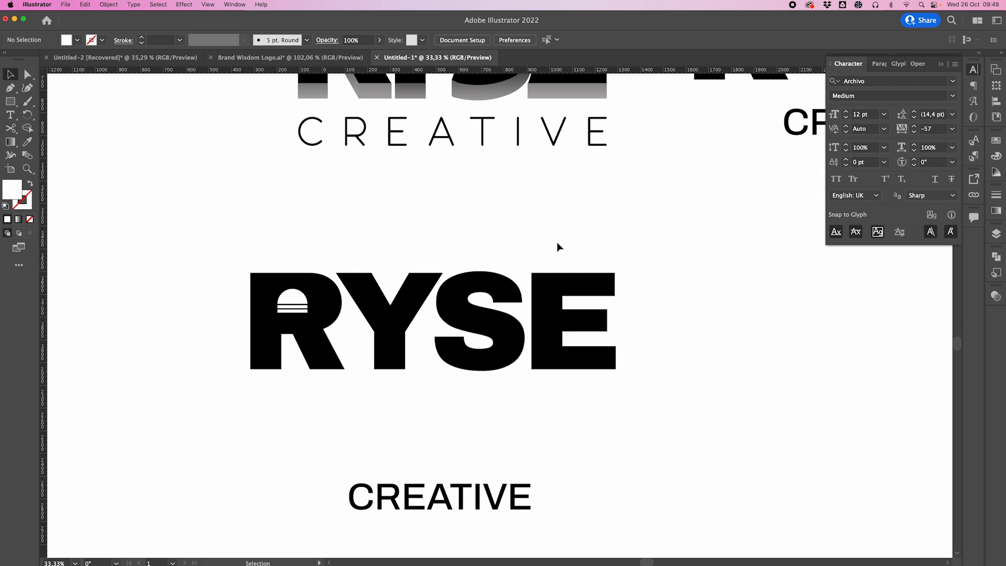
scroll(570, 238, down, 3)
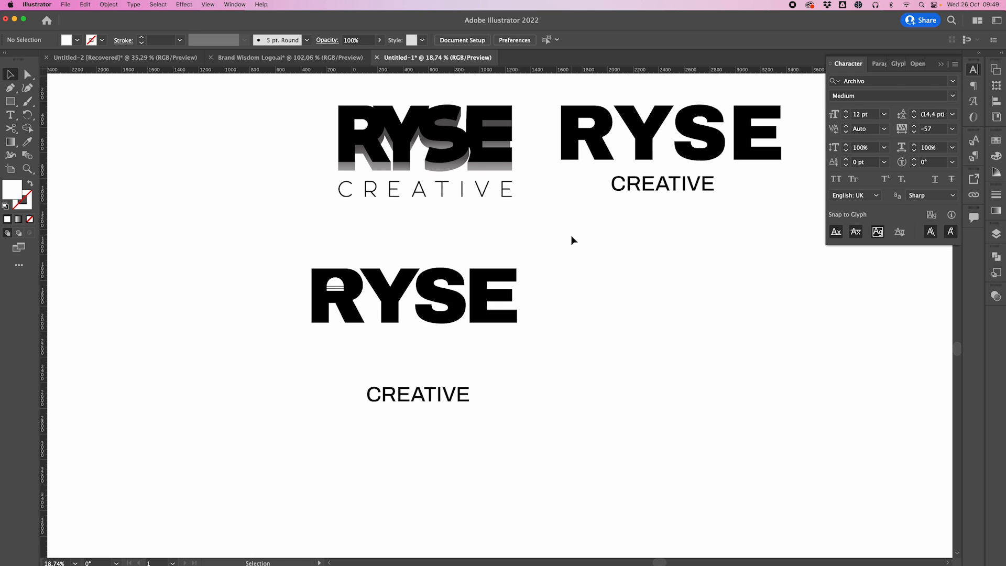
scroll(571, 238, right, 2)
scroll(571, 237, left, 2)
scroll(571, 238, down, 2)
drag(259, 161, 627, 336)
scroll(627, 337, up, 2)
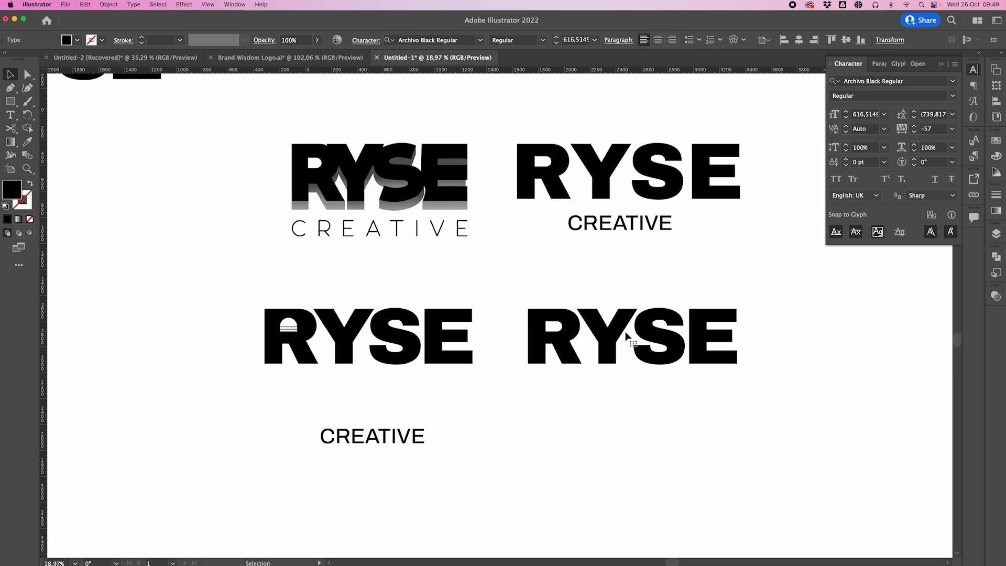
scroll(627, 337, up, 2)
click(617, 268)
Step: Copy the white half circle from the R and paste it near the new RYSE text copy
scroll(617, 262, right, 3)
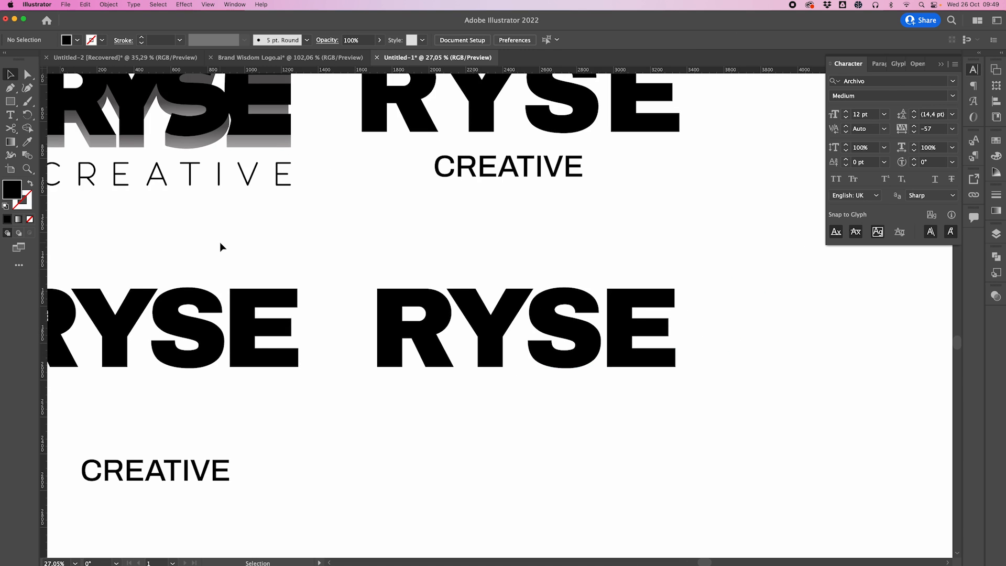
scroll(219, 241, left, 3)
click(151, 303)
scroll(373, 229, right, 5)
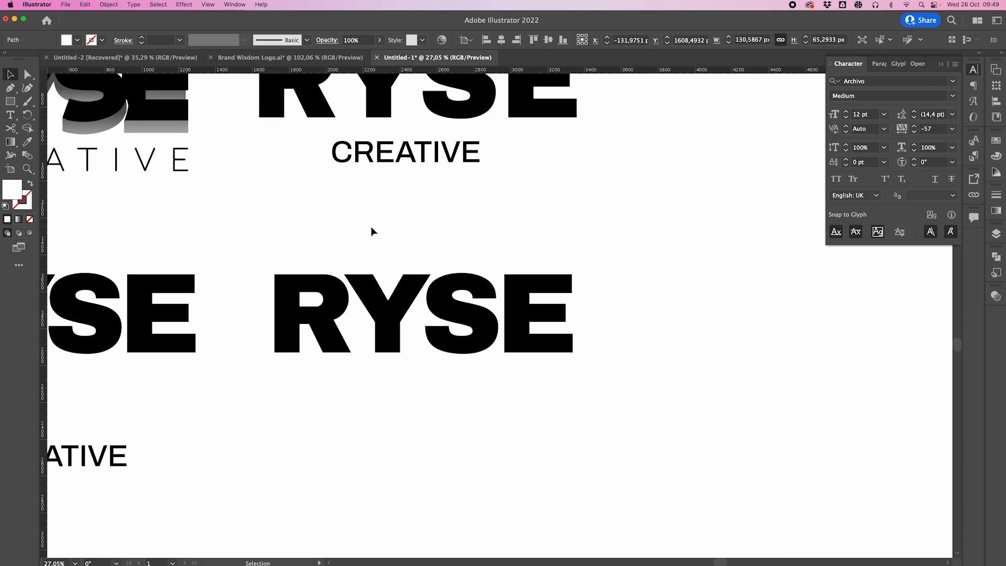
key(super+v)
Step: Fill the pasted half circle with the lettering's black and set it on the baseline after the E like a full stop
key(i)
click(403, 311)
super+click(550, 371)
key(v)
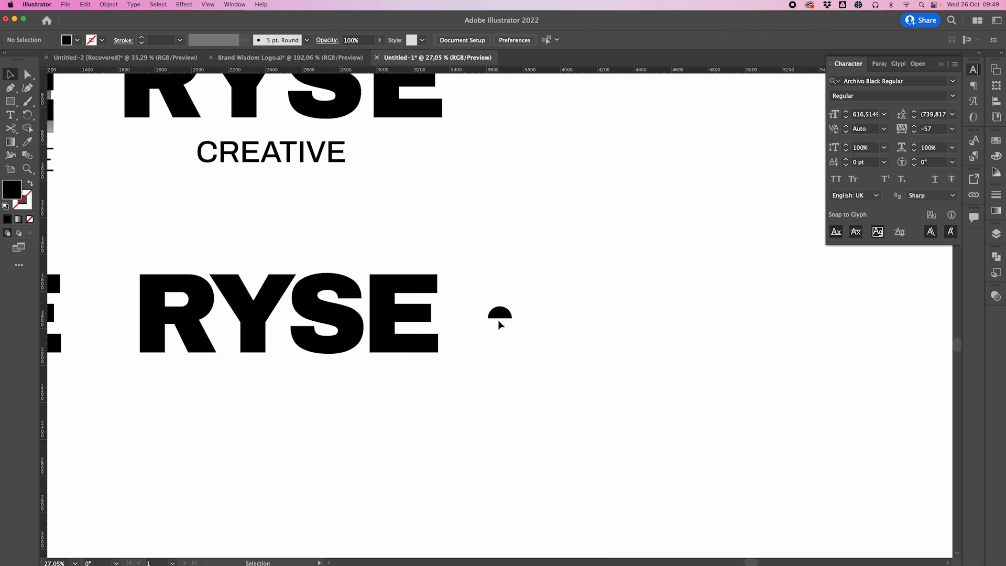
scroll(498, 323, left, 3)
drag(644, 315, 605, 349)
Step: Duplicate the RYSE text together with its half-circle full stop into the empty area below the sun-motif version
drag(675, 350, 346, 481)
scroll(346, 481, left, 2)
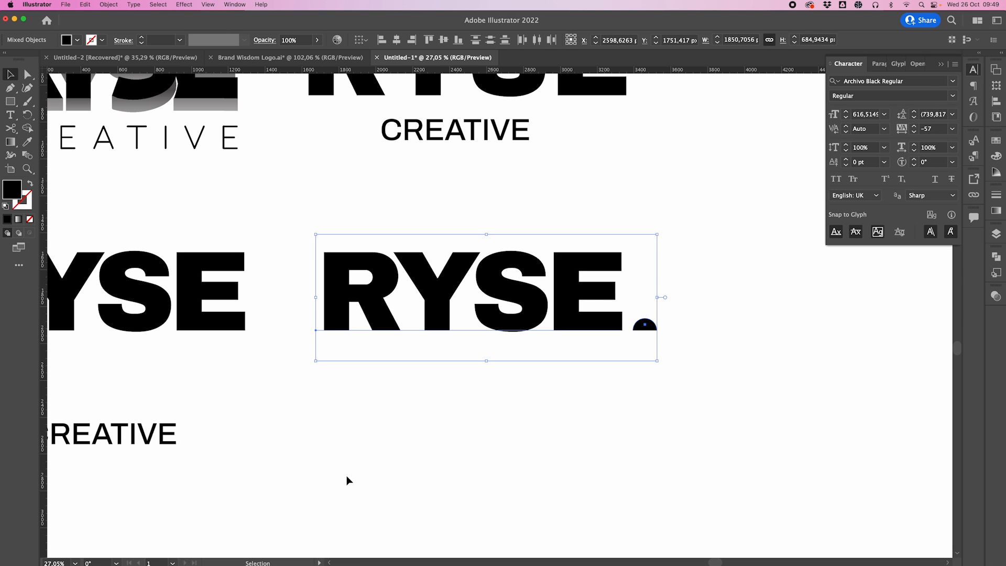
key(super+minus)
key(super+minus)
drag(586, 252, 342, 442)
Step: Move the separate CREATIVE text beneath the duplicated RYSE, aligning its right edge with the half-circle full stop
click(451, 353)
drag(404, 340, 457, 478)
click(518, 497)
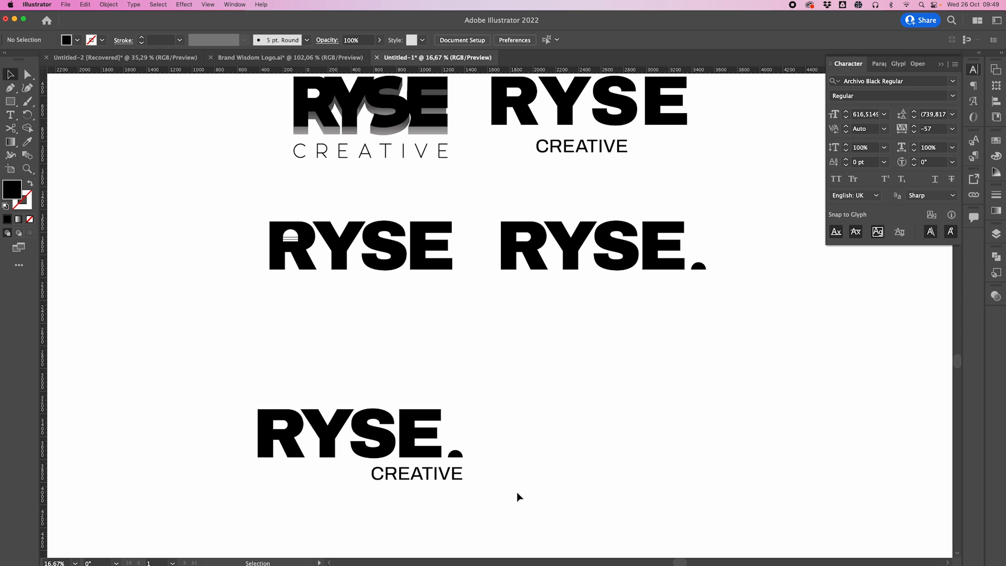
Step: Scale the CREATIVE text up slightly while keeping its right edge aligned with the half-circle full stop
key(super+plus)
key(super+plus)
scroll(411, 479, down, 5)
scroll(410, 479, left, 4)
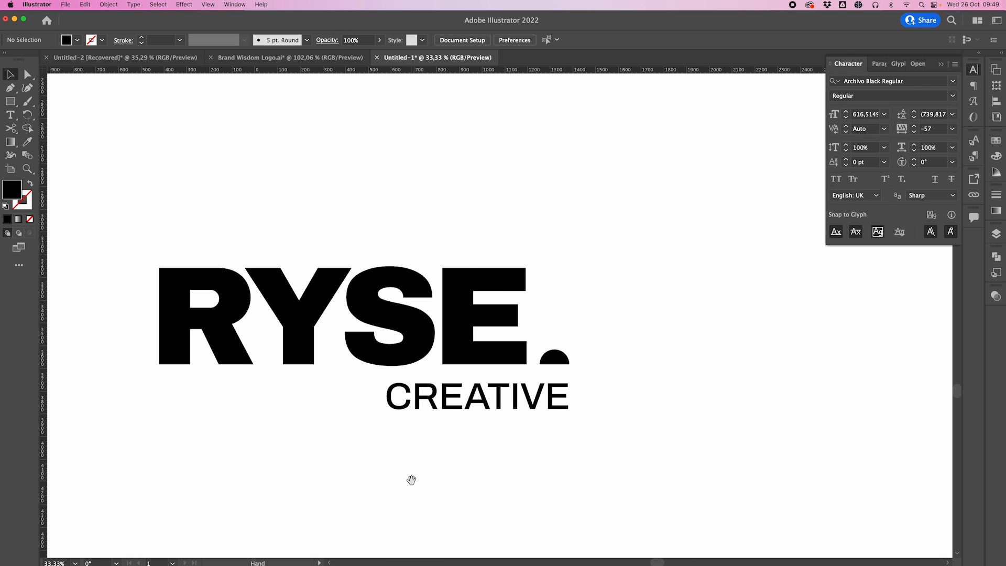
click(487, 377)
drag(483, 373, 445, 407)
click(552, 429)
key(super+minus)
key(super+minus)
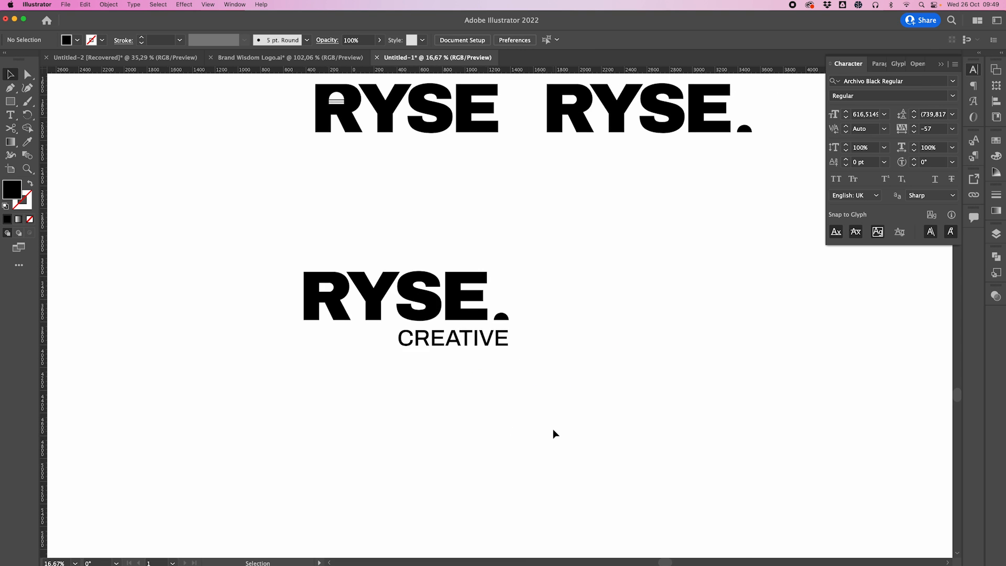
Step: Place a copy of the sun-motif RYSE lettering to the right of the RYSE CREATIVE logo with the full stop
scroll(552, 429, up, 10)
scroll(553, 429, right, 3)
scroll(553, 429, down, 6)
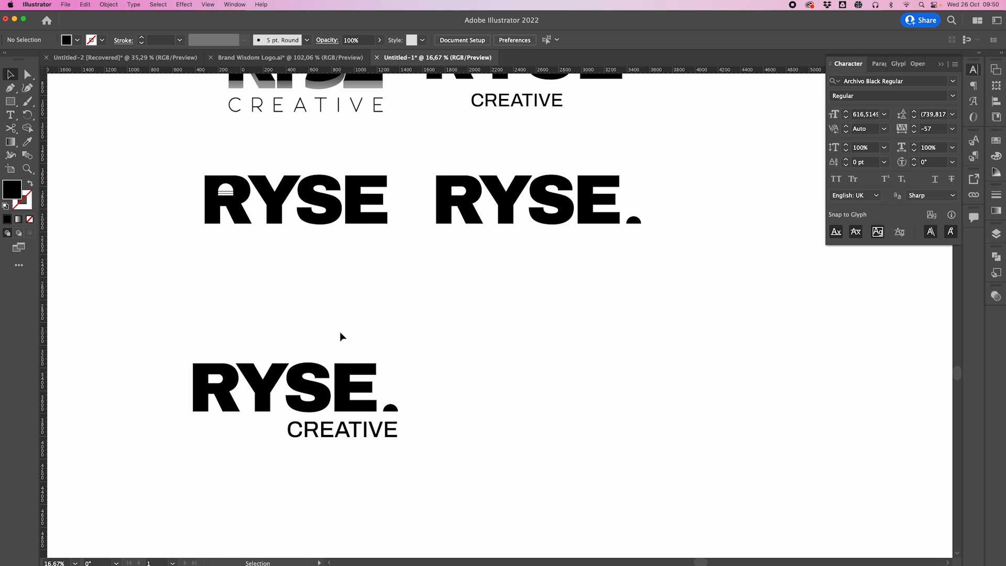
scroll(341, 336, down, 1)
drag(214, 175, 423, 288)
drag(387, 198, 639, 369)
click(469, 496)
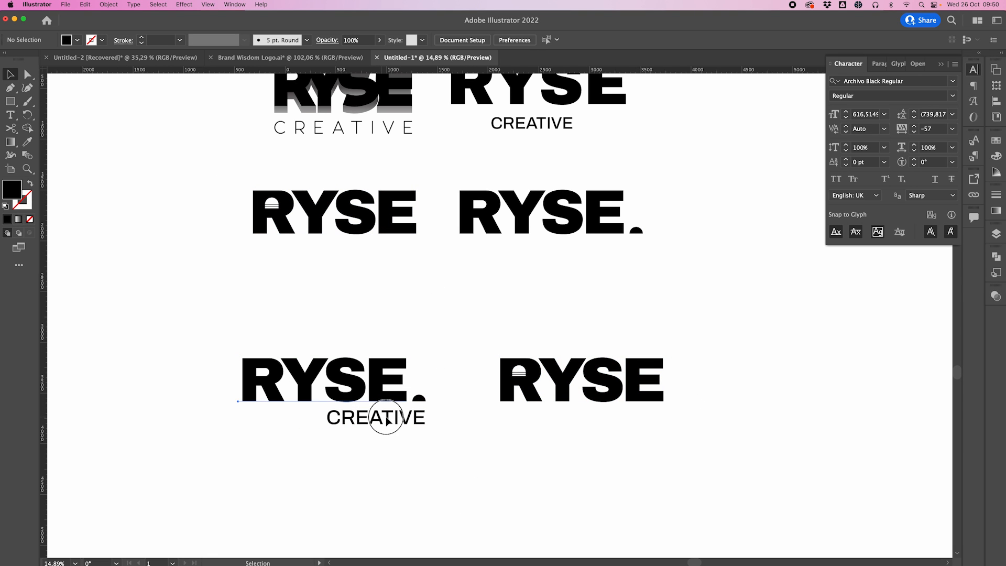
Step: Copy the CREATIVE text beneath the new sun-motif RYSE and shift it down slightly for more spacing
click(422, 418)
drag(411, 420, 617, 432)
scroll(617, 432, up, 4)
scroll(512, 297, down, 3)
scroll(512, 297, right, 3)
scroll(512, 298, up, 3)
scroll(530, 405, down, 3)
click(529, 405)
drag(546, 380, 546, 386)
Step: Set the tracking of the CREATIVE copy to 60 and centre it beneath the sun-motif RYSE
click(914, 126)
click(914, 126)
click(913, 125)
click(914, 126)
click(913, 126)
click(914, 126)
click(665, 436)
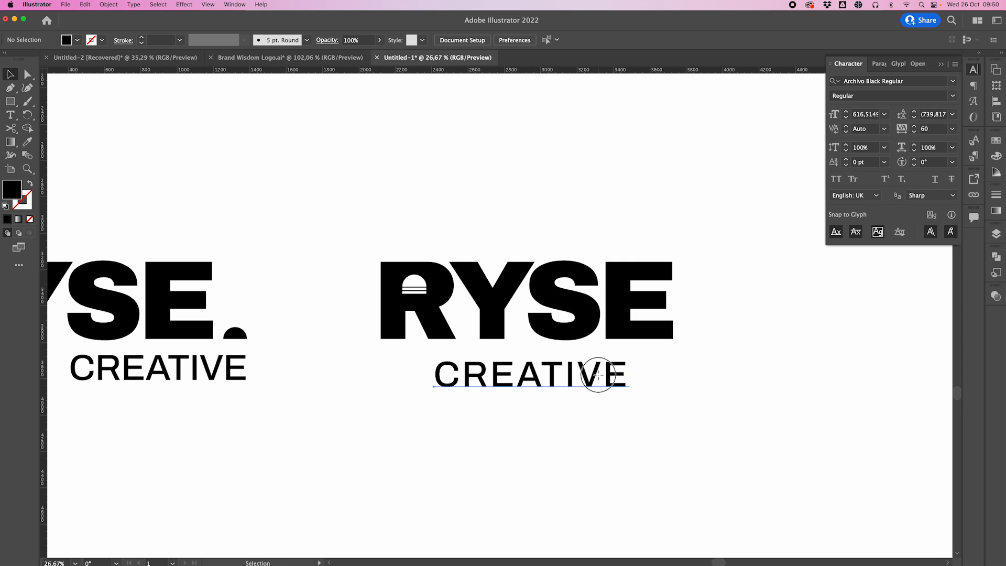
click(598, 374)
click(661, 406)
Step: Compare the full-stop and sun-motif RYSE CREATIVE logos at small and larger display sizes
key(super+minus)
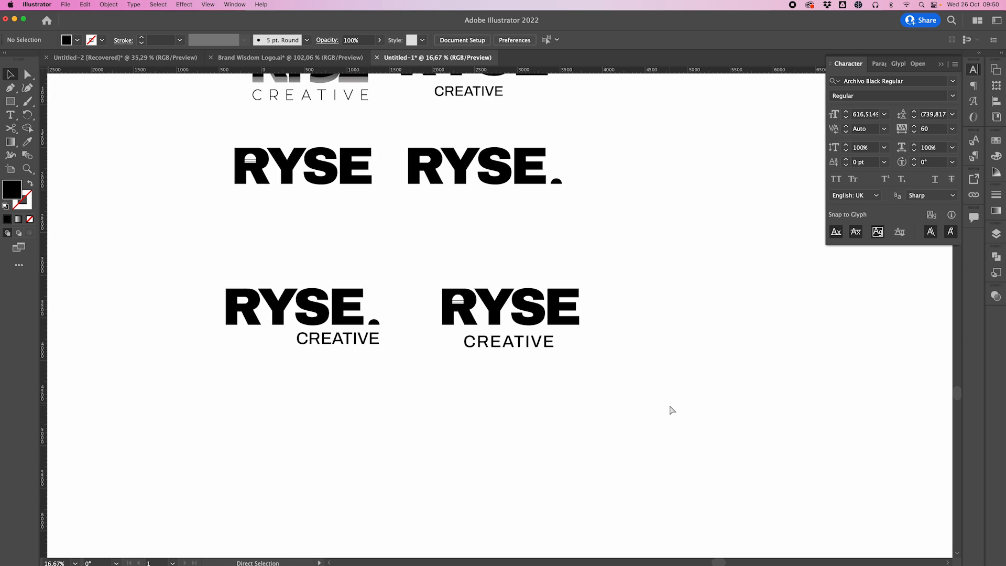
key(super+minus)
key(super+plus)
key(super+plus)
key(super+plus)
key(super+plus)
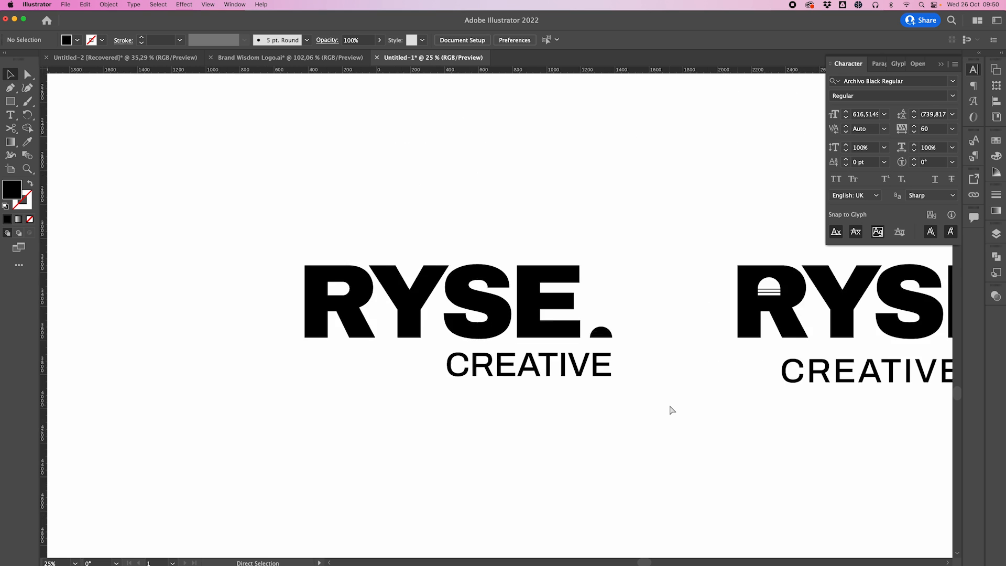
Step: Nudge the sun motif slightly lower inside the R of the rising-sun RYSE logo
scroll(670, 405, right, 8)
scroll(670, 405, right, 5)
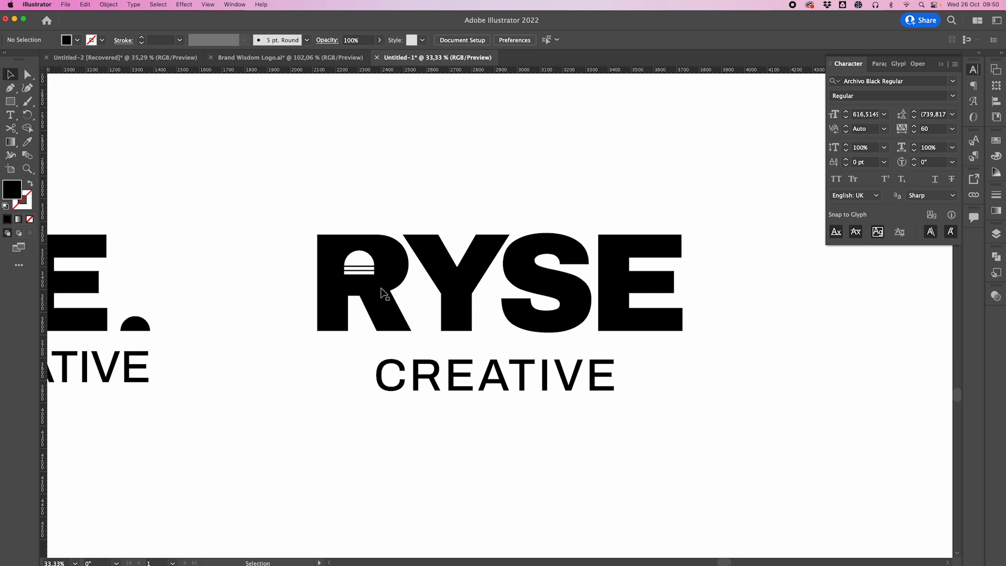
scroll(332, 223, up, 5)
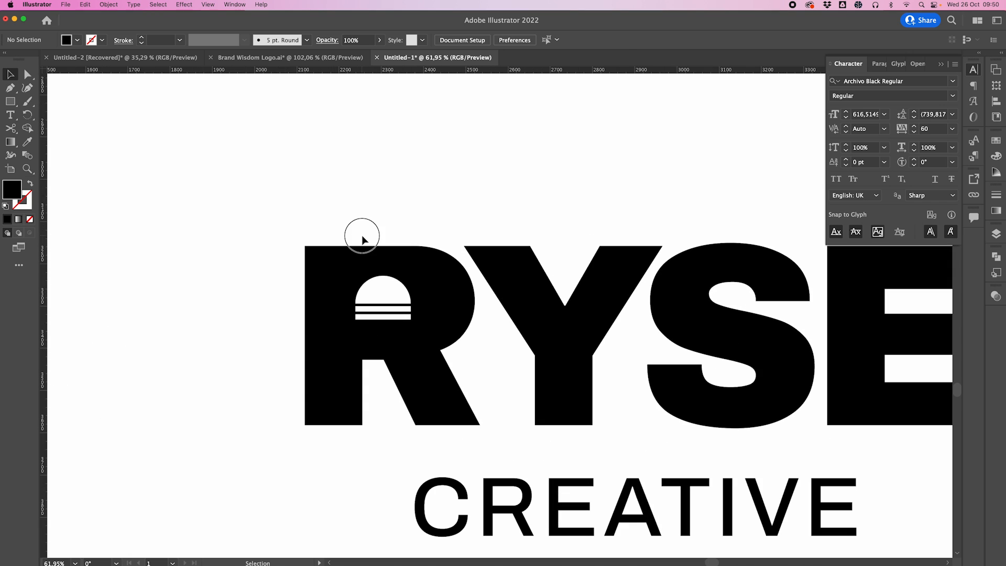
click(394, 314)
key(Down)
key(Down)
key(Down)
key(Down)
key(Down)
key(Down)
key(Down)
key(Down)
key(Down)
key(Down)
key(Down)
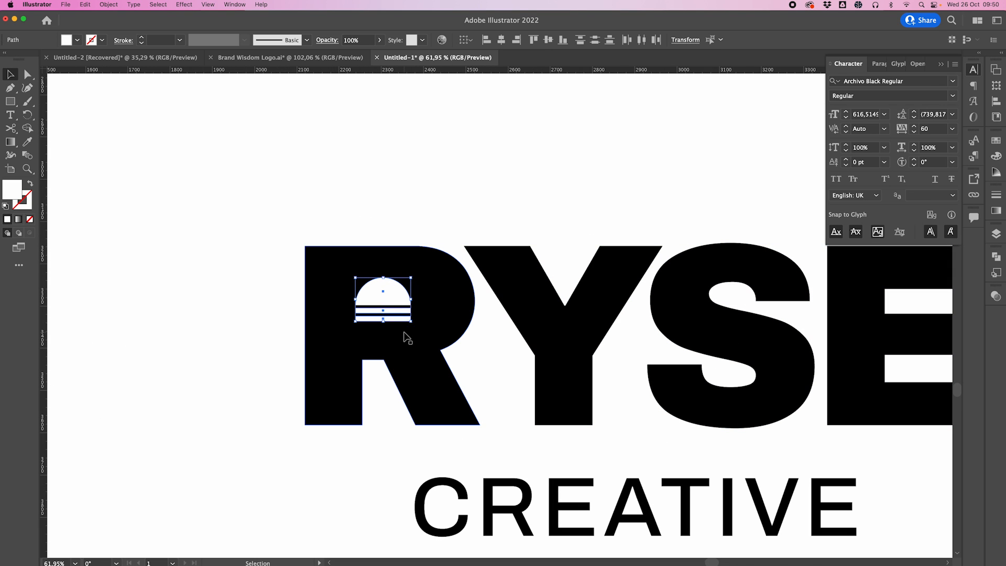
click(438, 181)
Step: Place a copy of the whole sun-motif RYSE CREATIVE logo to its right at the same height
scroll(438, 181, down, 5)
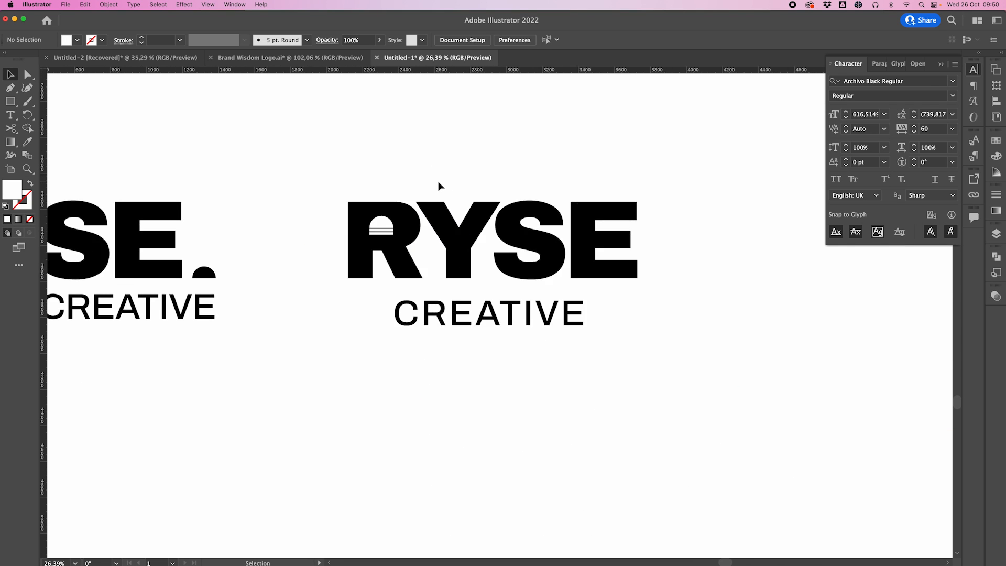
scroll(438, 181, right, 3)
scroll(439, 186, up, 3)
scroll(439, 186, left, 2)
drag(303, 202, 601, 410)
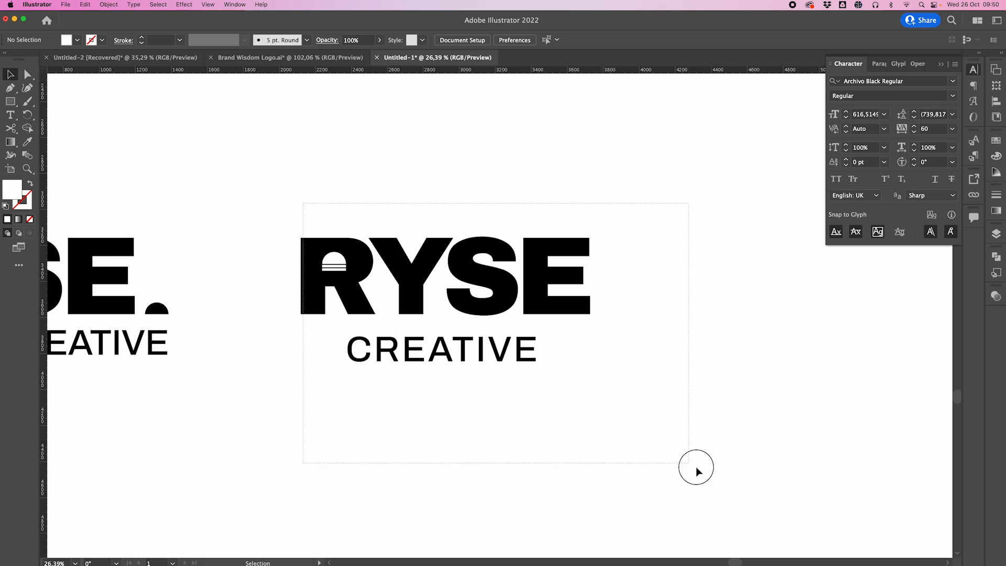
drag(320, 287, 730, 286)
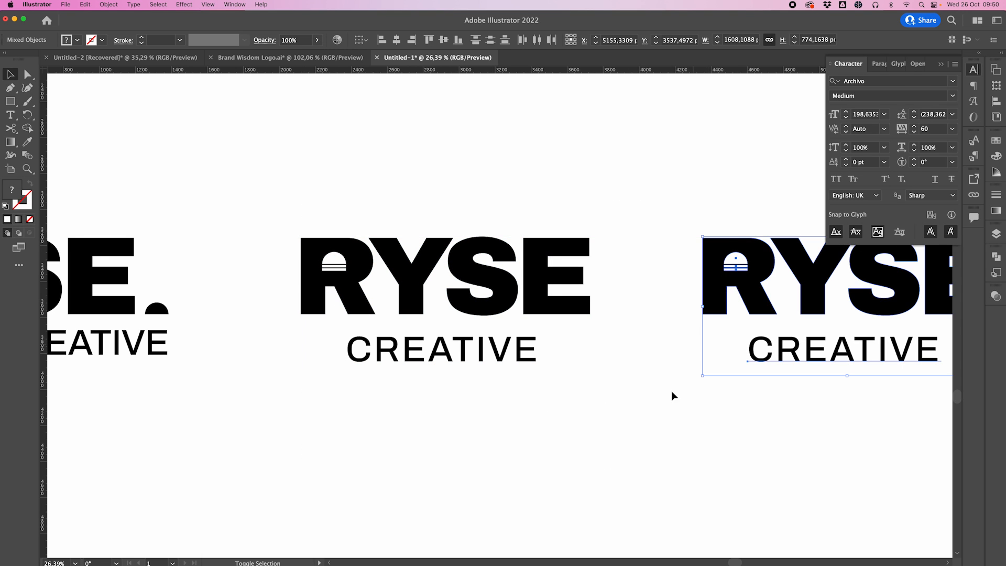
click(667, 409)
Step: Trace the V-shaped notch of the copy's Y as a closed white triangle and move it above the R
scroll(667, 408, right, 5)
scroll(566, 228, up, 6)
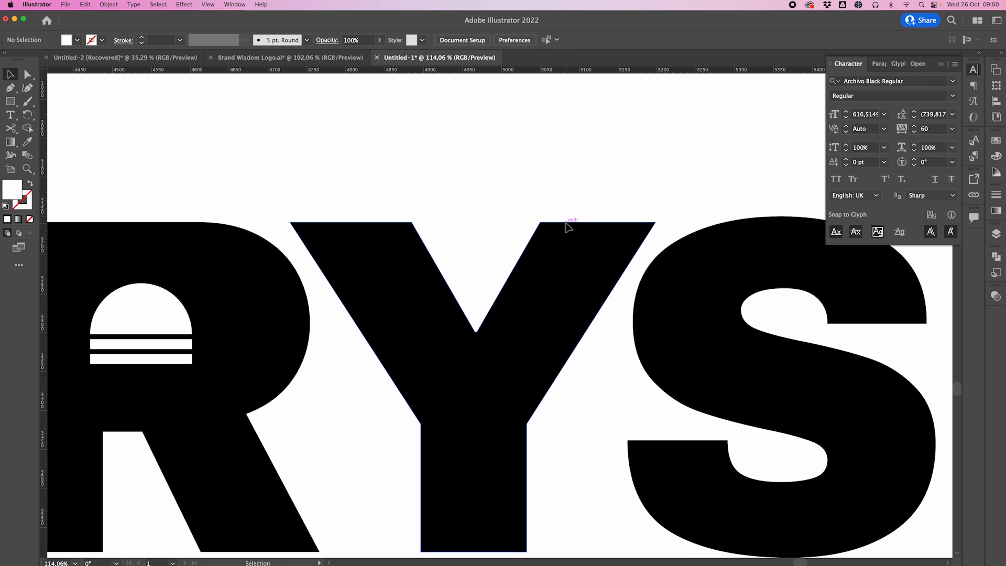
click(10, 88)
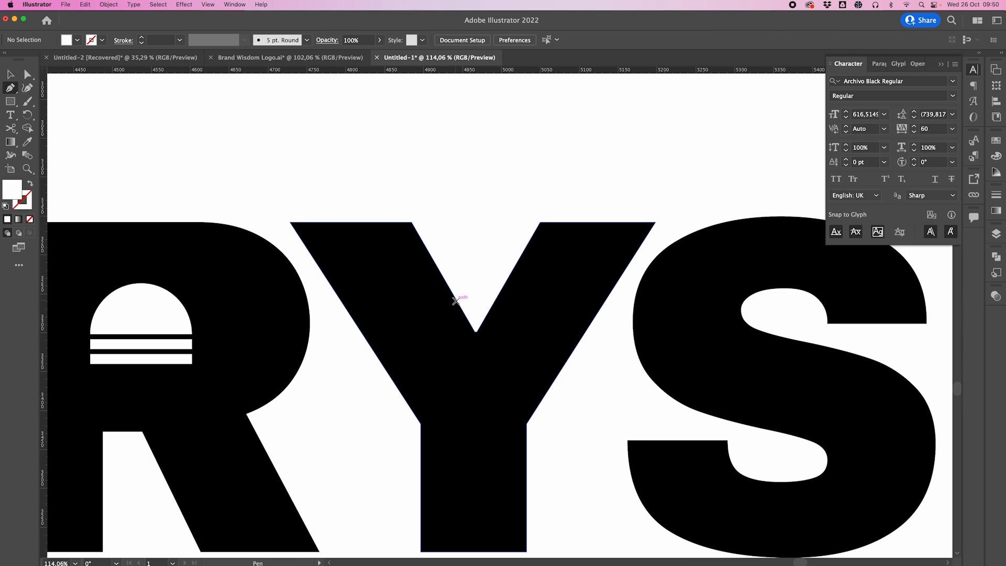
click(477, 332)
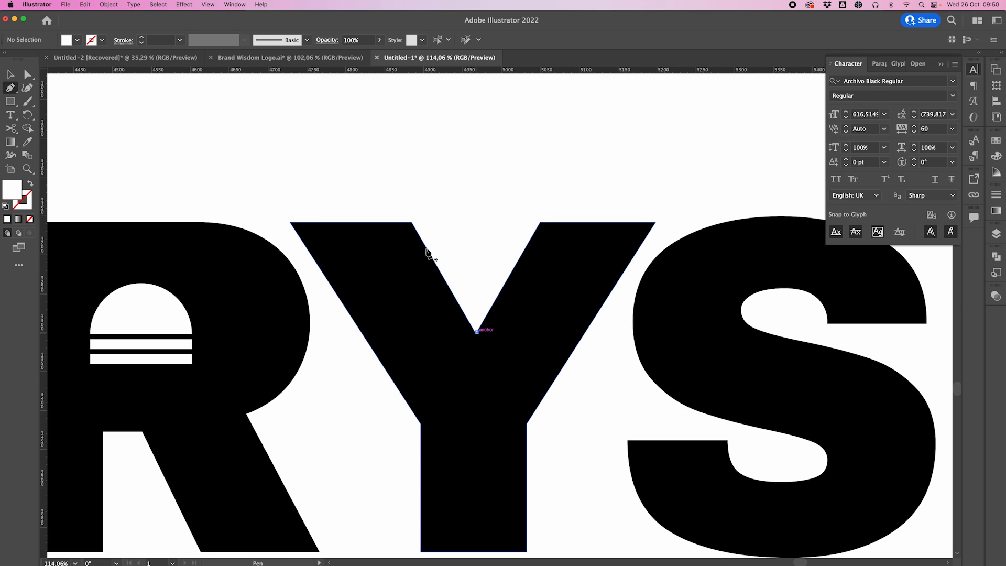
click(412, 222)
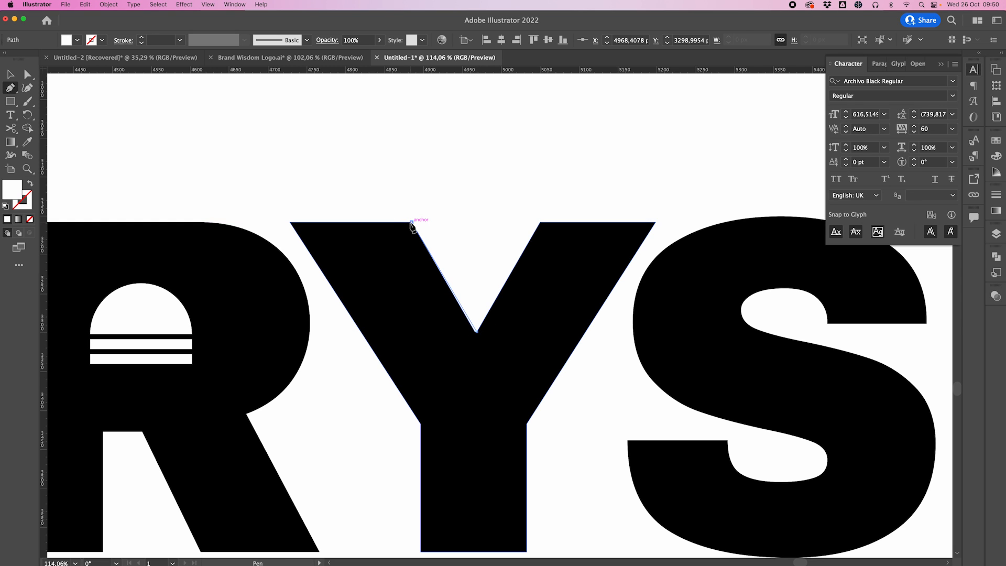
click(541, 222)
click(477, 332)
key(v)
drag(483, 240, 193, 81)
scroll(266, 130, up, 3)
scroll(266, 130, left, 5)
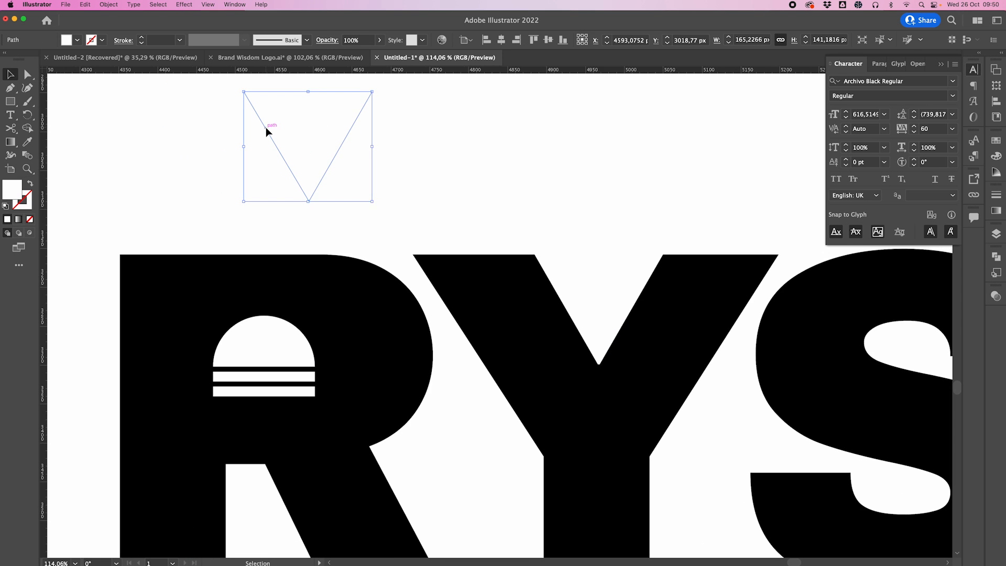
Step: Rotate the triangle 180° so it points up and delete the sun motif from the copied R
drag(422, 134, 175, 299)
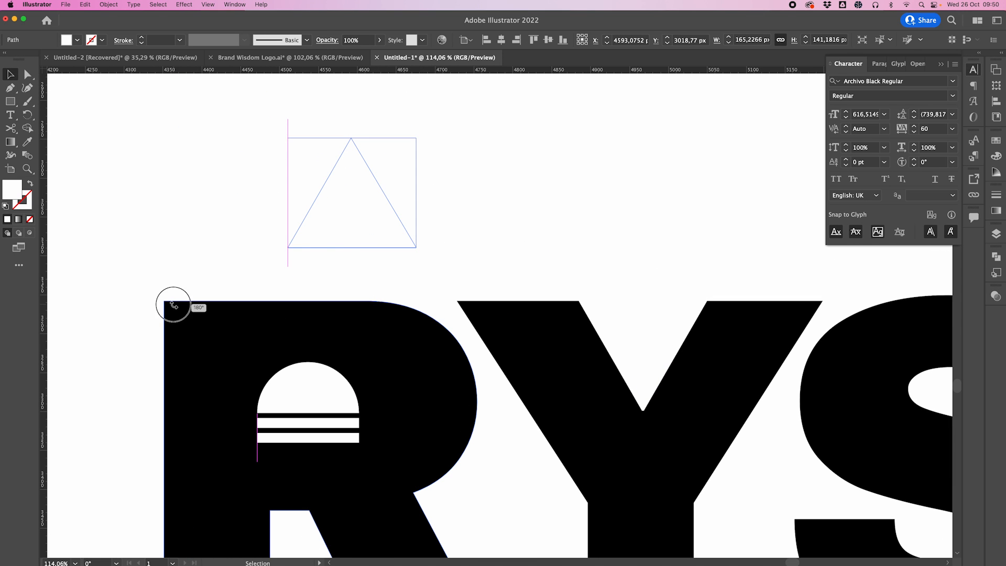
click(332, 404)
key(Delete)
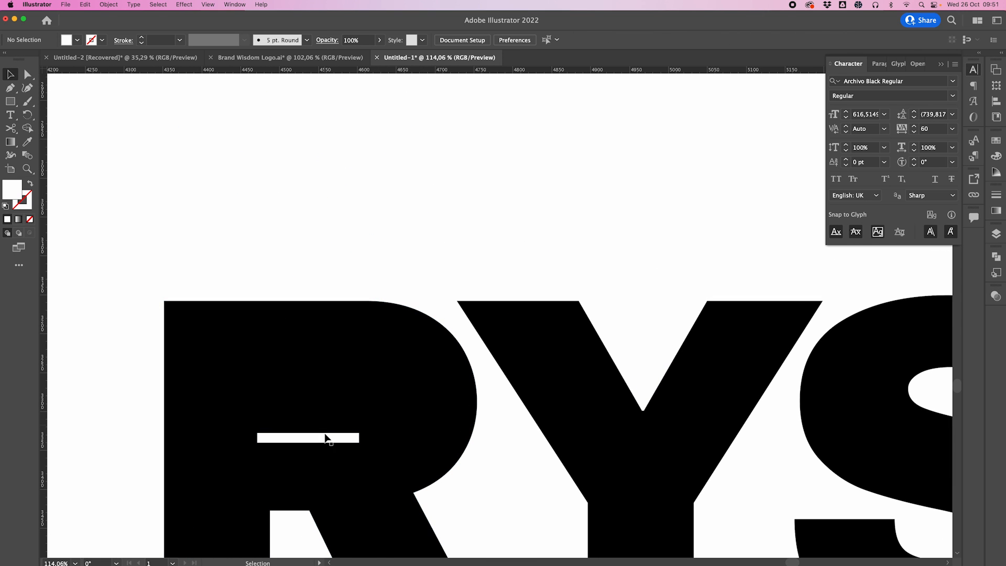
Step: Place the triangle inside the copied R as its counter and scale it down proportionally to about 128 × 110 px
drag(361, 175, 310, 373)
scroll(309, 374, down, 3)
key(super+plus)
key(super+plus)
key(super+plus)
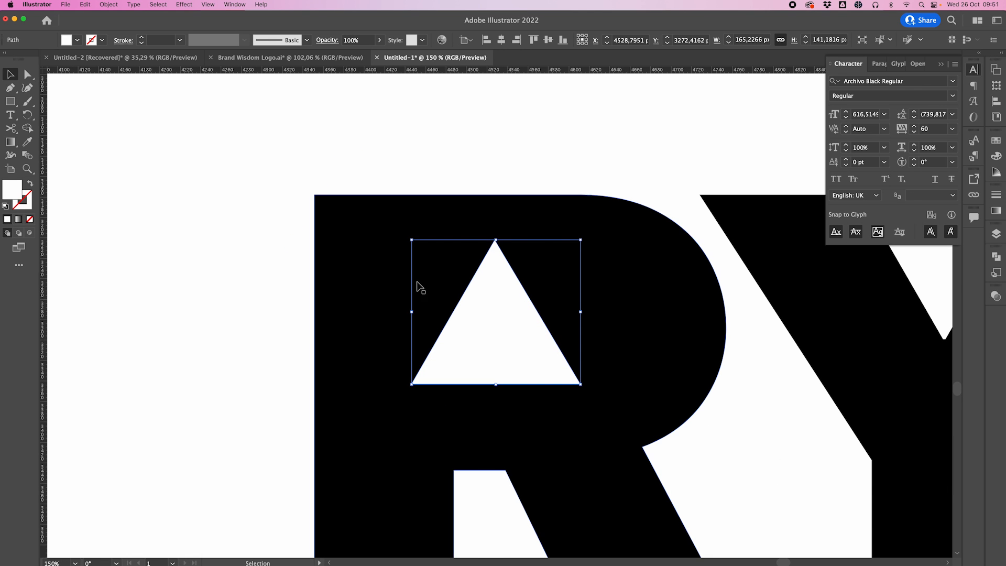
drag(580, 239, 562, 253)
click(477, 152)
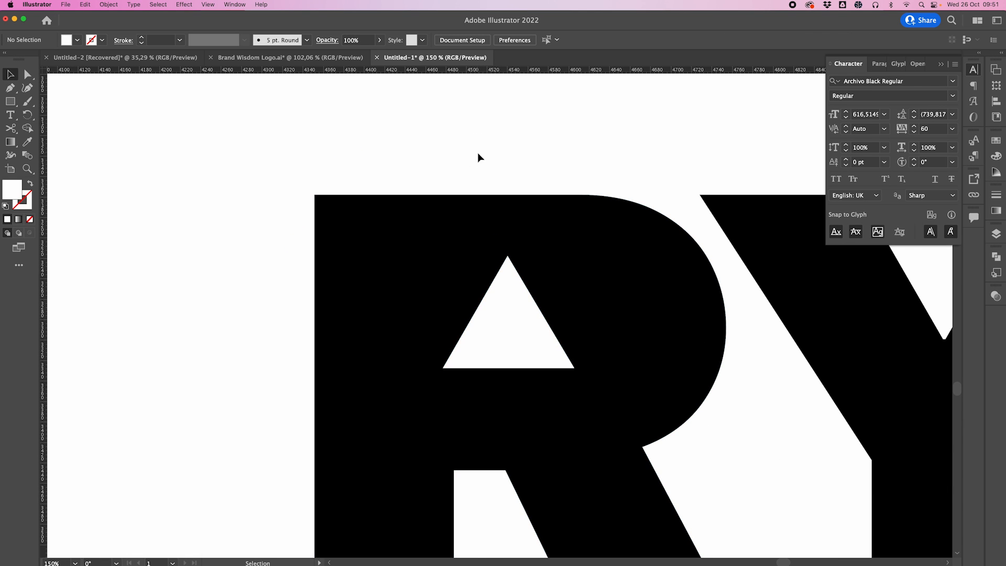
Step: Draw a straight line along the outer edge of the R's diagonal leg, extending beyond the letter at both ends
scroll(477, 153, down, 5)
scroll(477, 153, down, 3)
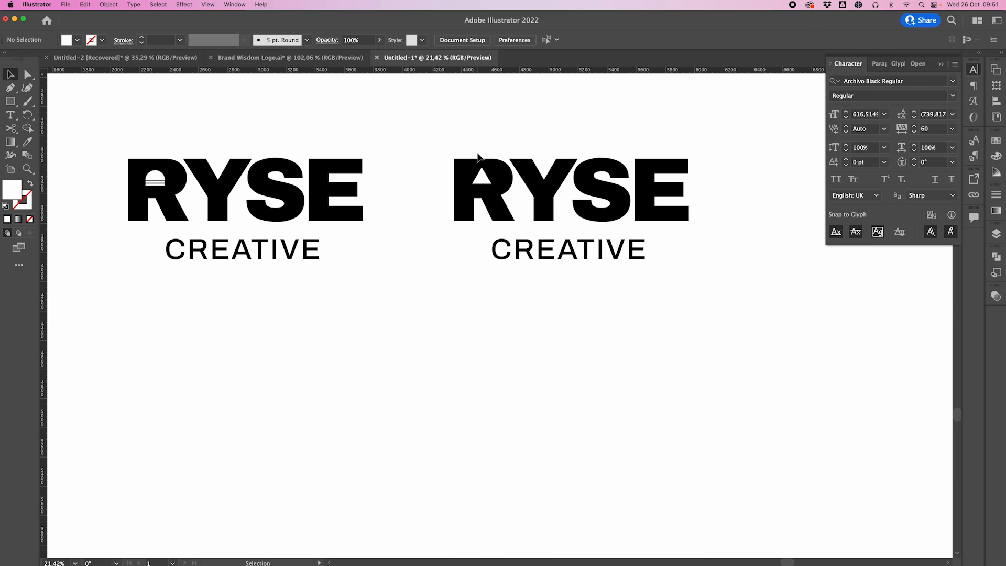
scroll(477, 153, up, 6)
click(10, 90)
click(487, 418)
click(328, 117)
key(v)
drag(488, 418, 508, 446)
scroll(485, 431, up, 4)
key(a)
scroll(508, 446, up, 3)
drag(275, 84, 278, 83)
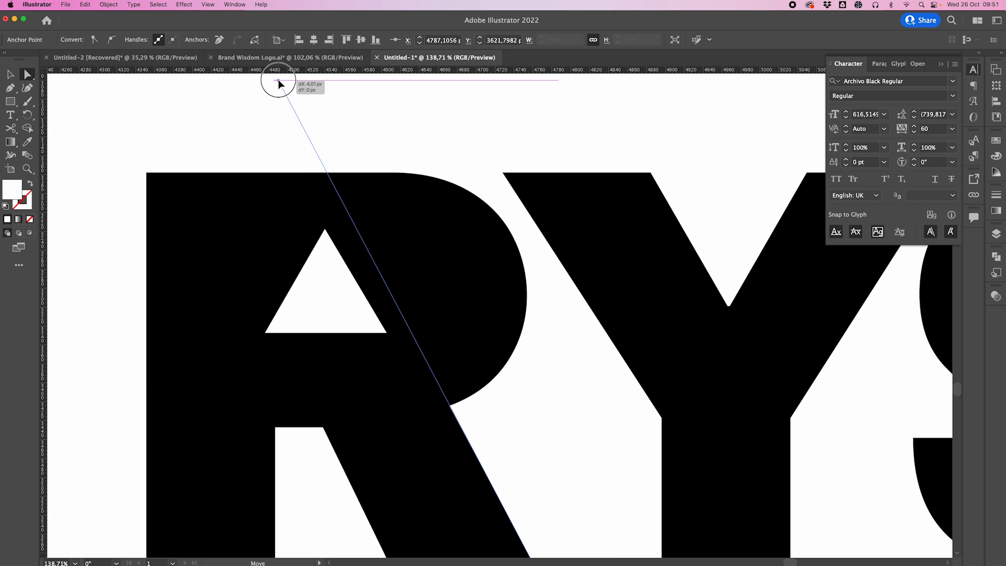
Step: Convert the diagonal line along the R's leg into a guide
click(108, 4)
mouse_move(208, 4)
mouse_move(249, 399)
click(346, 421)
Step: Adjust the triangle's apex, size and position so it fits between the R's stem and the diagonal guide
scroll(373, 161, down, 3)
scroll(399, 235, up, 6)
key(v)
click(420, 283)
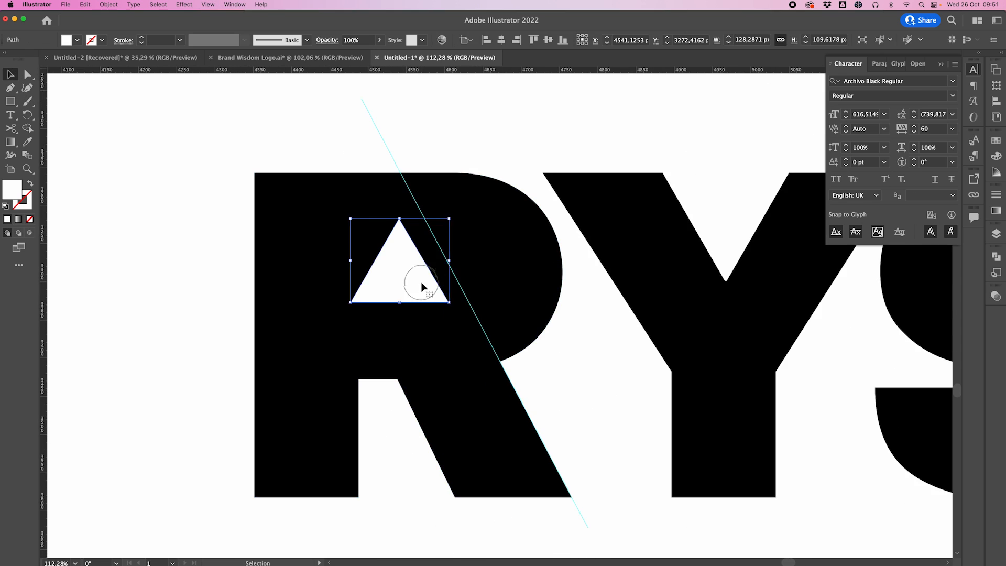
key(a)
click(432, 165)
key(shift+Up)
key(shift+Up)
key(v)
drag(331, 338, 315, 357)
drag(536, 356, 544, 355)
key(a)
drag(432, 136, 431, 138)
key(super+shift+a)
Step: Reshape the counter into a right-angled triangle with a vertical edge roughly in line with the R's stem
scroll(685, 361, down, 6)
scroll(685, 361, up, 5)
drag(457, 252, 420, 255)
scroll(429, 312, up, 3)
drag(429, 311, 521, 276)
key(super+shift+a)
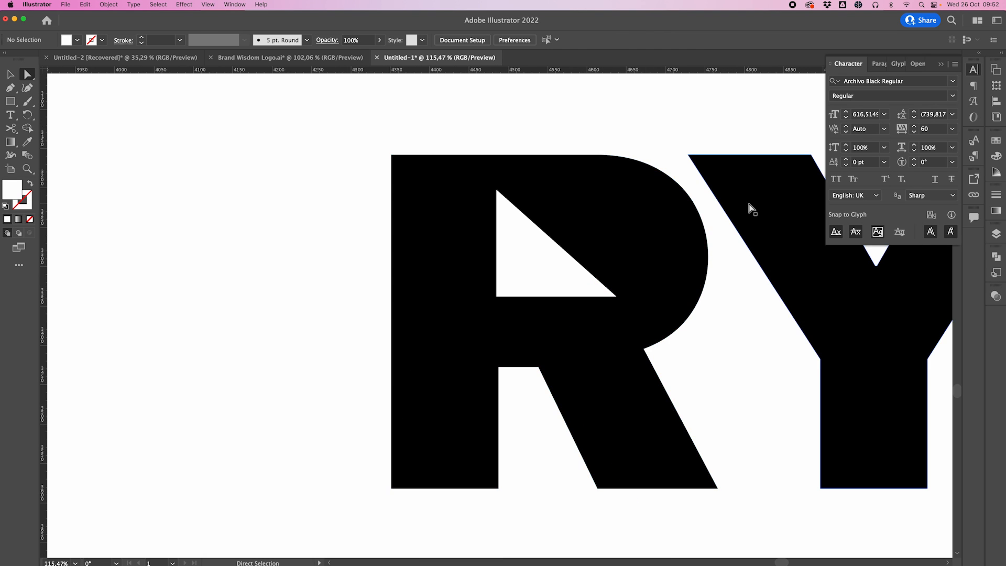
Step: Narrow the right-angled triangular counter by pulling its lower outer corner in towards the R's stem
scroll(750, 208, down, 8)
scroll(737, 209, right, 5)
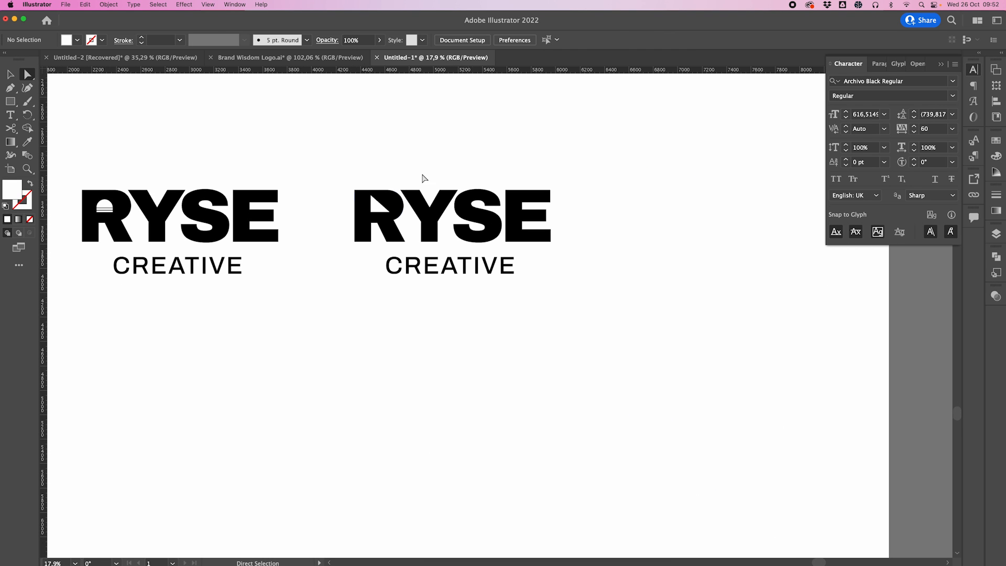
scroll(445, 267, up, 6)
scroll(432, 270, right, 5)
scroll(432, 271, left, 5)
scroll(433, 272, right, 5)
scroll(435, 269, up, 4)
click(359, 243)
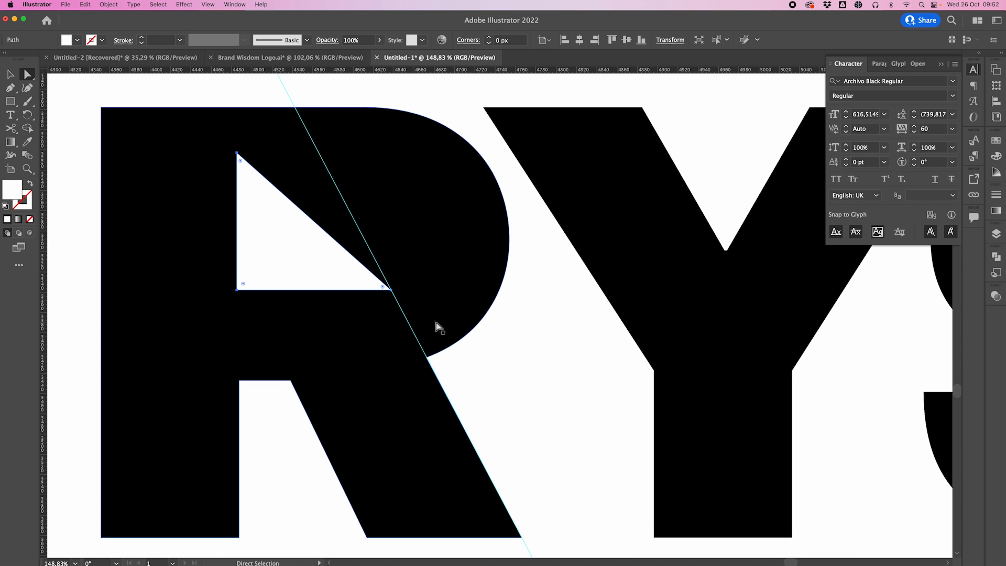
scroll(281, 265, down, 5)
click(281, 265)
scroll(512, 164, down, 6)
scroll(493, 163, up, 5)
scroll(470, 163, down, 4)
click(384, 398)
scroll(393, 315, up, 3)
click(393, 263)
Step: Place a copy of the triangle-counter RYSE CREATIVE logo to its right at the same height
scroll(401, 204, down, 4)
scroll(409, 147, down, 5)
key(v)
scroll(420, 303, up, 3)
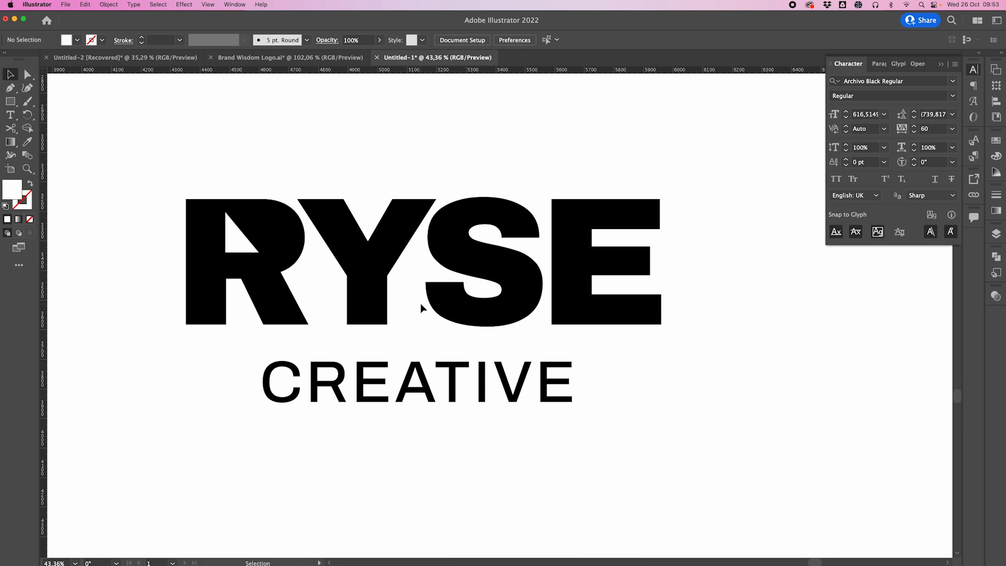
scroll(414, 148, down, 4)
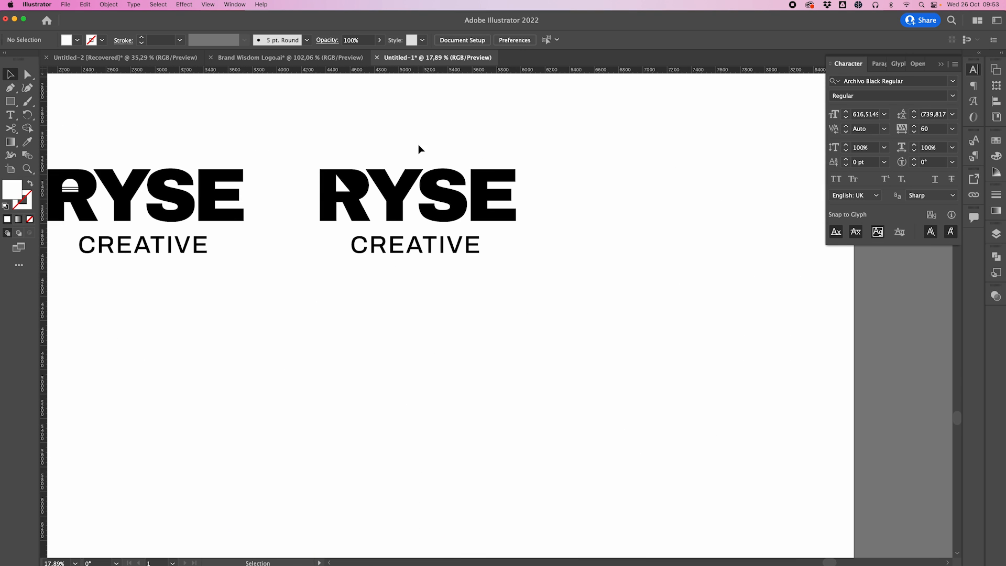
drag(325, 162, 559, 305)
drag(360, 195, 604, 195)
click(611, 160)
Step: Delete the triangular counter from the R of the newest RYSE copy
scroll(611, 161, up, 8)
scroll(612, 161, right, 3)
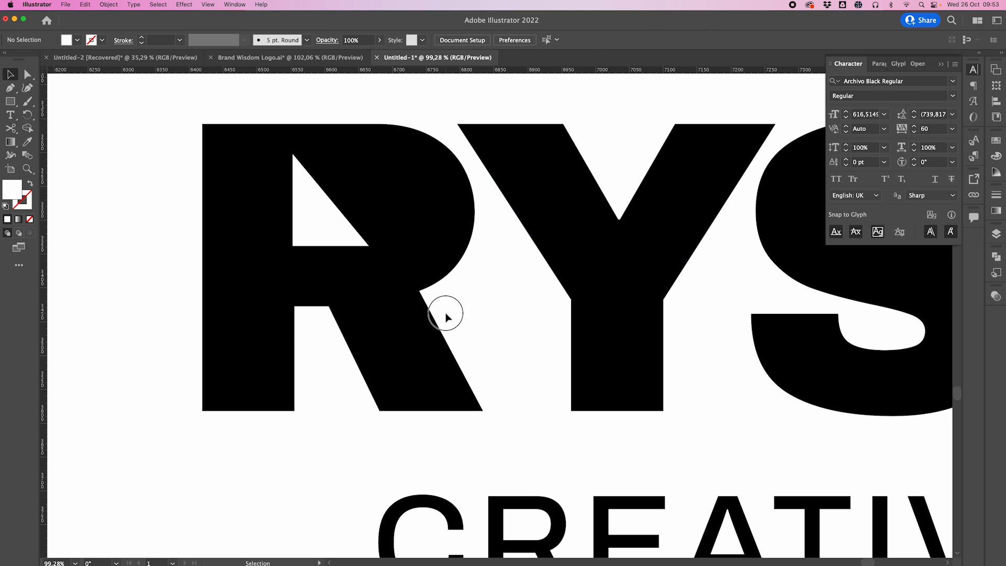
click(304, 198)
key(Delete)
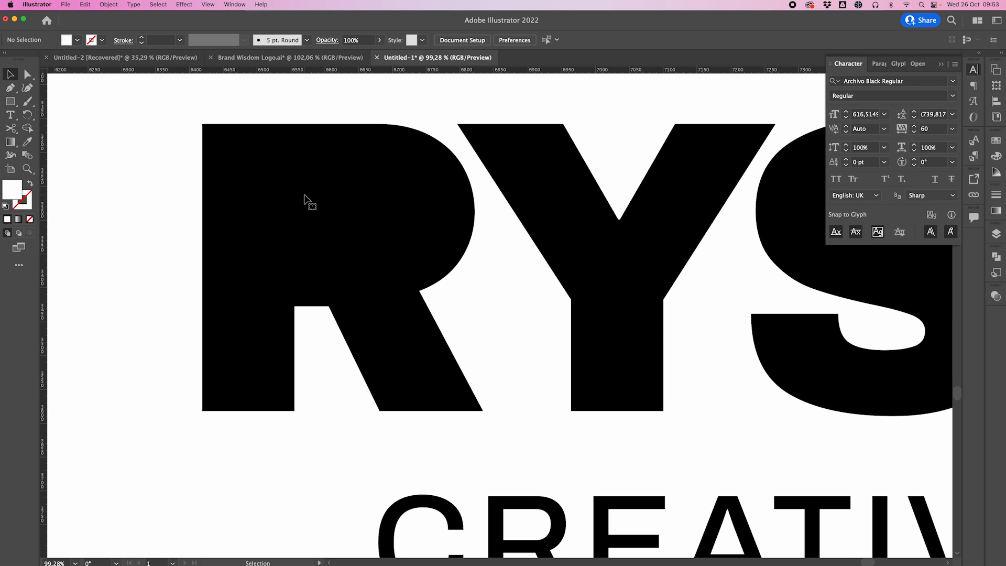
Step: Draw a straight line across the R's leg from the bowl joint to the leg's inner bottom corner
scroll(308, 202, down, 5)
scroll(314, 210, up, 6)
click(10, 87)
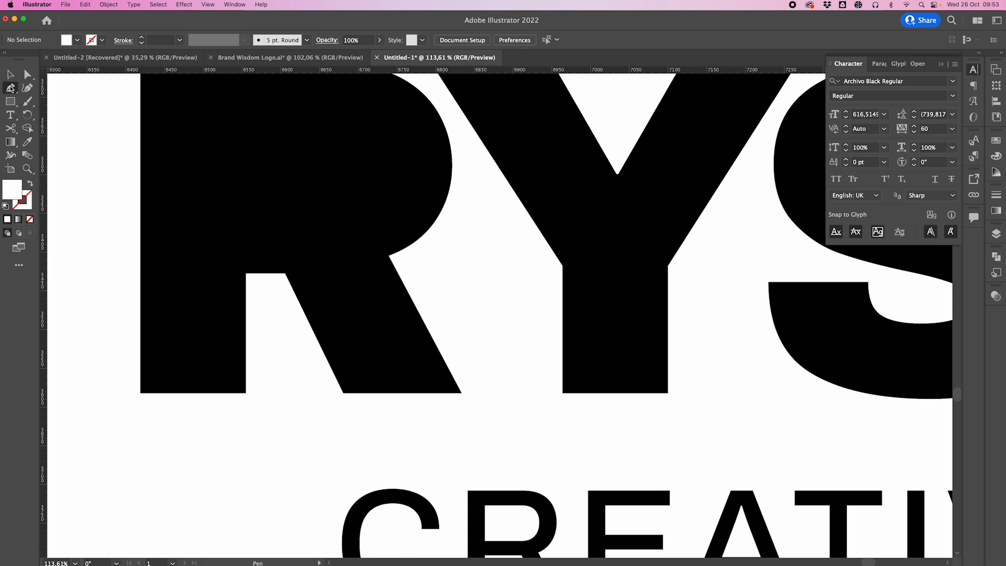
click(389, 256)
click(343, 393)
key(v)
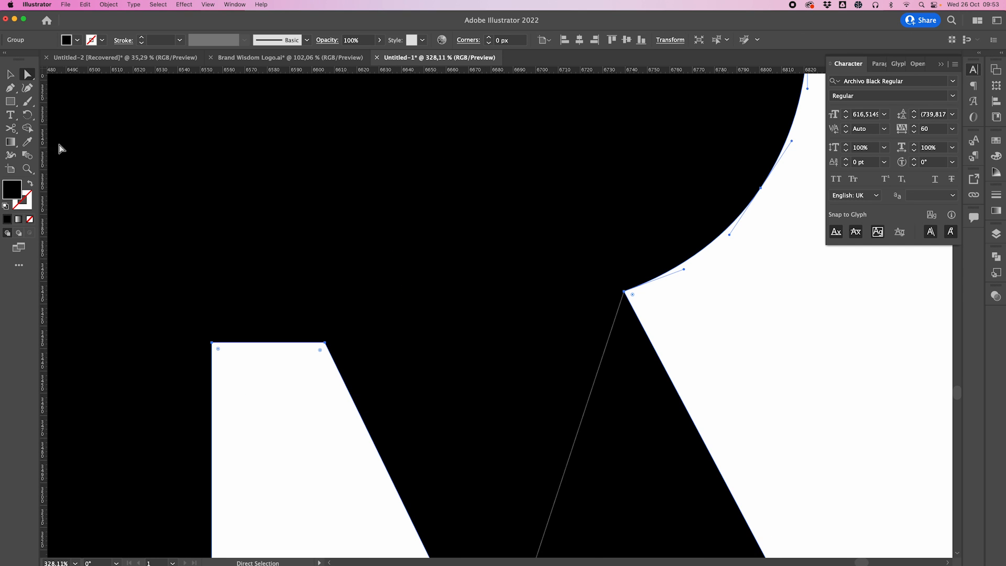
Step: Erase a wide band across the top of the R's leg with an enlarged Eraser, separating it from the bowl
drag(11, 129, 47, 129)
key(bracketright)
key(bracketright)
key(bracketright)
mouse_move(320, 359)
mouse_down()
mouse_move(360, 389)
mouse_move(689, 319)
mouse_up()
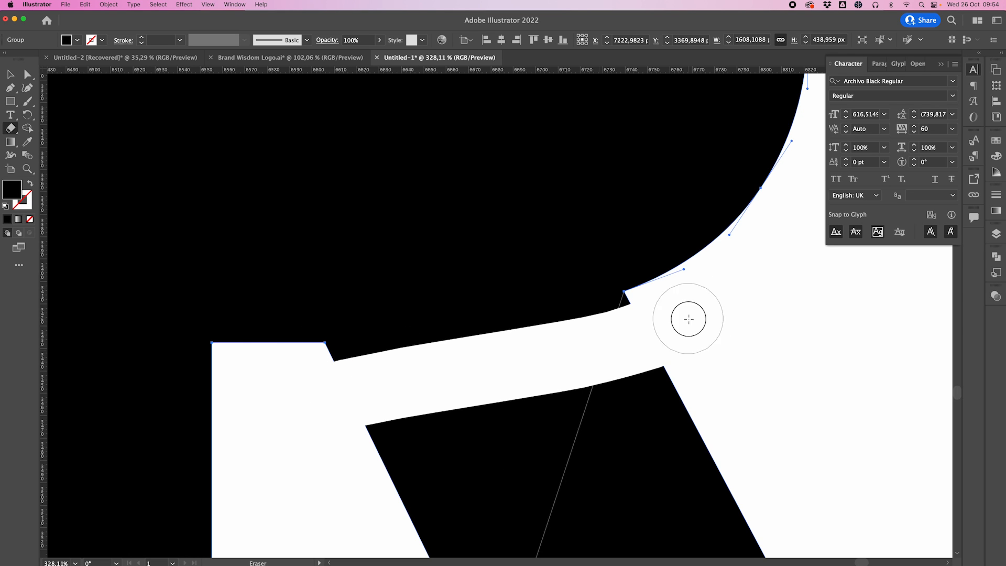
Step: Remove the leftover anchor points along the cut edge on the underside of the R's bowl
key(a)
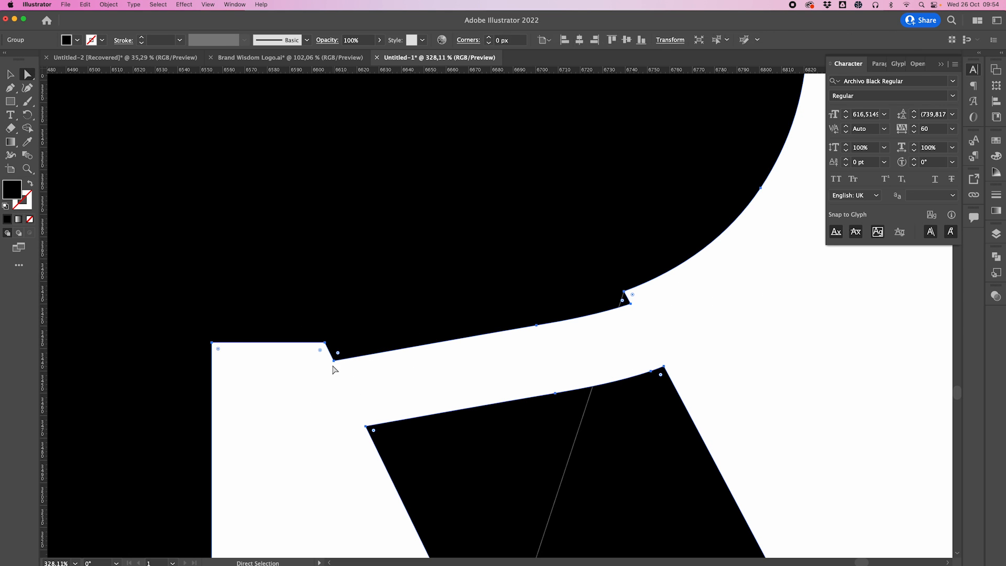
click(334, 361)
shift+click(631, 304)
click(219, 40)
click(219, 40)
Step: Shape the underside of the R's bowl into a smooth curve that flows into the stem
click(325, 342)
drag(325, 334, 325, 315)
click(624, 291)
drag(619, 298, 493, 339)
click(344, 339)
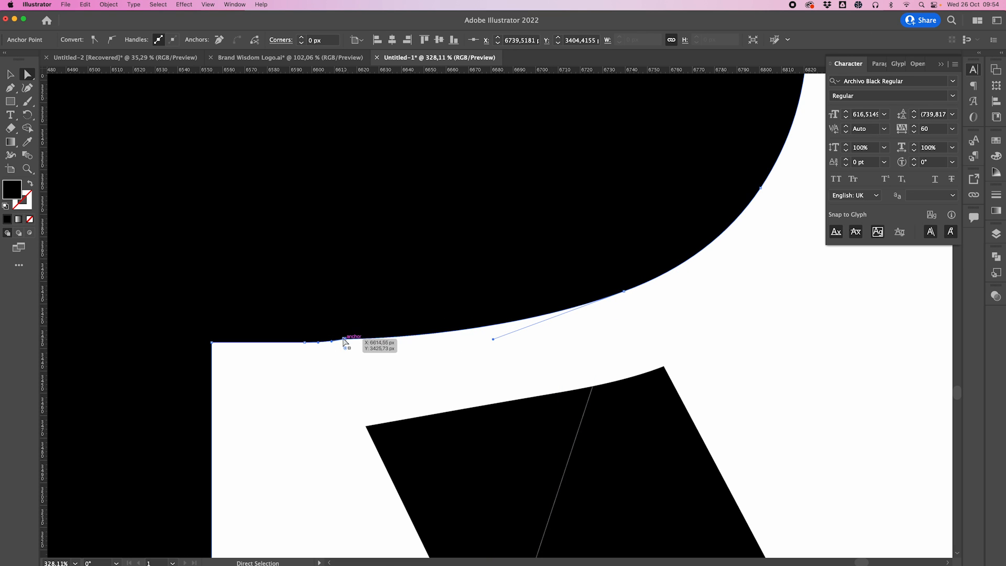
click(113, 43)
click(388, 355)
scroll(389, 355, down, 5)
click(408, 379)
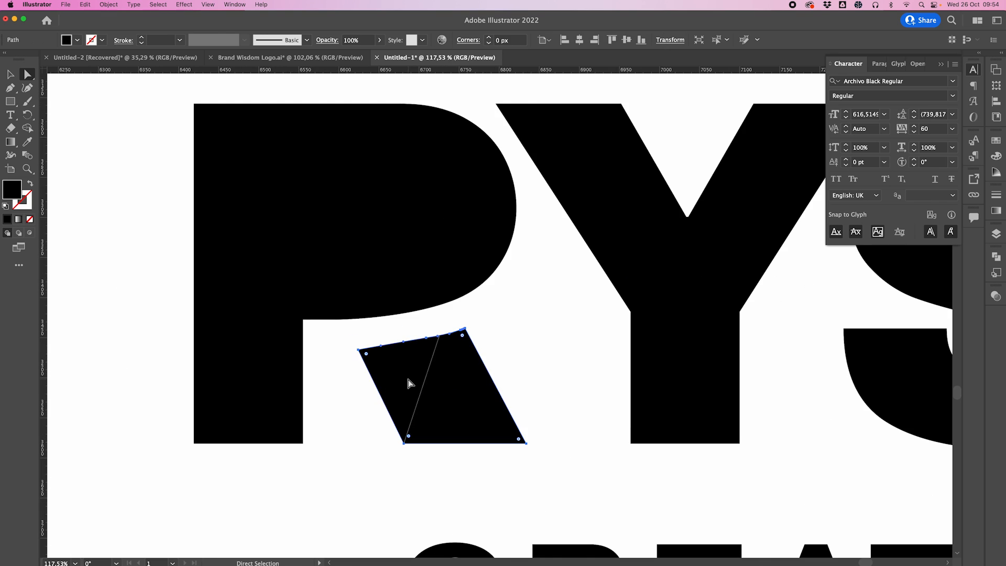
key(Delete)
key(super+z)
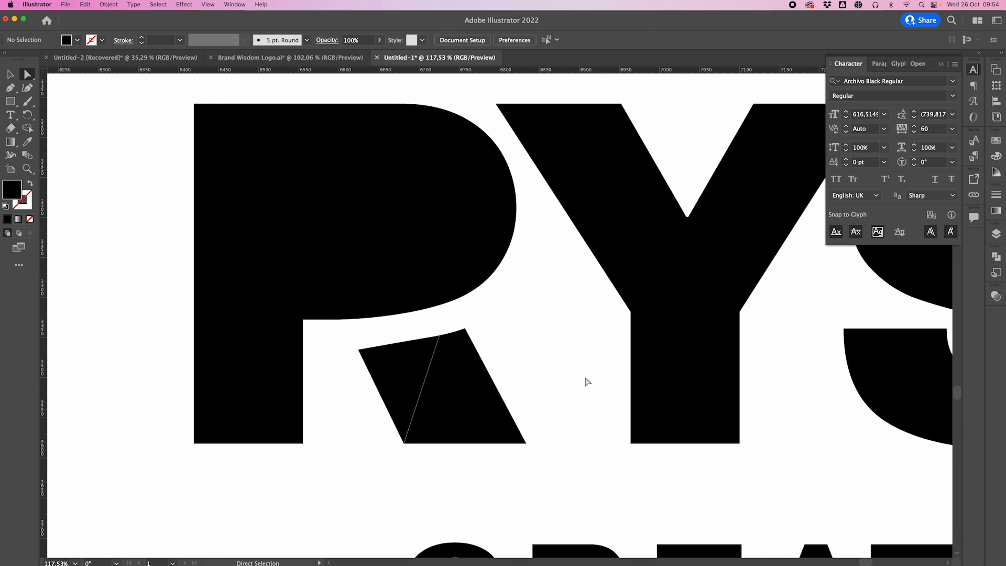
Step: Delete the detached leg piece of the R in the newest RYSE copy
scroll(587, 382, down, 10)
scroll(586, 378, up, 5)
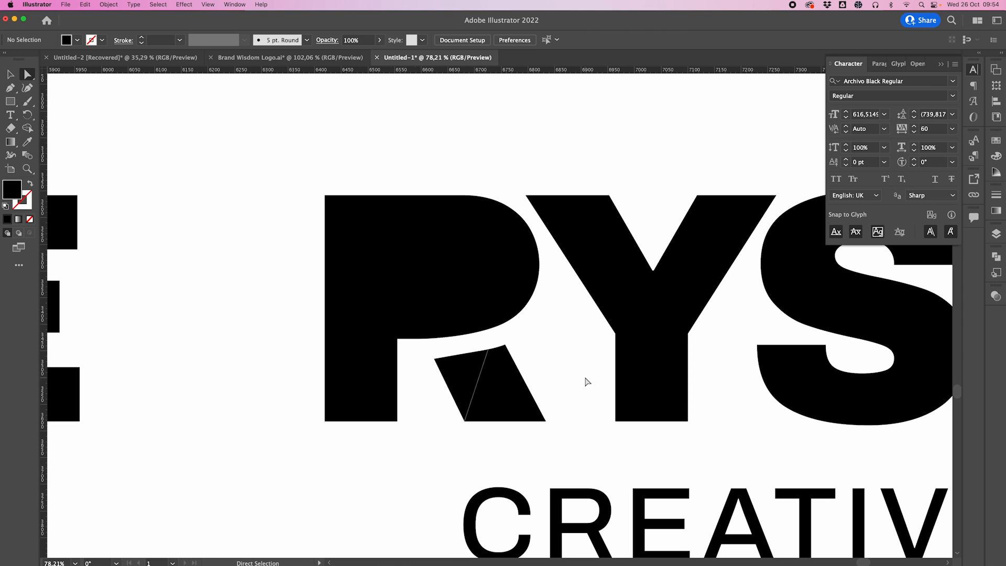
click(508, 401)
key(Delete)
scroll(506, 400, down, 5)
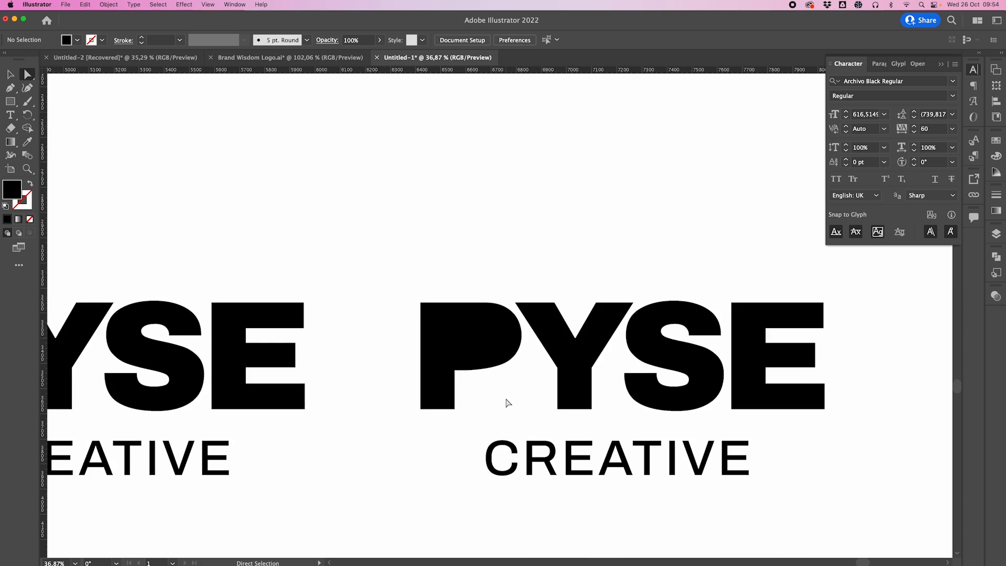
scroll(506, 401, left, 10)
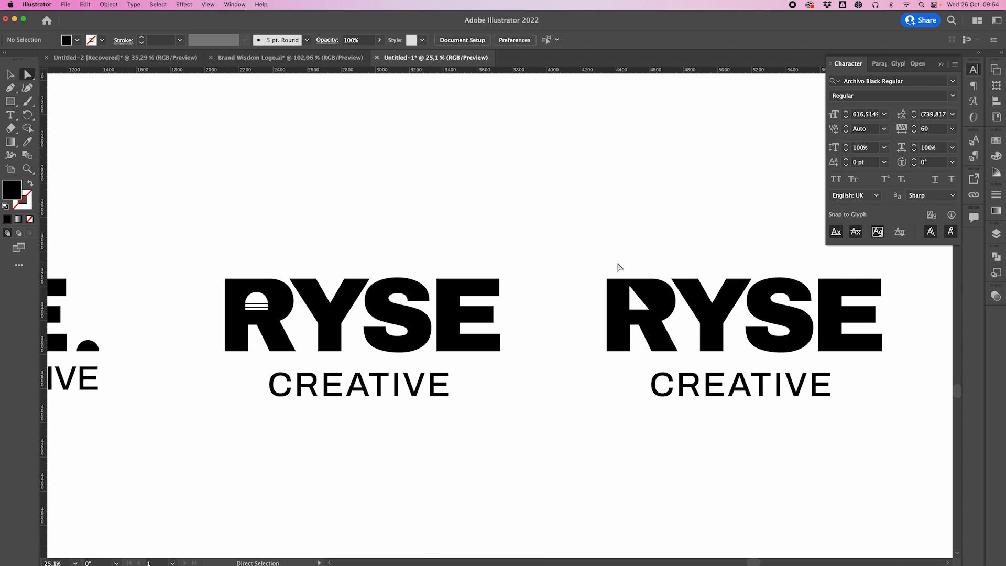
Step: Duplicate the R's triangular counter over its leg and stretch the copy's corners to the bowl's underside and the leg's foot
key(v)
click(636, 298)
drag(637, 301, 520, 385)
scroll(667, 319, up, 5)
scroll(521, 393, down, 2)
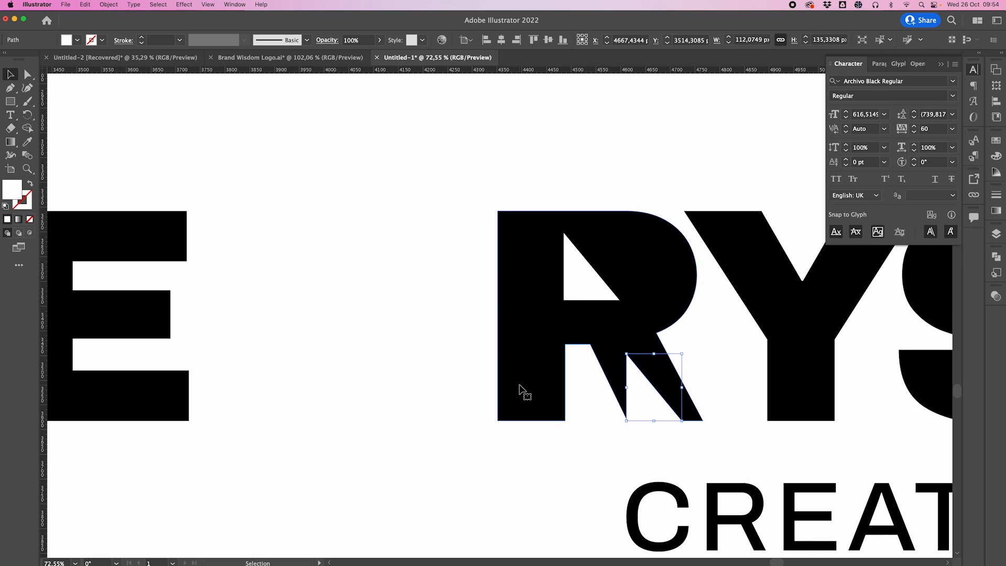
scroll(521, 393, up, 4)
key(a)
drag(516, 321, 547, 298)
drag(580, 412, 608, 413)
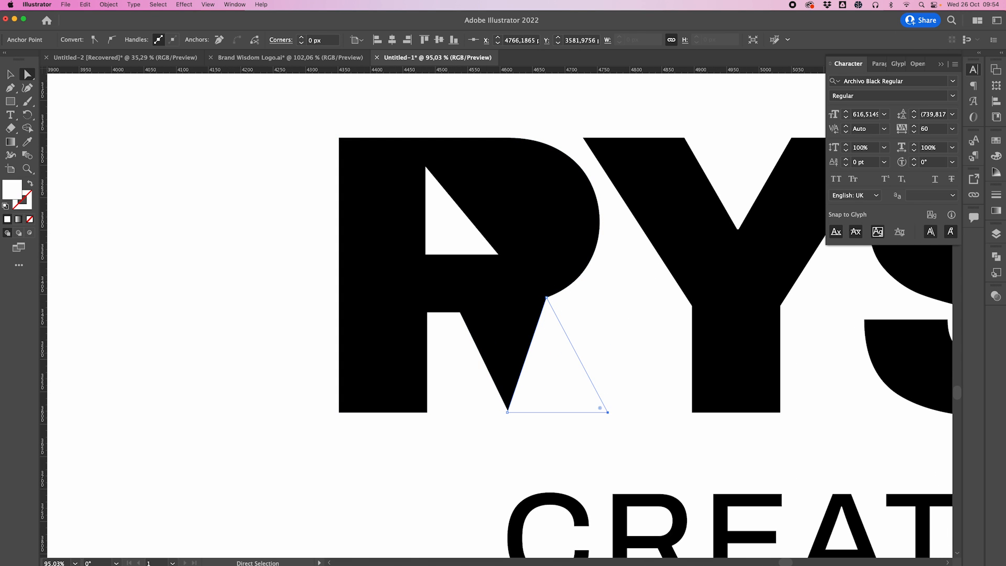
Step: Transfer the triangle to the legless R as a black leg and shift its top corner to form a vertical left edge
key(v)
scroll(667, 355, right, 5)
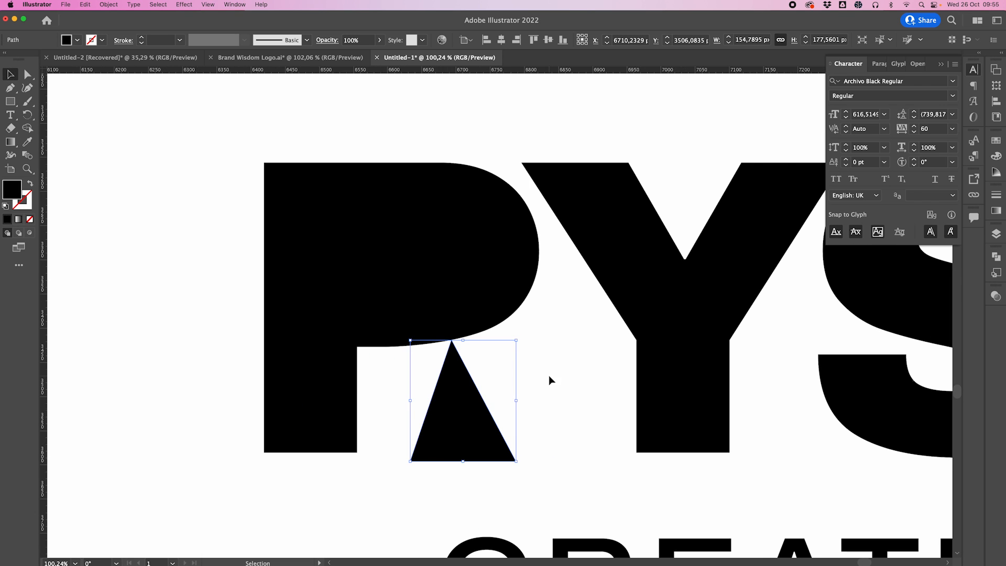
key(a)
drag(442, 339, 408, 340)
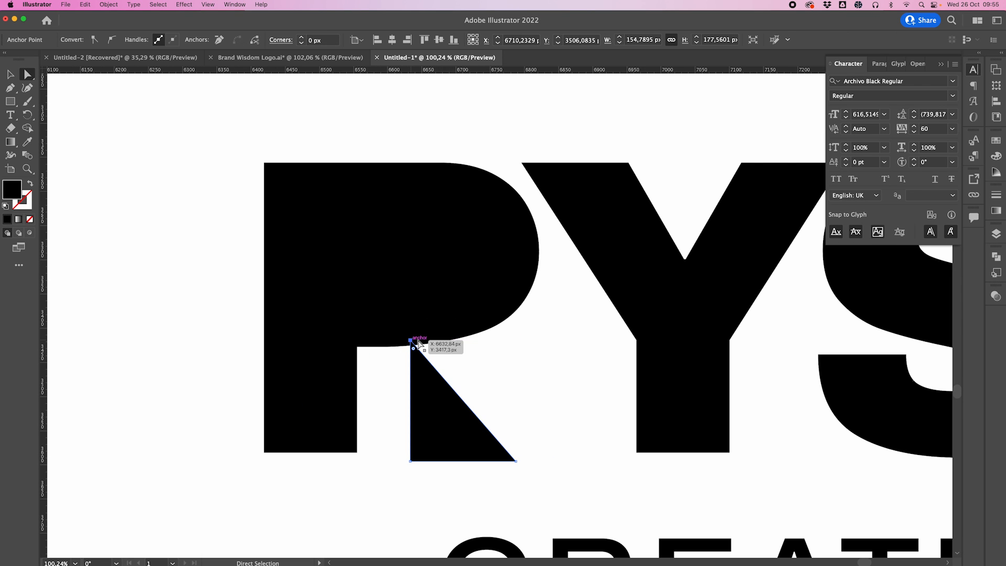
click(535, 362)
Step: Draw a rectangle over the counter of the R in the RYSE. wordmark and round its right side to match the counter
scroll(536, 363, down, 3)
scroll(535, 363, down, 8)
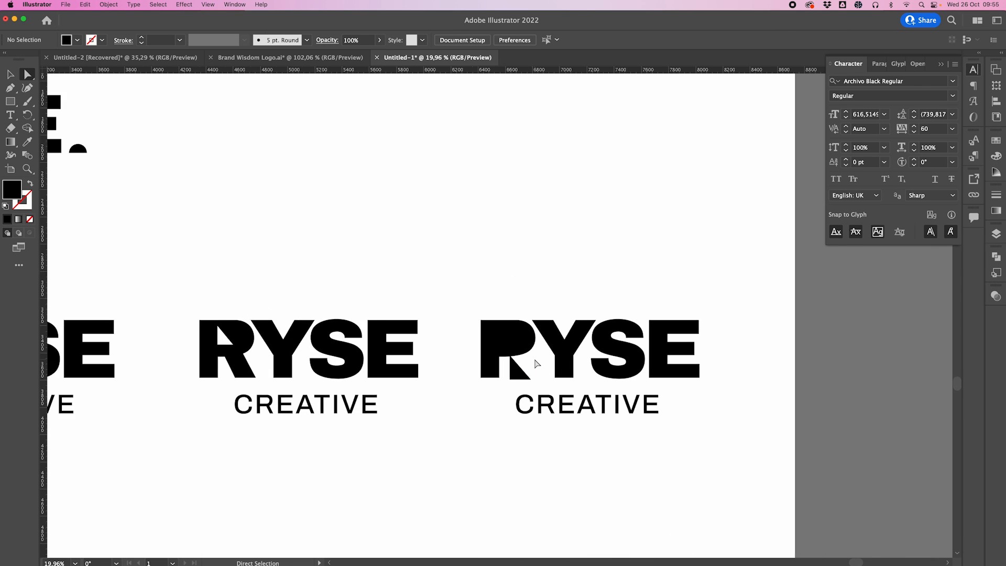
scroll(364, 265, left, 5)
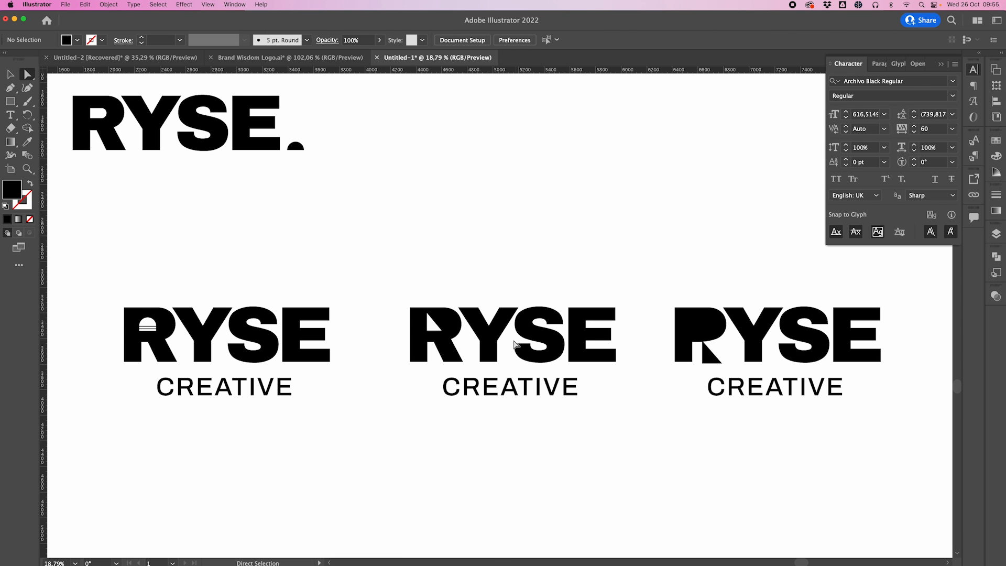
scroll(162, 342, up, 3)
scroll(162, 341, left, 3)
scroll(162, 342, up, 4)
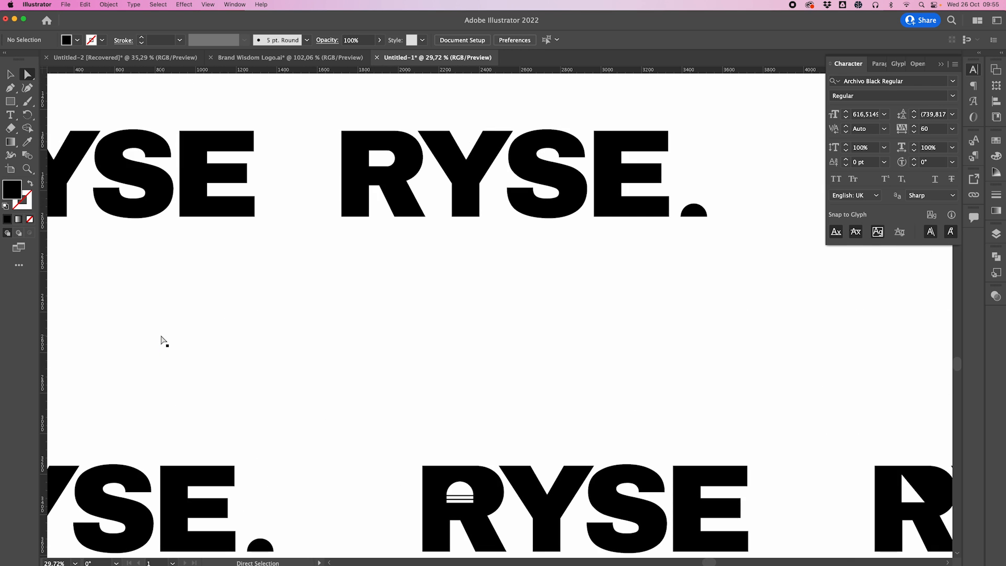
scroll(161, 336, up, 5)
scroll(367, 198, up, 3)
scroll(390, 398, down, 4)
scroll(390, 398, up, 5)
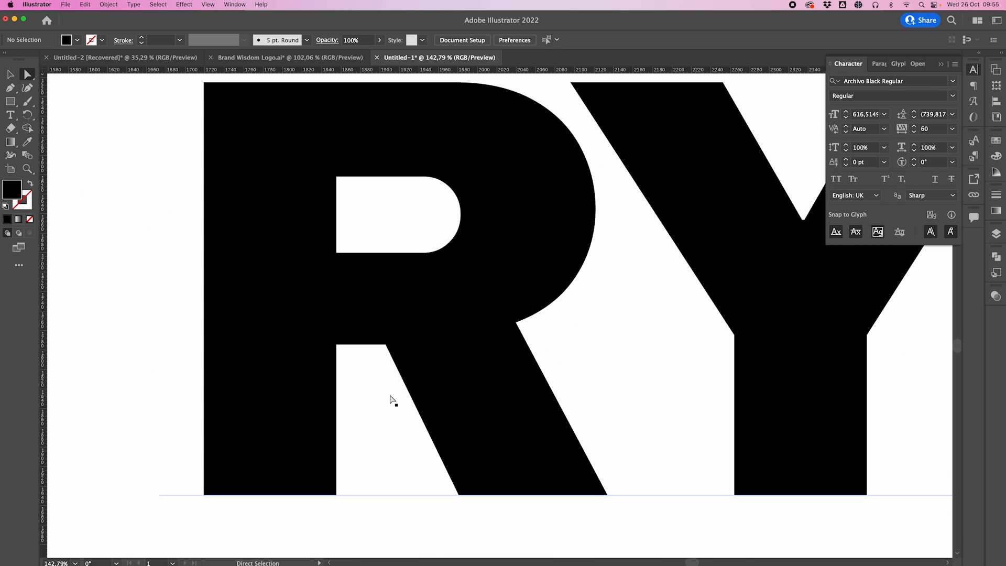
click(10, 101)
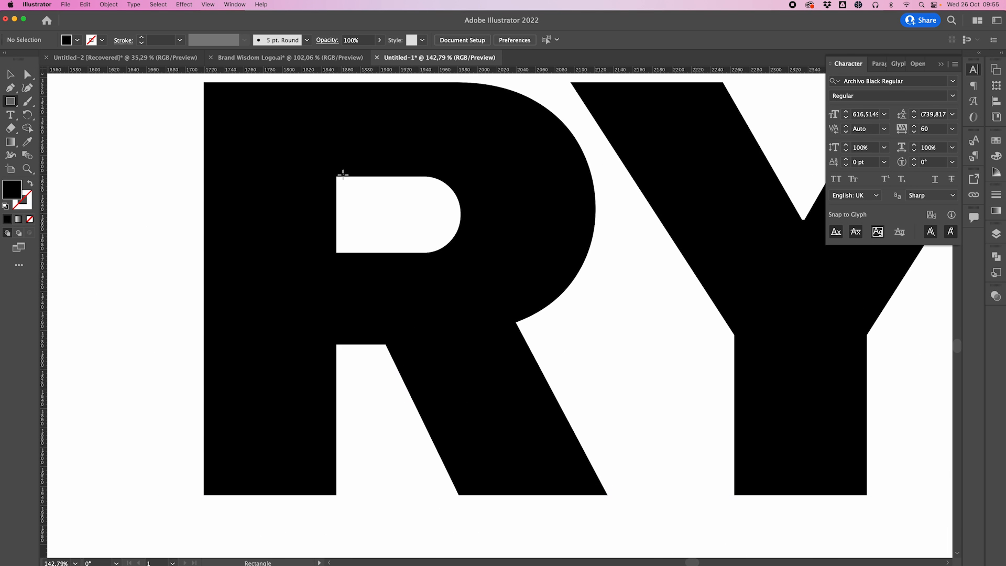
mouse_move(337, 177)
mouse_down()
mouse_move(374, 251)
mouse_move(449, 243)
mouse_move(462, 254)
mouse_move(452, 243)
mouse_move(391, 243)
mouse_up()
key(a)
click(455, 183)
click(559, 382)
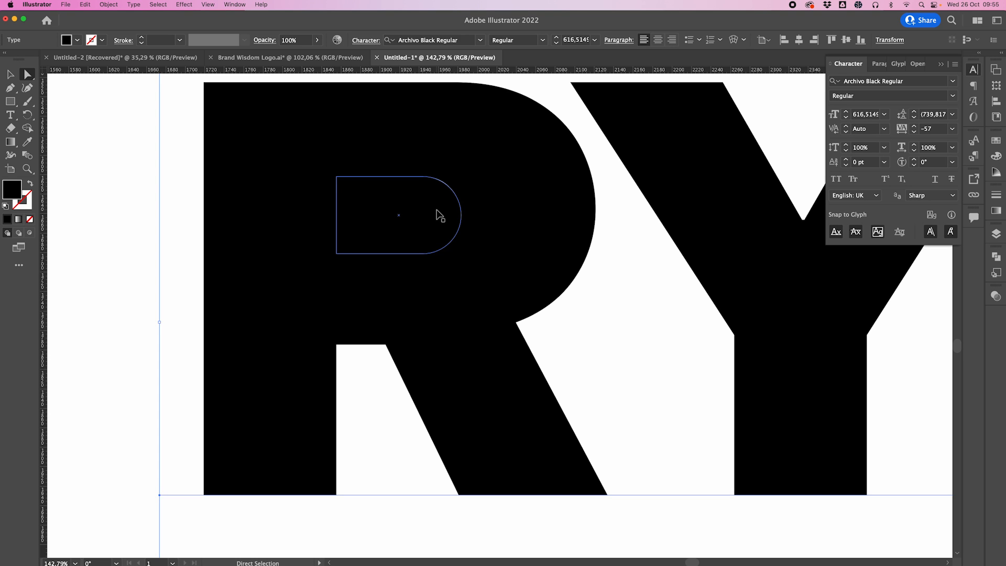
Step: Move the rounded counter shape into the bowl of the triangular-leg R and fill it white
key(v)
click(422, 215)
key(super+x)
scroll(421, 217, down, 8)
scroll(422, 219, right, 5)
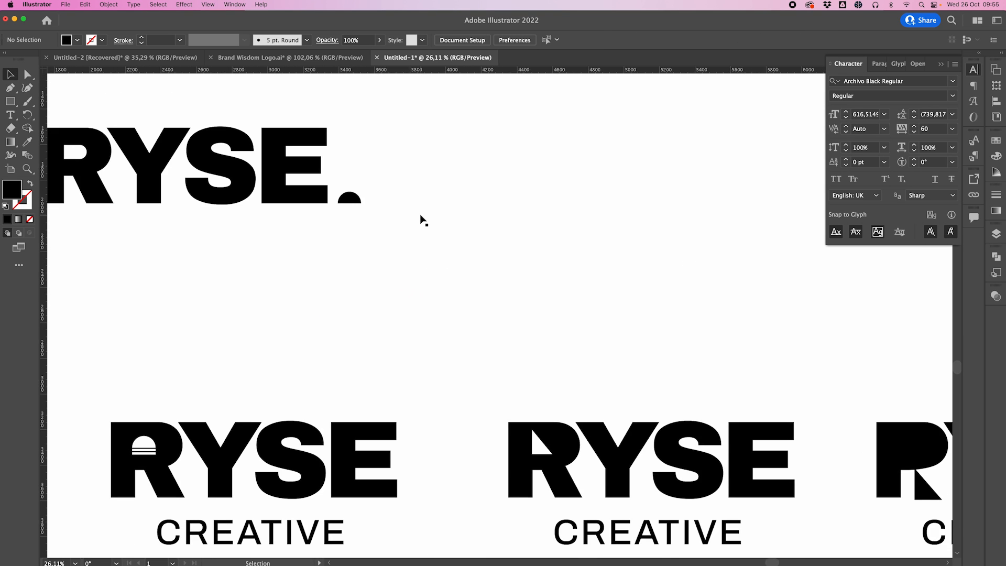
scroll(420, 217, down, 5)
scroll(420, 218, right, 4)
scroll(461, 238, up, 6)
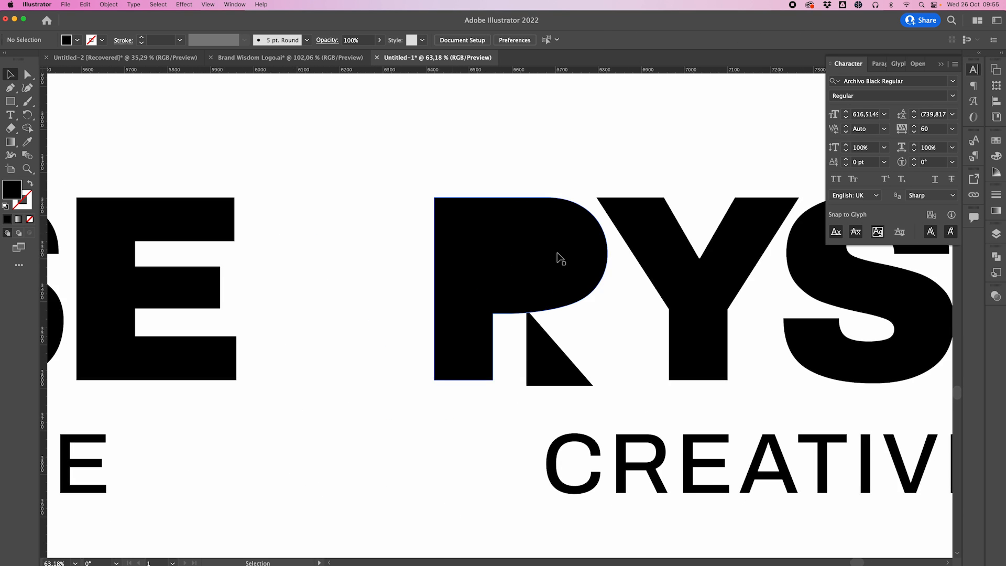
scroll(556, 257, up, 1)
scroll(556, 257, right, 5)
key(super+v)
drag(488, 325, 184, 298)
scroll(184, 299, up, 6)
scroll(184, 298, left, 3)
drag(334, 229, 345, 239)
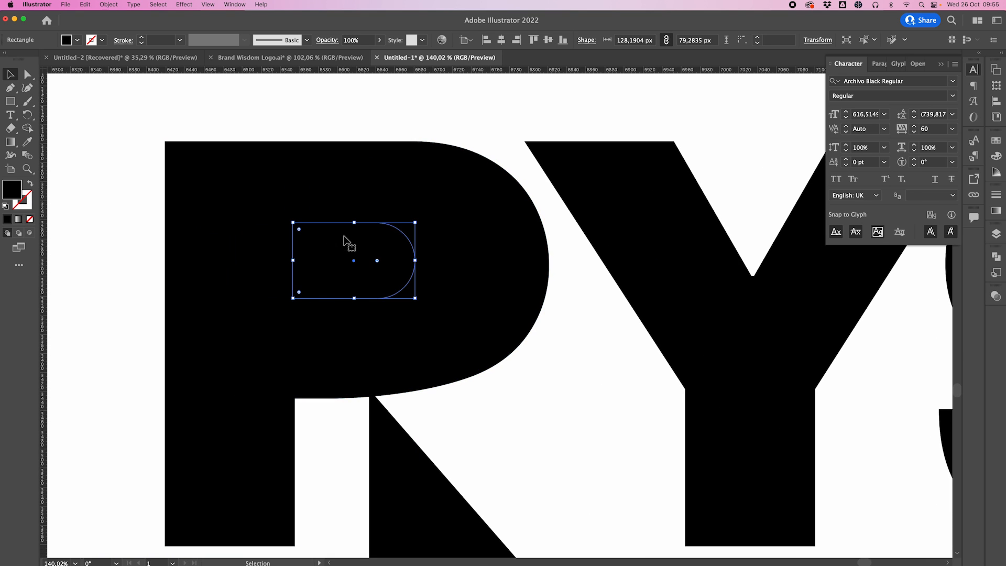
key(super+shift+a)
Step: Resize and reposition the R's triangular leg below the bowl
scroll(551, 411, down, 10)
scroll(551, 411, right, 4)
scroll(269, 315, left, 1)
scroll(270, 317, up, 6)
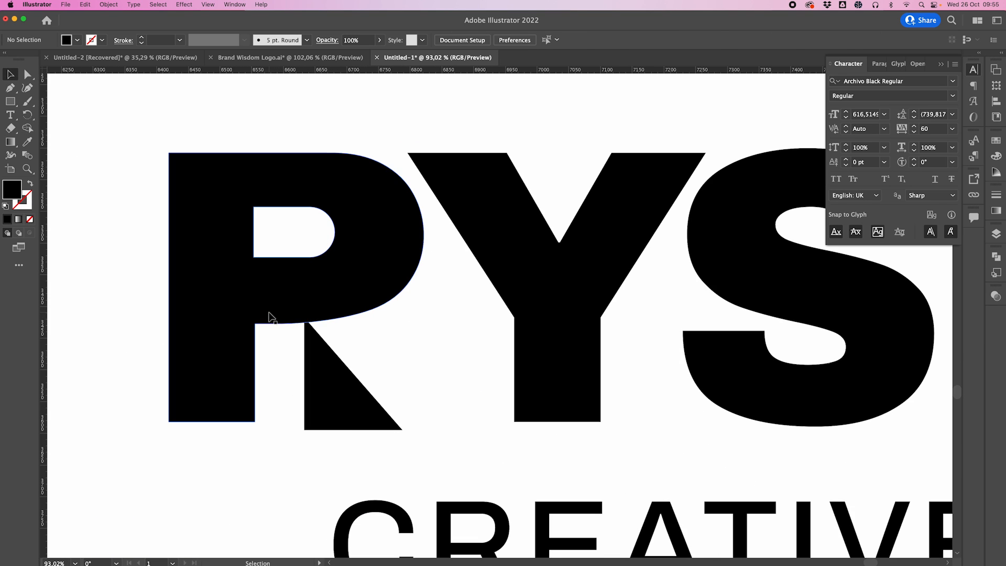
click(352, 422)
drag(406, 314, 190, 487)
mouse_move(304, 317)
mouse_down()
mouse_move(326, 334)
mouse_move(305, 331)
mouse_up()
drag(373, 362, 358, 366)
click(457, 363)
Step: Compare the finished RYSE variations side by side with the original shadowed RYSE Creative logo
scroll(457, 362, down, 8)
scroll(458, 365, down, 3)
scroll(449, 359, up, 4)
scroll(458, 364, down, 5)
scroll(435, 364, left, 10)
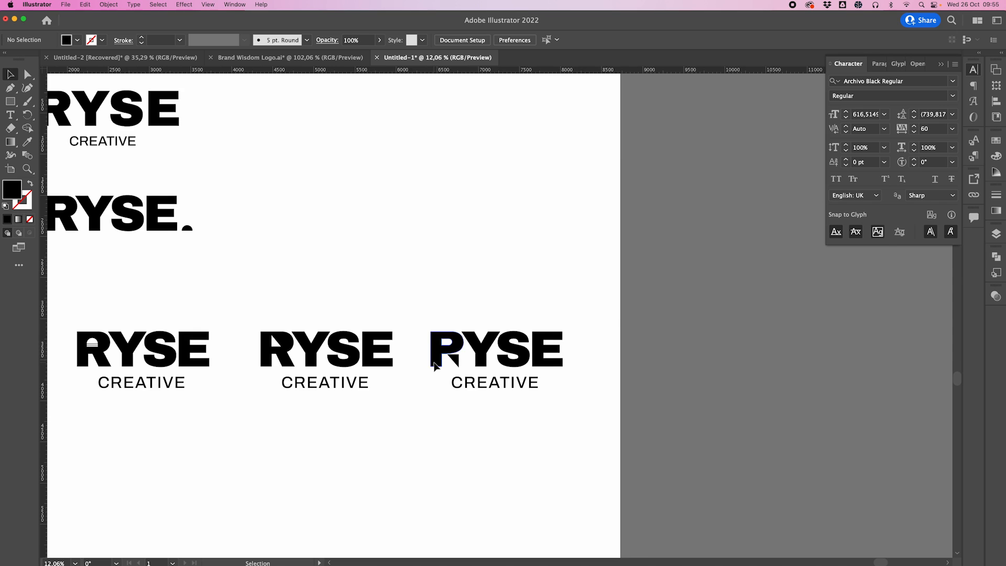
scroll(435, 366, down, 2)
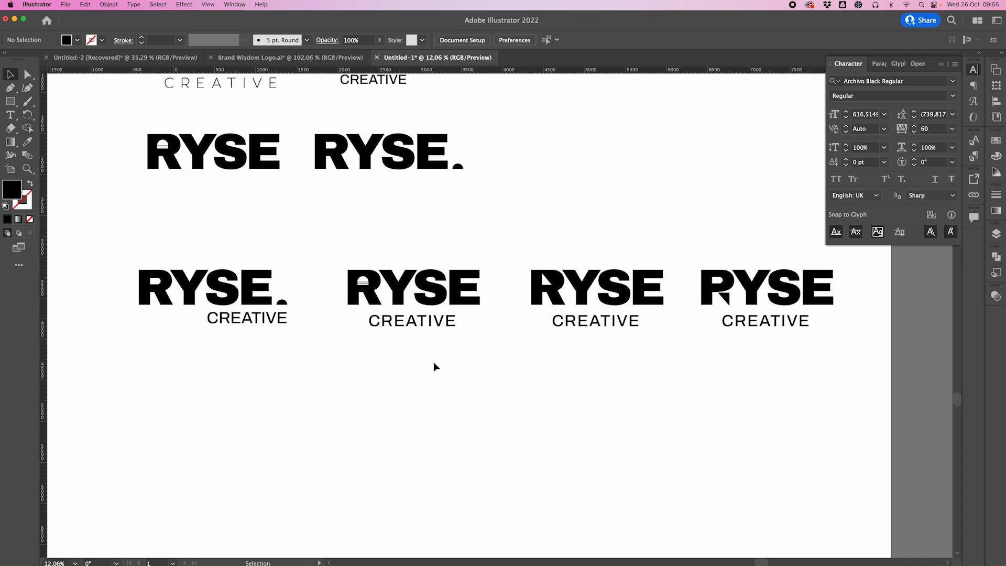
scroll(433, 361, up, 2)
scroll(557, 150, up, 2)
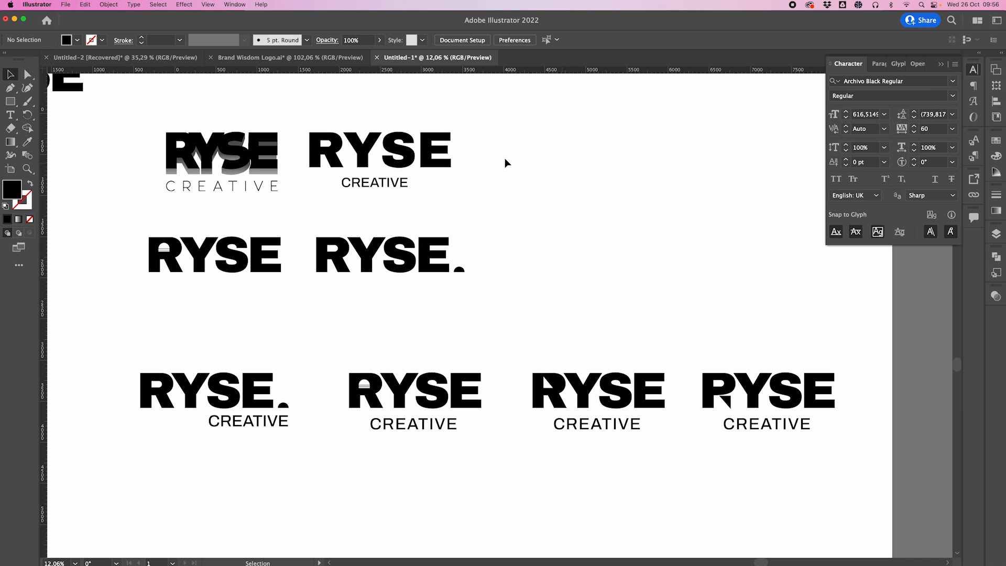
scroll(312, 157, up, 3)
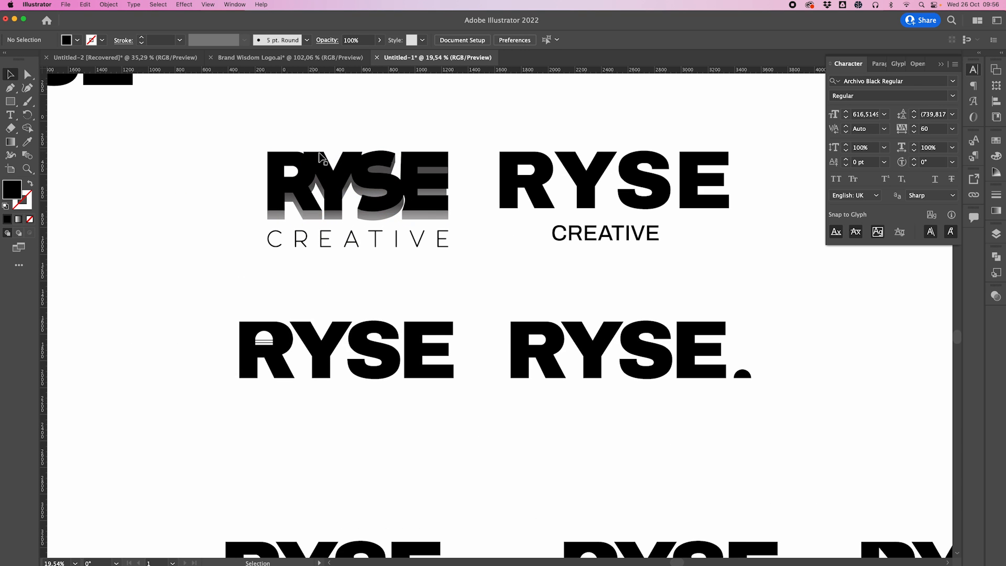
scroll(461, 187, up, 2)
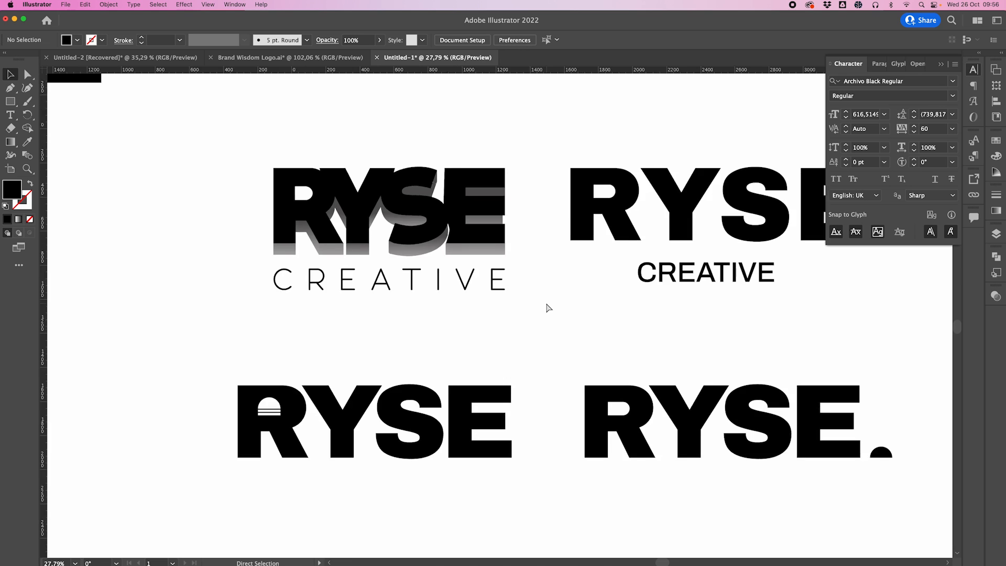
scroll(547, 308, down, 3)
scroll(398, 294, down, 2)
scroll(512, 315, right, 2)
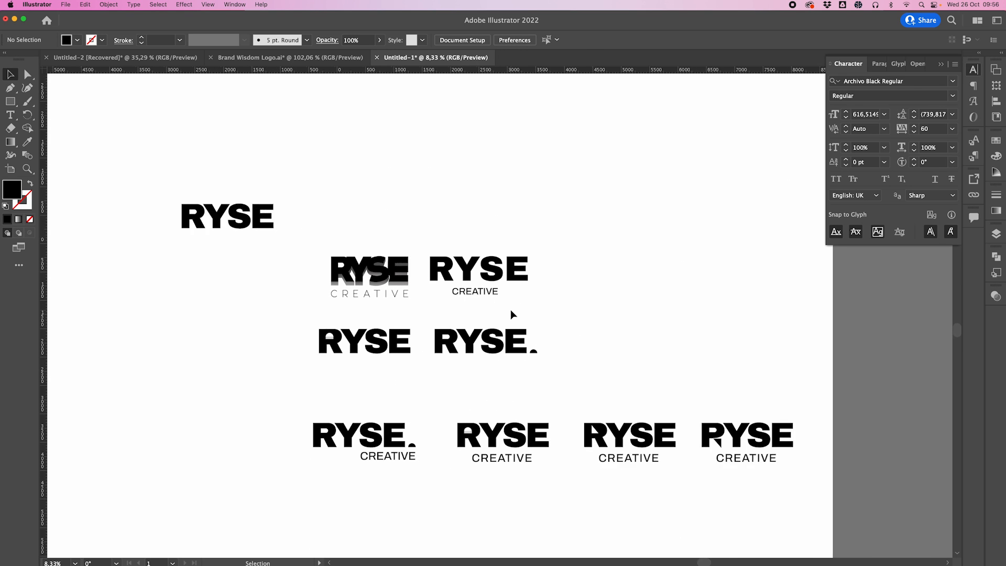
scroll(512, 311, right, 2)
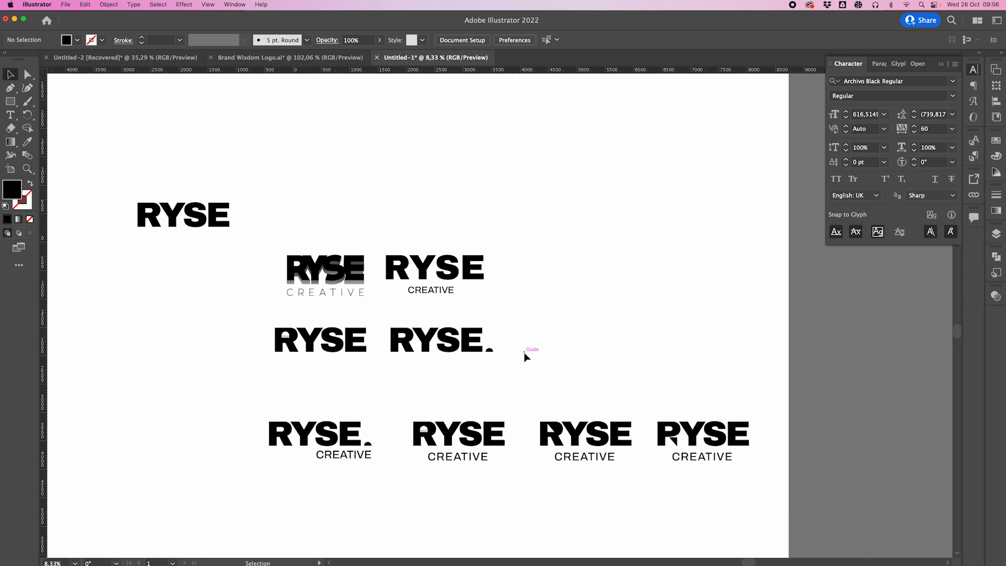
scroll(488, 338, down, 5)
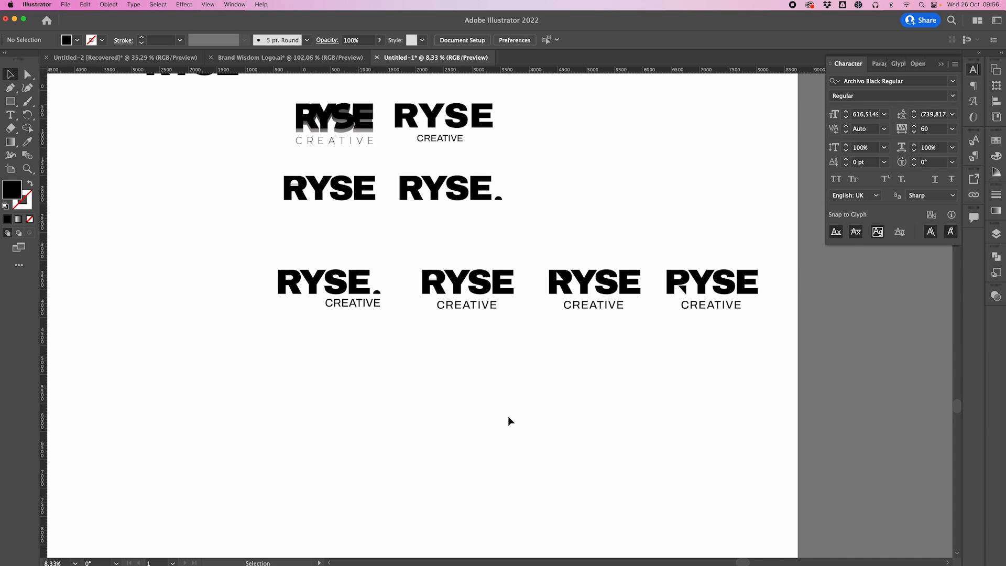
scroll(303, 324, up, 3)
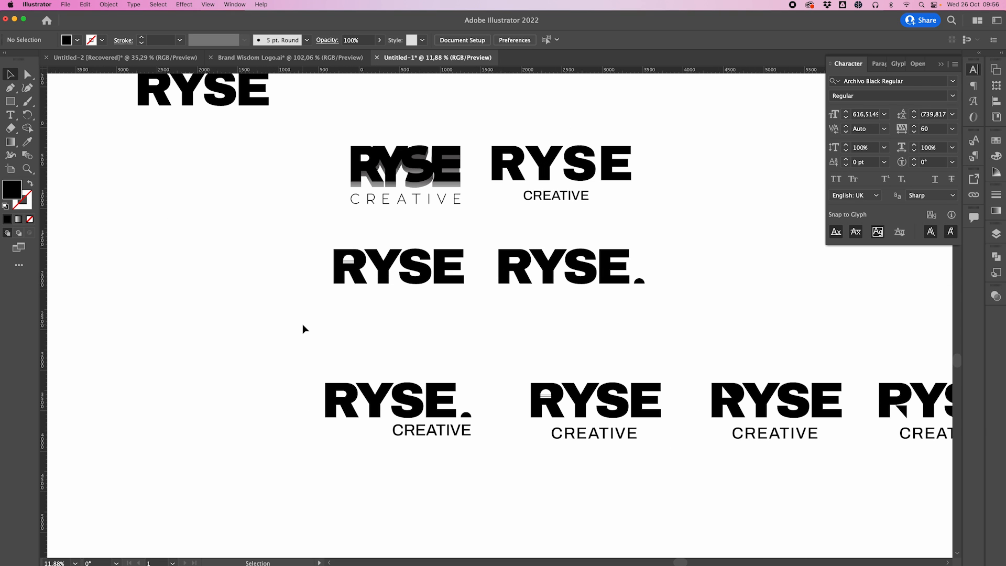
scroll(466, 335, up, 2)
scroll(466, 334, right, 2)
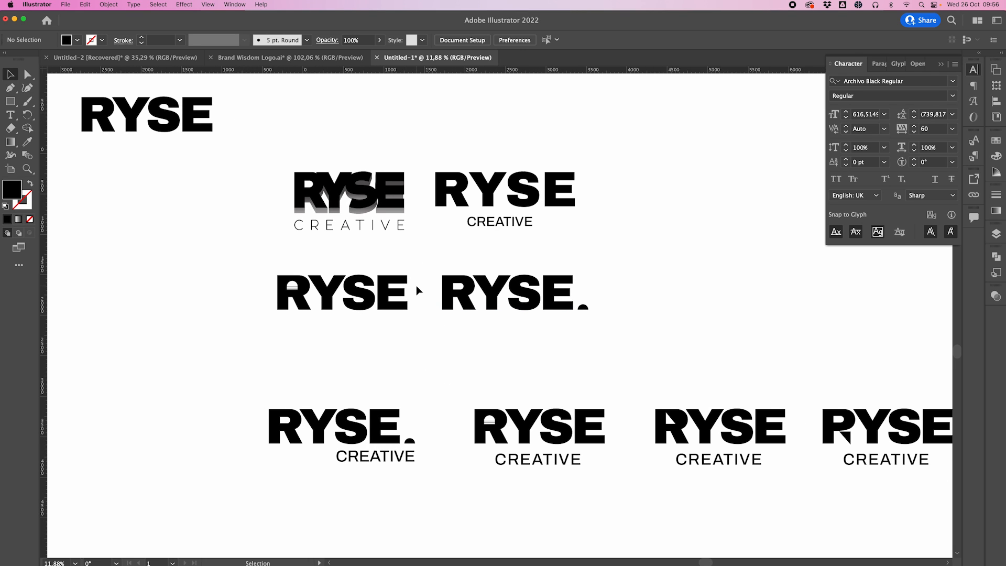
scroll(416, 285, down, 1)
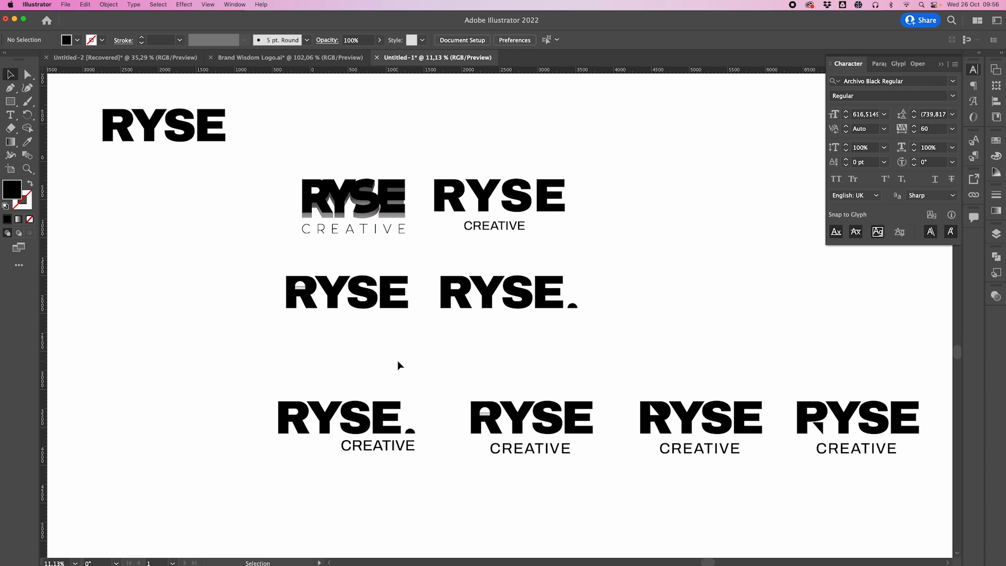
scroll(397, 362, down, 2)
scroll(398, 362, left, 2)
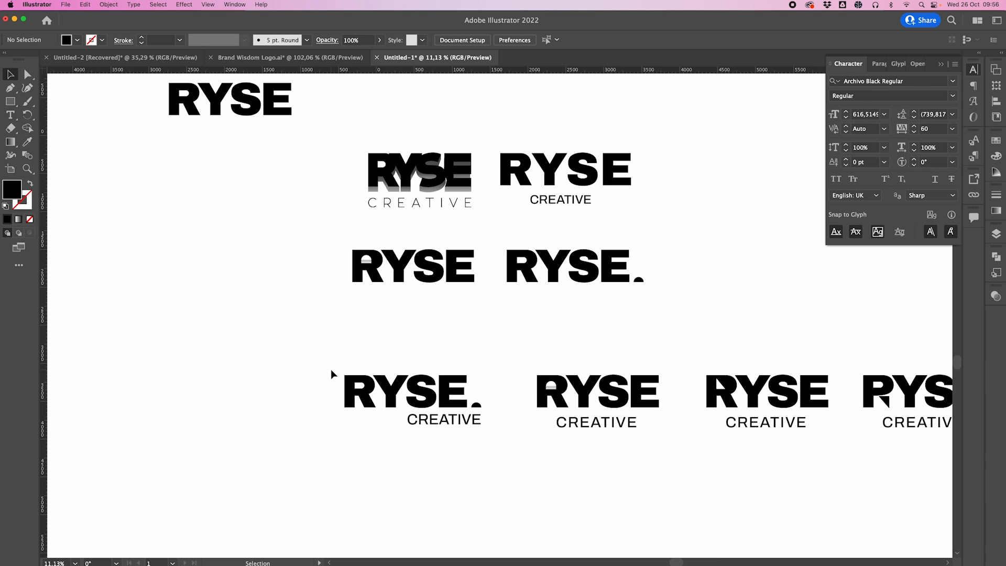
Step: Draw a large black rectangle on the empty area beside the logos and duplicate it directly above
scroll(332, 370, left, 3)
scroll(331, 370, down, 1)
click(10, 101)
drag(353, 301, 130, 483)
key(v)
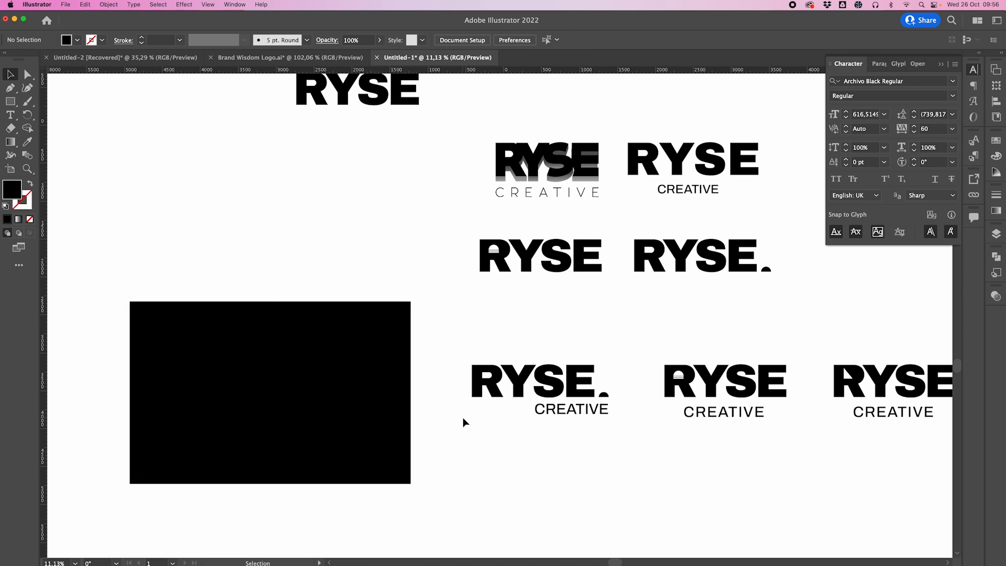
drag(312, 362, 311, 172)
Step: Place the original RYSE Creative logo image in front of the upper black rectangle and embed it
click(576, 167)
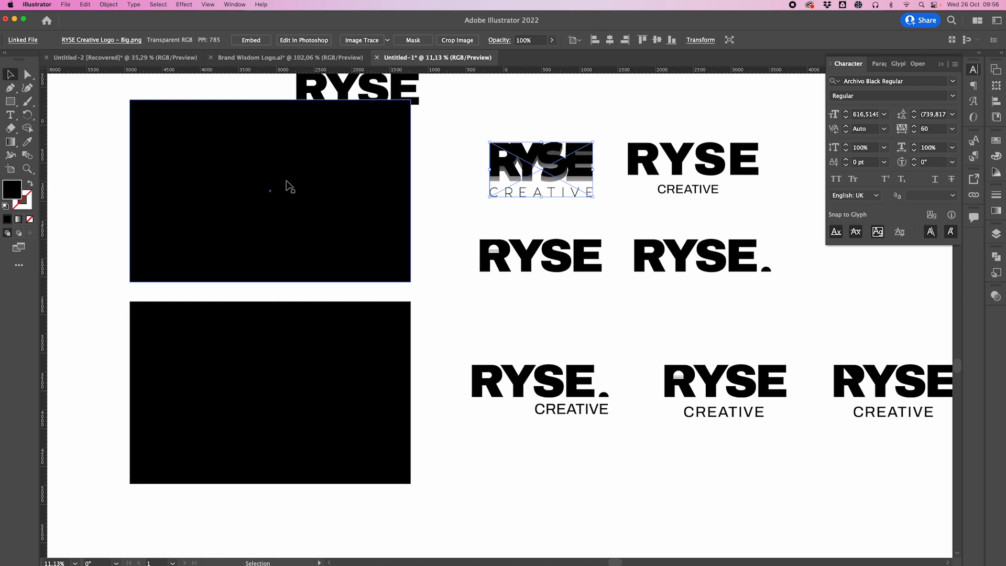
drag(565, 171, 258, 191)
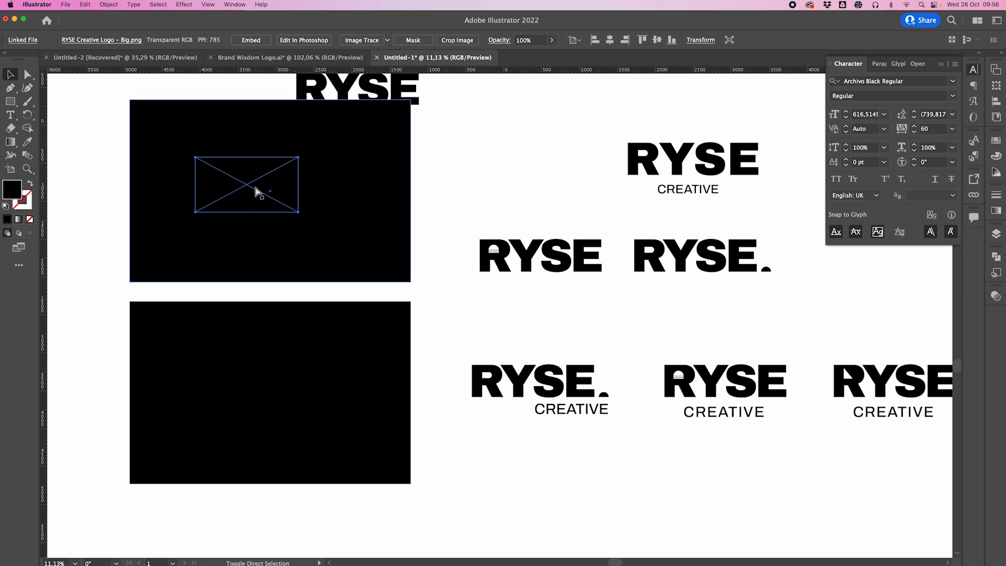
click(97, 5)
mouse_move(84, 5)
mouse_move(150, 180)
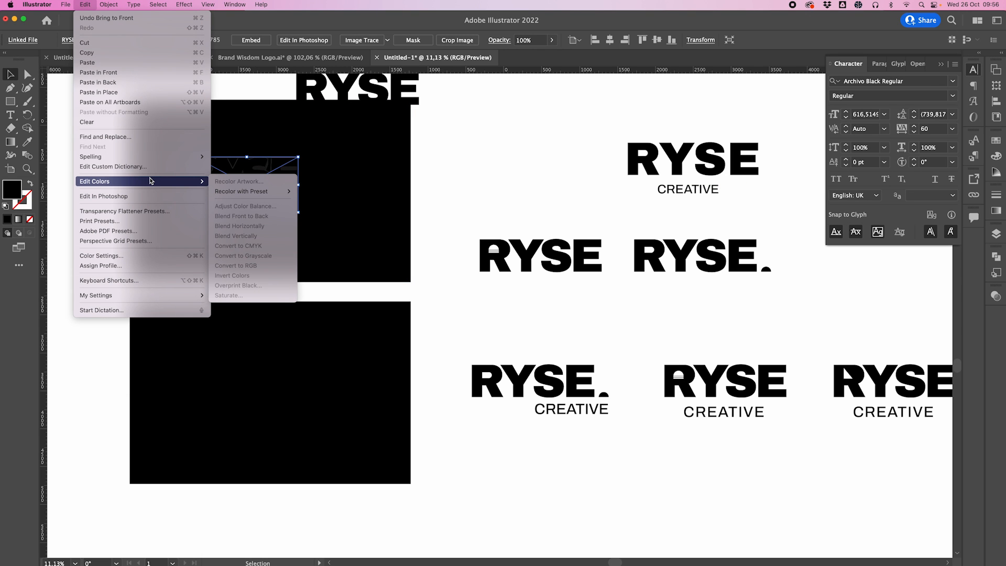
click(508, 162)
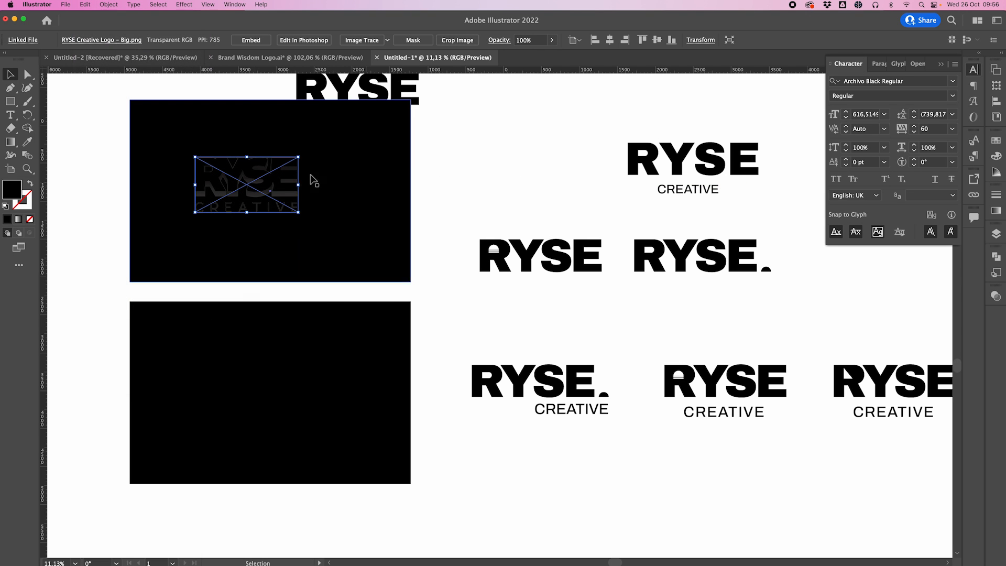
Step: Invert the embedded logo image's colors and centre it on the upper black rectangle
click(83, 5)
mouse_move(124, 183)
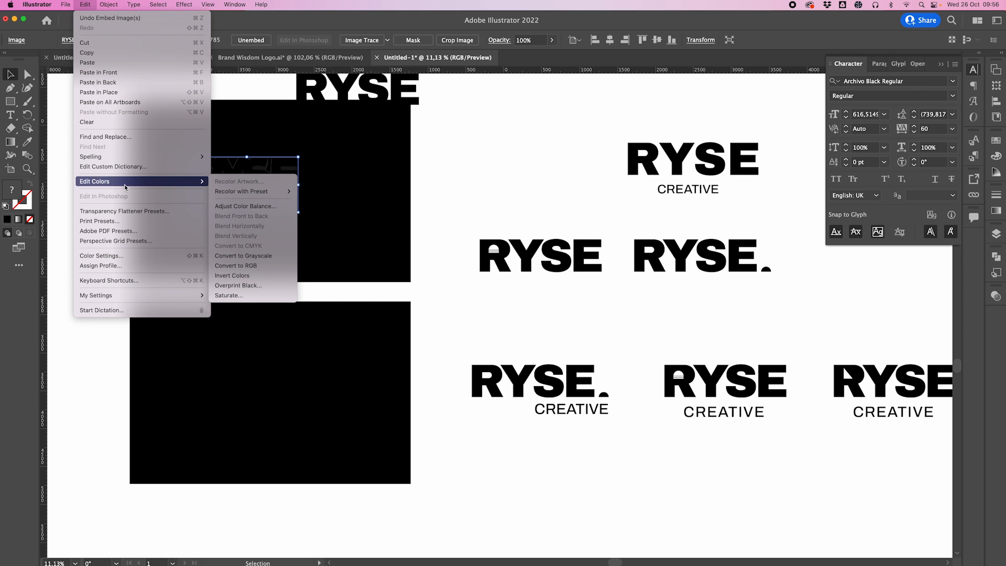
click(256, 278)
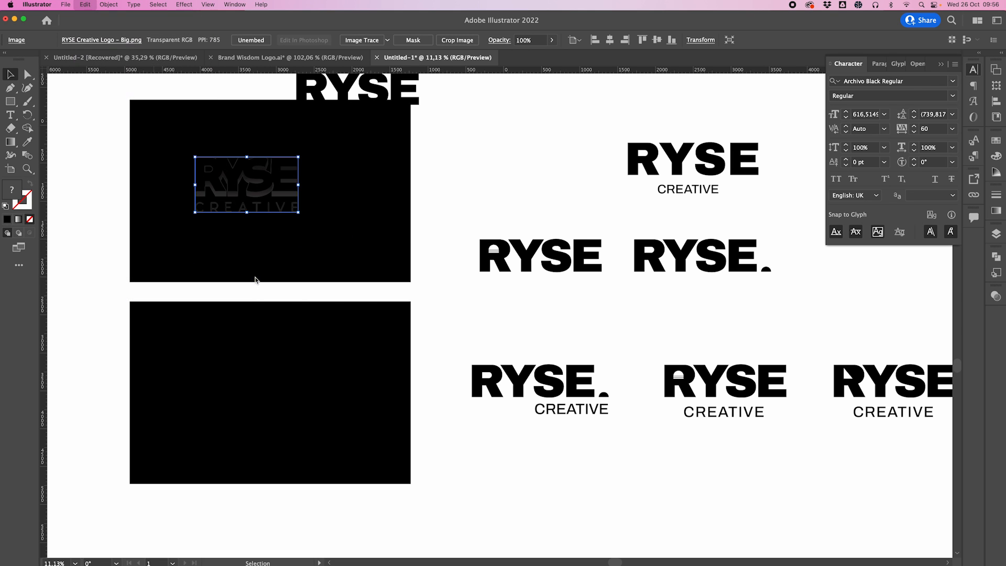
drag(257, 193, 272, 202)
click(446, 185)
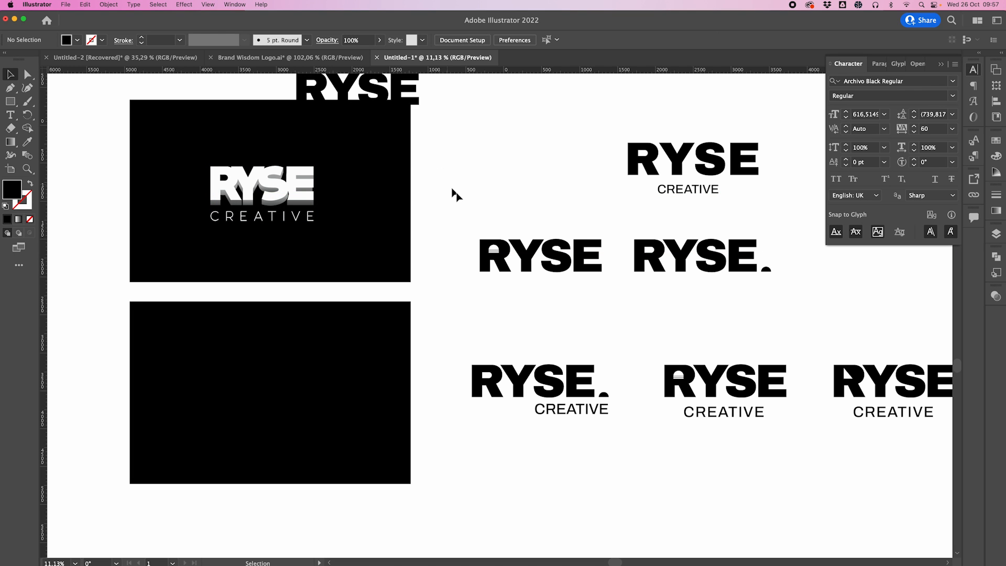
scroll(540, 209, right, 5)
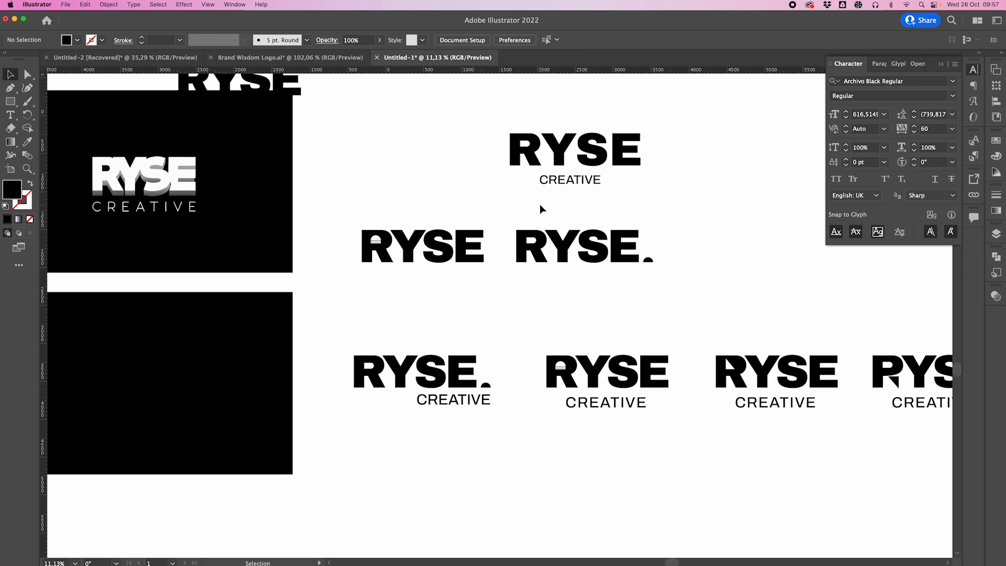
Step: Compare the inverted original logo on the upper black rectangle with the black RYSE variations beside it
scroll(509, 332, left, 5)
click(255, 202)
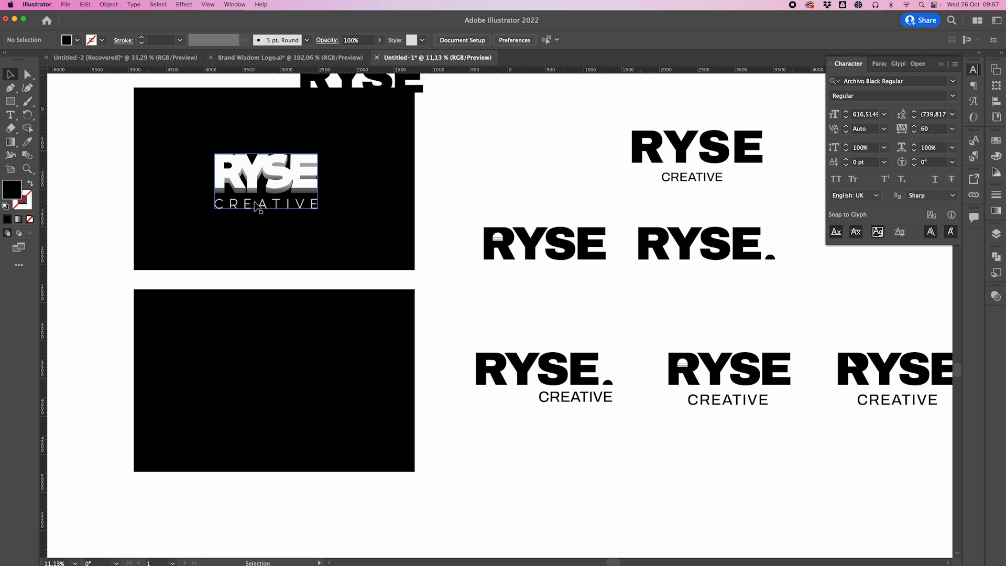
scroll(651, 203, right, 5)
scroll(665, 202, left, 5)
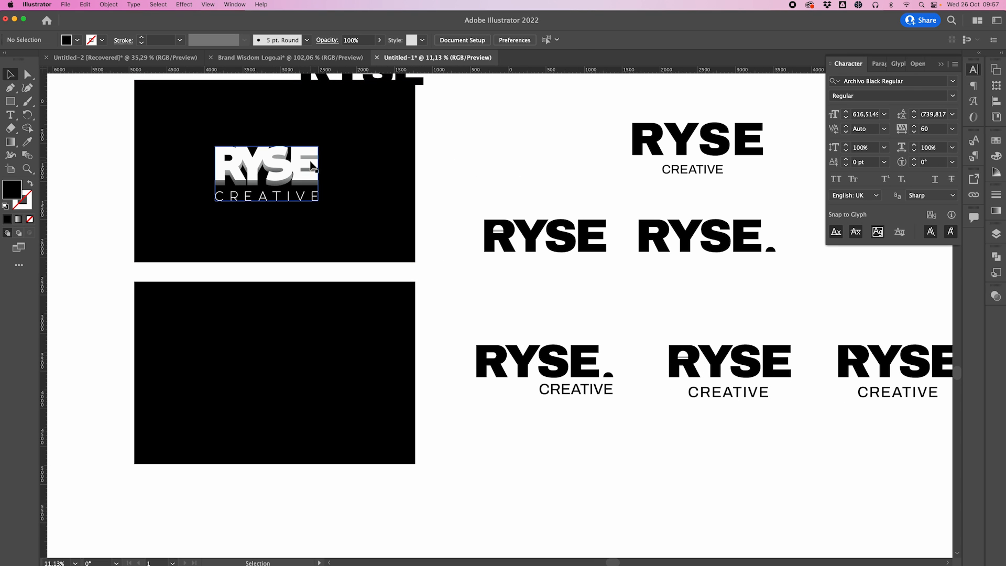
scroll(635, 212, right, 4)
scroll(636, 212, up, 2)
scroll(636, 212, left, 2)
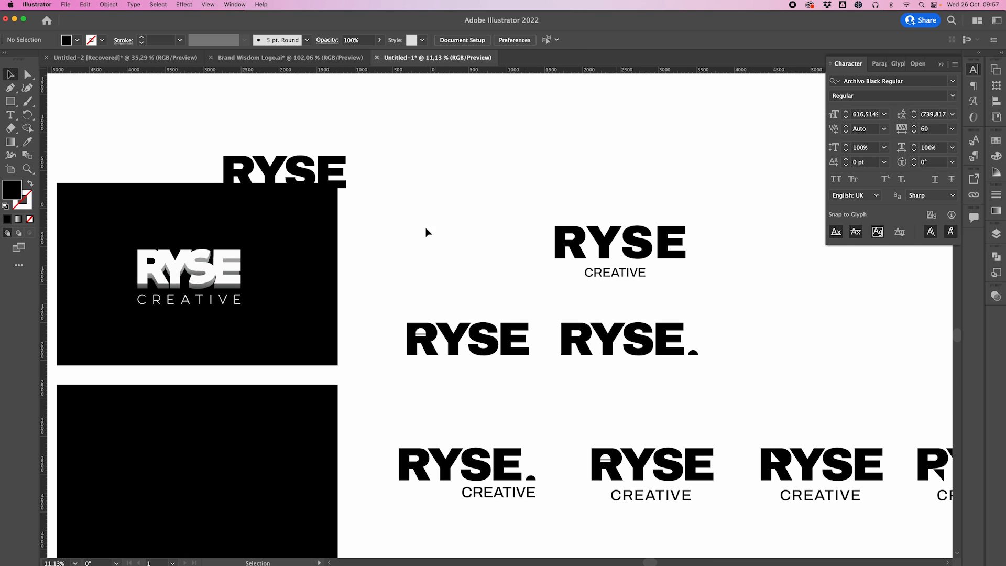
scroll(306, 258, down, 3)
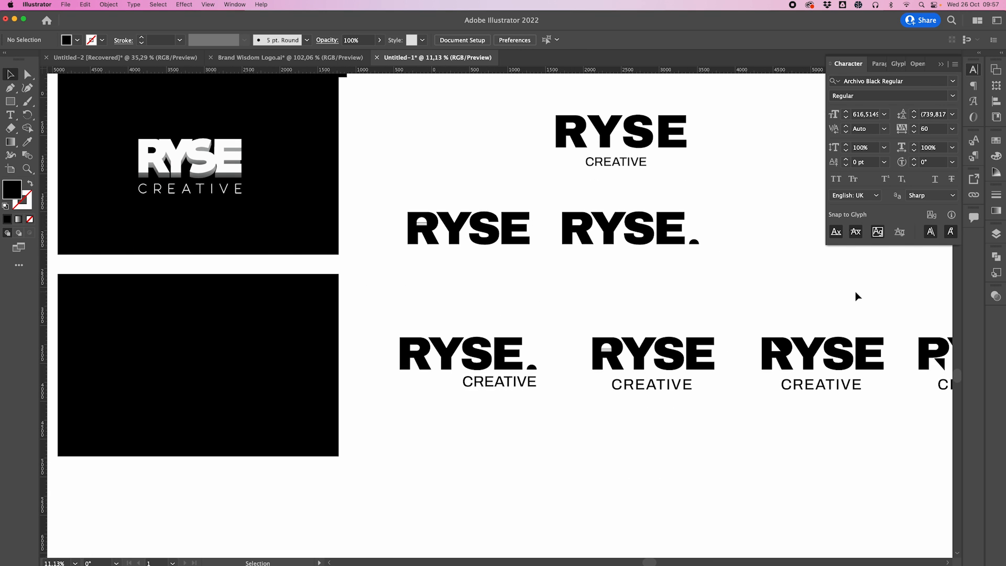
scroll(854, 290, right, 5)
scroll(855, 290, left, 3)
scroll(483, 234, left, 4)
scroll(540, 257, up, 2)
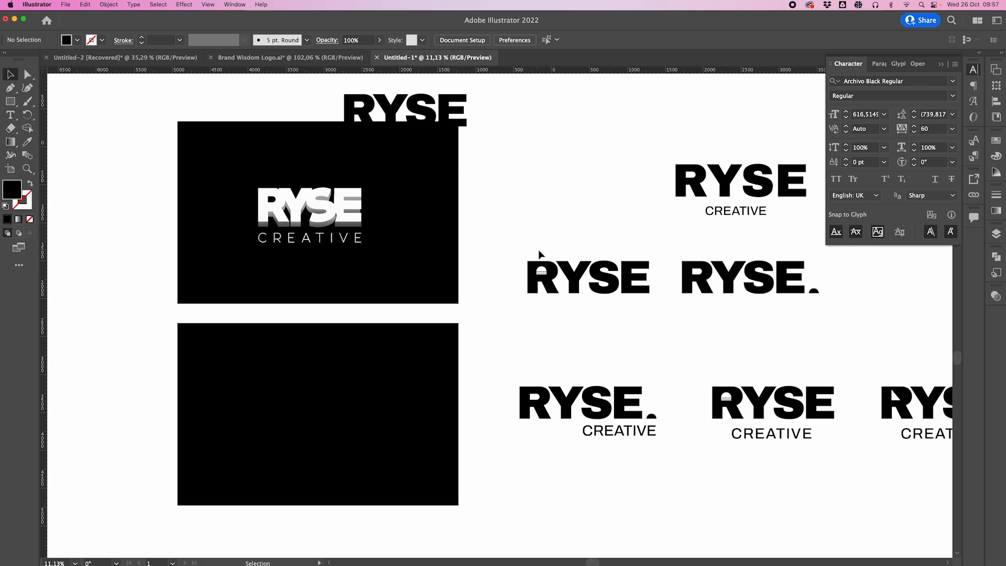
scroll(612, 293, up, 4)
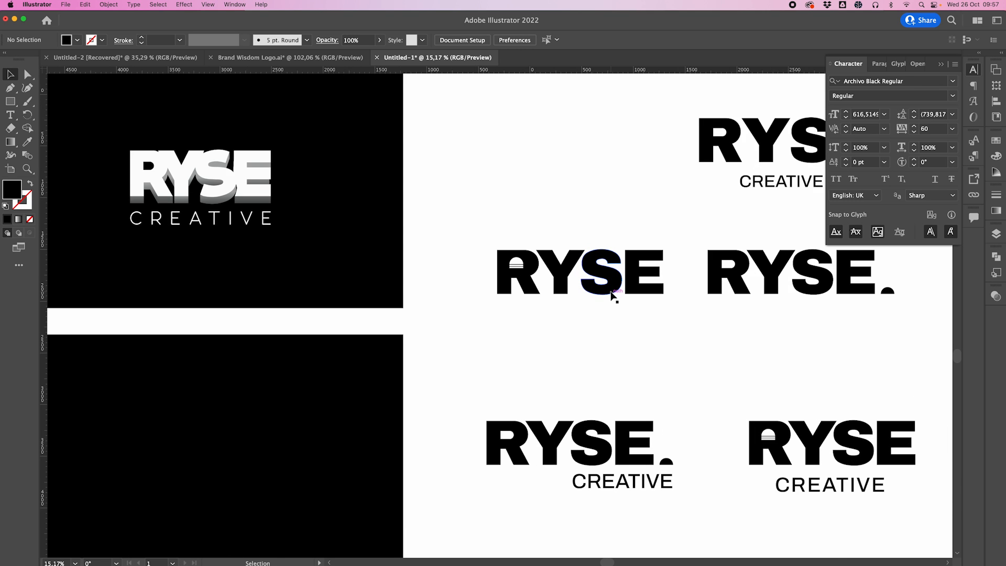
scroll(656, 341, right, 5)
scroll(656, 338, right, 2)
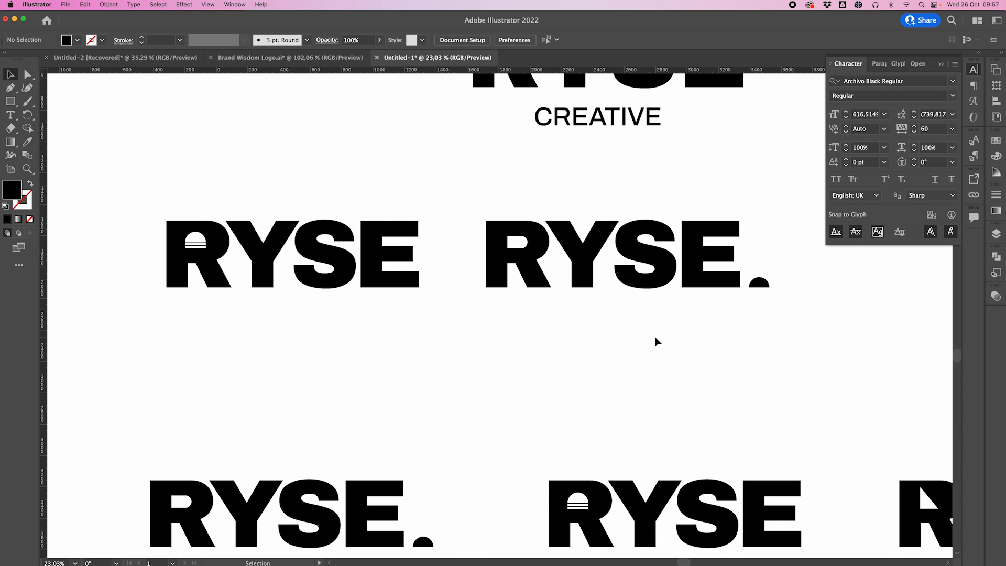
scroll(802, 214, down, 3)
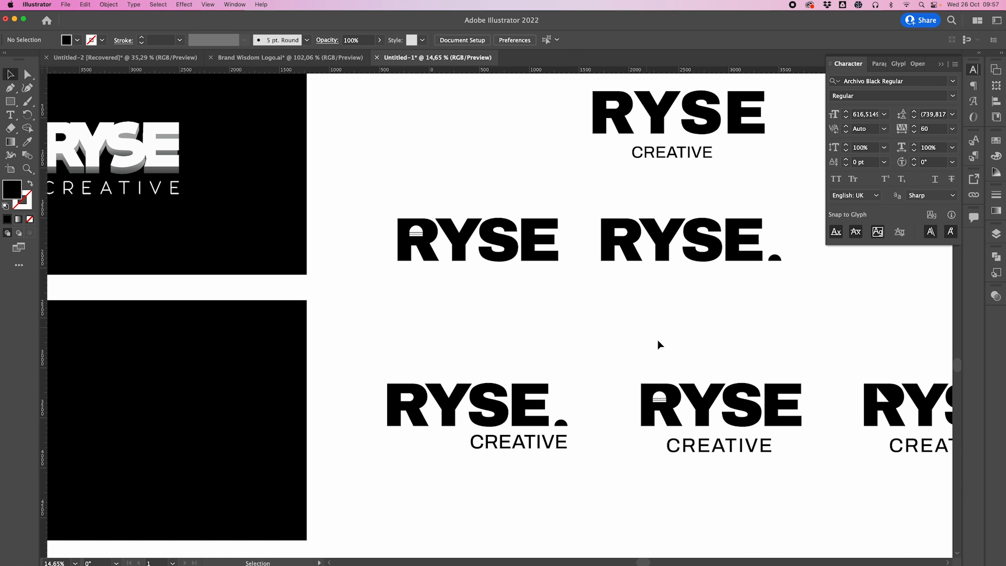
Step: Place a white copy of the RYSE CREATIVE variation with the notched R on the lower black rectangle
scroll(744, 442, right, 5)
drag(558, 330, 719, 484)
scroll(719, 484, left, 7)
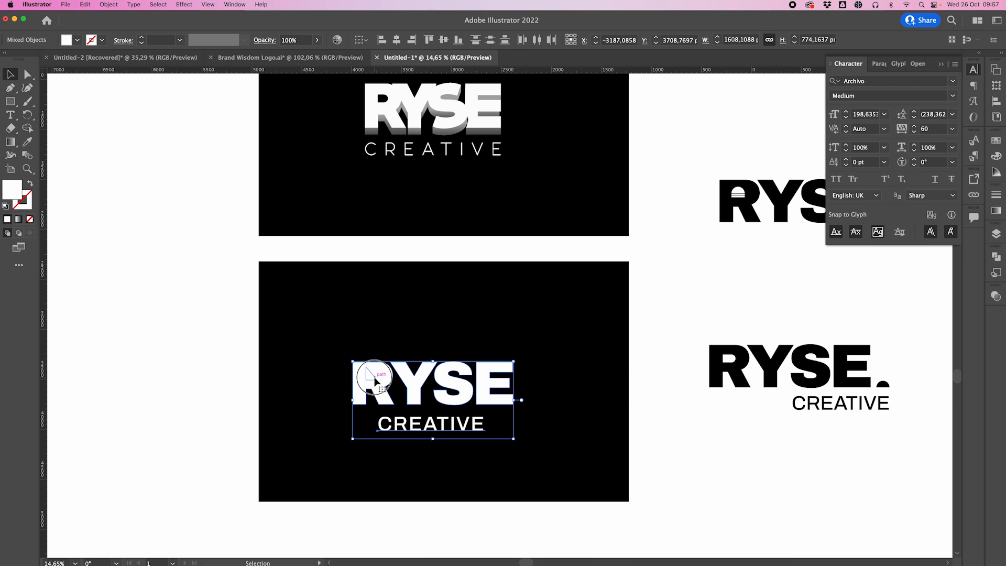
Step: Ungroup the white RYSE lettering and cut the triangular notch out of its R with the Shape Builder
click(422, 350)
click(374, 378)
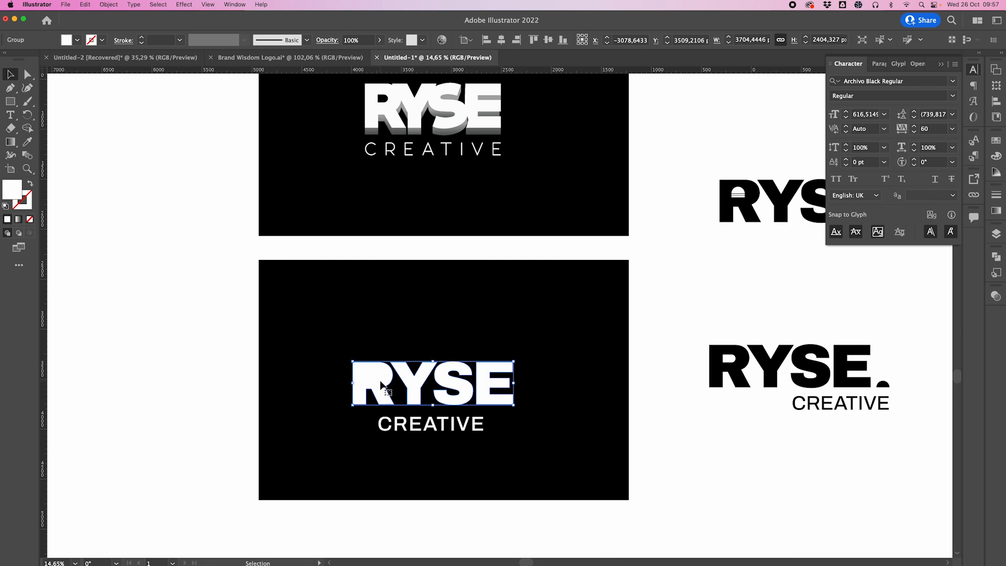
key(super+shift+g)
click(28, 128)
click(371, 375)
key(v)
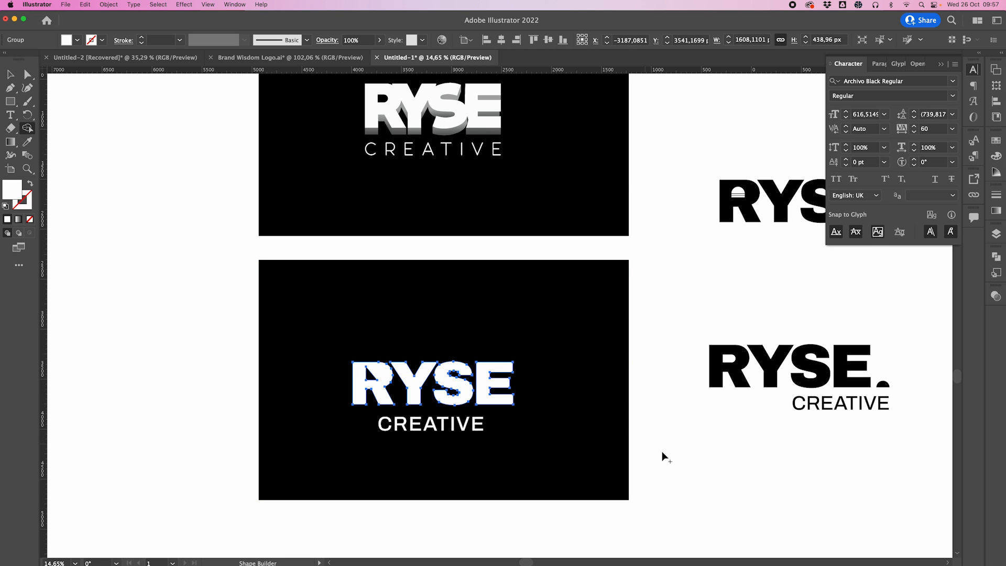
click(755, 446)
Step: Move the notched-R RYSE CREATIVE logo off the lower rectangle onto the empty area to its left, coloured black
scroll(560, 373, down, 6)
scroll(476, 335, right, 3)
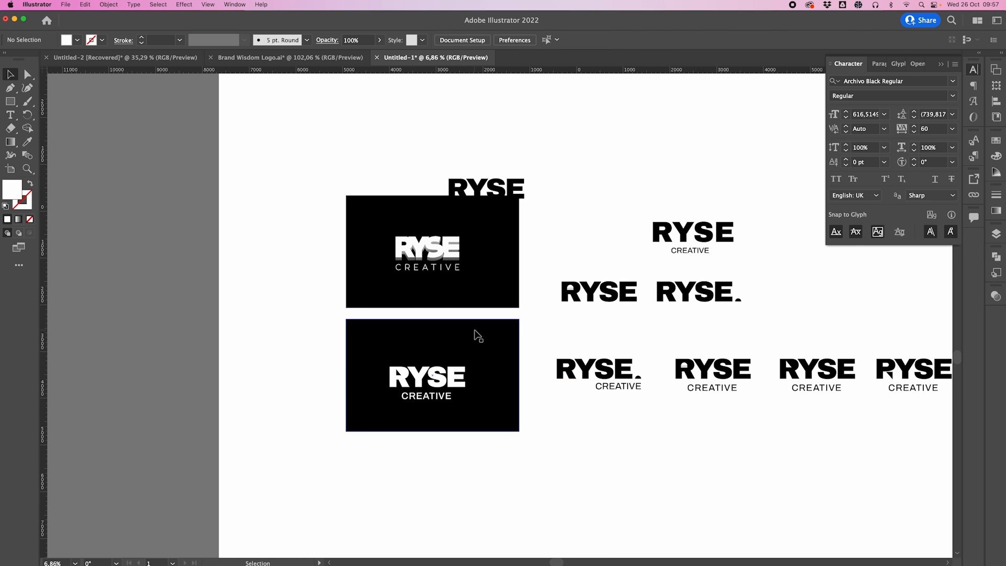
scroll(475, 330, up, 4)
scroll(478, 336, right, 3)
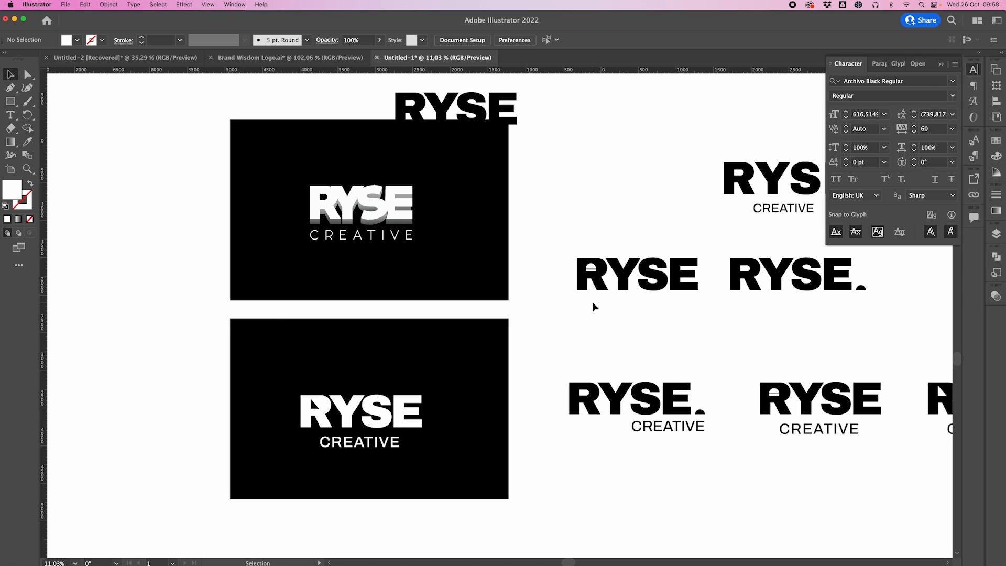
drag(519, 384, 338, 492)
shift+click(434, 471)
drag(390, 423, 126, 423)
Step: Place a white copy of the RYSE wordmark with the sunrise in its R on the lower black rectangle
drag(548, 229, 602, 259)
click(628, 276)
drag(678, 289, 417, 415)
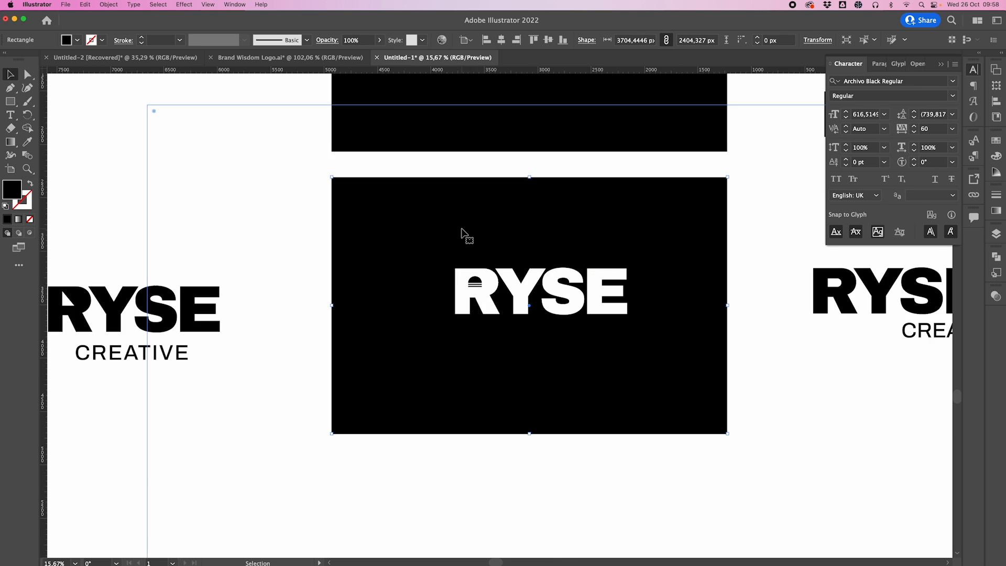
scroll(462, 232, down, 3)
click(664, 257)
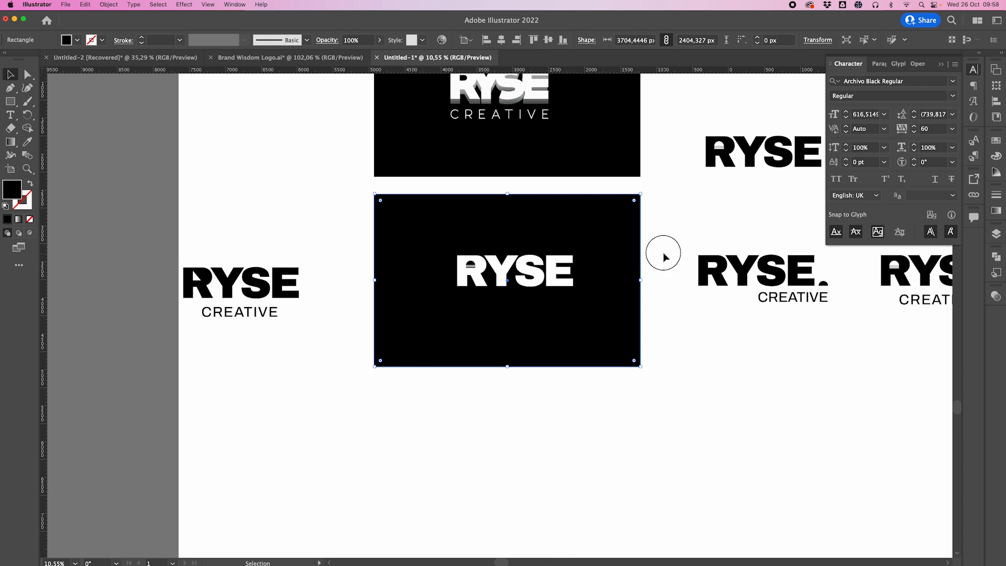
mouse_move(528, 294)
mouse_down()
mouse_move(517, 288)
mouse_move(518, 300)
mouse_up()
click(662, 312)
scroll(549, 300, up, 3)
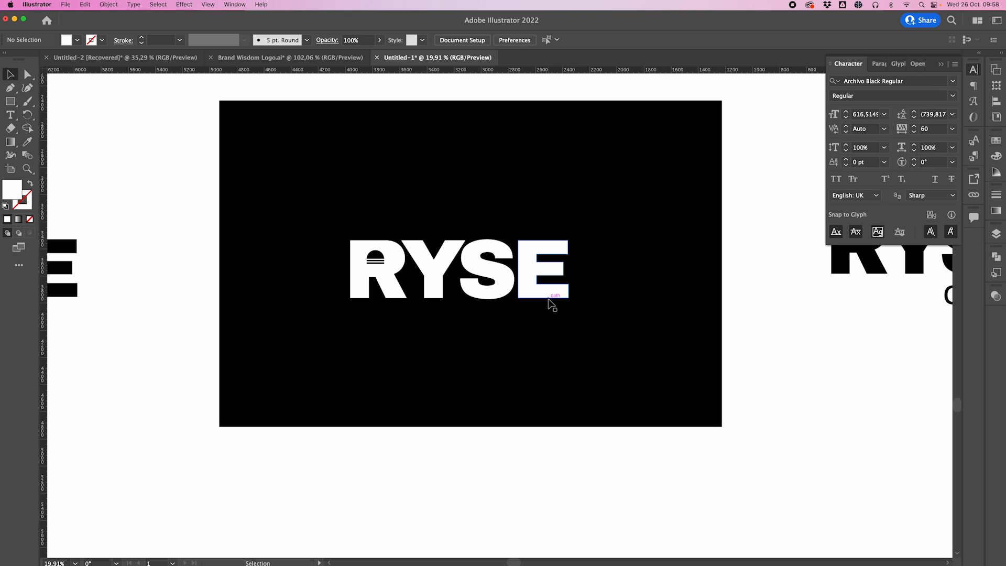
key(super+z)
Step: Ungroup the white RYSE wordmark, fill its sunrise shapes with white and nudge them slightly down inside the R
scroll(454, 260, up, 4)
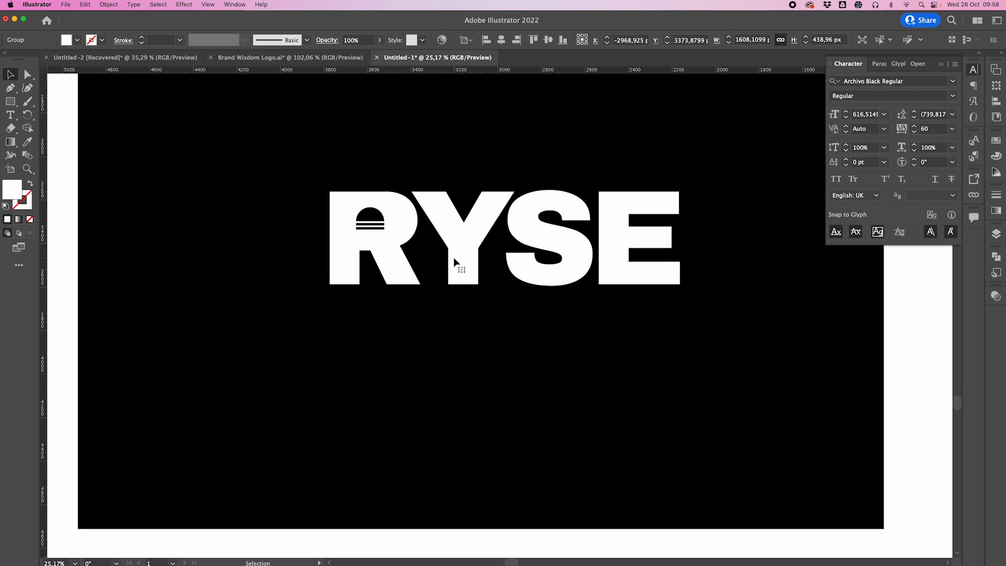
key(v)
scroll(360, 203, up, 3)
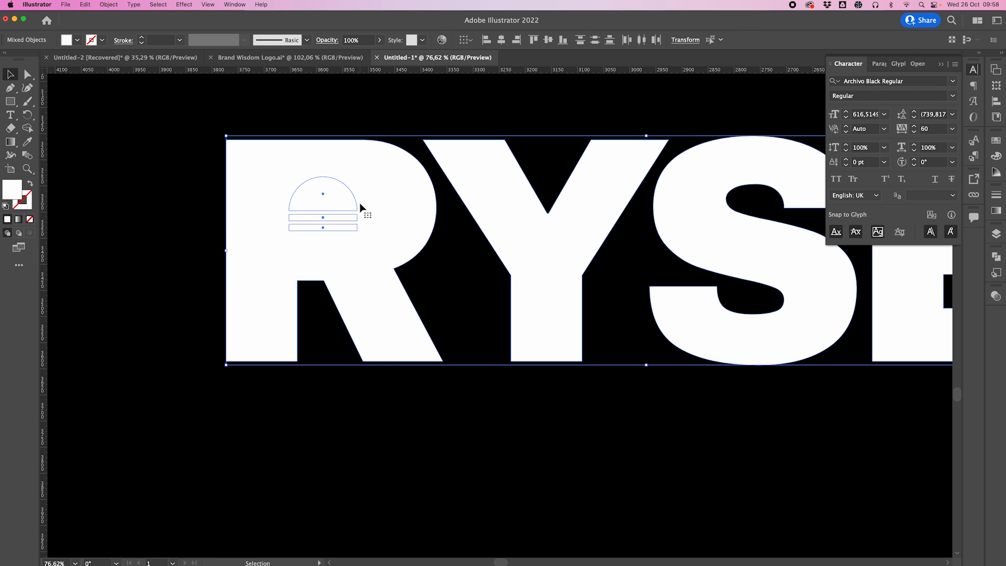
click(354, 85)
click(336, 186)
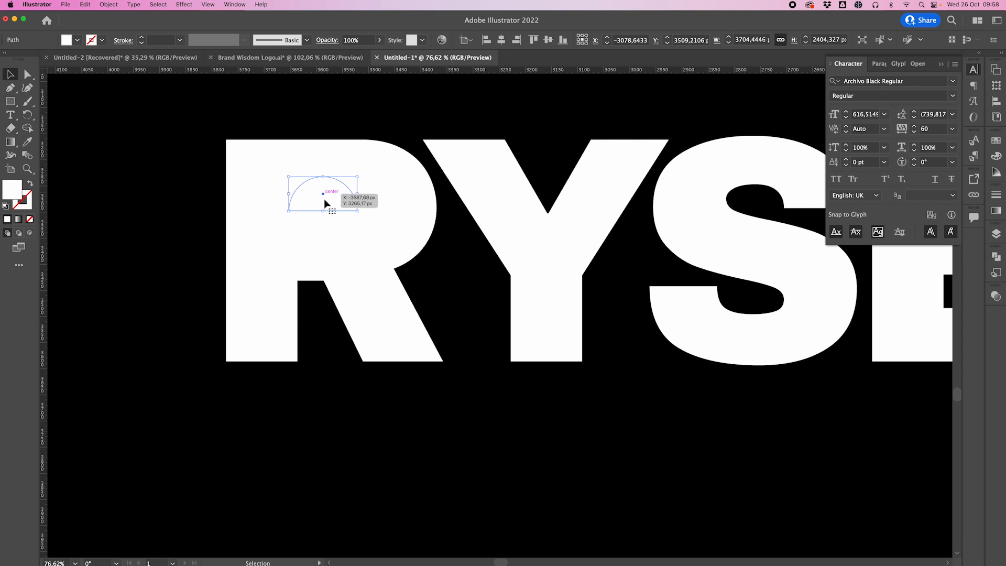
shift+click(335, 224)
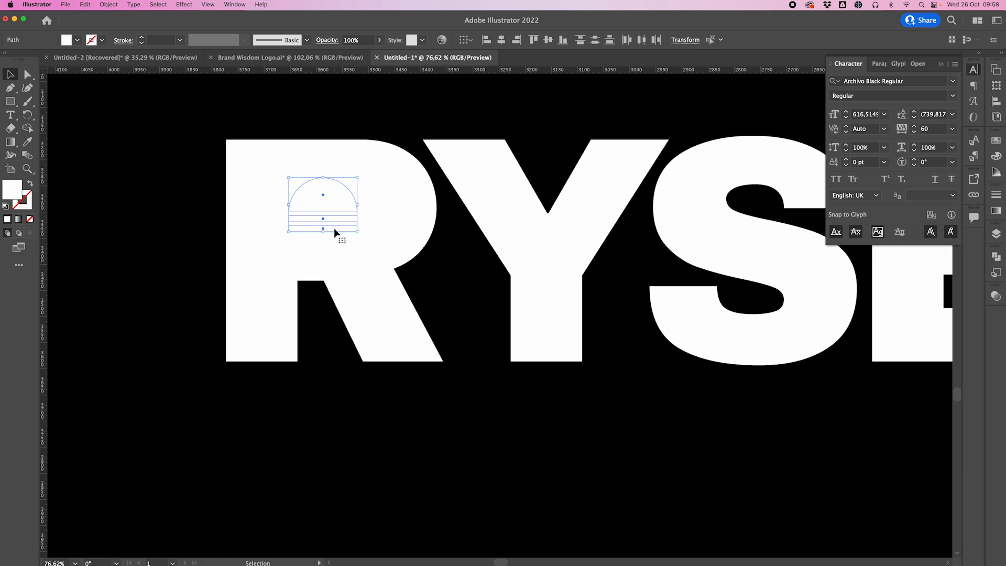
Step: Subtract the sunrise semicircle and its two bars from the white R with the Shape Builder
shift+click(400, 210)
click(27, 128)
alt+click(314, 204)
alt+click(314, 223)
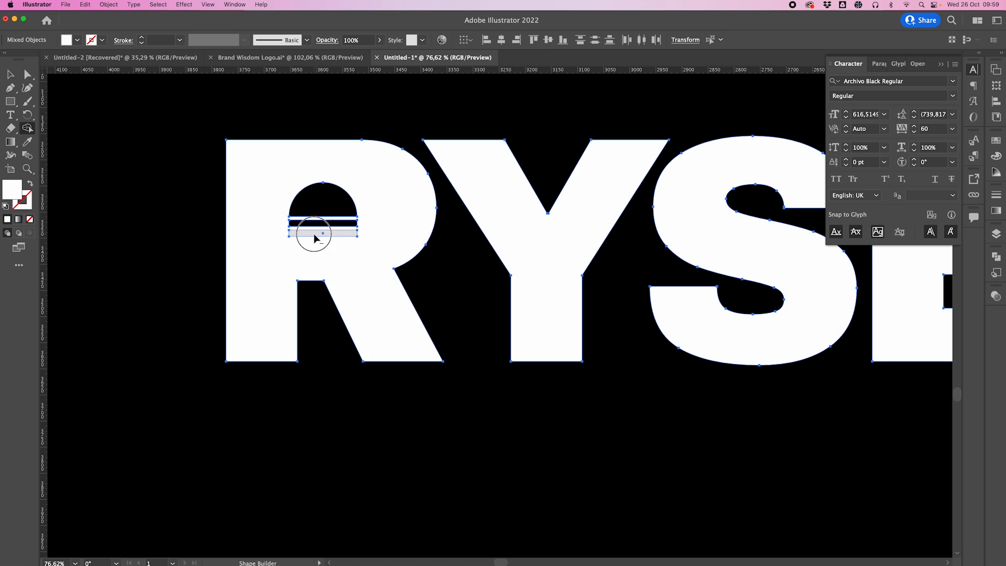
alt+click(313, 234)
key(v)
click(328, 412)
Step: Centre the white sunrise RYSE wordmark horizontally and vertically on the lower black rectangle
scroll(327, 412, down, 10)
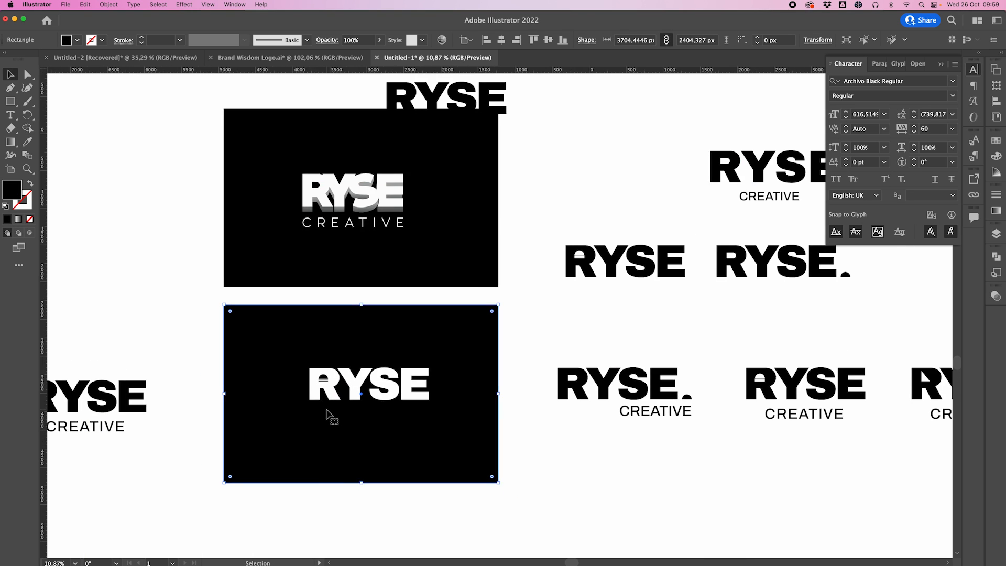
scroll(335, 415, down, 2)
scroll(335, 415, right, 2)
click(310, 317)
key(a)
shift+click(295, 383)
right_click(306, 386)
click(435, 314)
click(426, 271)
click(501, 40)
click(549, 39)
click(618, 354)
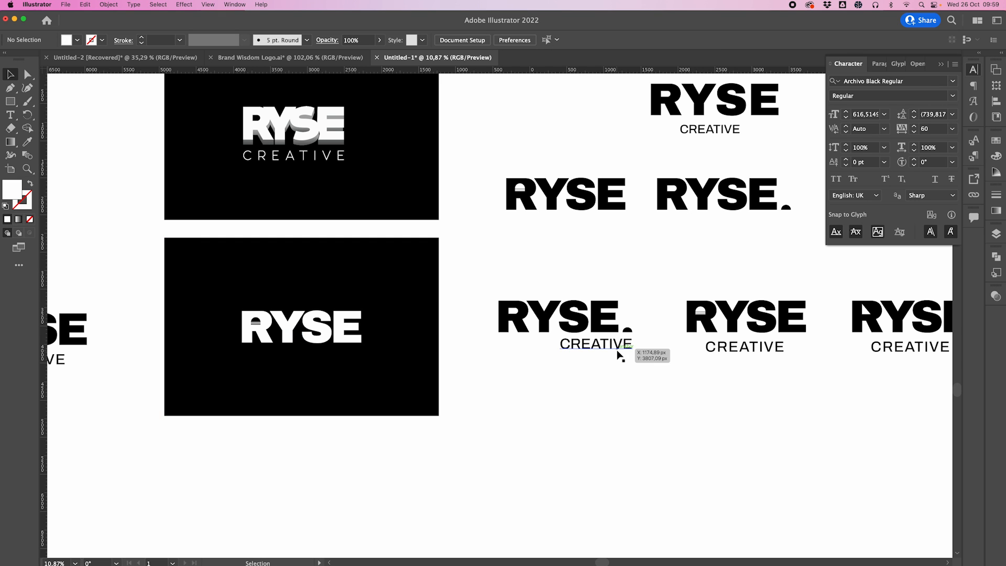
Step: Add a white copy of the Archivo Medium CREATIVE tagline to the lower black rectangle
click(269, 370)
key(i)
click(555, 399)
key(v)
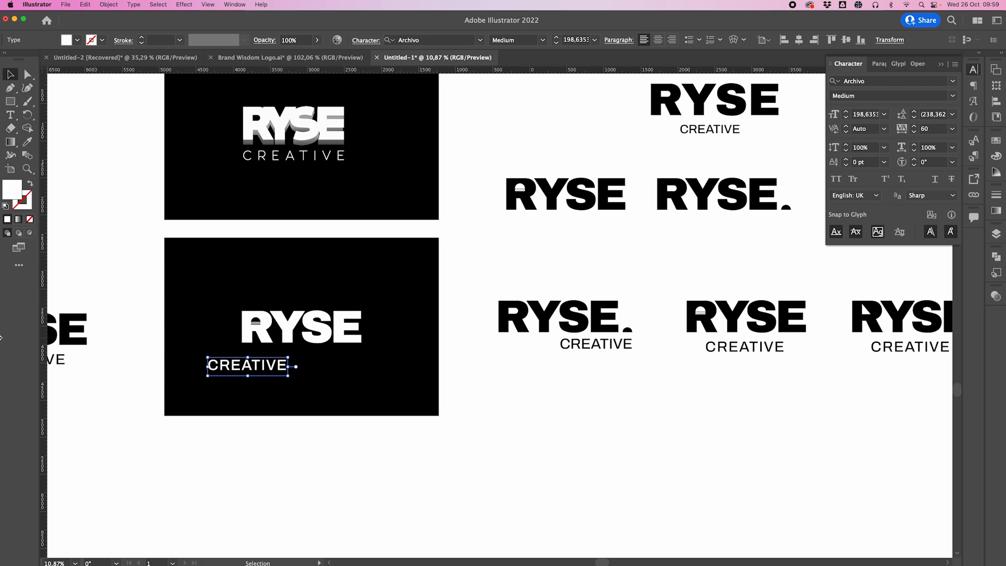
Step: Position the CREATIVE tagline just beneath the white RYSE wordmark and align their horizontal centres
scroll(312, 351, up, 3)
drag(215, 402, 356, 363)
shift+click(341, 295)
click(340, 295)
click(397, 40)
click(739, 362)
Step: Compare the new sunrise RYSE CREATIVE logo on black with the inverted original above it
scroll(539, 333, left, 5)
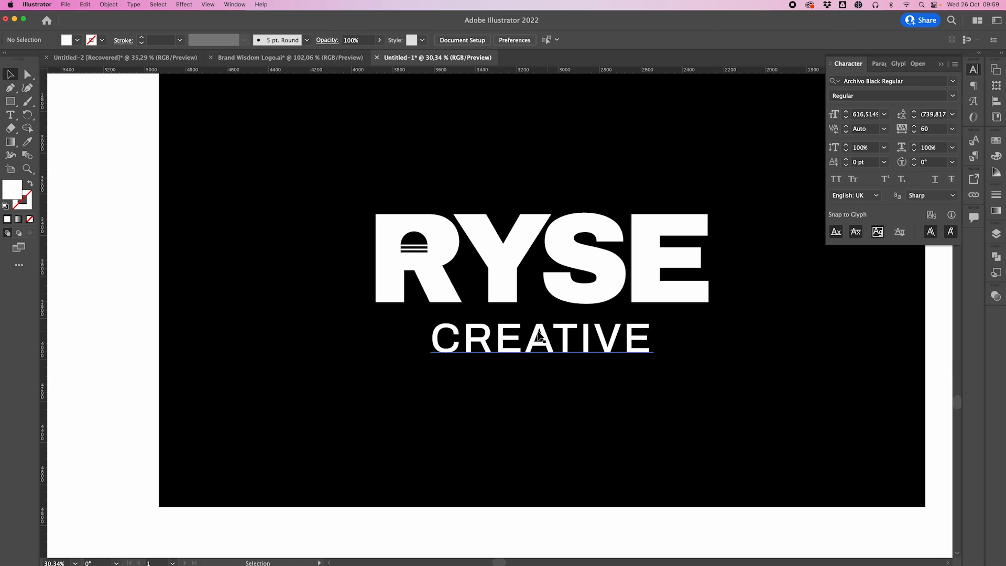
scroll(539, 332, down, 2)
scroll(539, 336, down, 3)
scroll(554, 314, right, 1)
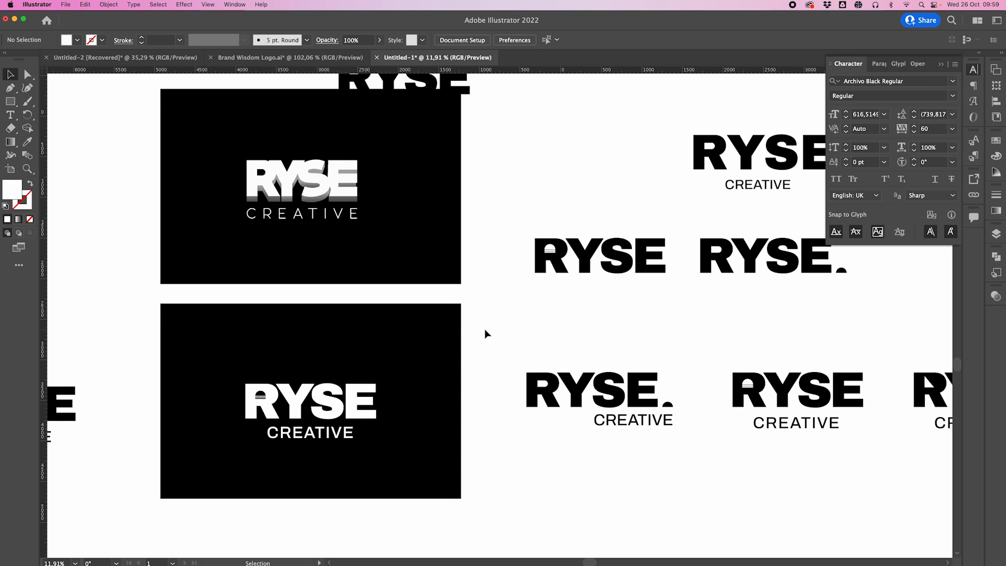
scroll(497, 347, right, 2)
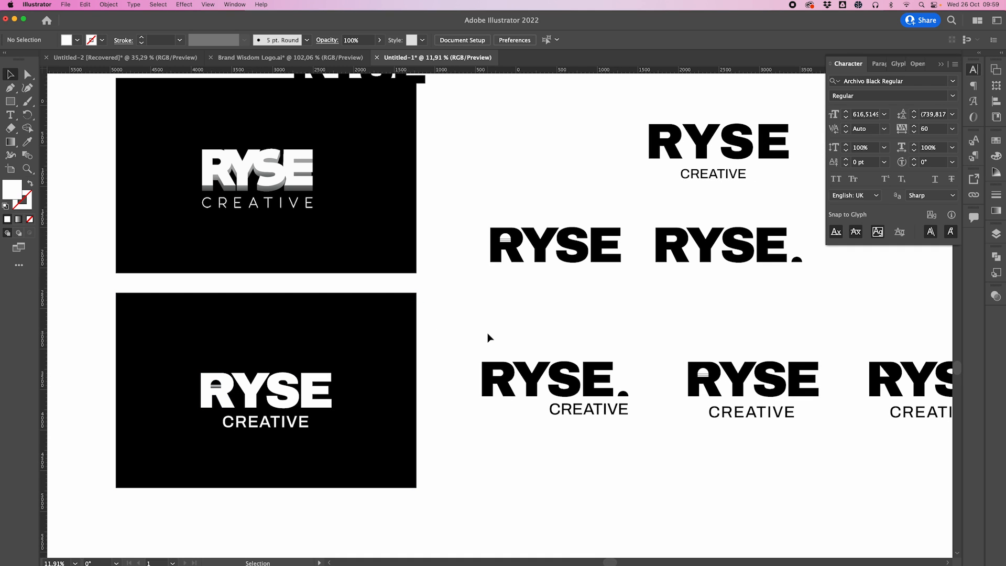